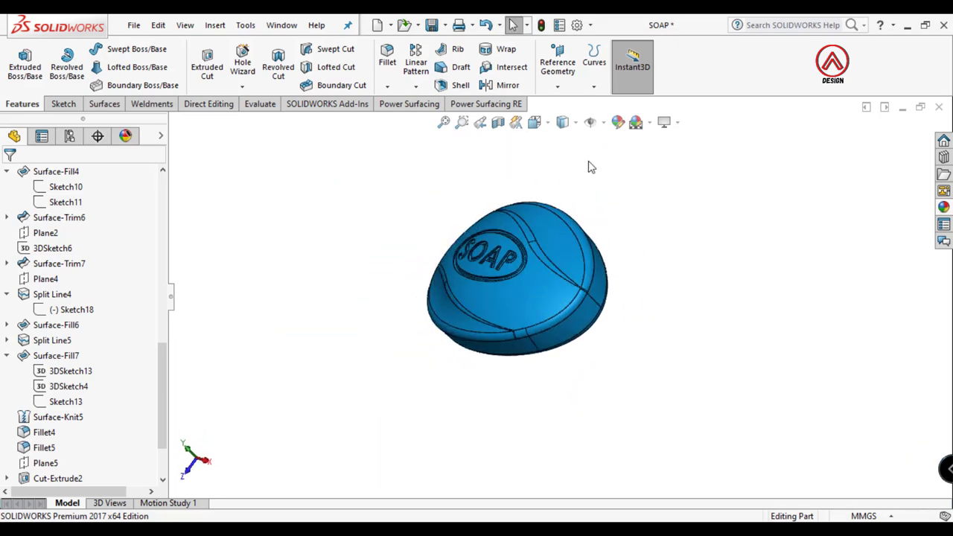
- Switch the soap bar to plain Shaded display and orbit to face its SOAP logo top
click(564, 121)
click(564, 142)
mouse_move(576, 256)
middle_down()
mouse_move(592, 362)
mouse_move(509, 470)
mouse_move(679, 184)
mouse_move(734, 213)
mouse_move(662, 151)
mouse_move(603, 193)
mouse_move(559, 182)
mouse_move(558, 336)
mouse_move(547, 219)
mouse_move(579, 183)
mouse_move(585, 243)
middle_up()
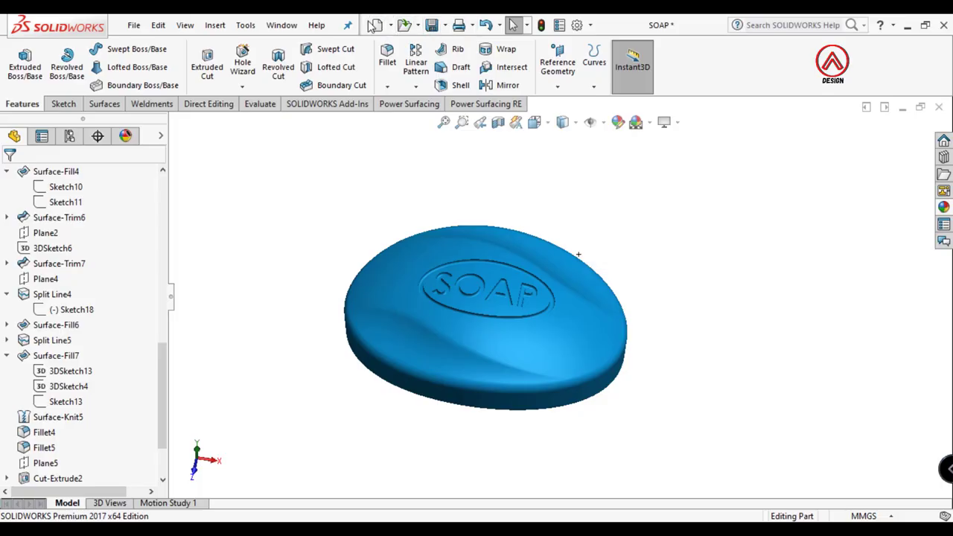
- Create a new part with a plain white background scene and set the view orientation
click(377, 24)
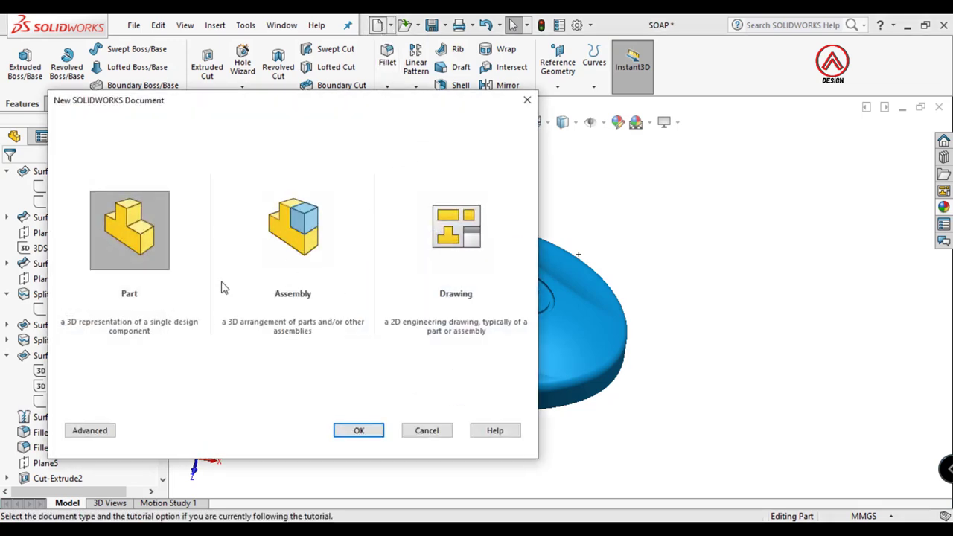
click(129, 250)
click(358, 428)
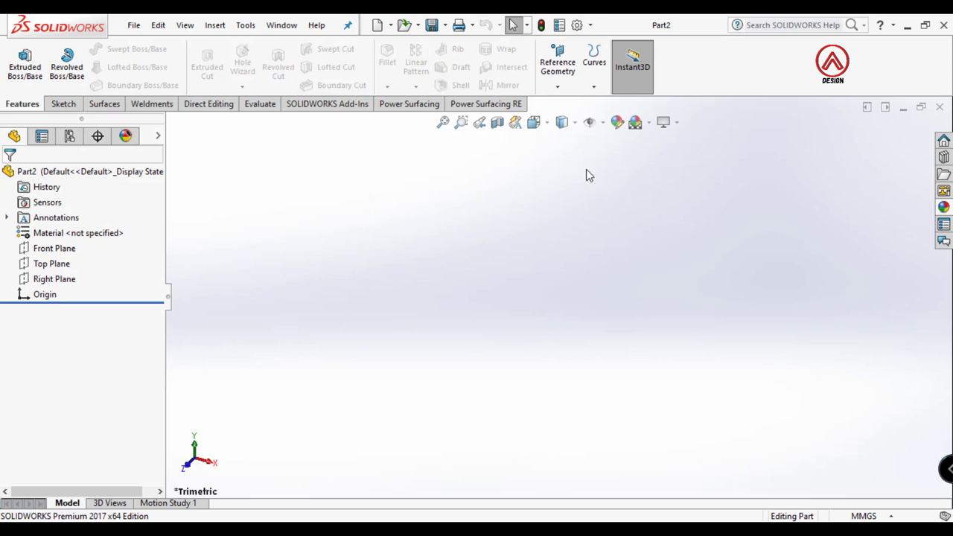
click(645, 127)
click(660, 156)
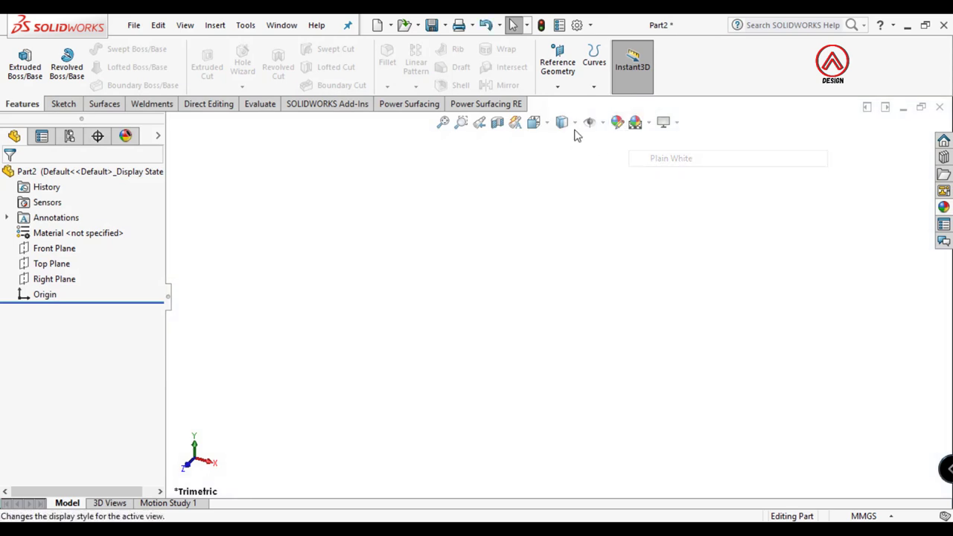
click(534, 122)
click(549, 170)
- Sketch an ellipse centred on the origin on the Top Plane
click(52, 264)
click(84, 240)
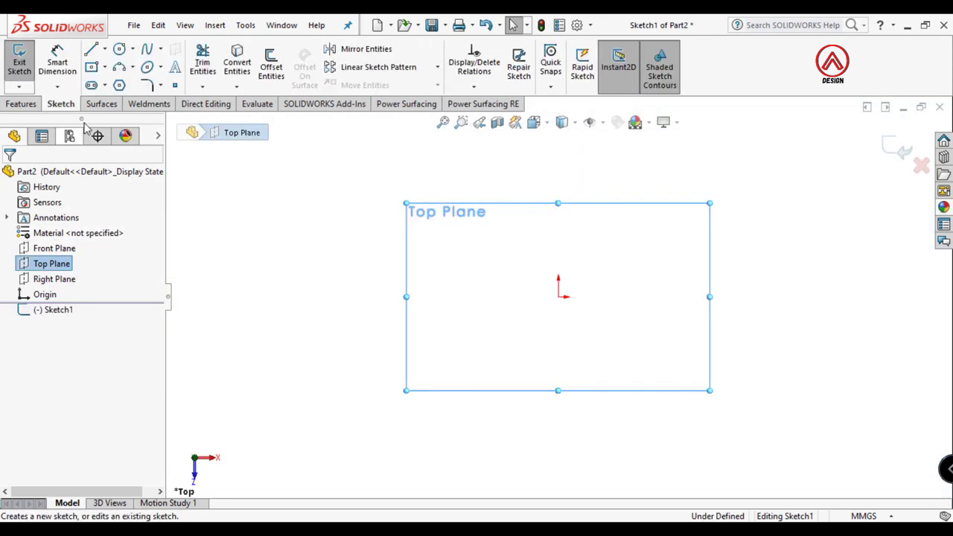
click(147, 69)
click(559, 296)
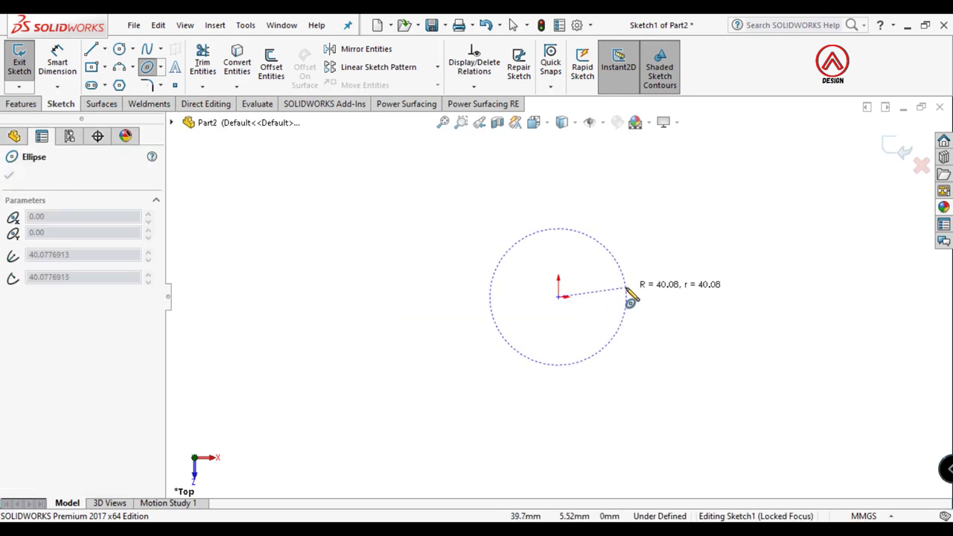
click(642, 298)
click(643, 248)
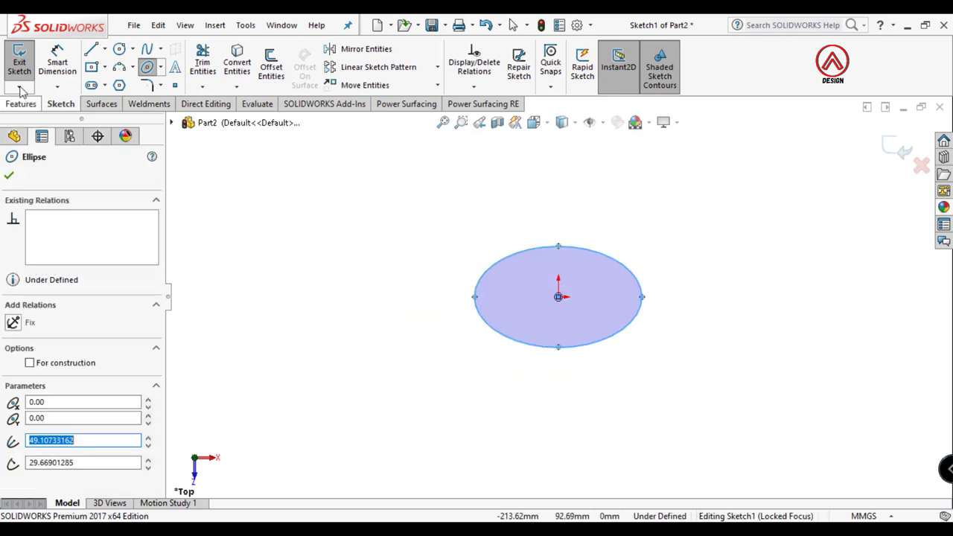
- Dimension the ellipse 80 mm wide and 56 mm tall
click(56, 54)
click(474, 297)
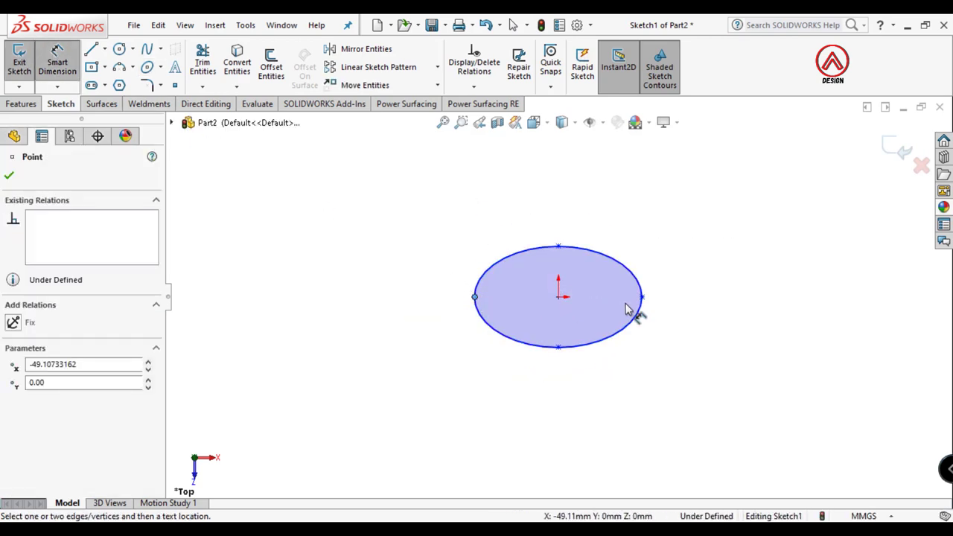
click(642, 298)
click(583, 420)
text(80)
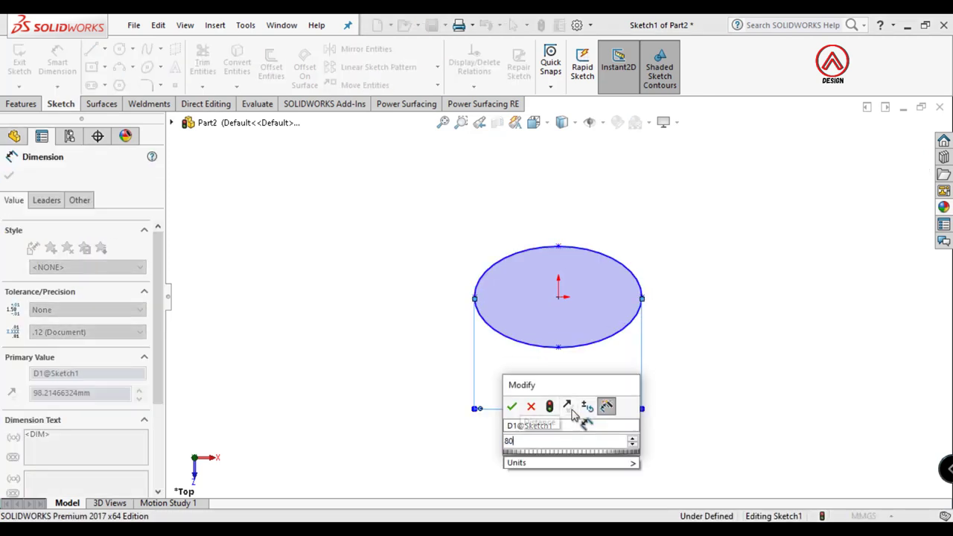
key(Return)
click(559, 347)
click(559, 247)
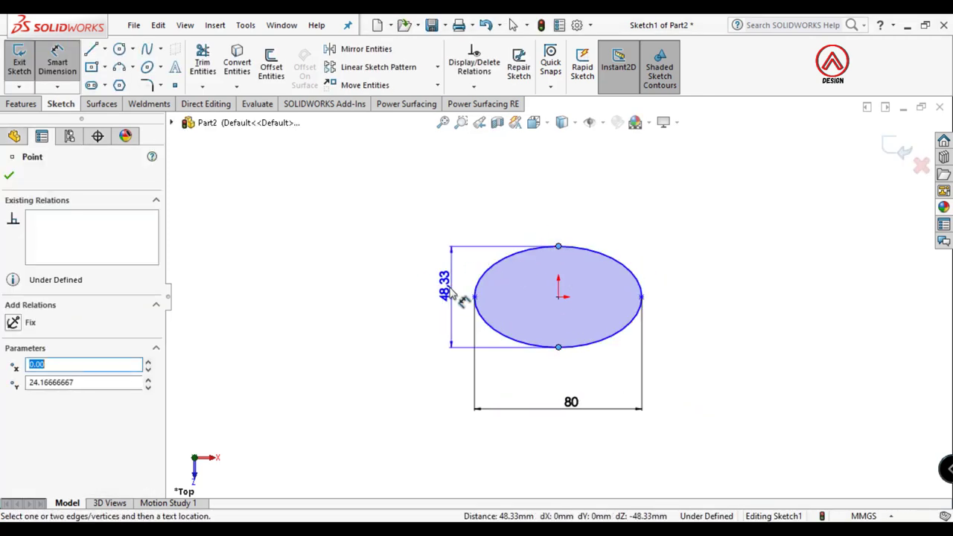
click(436, 297)
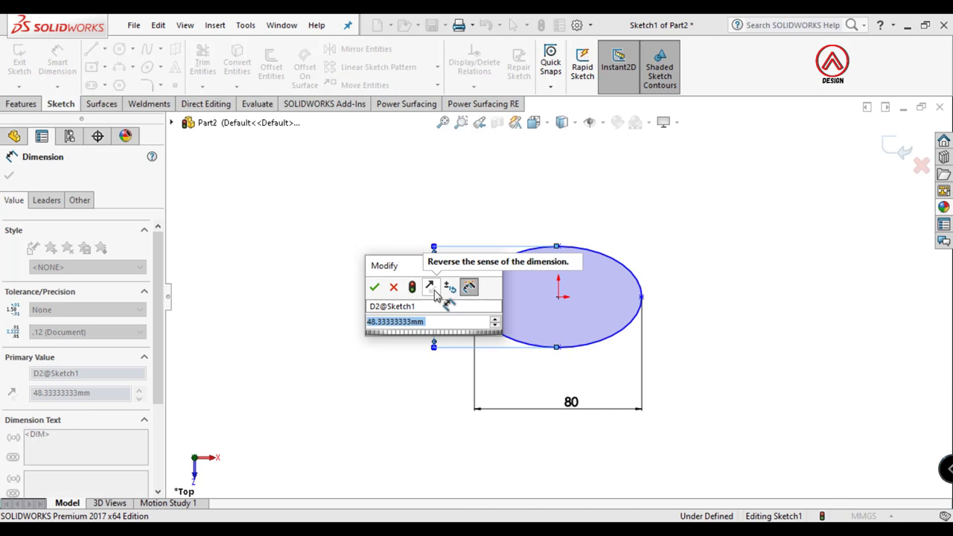
text(56)
key(Return)
key(Escape)
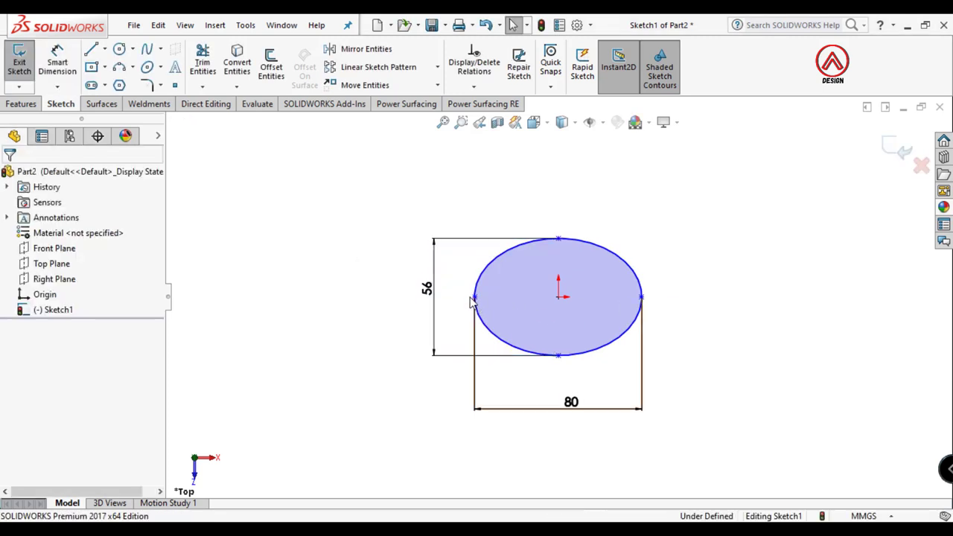
- Make the ellipse's left vertex horizontal with its centre to fully define the sketch
click(475, 298)
ctrl+click(559, 296)
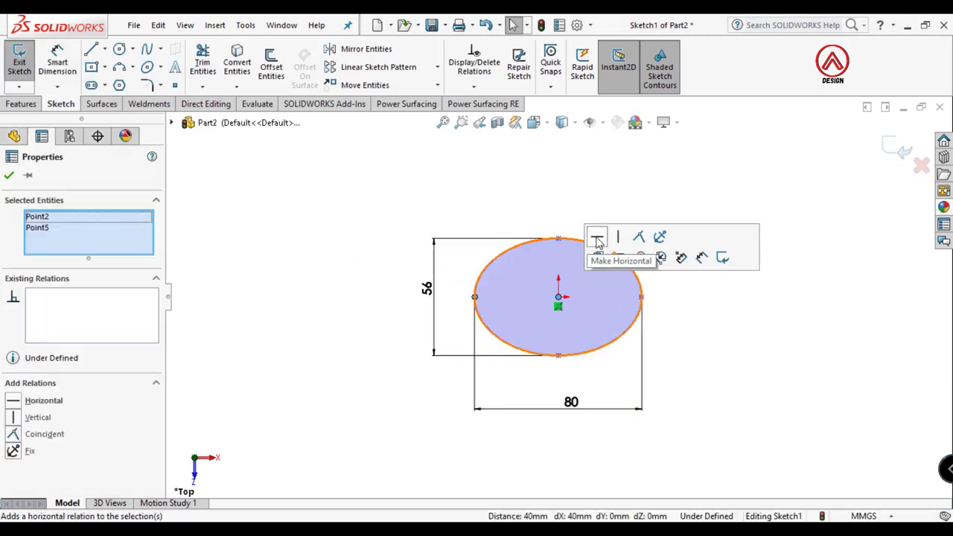
click(598, 239)
click(766, 336)
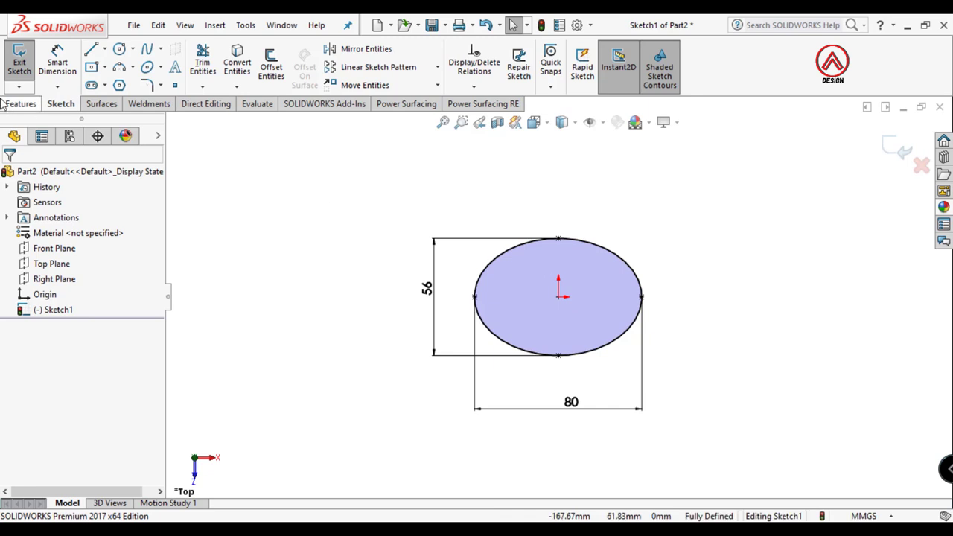
click(101, 103)
- Extrude the ellipse into a 25 mm tall surface wall and view it from the front
click(23, 66)
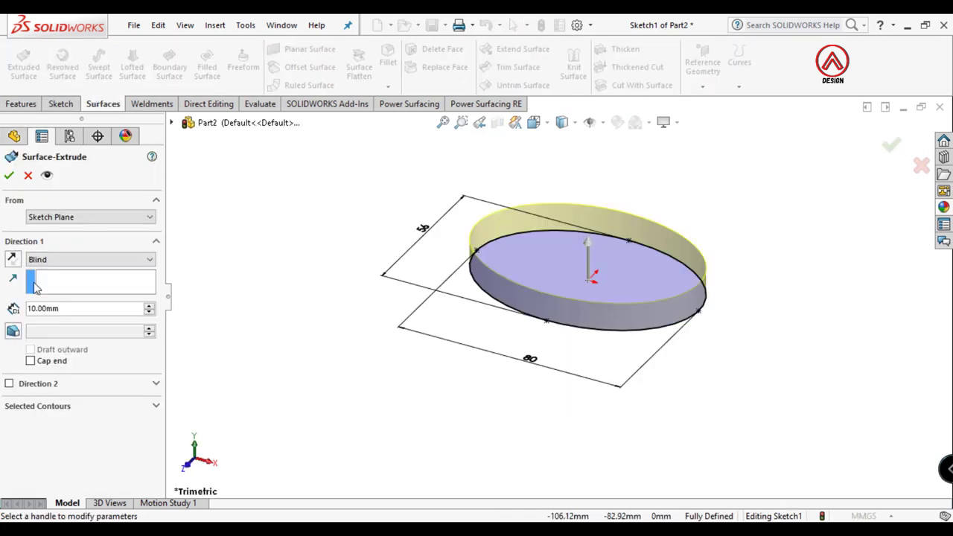
text(25)
key(Return)
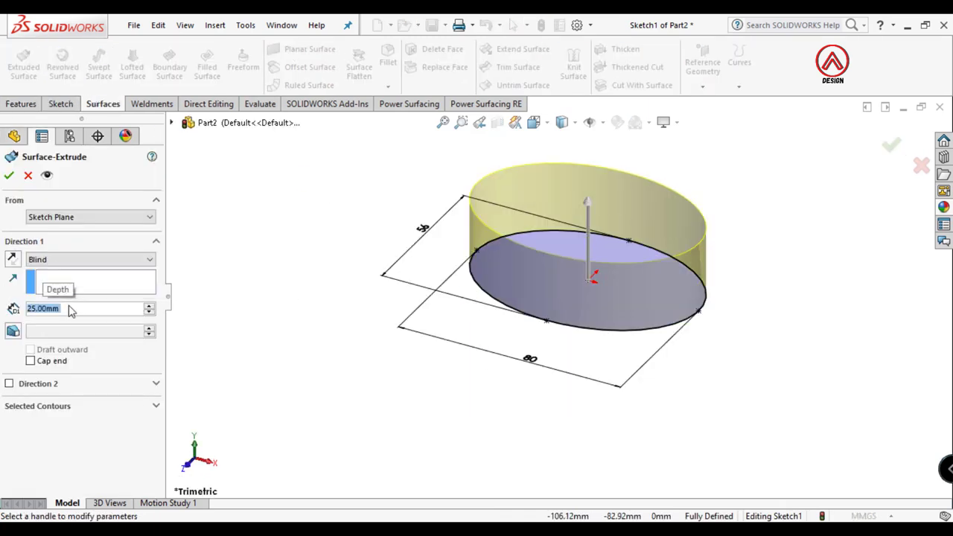
click(9, 177)
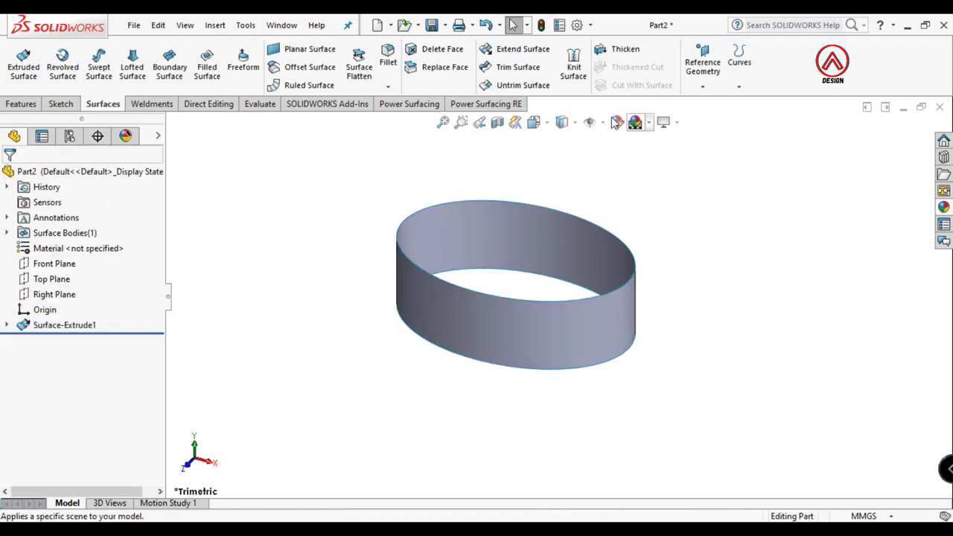
click(561, 122)
click(558, 181)
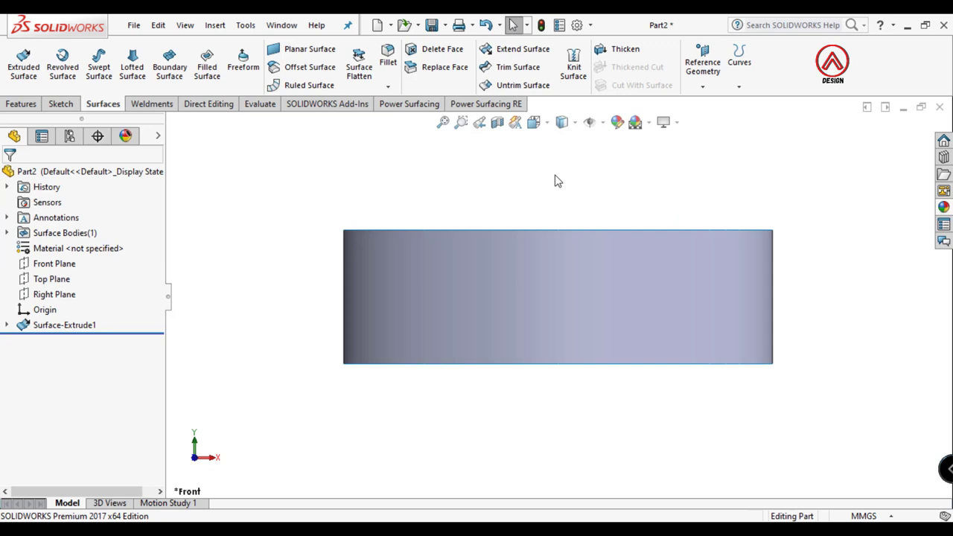
- Start a Front Plane sketch with a vertical centerline rising from the origin
click(54, 264)
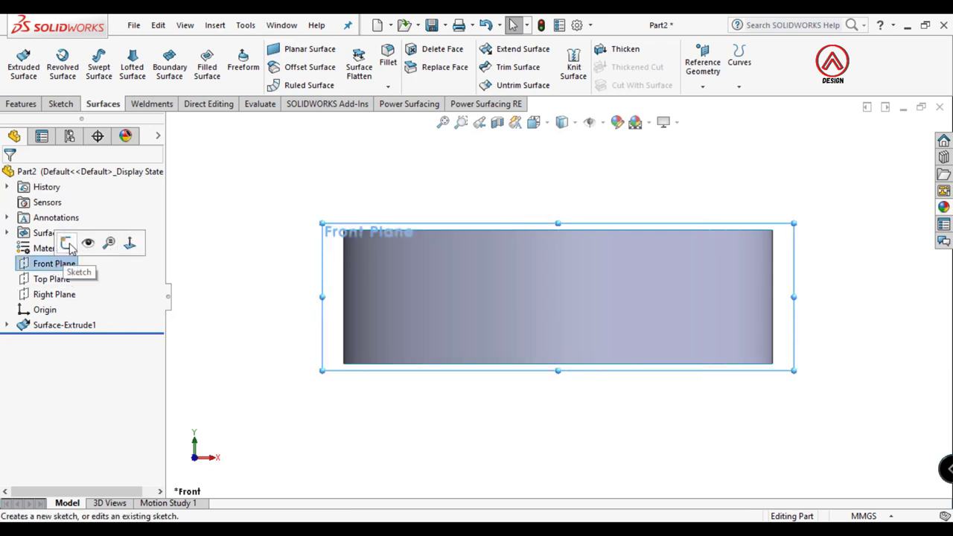
click(65, 246)
click(105, 48)
click(123, 82)
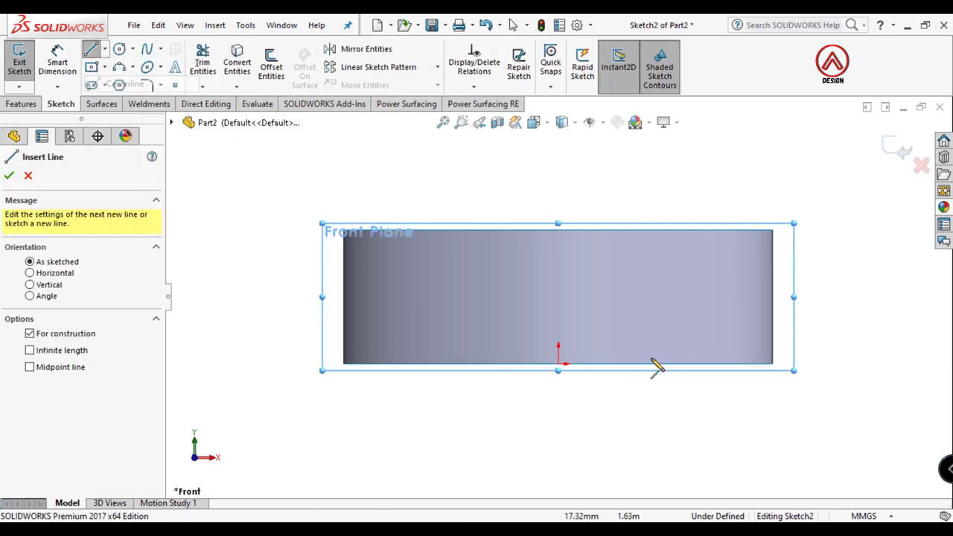
click(559, 365)
click(558, 316)
key(Escape)
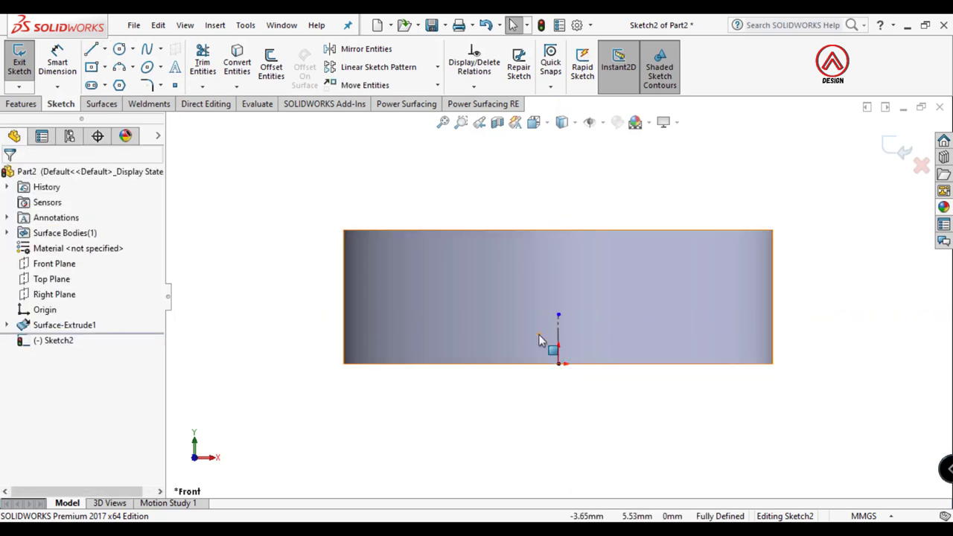
- Draw a three-point arc spanning the wall from its left edge to its right edge
click(117, 66)
click(344, 332)
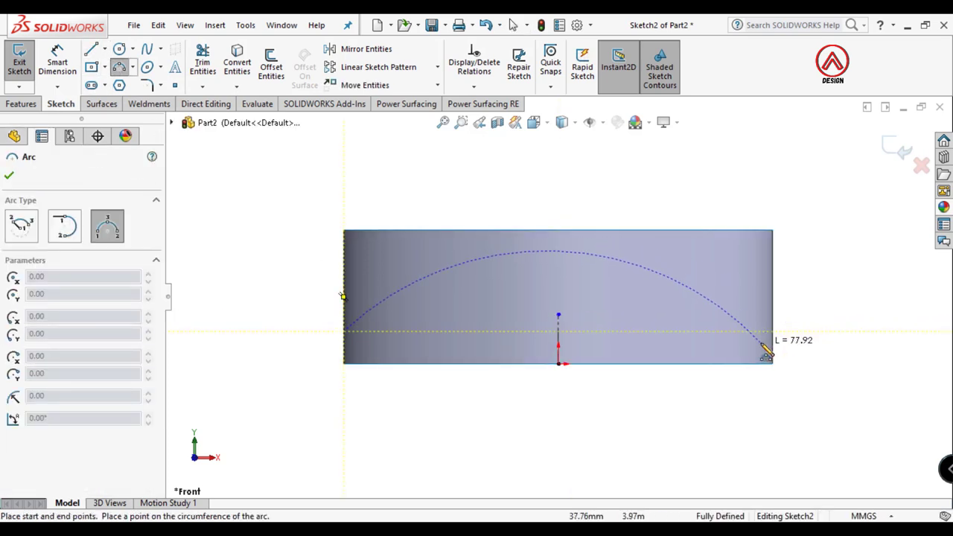
click(772, 342)
click(604, 327)
key(Escape)
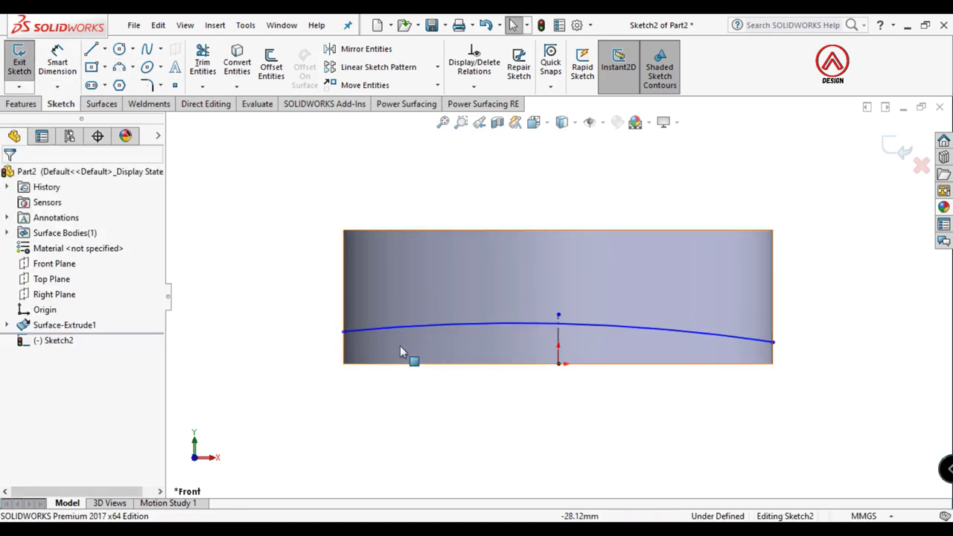
- Make the arc's endpoints symmetric about the centerline
click(344, 331)
ctrl+click(774, 342)
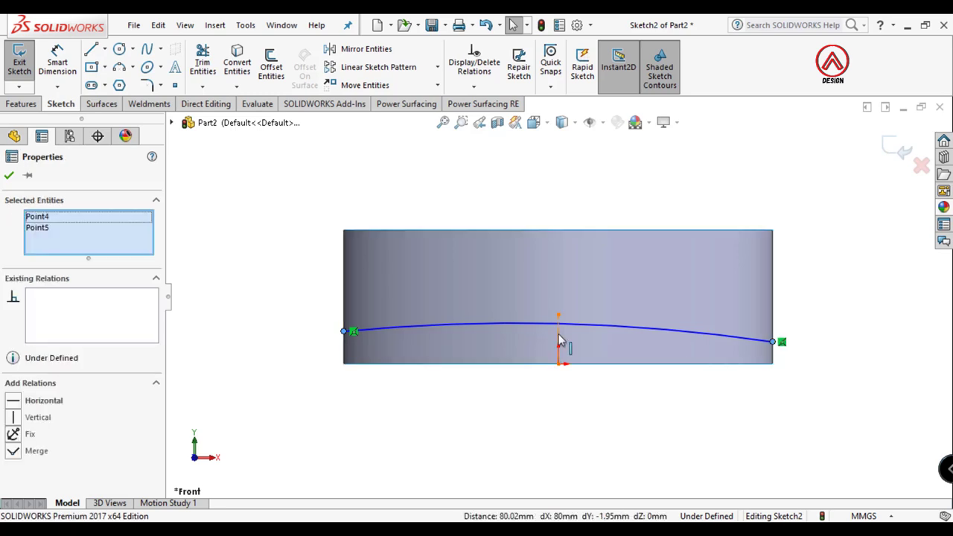
ctrl+click(558, 333)
click(600, 281)
click(526, 191)
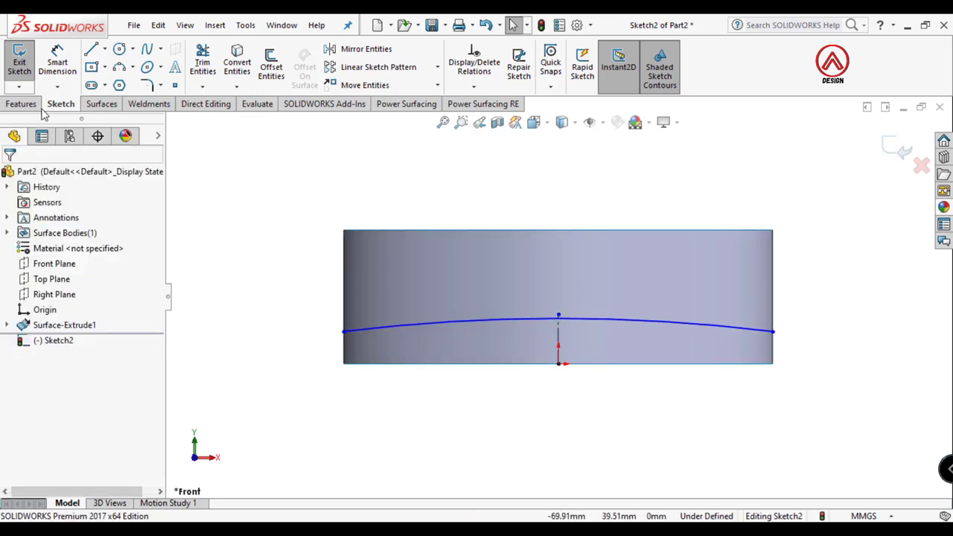
- Dimension the arc's endpoints 3 mm above the origin
click(57, 63)
click(344, 332)
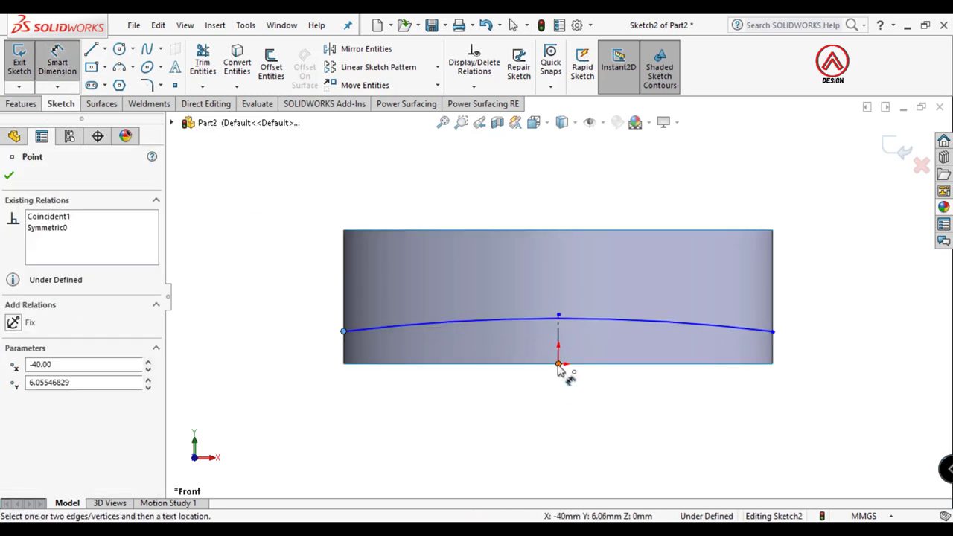
click(559, 365)
click(307, 356)
text(3)
key(Return)
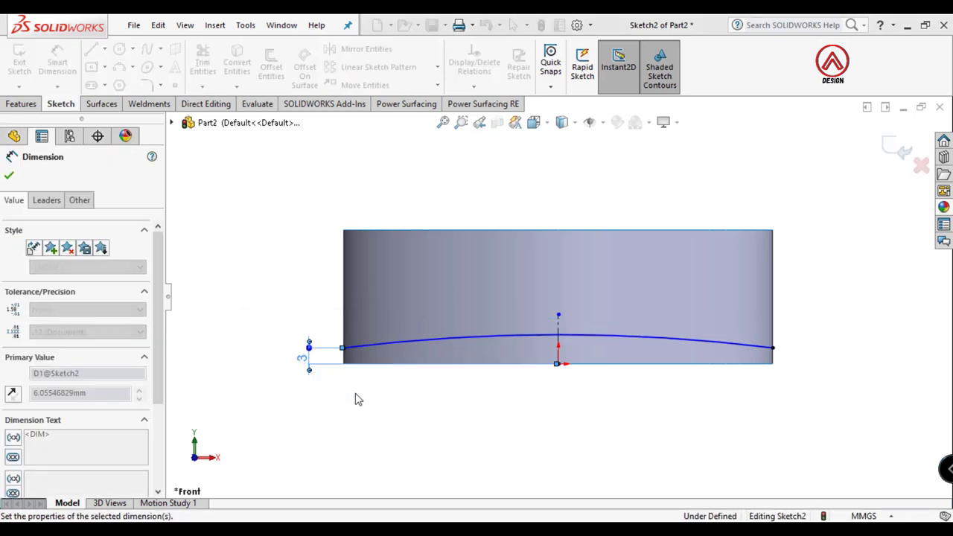
click(355, 400)
- Dimension the arc's peak 9.5 mm above the origin
click(558, 337)
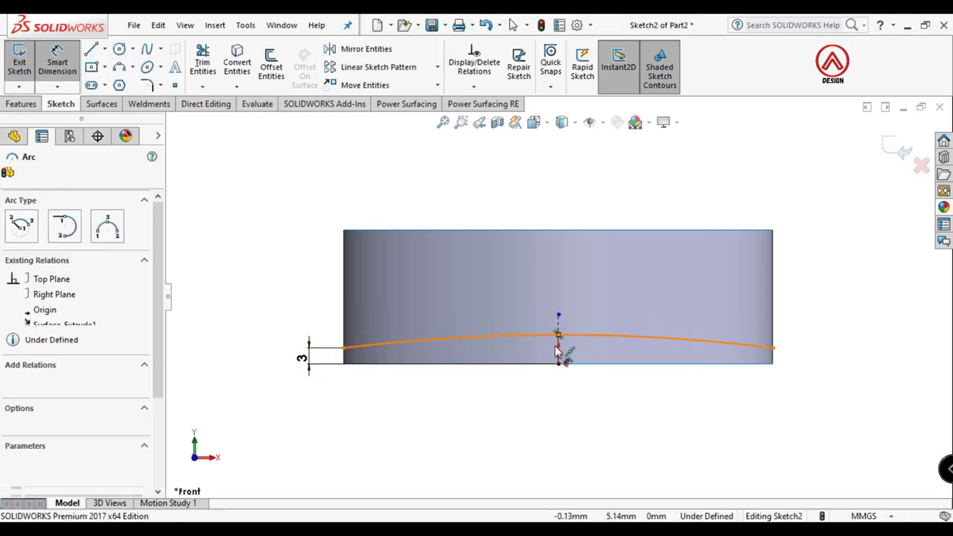
click(557, 364)
click(282, 356)
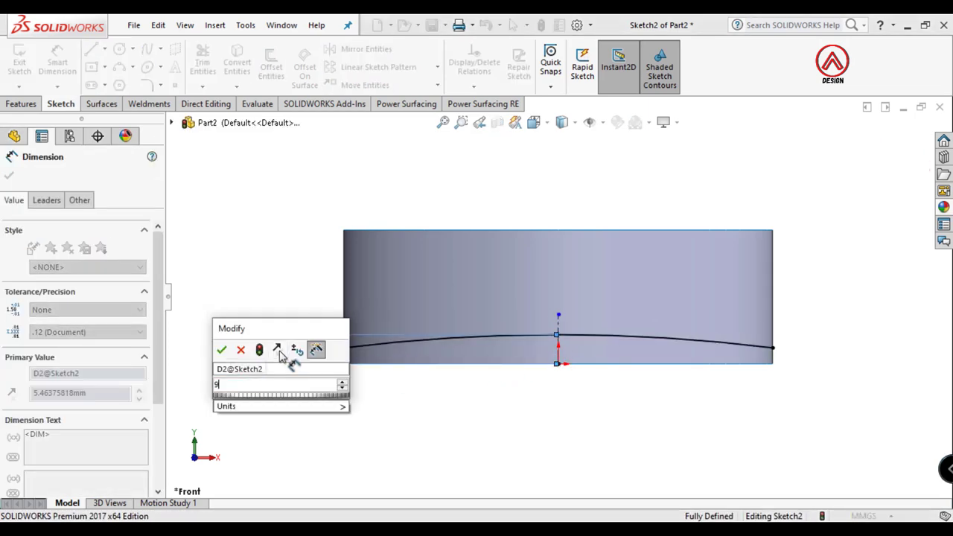
text(9.5)
key(Return)
click(537, 414)
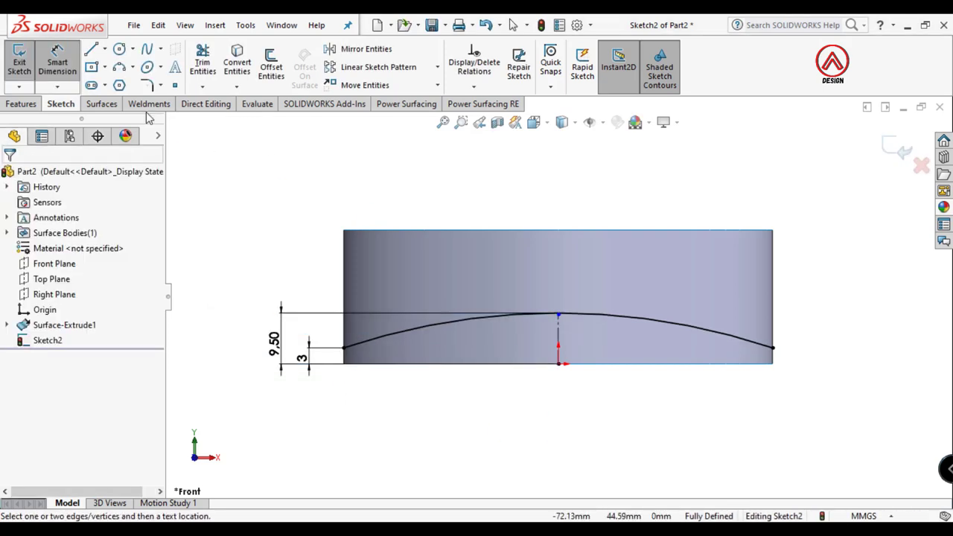
click(102, 105)
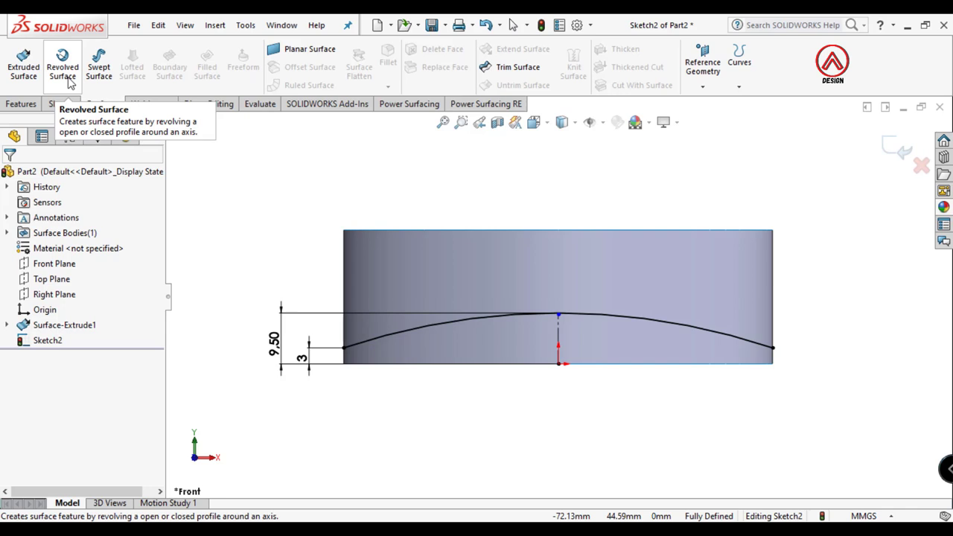
- Extrude the arc into a 100 mm Mid Plane curved surface
click(23, 67)
click(54, 261)
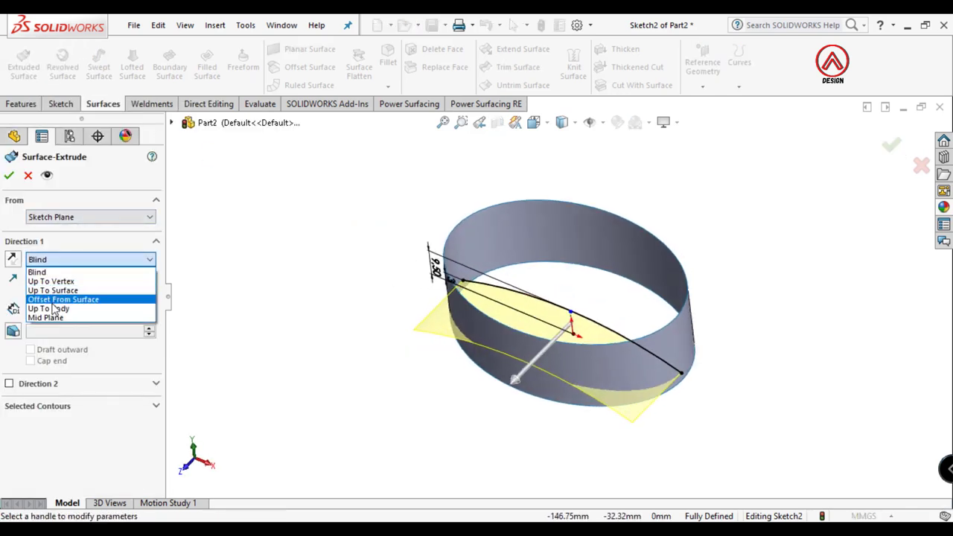
click(60, 321)
text(100)
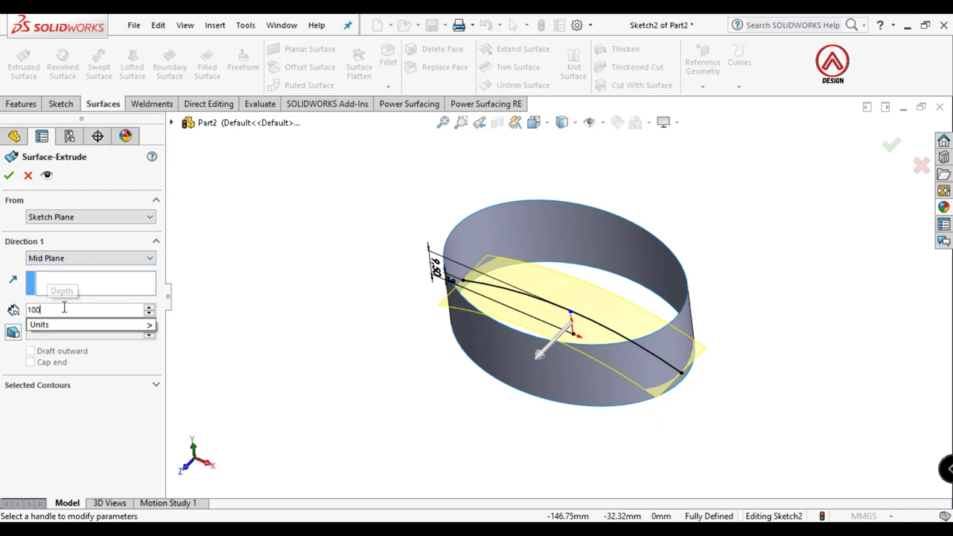
key(Return)
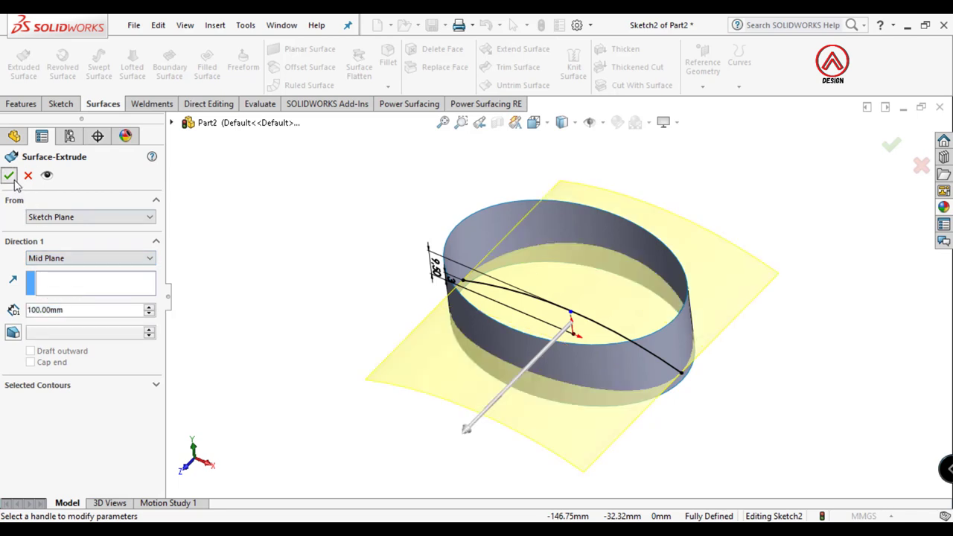
click(11, 178)
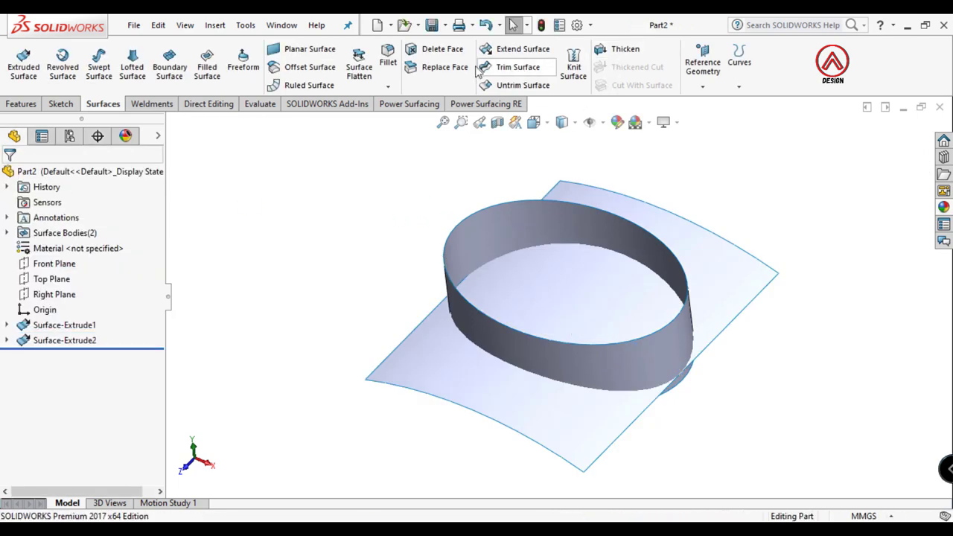
- Extend two opposite edges of the curved sheet by 5 mm
click(500, 50)
click(441, 312)
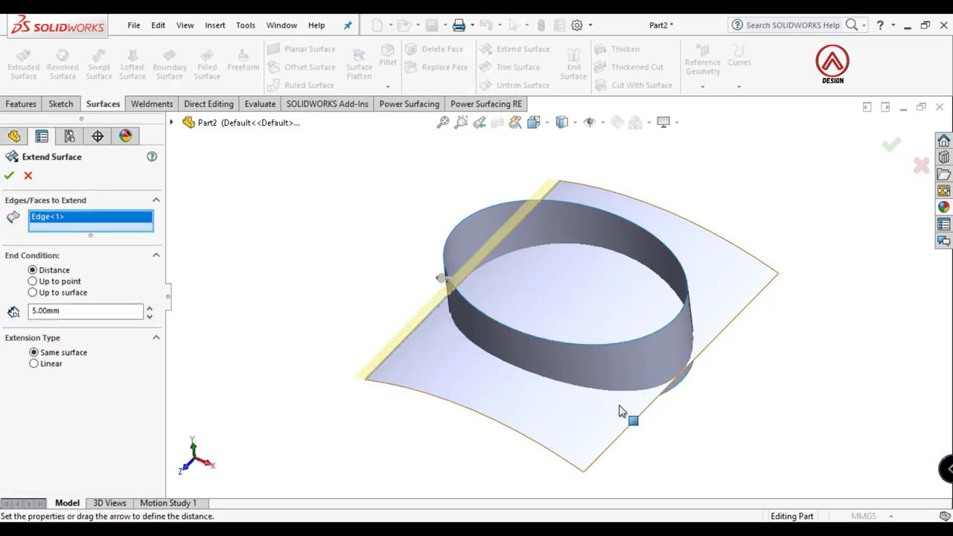
click(640, 423)
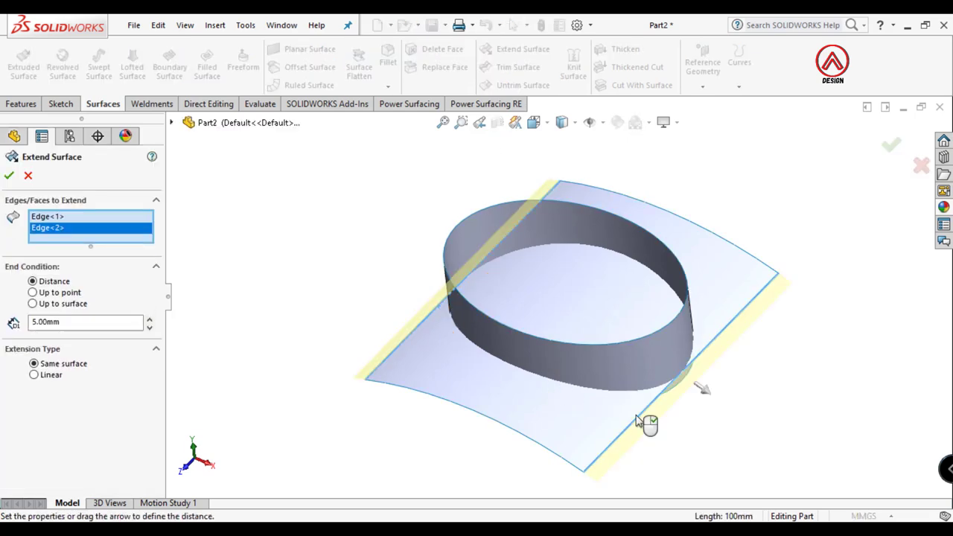
click(9, 176)
middle_drag(410, 257, 502, 337)
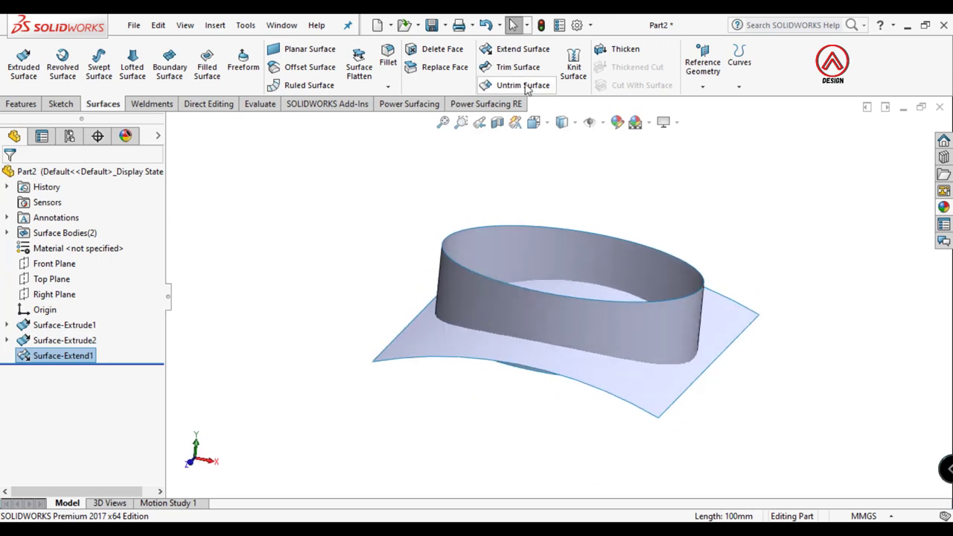
- Trim the oval wall with the extended sheet, removing the portion below it
click(506, 73)
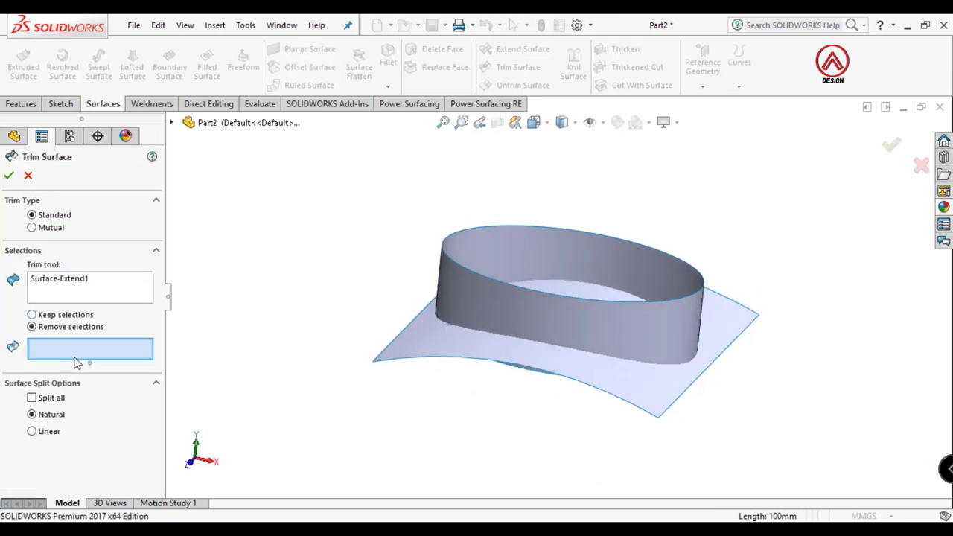
middle_drag(466, 330, 522, 319)
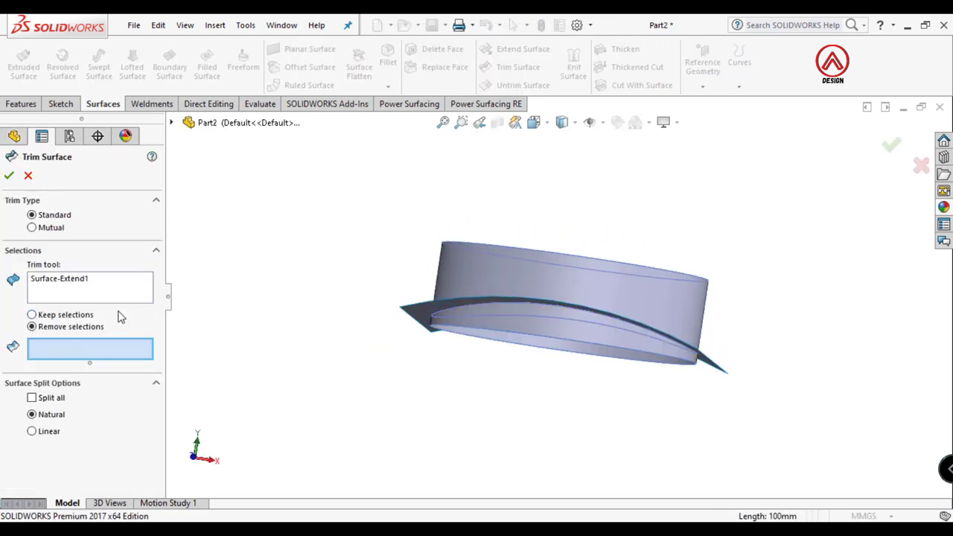
click(549, 342)
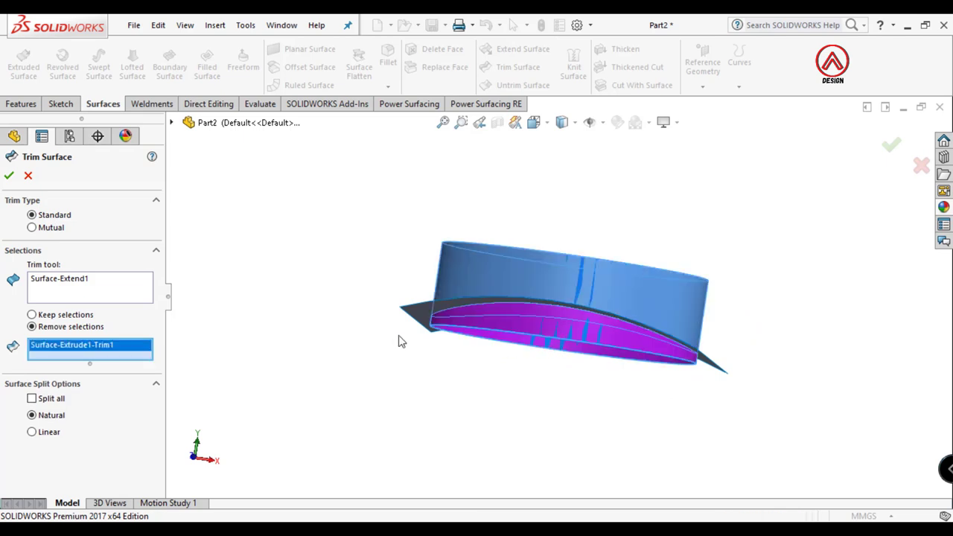
click(9, 176)
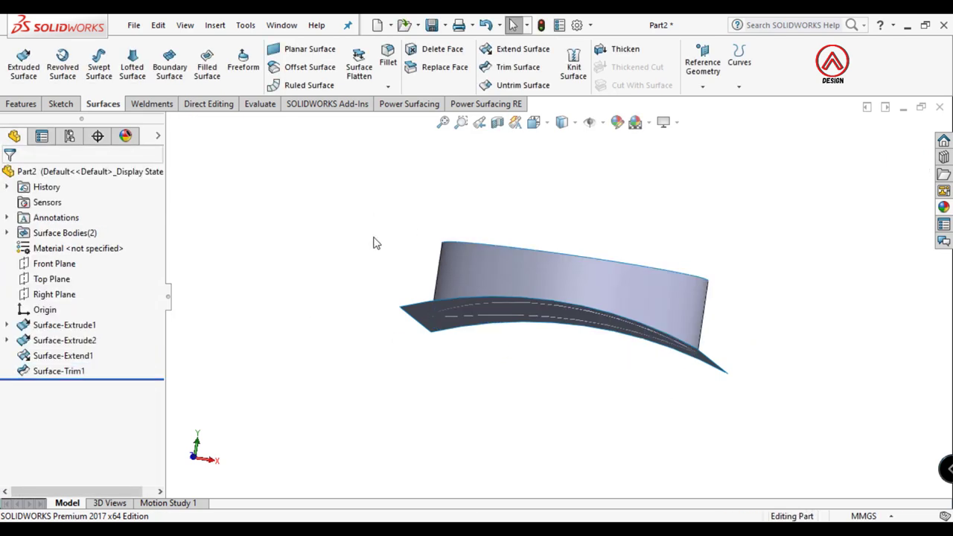
middle_drag(372, 241, 457, 353)
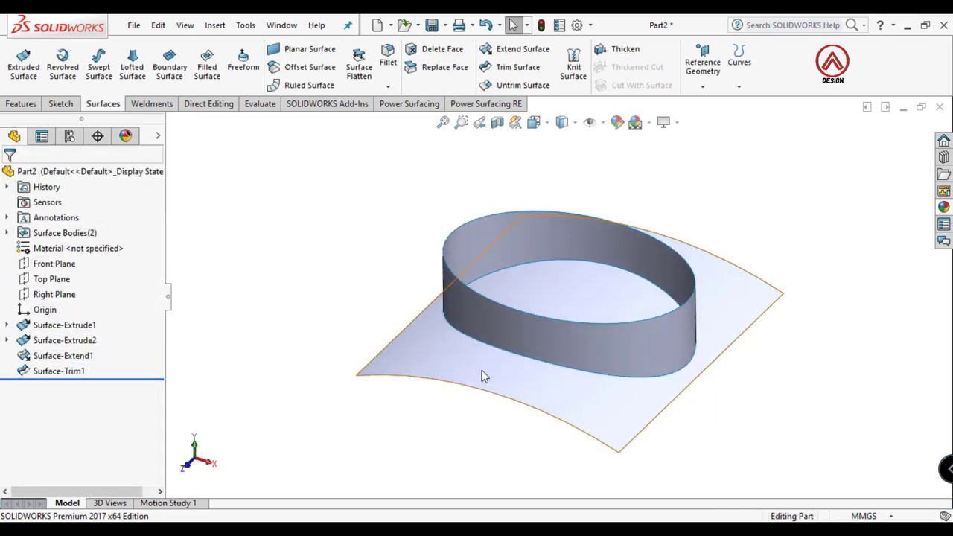
middle_drag(555, 397, 576, 346)
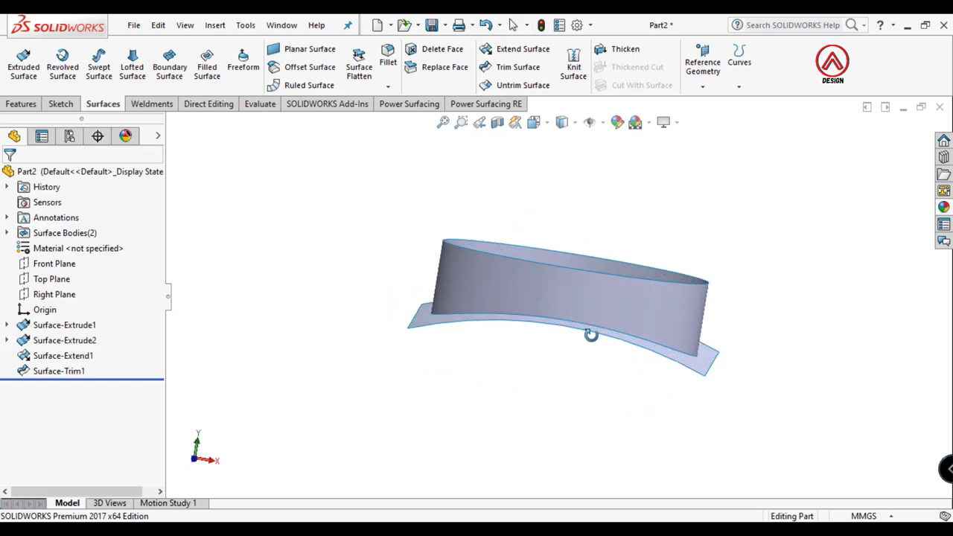
- Hide the curved sheet Surface-Extrude2
click(557, 336)
click(602, 283)
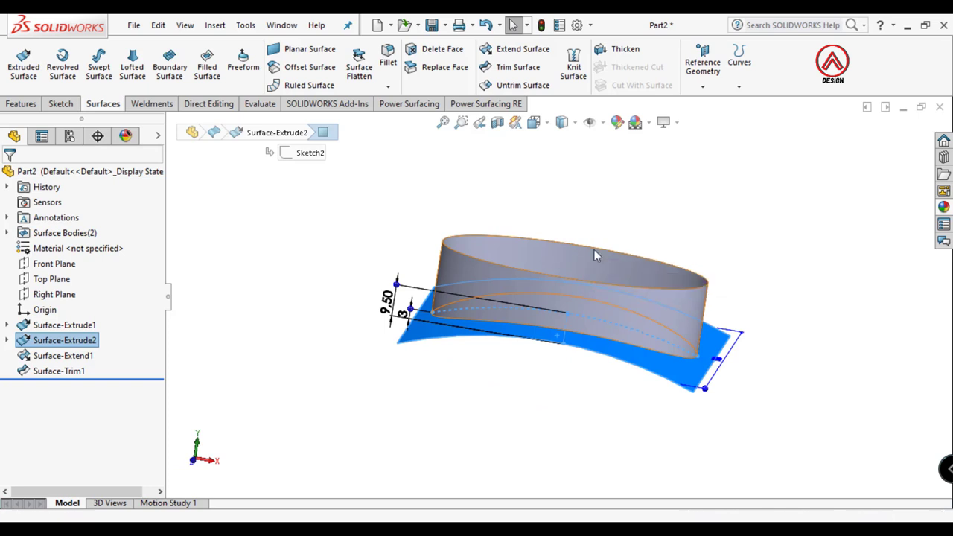
click(23, 104)
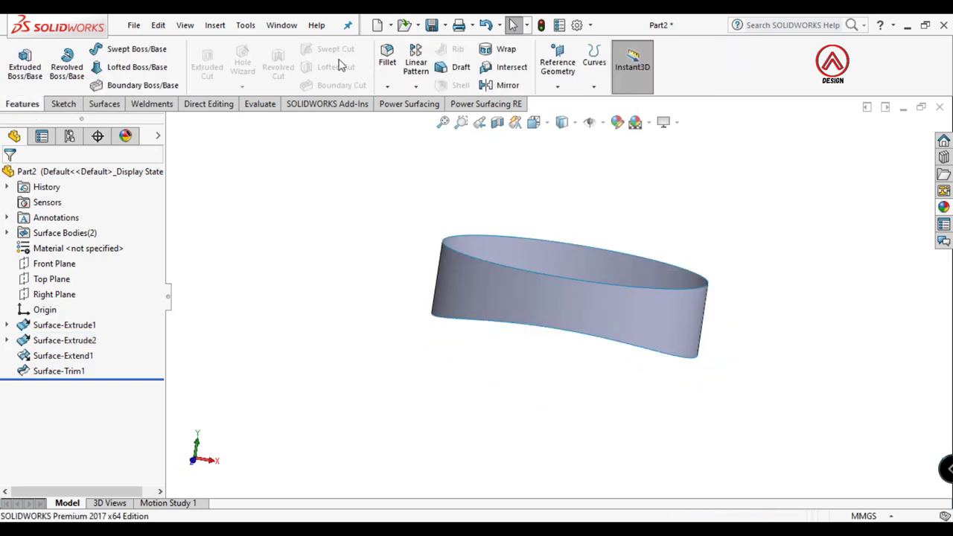
click(455, 69)
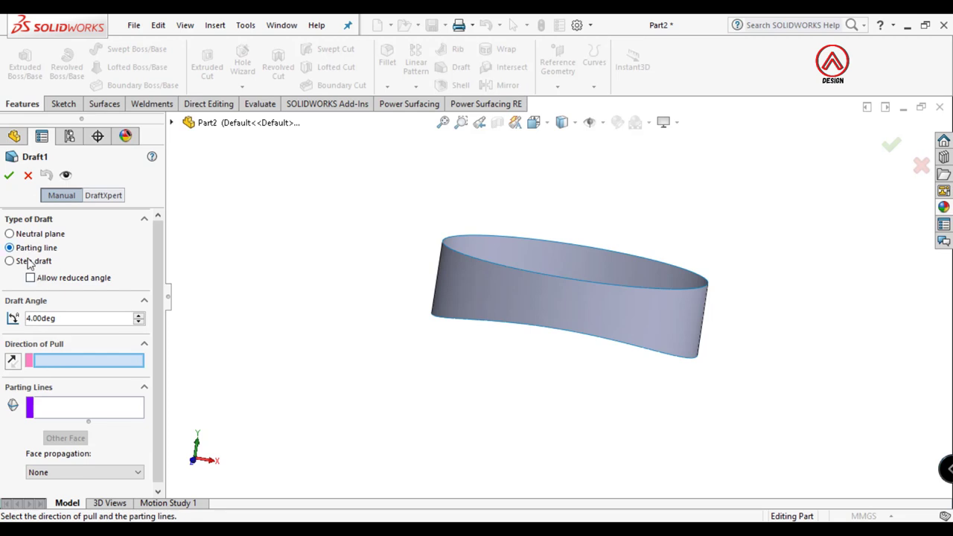
- Apply a 4° parting-line draft from the wall's top edge, pulling along the Top Plane
click(66, 412)
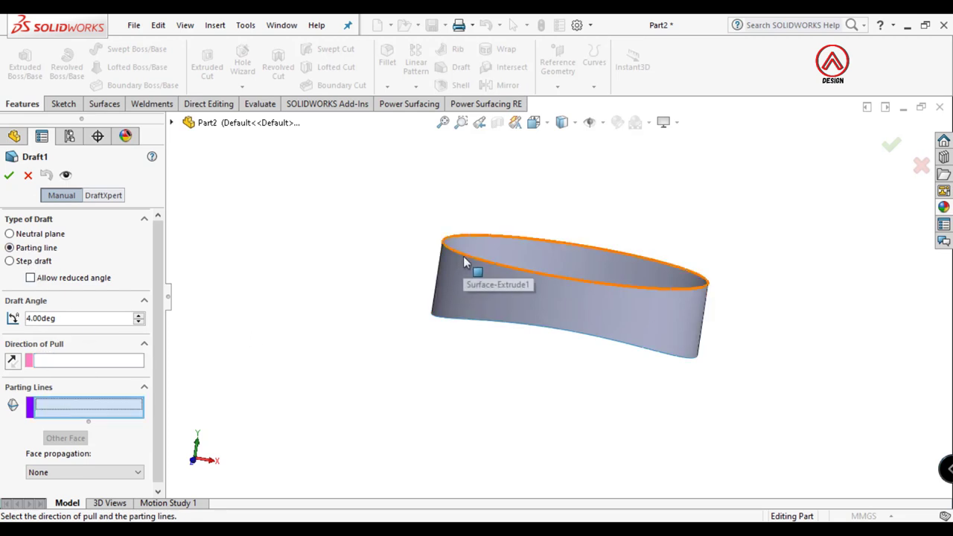
click(463, 256)
click(63, 364)
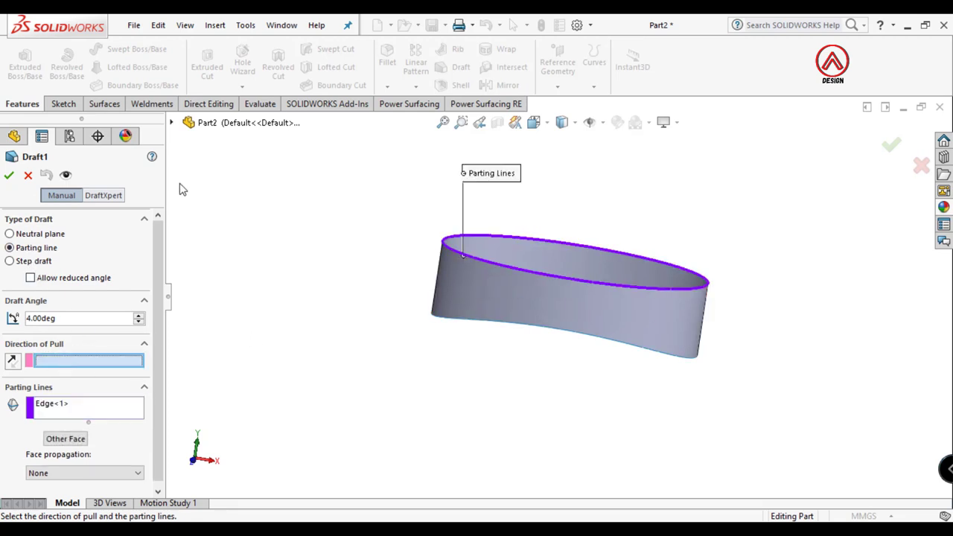
click(172, 123)
click(231, 233)
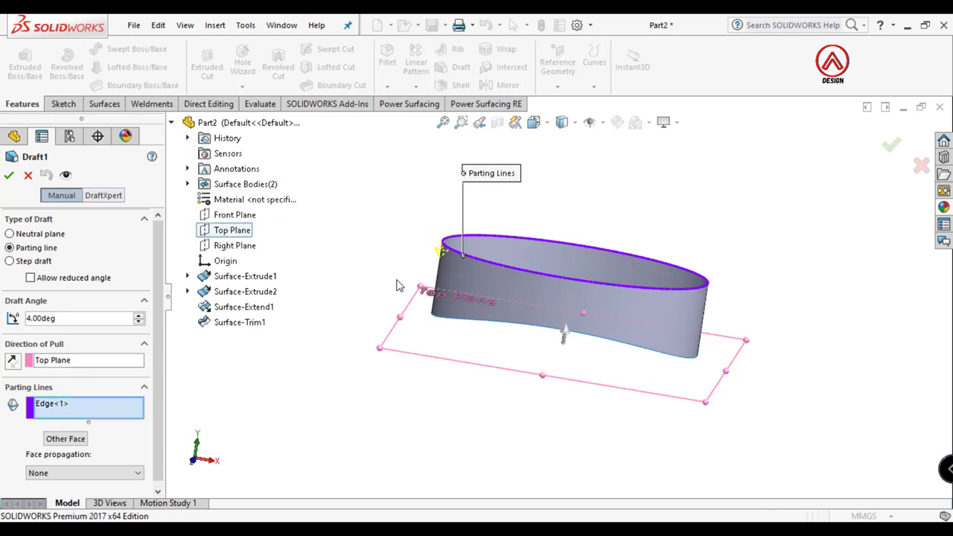
click(9, 175)
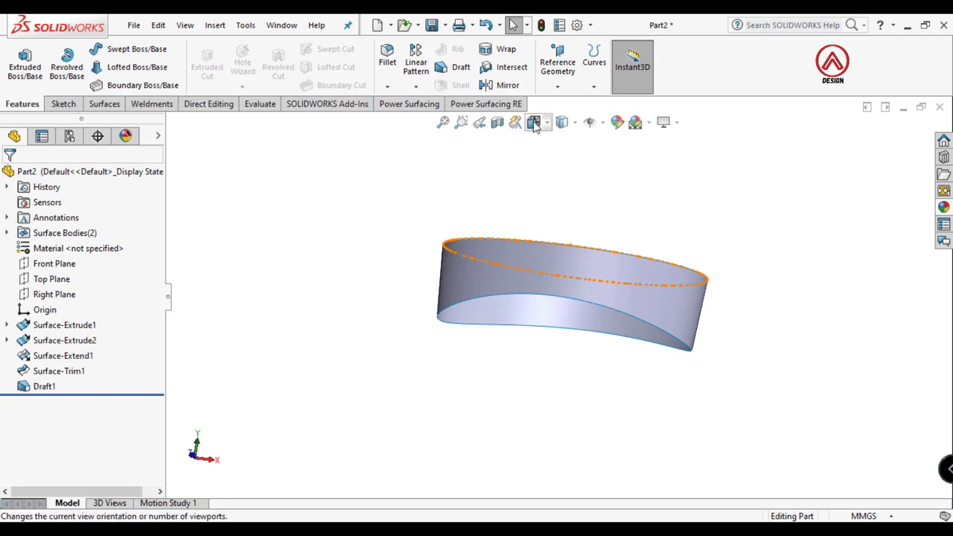
- Switch to the front view and open a new Sketch3 on the Front Plane
click(562, 122)
click(555, 188)
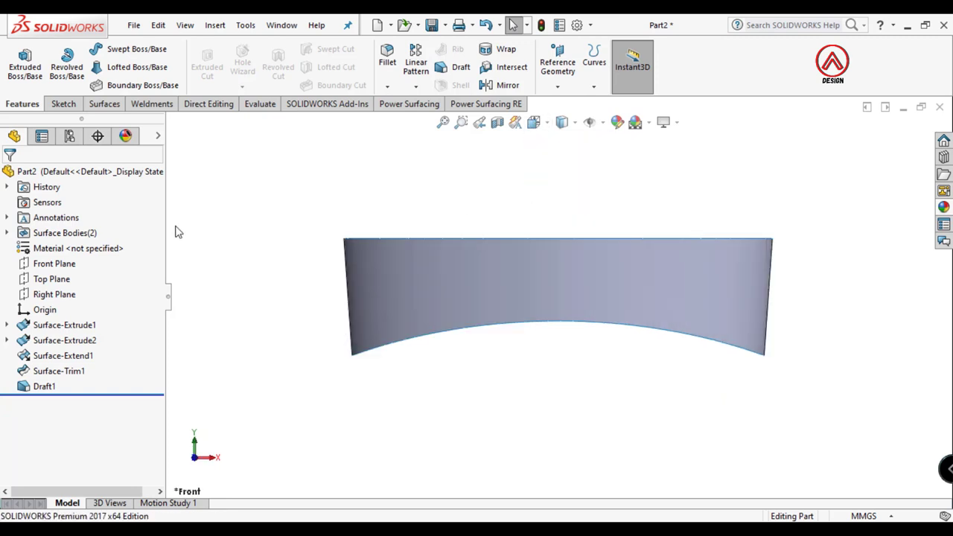
click(53, 264)
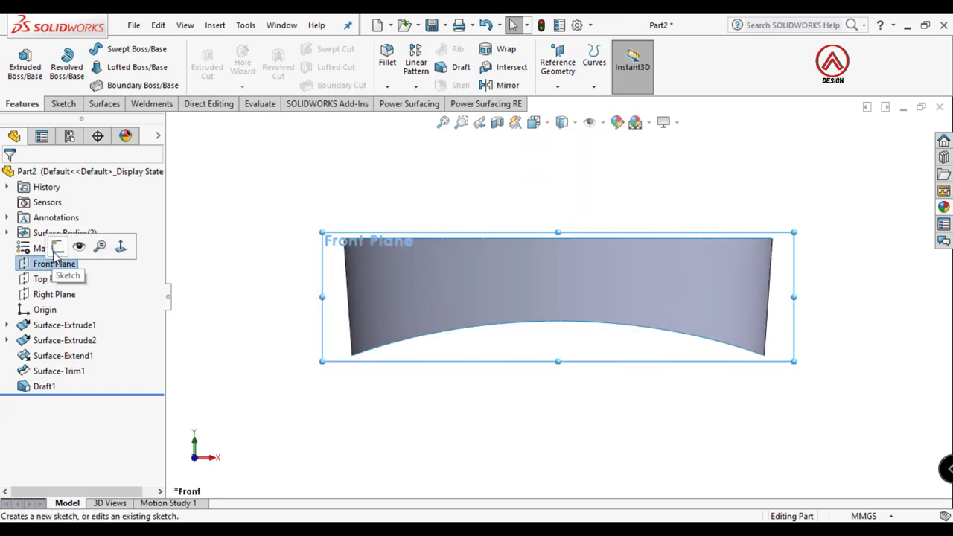
click(100, 246)
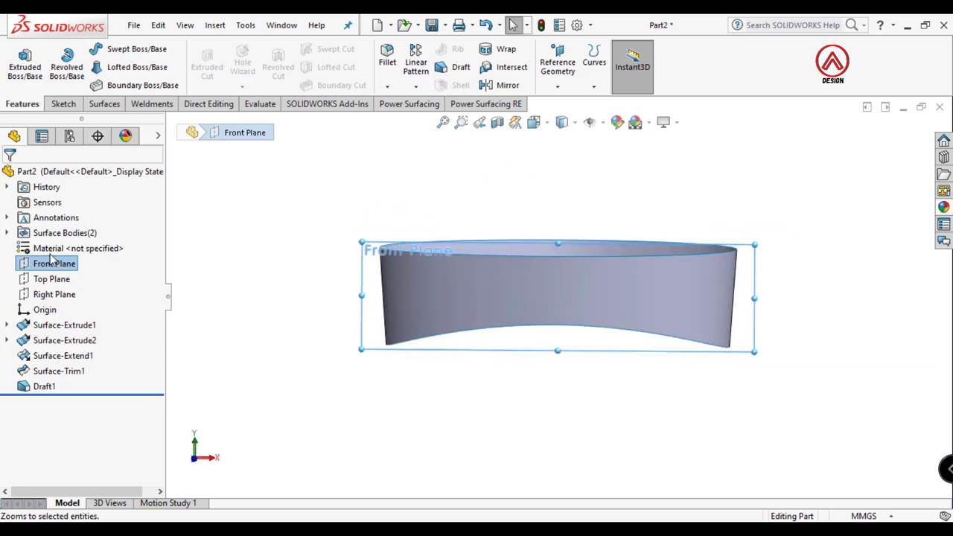
click(52, 263)
click(65, 240)
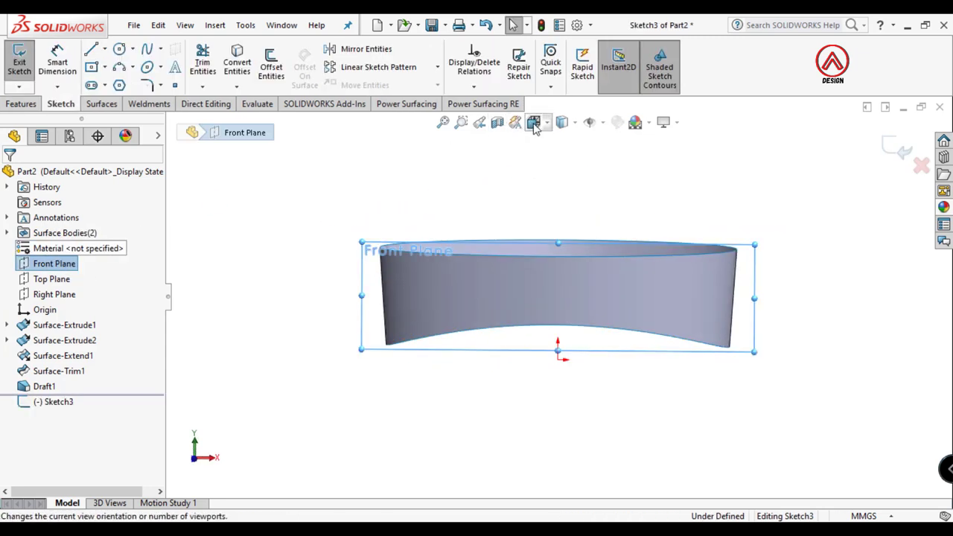
- In front view, draw a vertical centerline upward from the origin
click(534, 122)
click(609, 200)
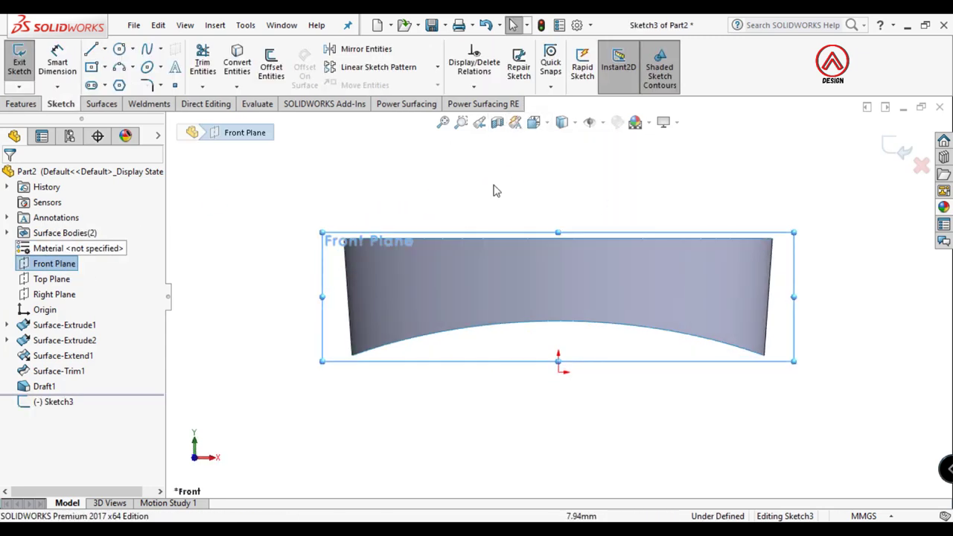
click(105, 49)
click(126, 81)
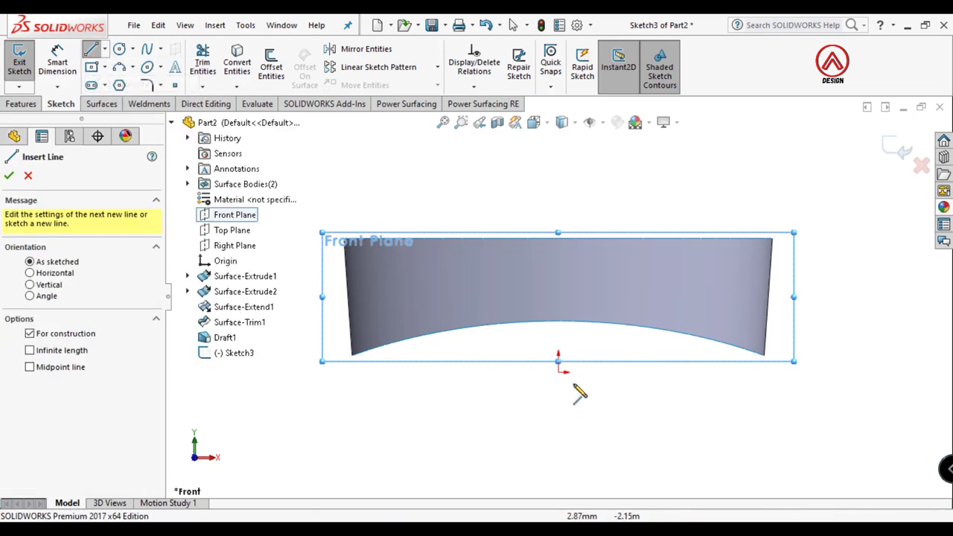
click(559, 372)
click(559, 258)
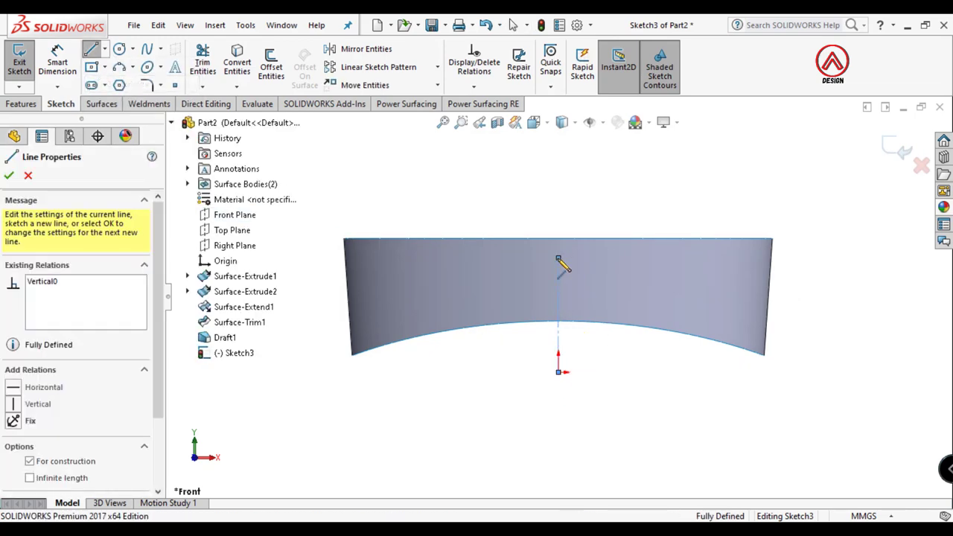
key(Escape)
- Draw a horizontal midpoint line centred on the origin and dimension it 48 mm
click(106, 49)
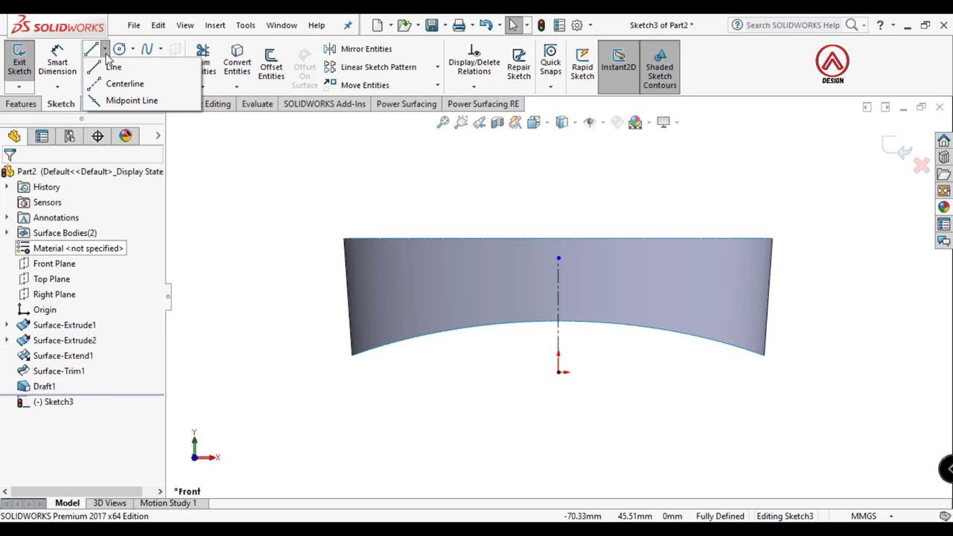
click(135, 98)
click(559, 372)
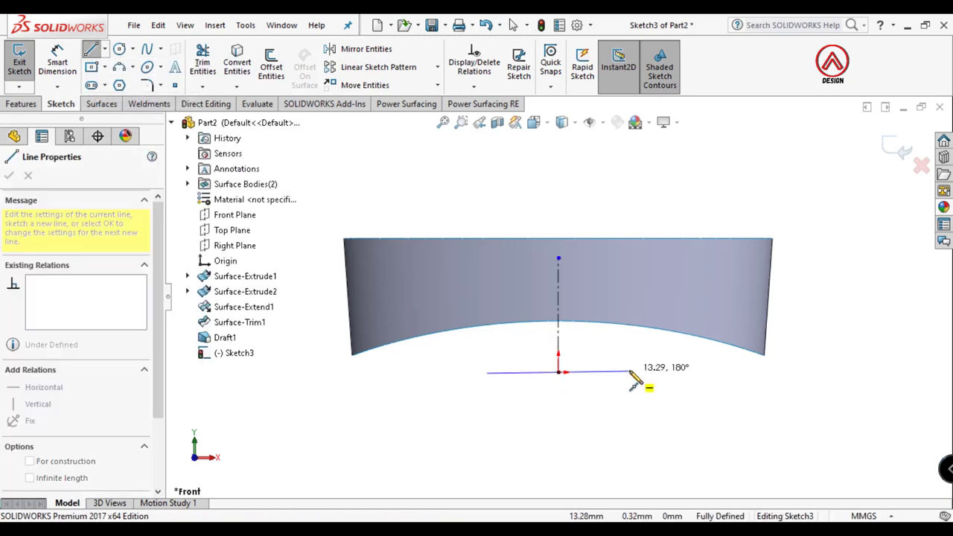
click(630, 372)
key(Escape)
click(58, 60)
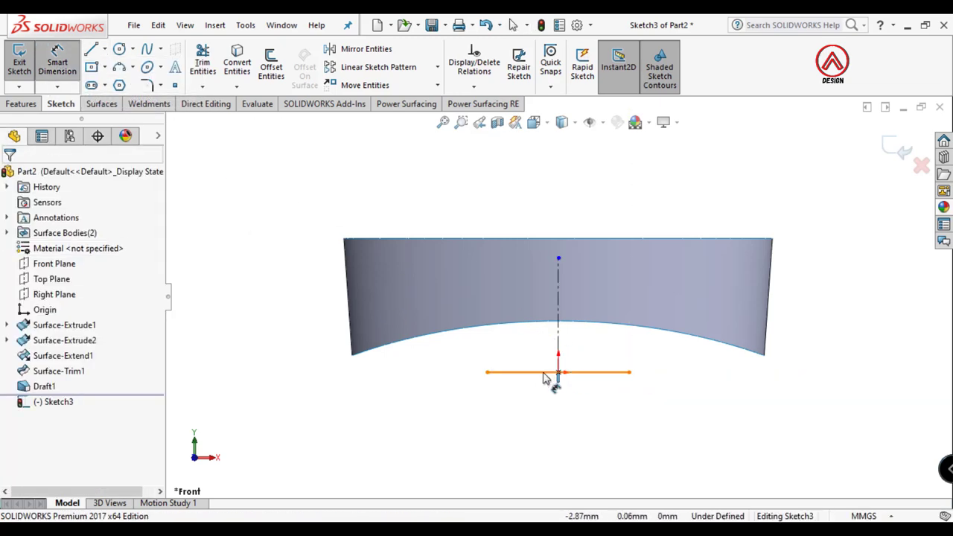
click(551, 372)
click(566, 432)
text(48)
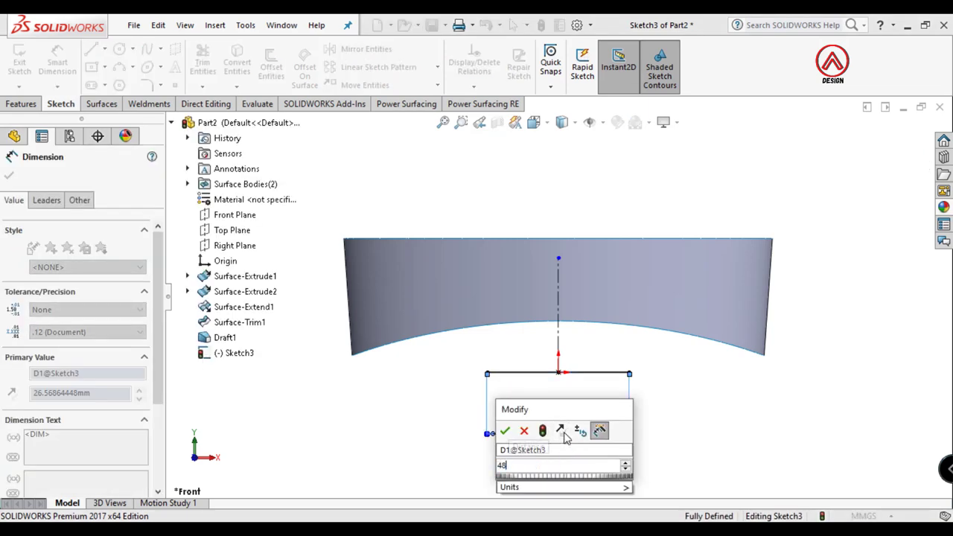
key(Return)
- Draw a three-point arc from the line's left end outward
scroll(485, 390, down, 5)
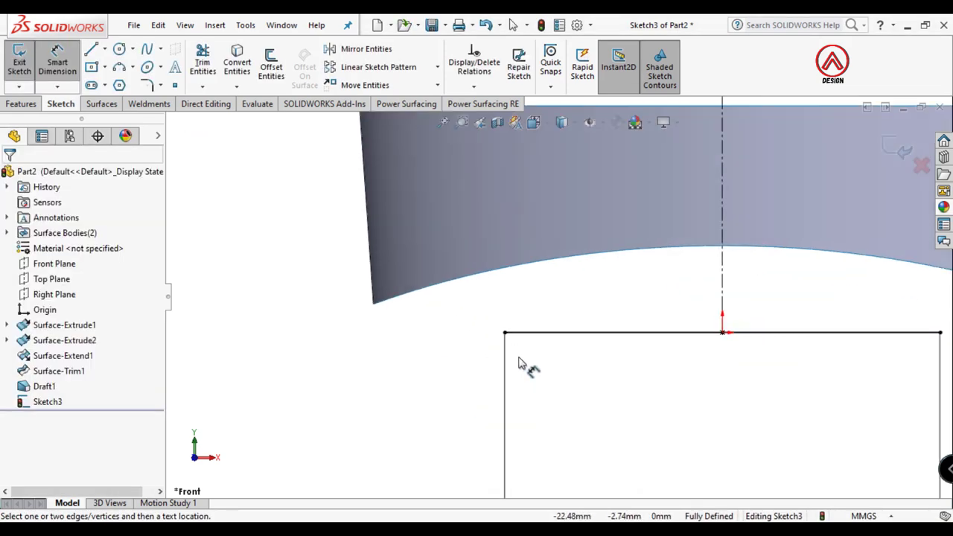
click(119, 67)
click(505, 333)
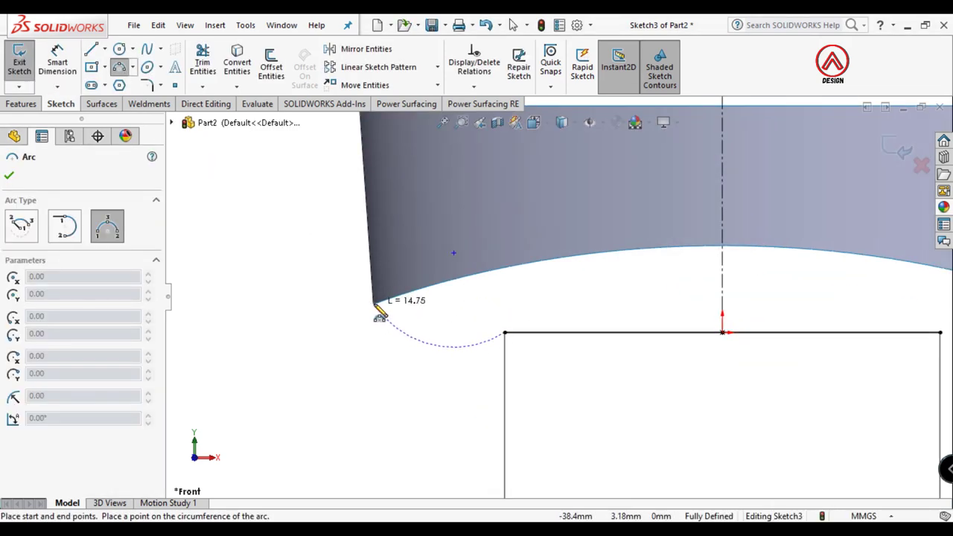
click(429, 332)
key(Escape)
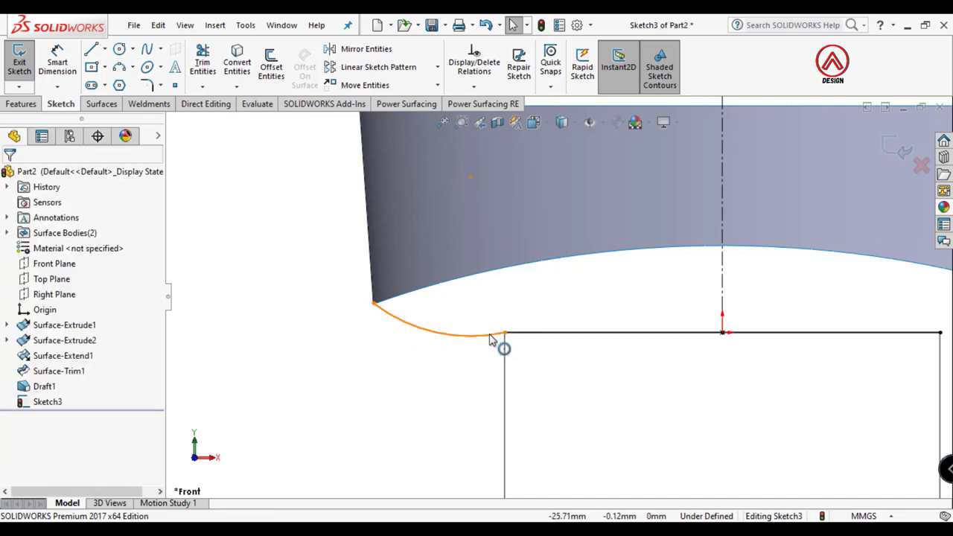
- Pierce the arc's outer end onto the surface's bottom edge and make it tangent to the line
middle_drag(376, 306, 362, 286)
click(353, 297)
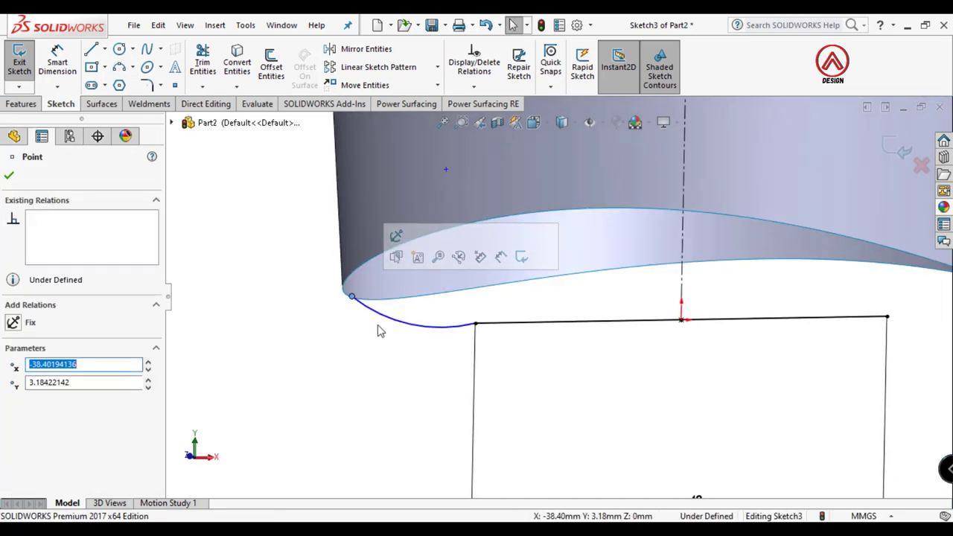
ctrl+click(447, 292)
click(430, 257)
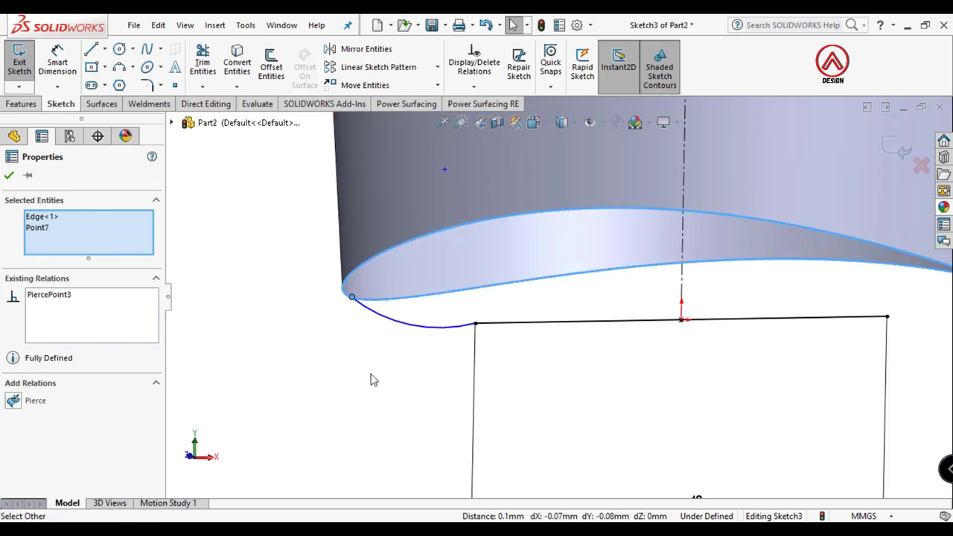
click(373, 380)
click(451, 325)
ctrl+click(489, 323)
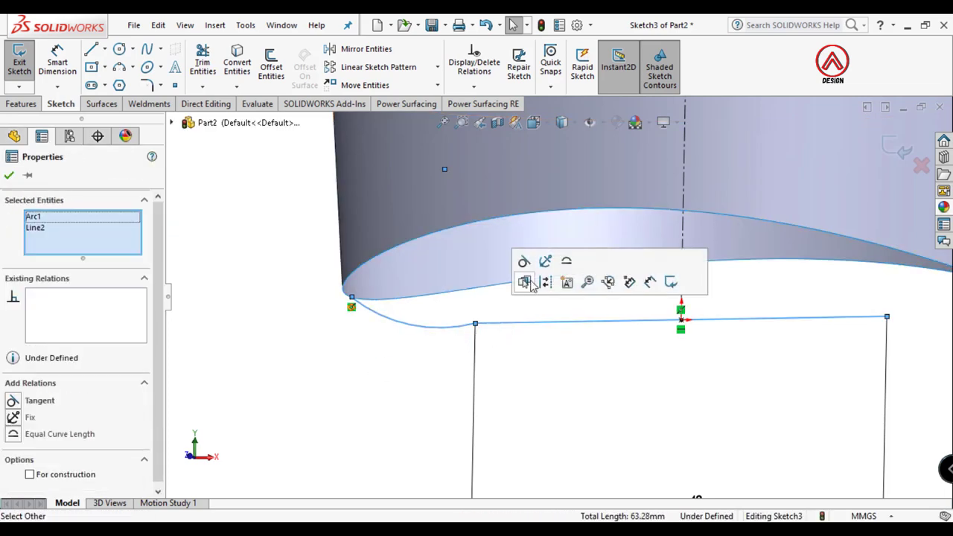
click(524, 262)
- Mirror the arc about the vertical centerline and close Sketch3
click(533, 122)
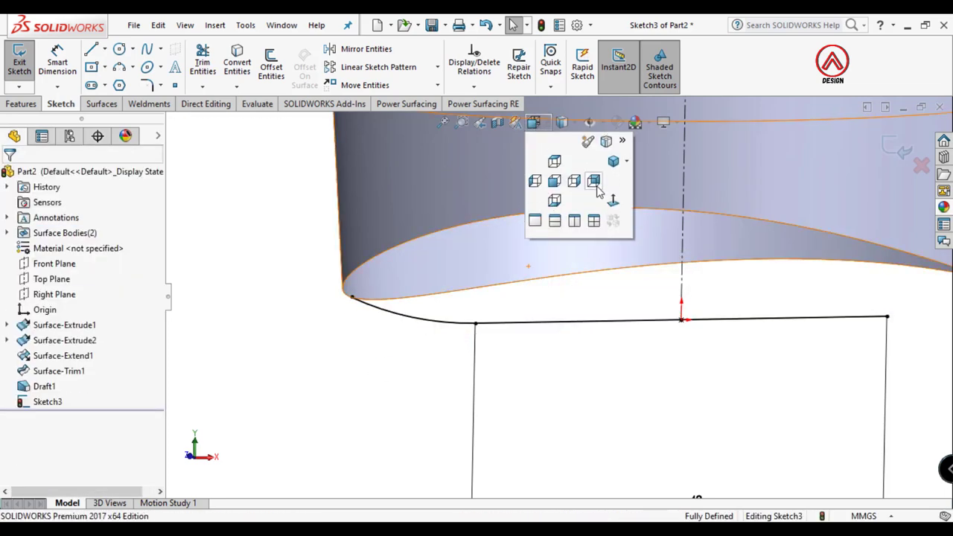
click(594, 182)
click(401, 346)
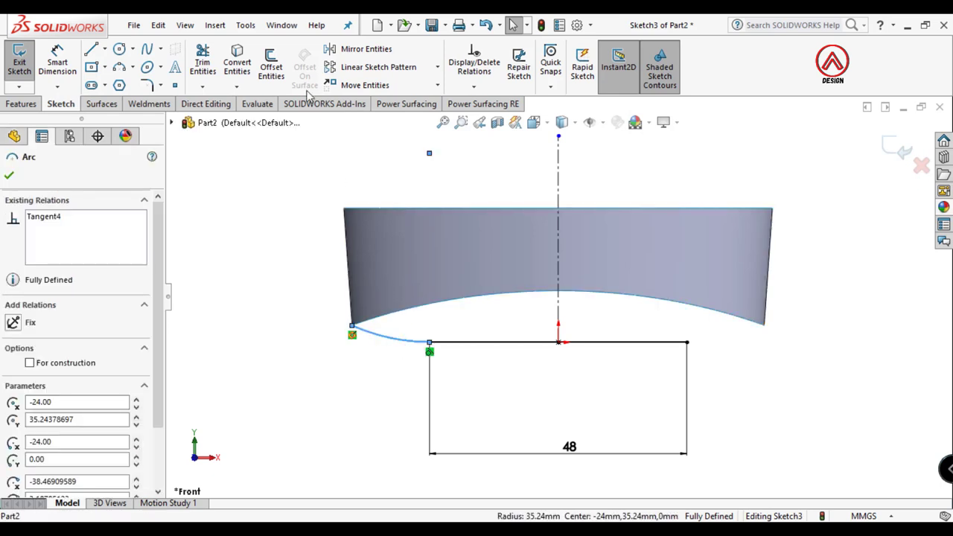
click(350, 49)
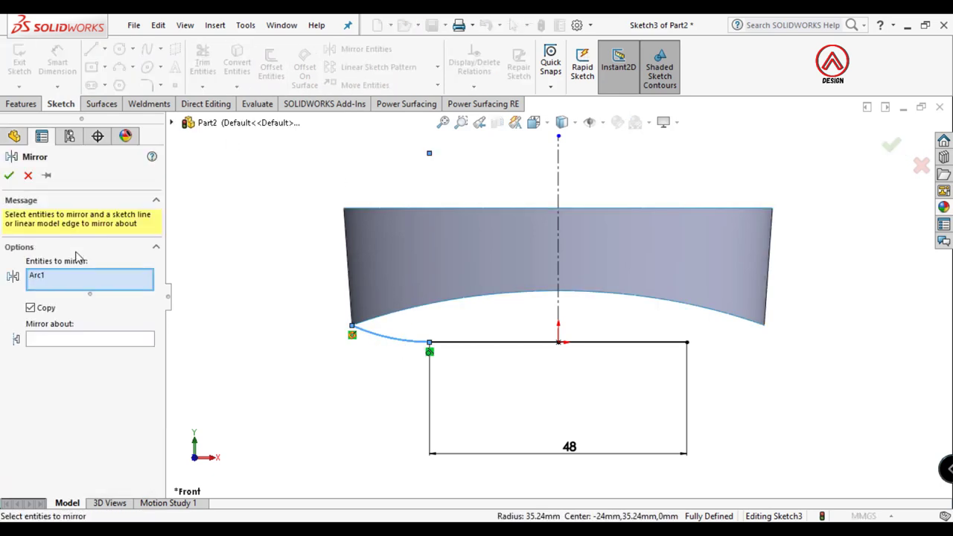
click(94, 340)
click(560, 314)
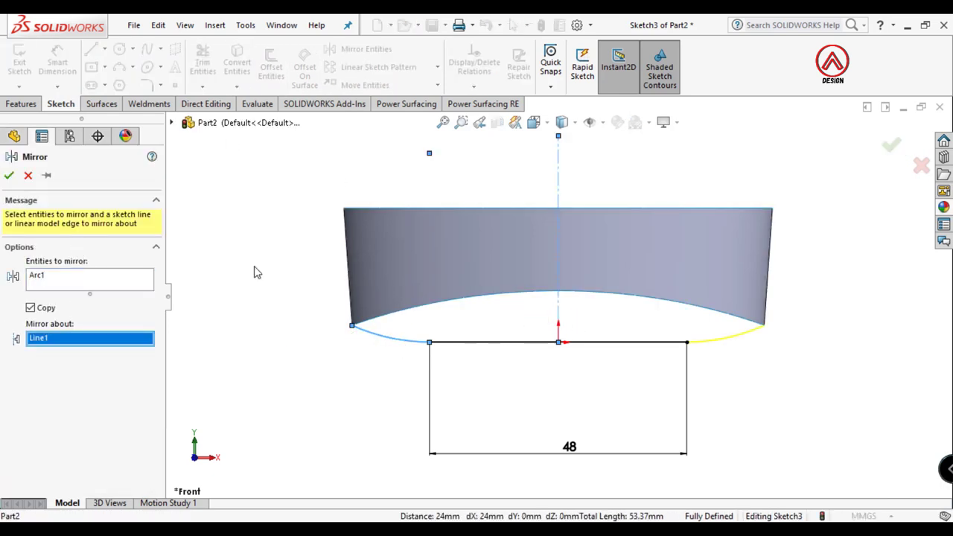
click(10, 175)
key(z)
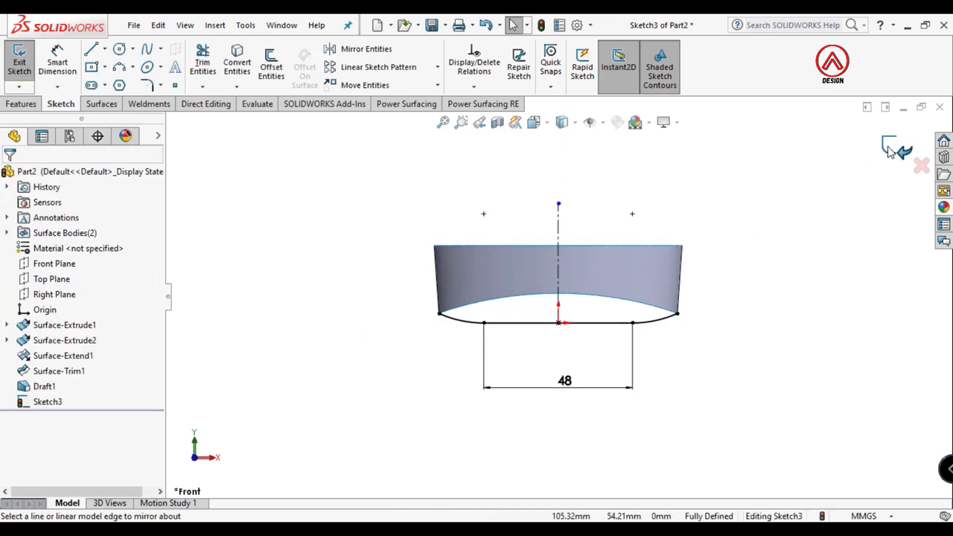
click(891, 149)
- Create Plane1 through the arc-line junction point, parallel to the Right Plane
mouse_move(645, 379)
middle_down()
mouse_move(598, 377)
mouse_move(607, 377)
middle_up()
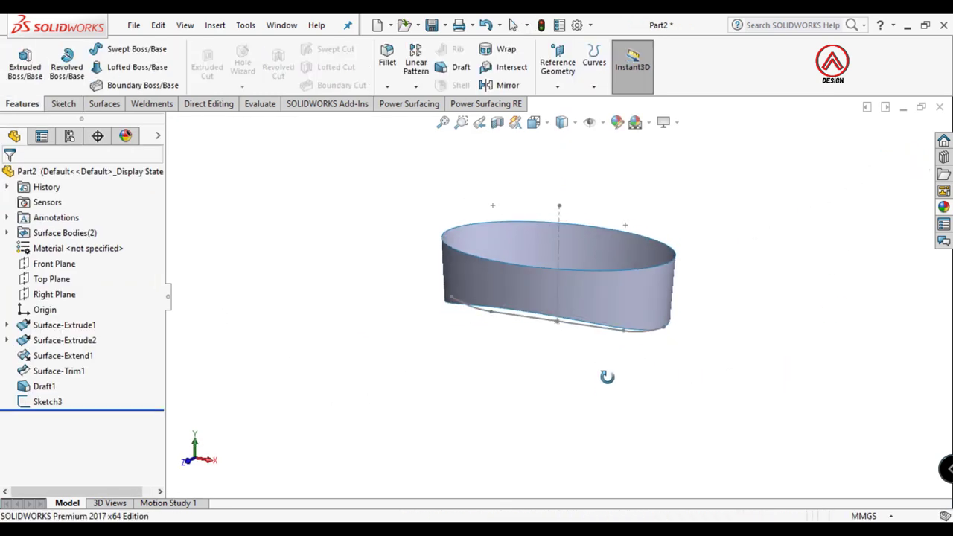
click(494, 313)
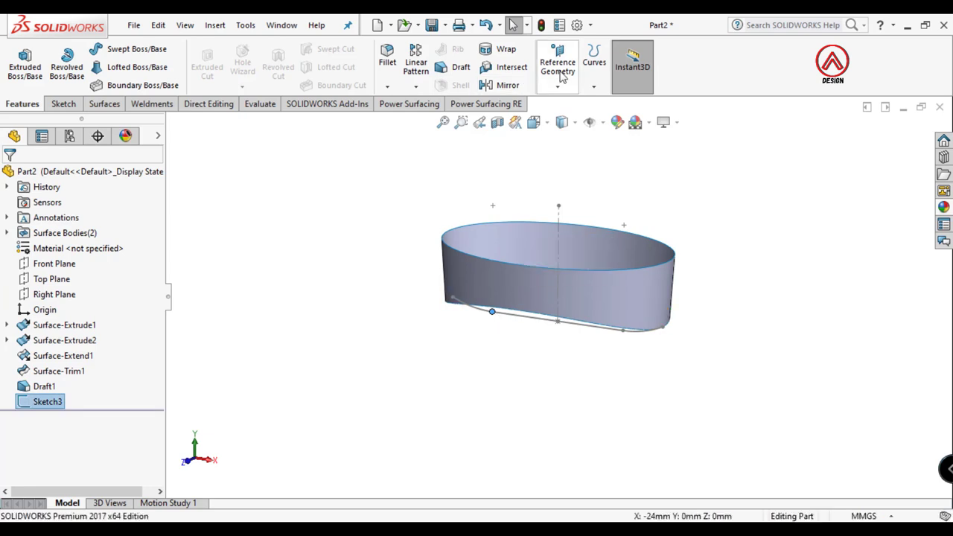
click(558, 66)
click(570, 99)
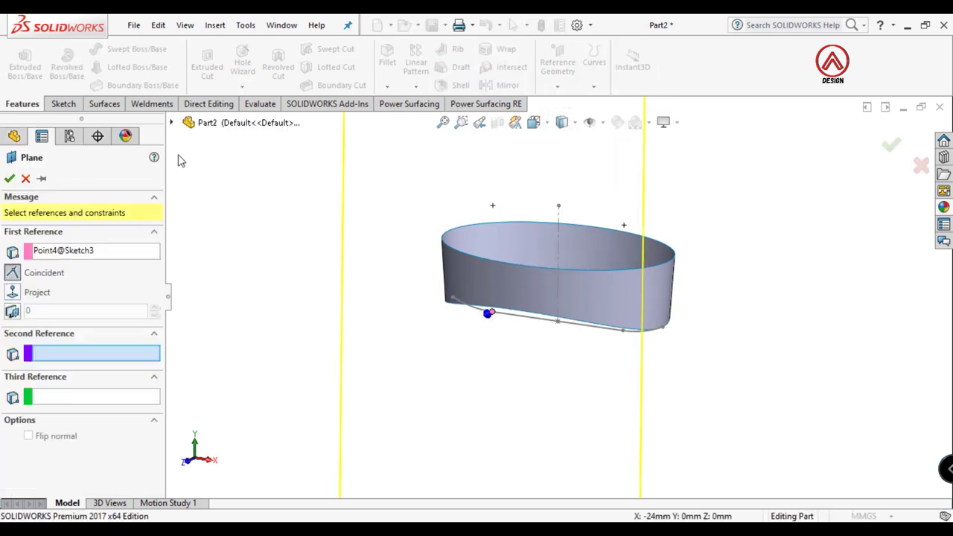
click(172, 123)
click(223, 245)
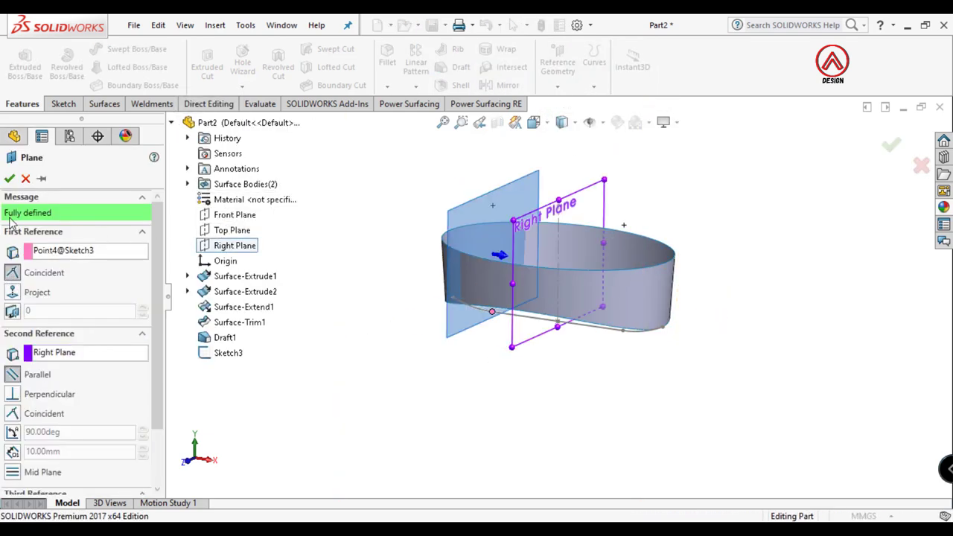
click(9, 179)
- Preview a section cut at Plane1, then view from the right and select Plane1
middle_drag(536, 276, 504, 266)
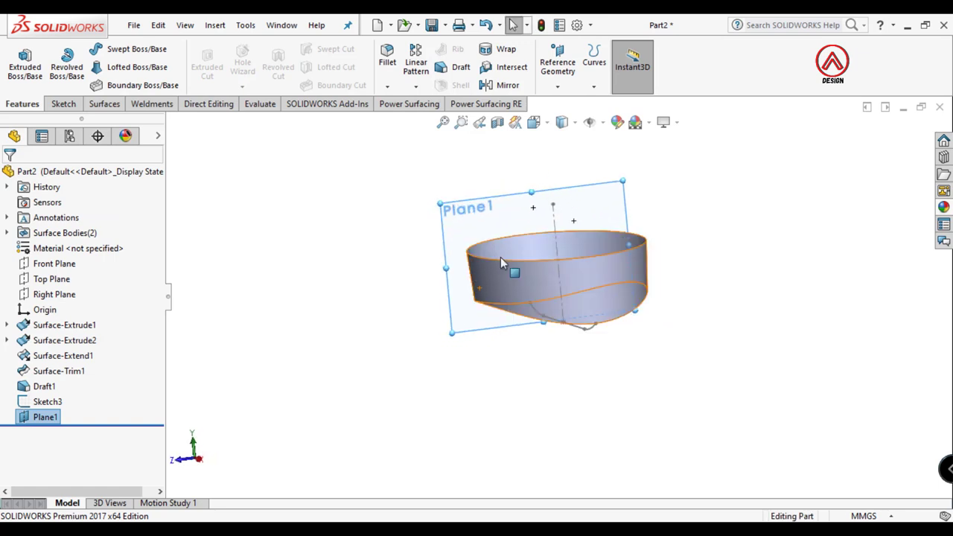
click(497, 122)
click(9, 175)
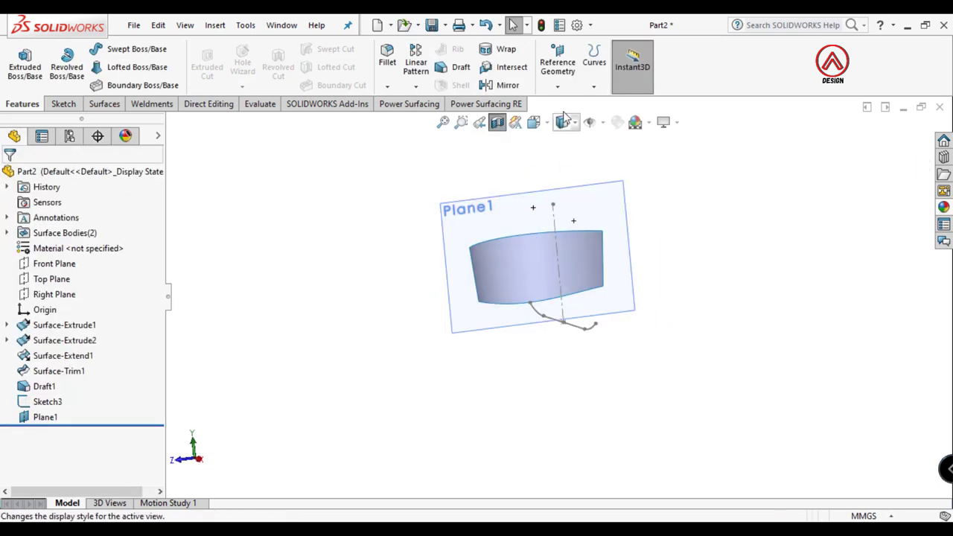
click(533, 122)
click(614, 221)
click(616, 229)
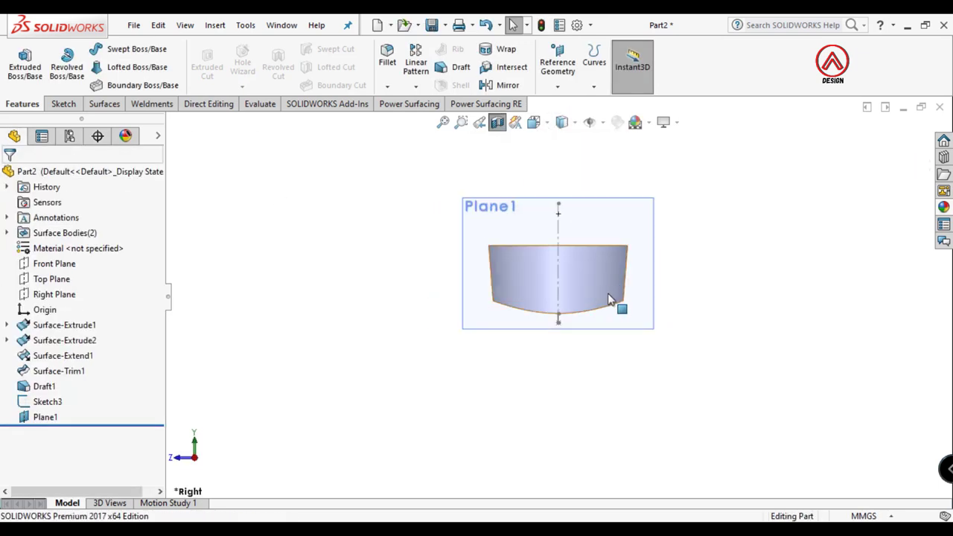
scroll(622, 305, down, 2)
- Start a sketch on Plane1 and draw a three-point arc across the lower corners, sagging below the origin
click(63, 104)
click(19, 62)
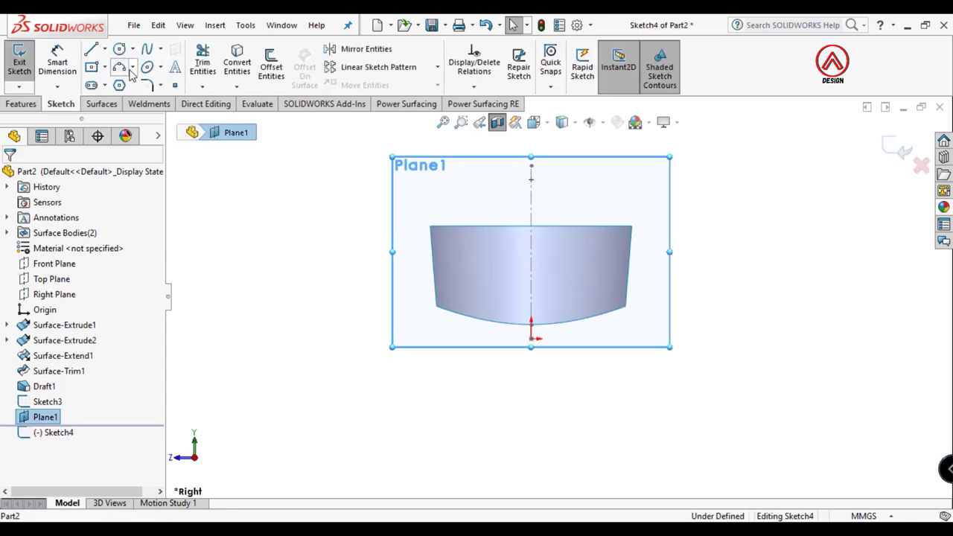
click(119, 67)
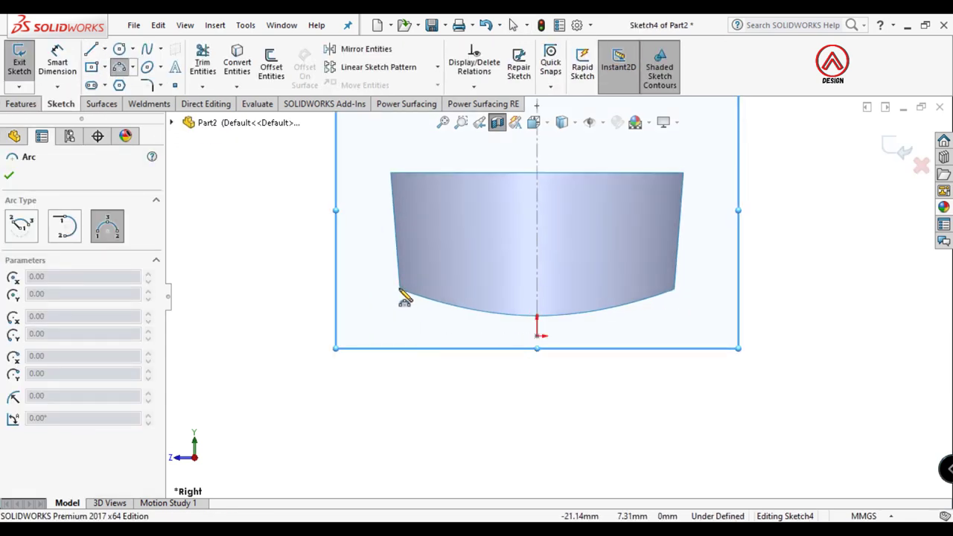
click(400, 289)
click(674, 289)
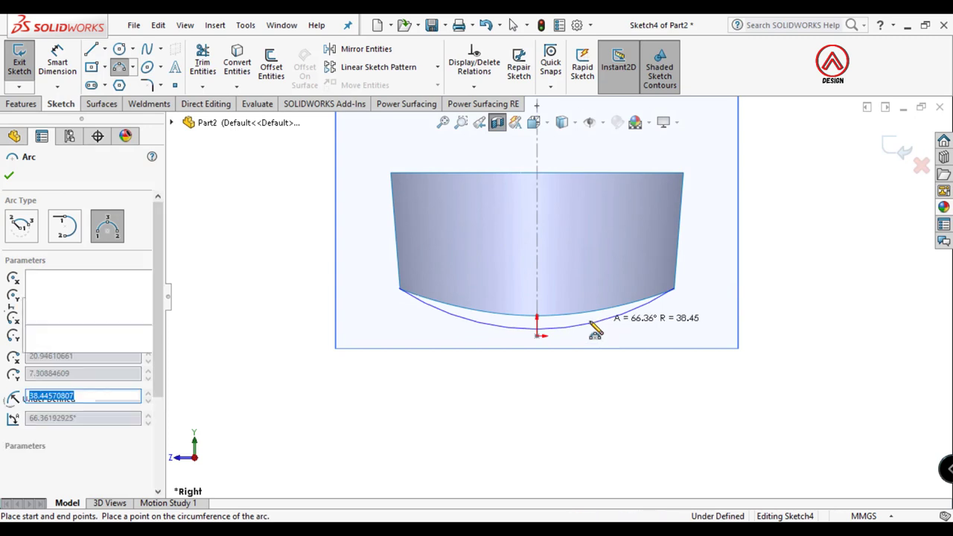
click(590, 323)
key(Escape)
- Add a vertical centerline and make the arc's endpoints symmetric about it
click(105, 49)
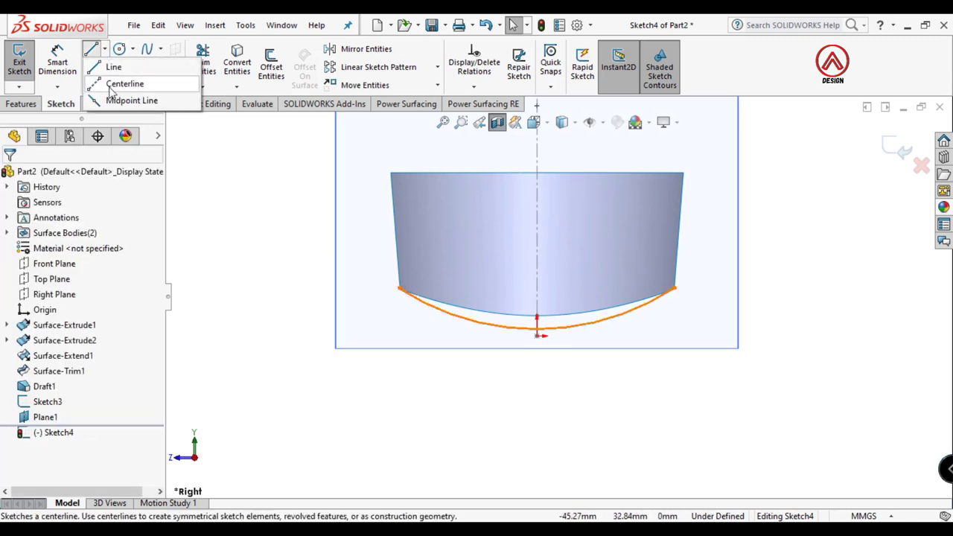
click(125, 80)
click(536, 327)
click(537, 266)
key(Escape)
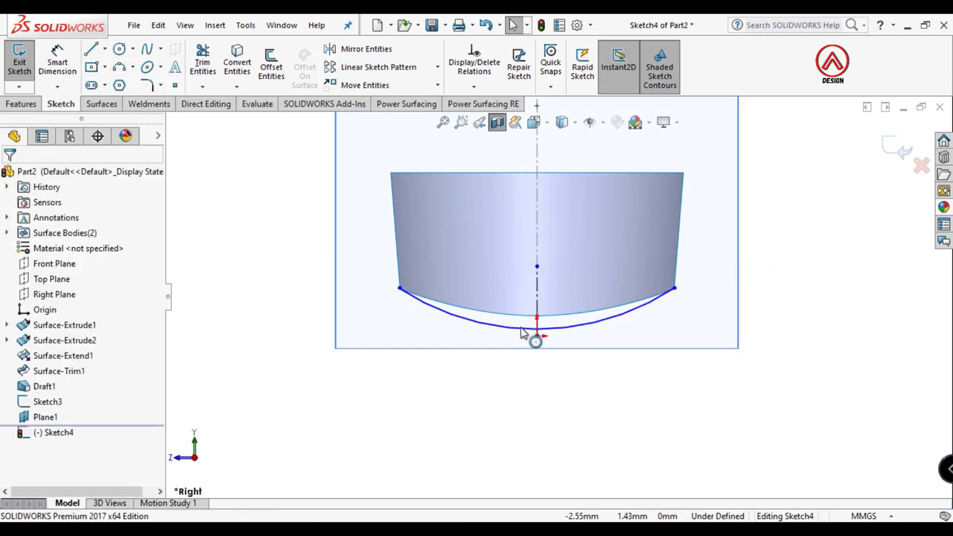
click(400, 289)
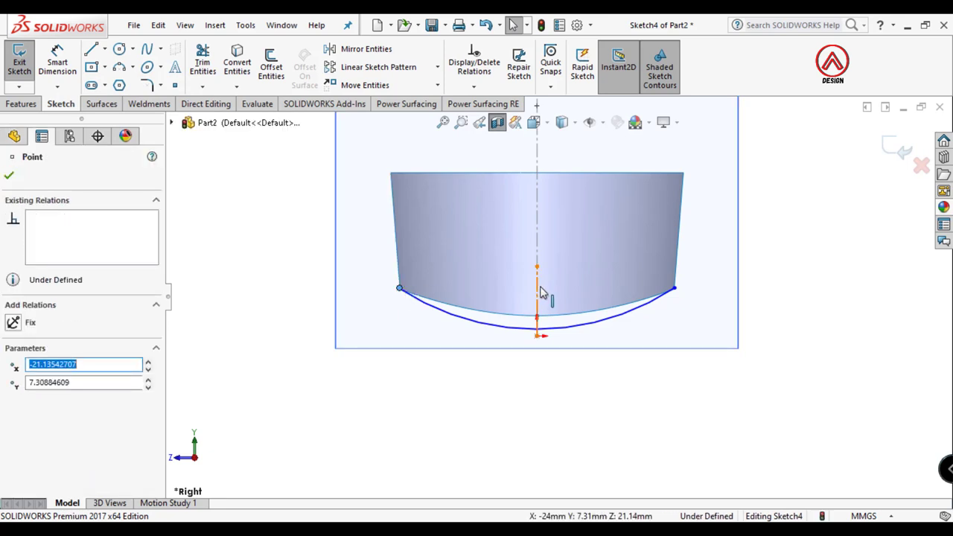
ctrl+click(537, 293)
ctrl+click(675, 289)
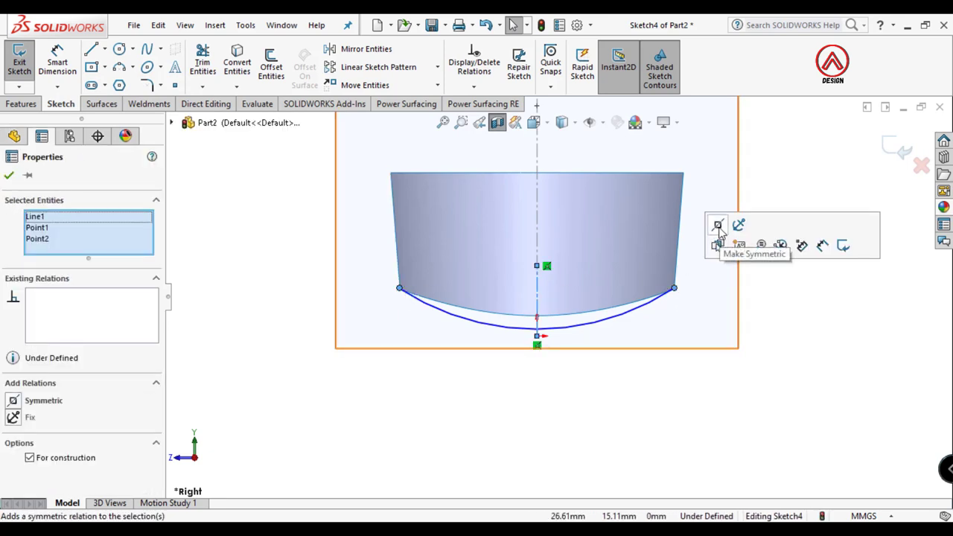
click(718, 225)
- Make the arc's midpoint coincident with the Sketch3 curve
middle_drag(494, 320, 532, 323)
scroll(592, 302, down, 3)
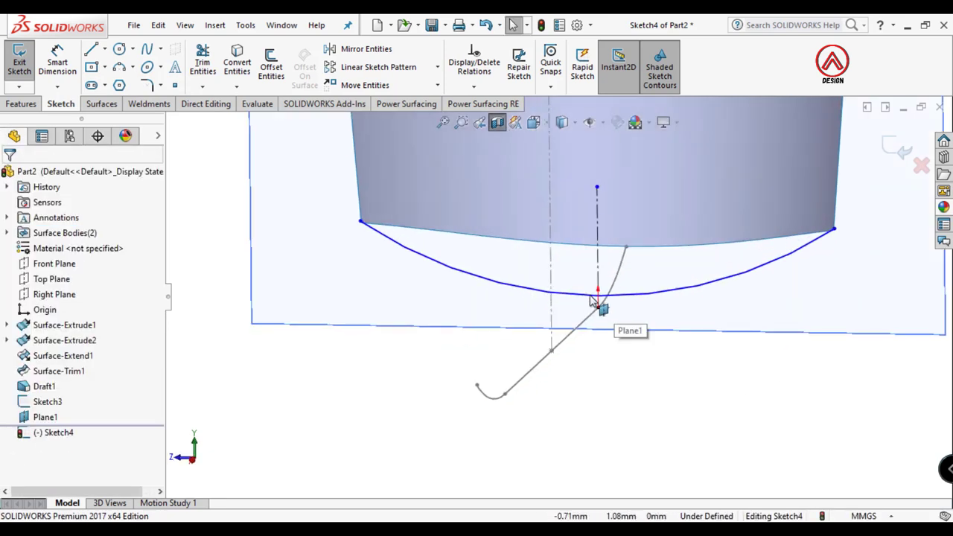
click(599, 298)
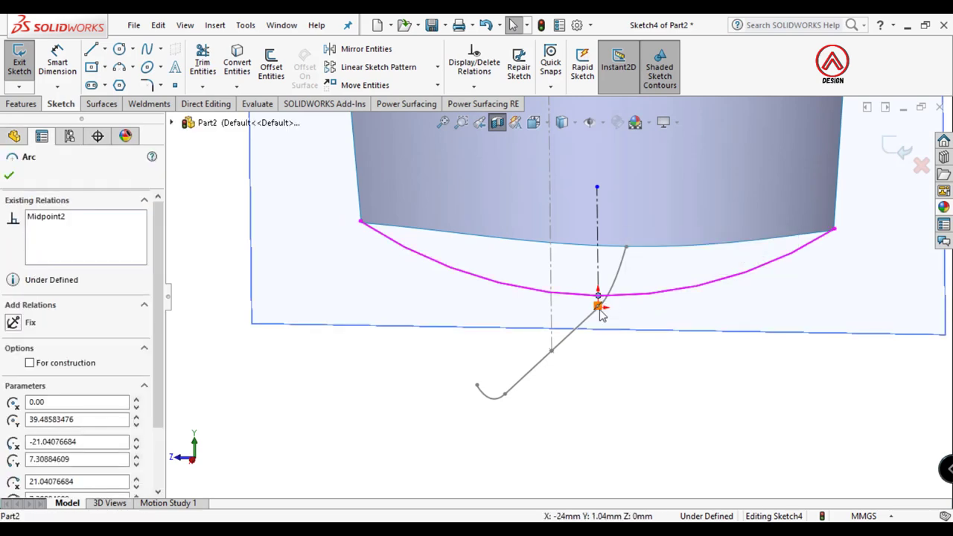
scroll(594, 307, down, 2)
ctrl+click(582, 283)
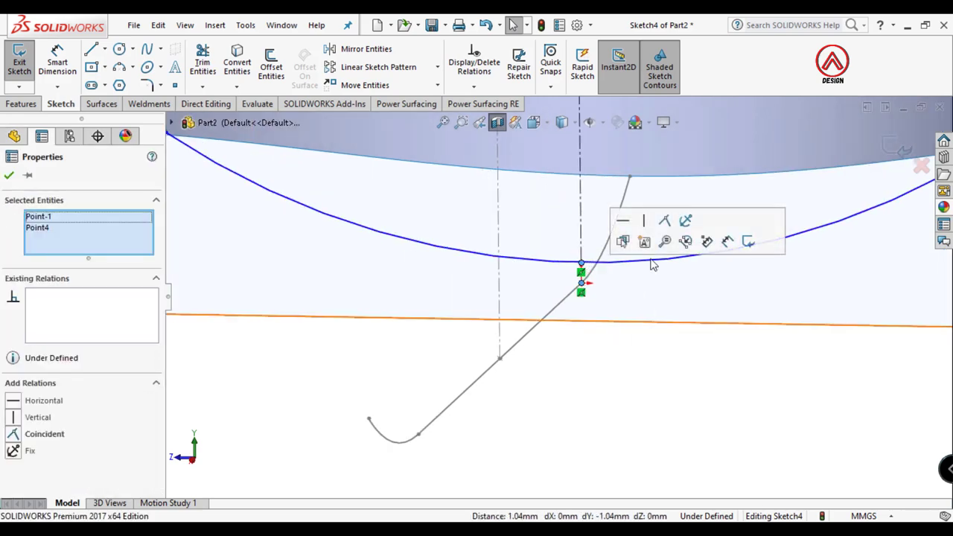
click(666, 223)
key(Escape)
- Pierce the arc's left end onto the surface edge, exit Sketch4, and hide Plane1
scroll(569, 294, up, 3)
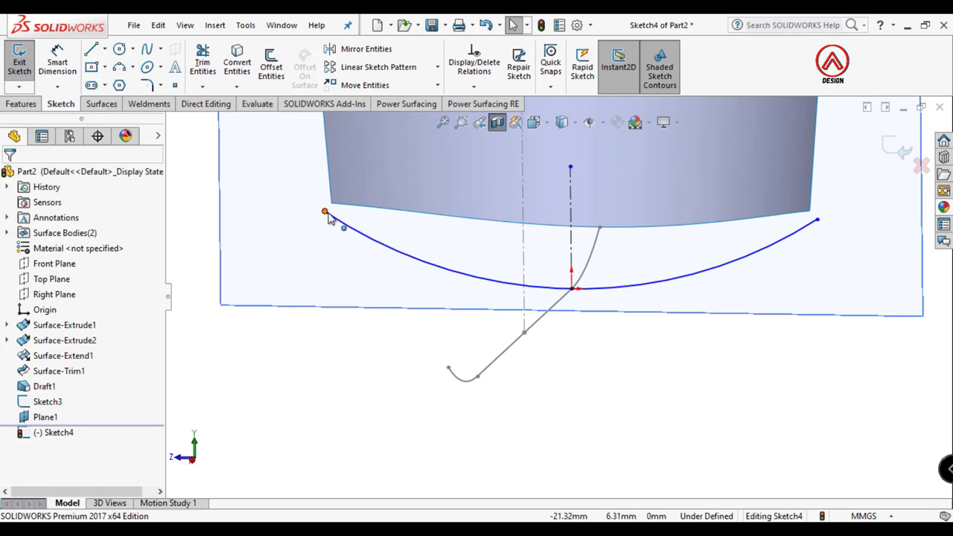
click(326, 213)
ctrl+click(342, 205)
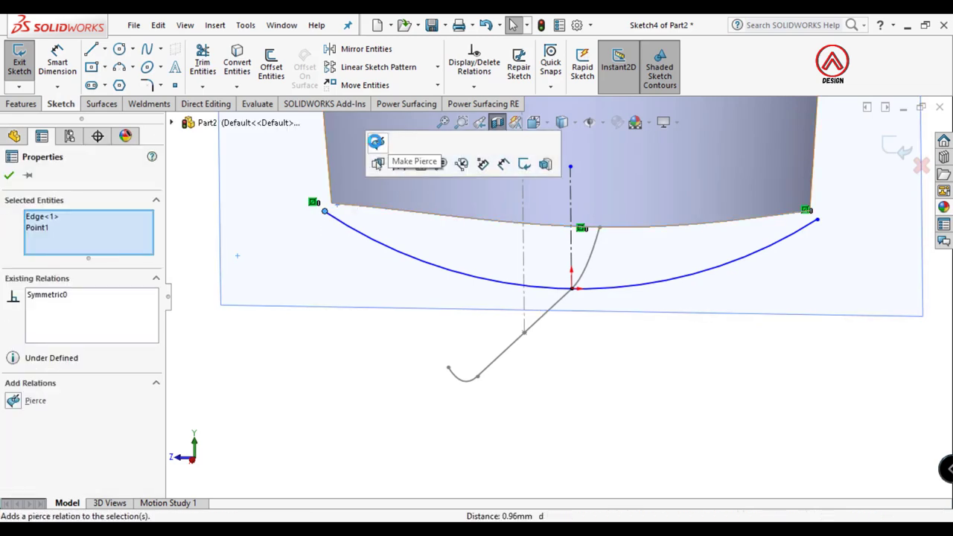
click(376, 141)
click(894, 148)
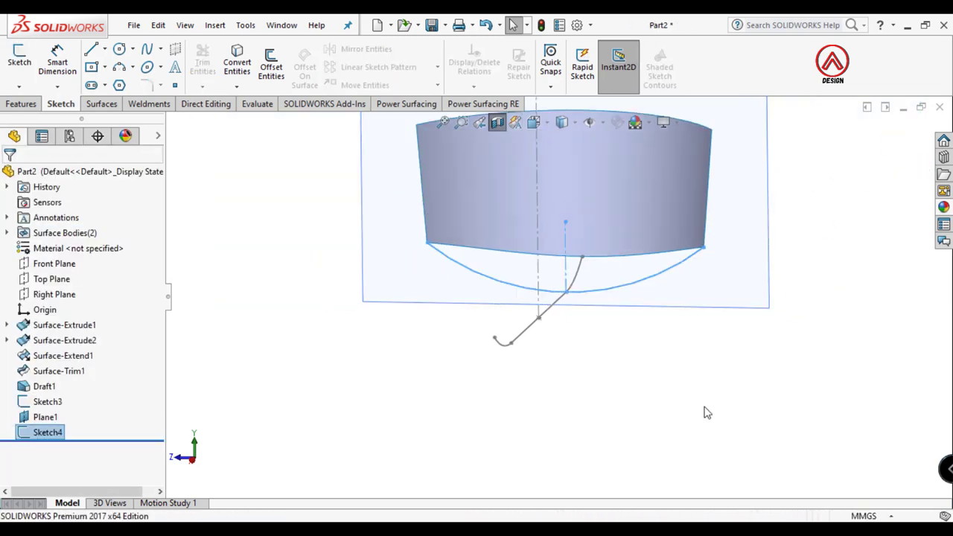
click(740, 276)
click(815, 228)
- Start a sketch on the Right Plane, view it normal, and cut a section view along it
middle_drag(596, 335, 570, 360)
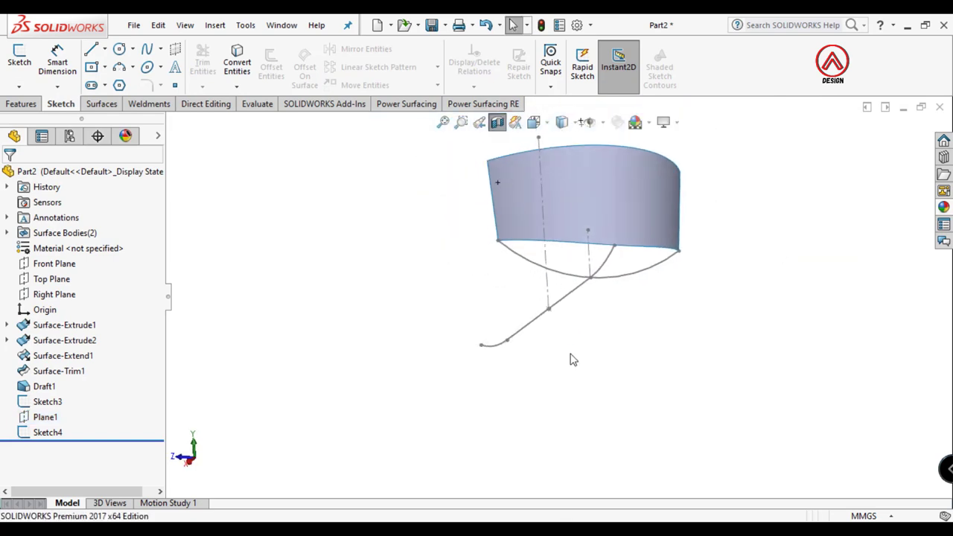
click(60, 295)
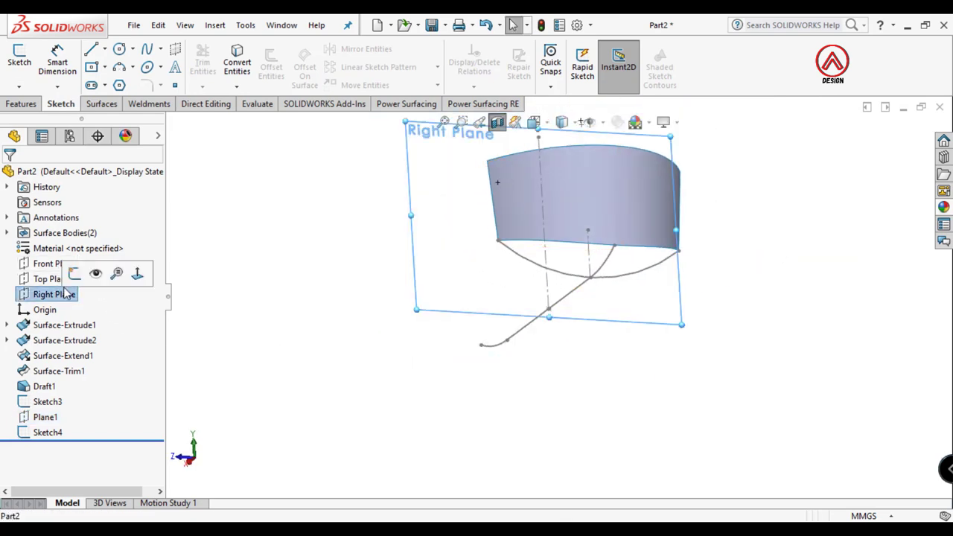
click(74, 273)
click(533, 121)
click(607, 200)
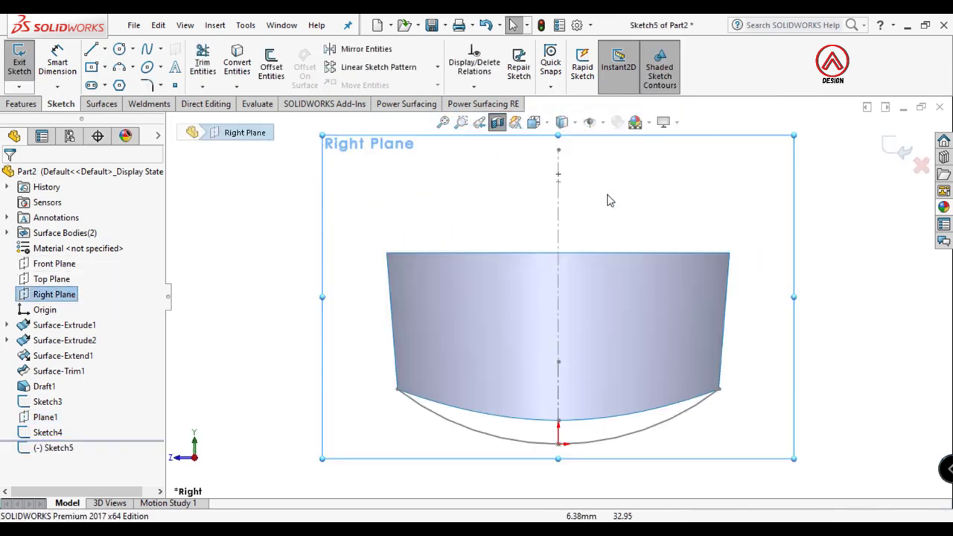
click(496, 122)
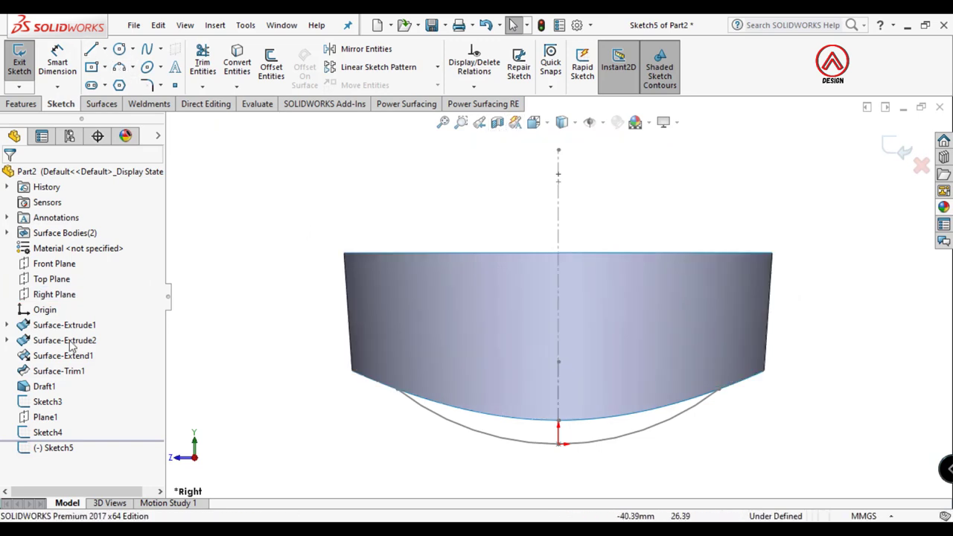
click(53, 294)
click(497, 121)
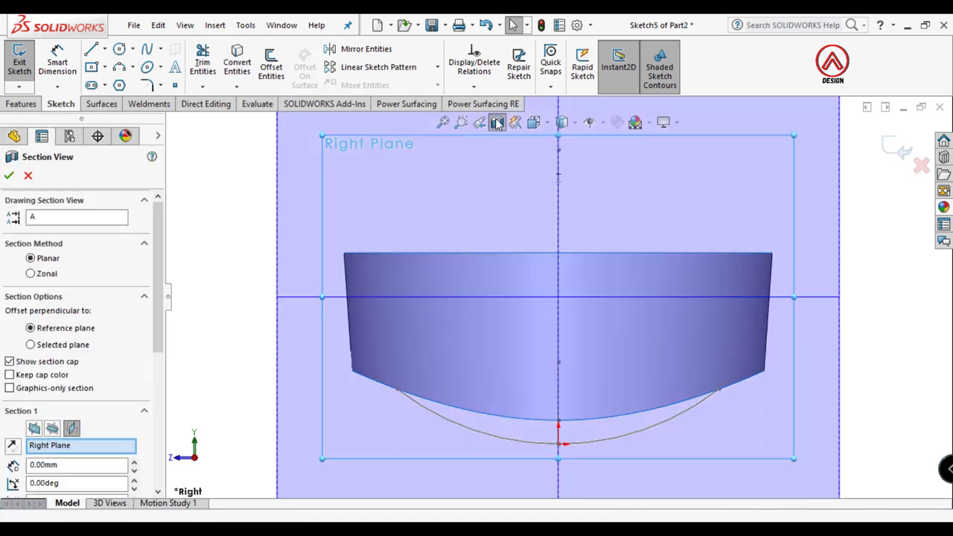
click(9, 177)
- Draw a three-point arc from the bottom-left to the bottom-right corner, sagging below
click(119, 67)
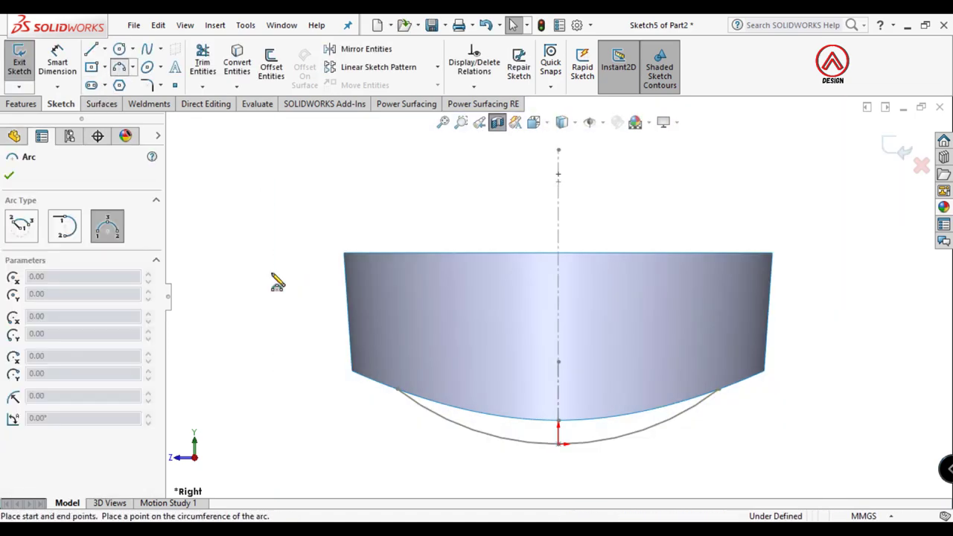
click(354, 373)
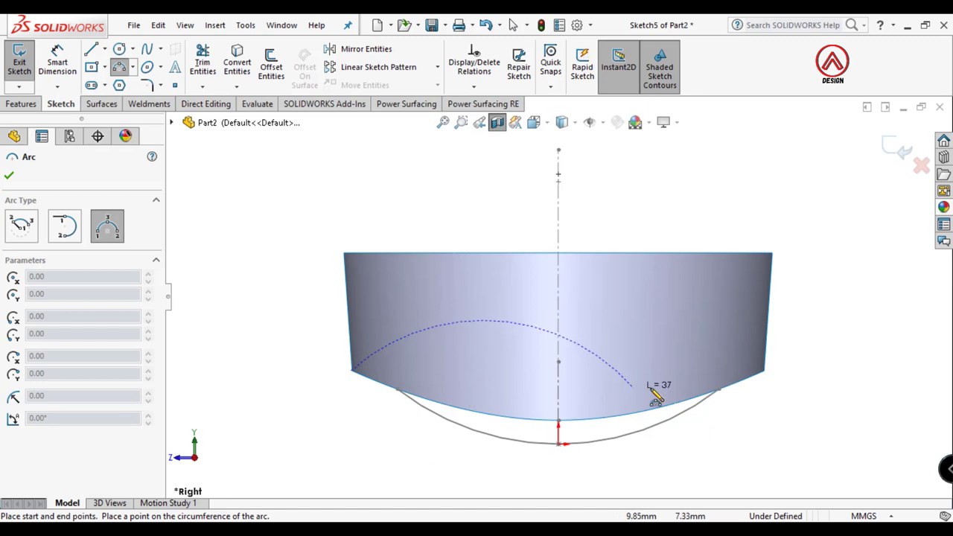
click(765, 373)
click(560, 445)
middle_drag(511, 447, 558, 455)
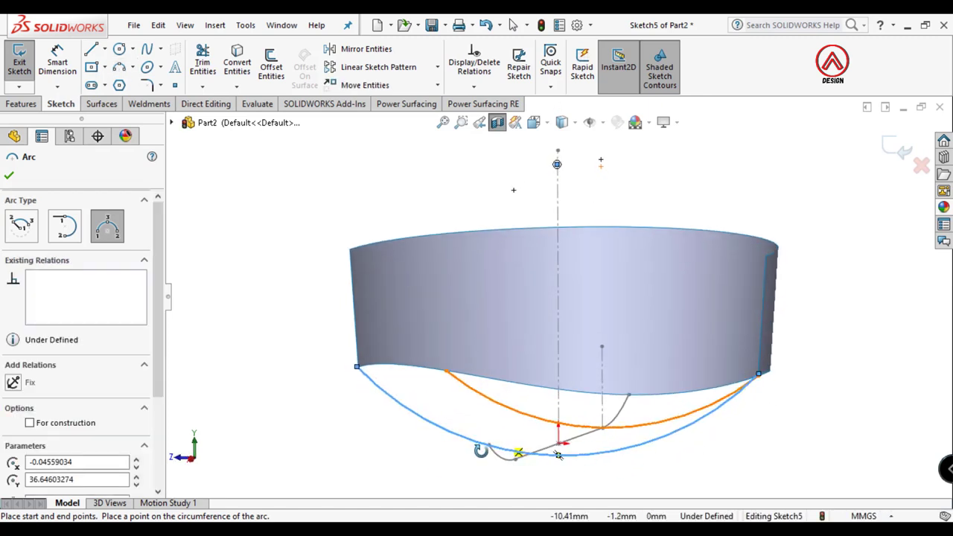
key(Escape)
click(357, 367)
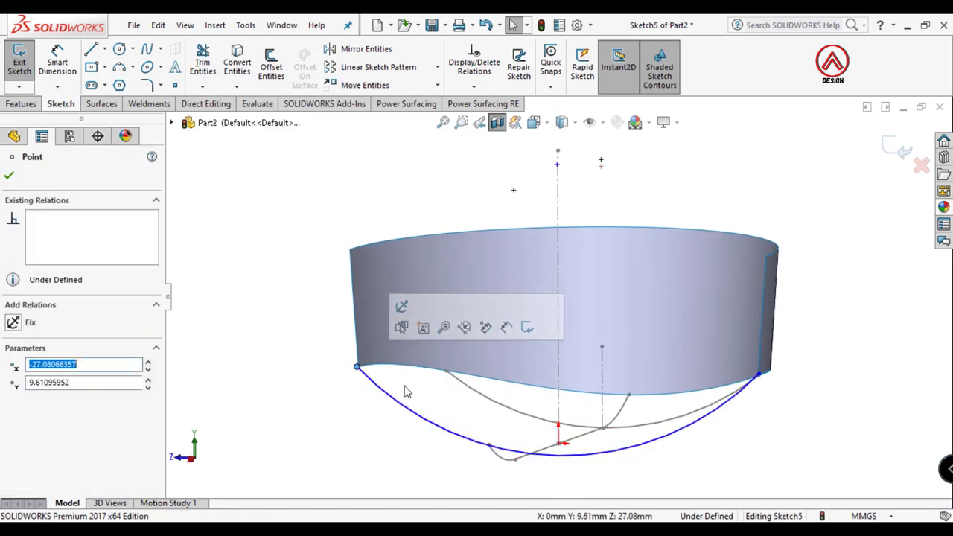
key(Escape)
- Draw a vertical centerline upward from the arc's midpoint
click(534, 122)
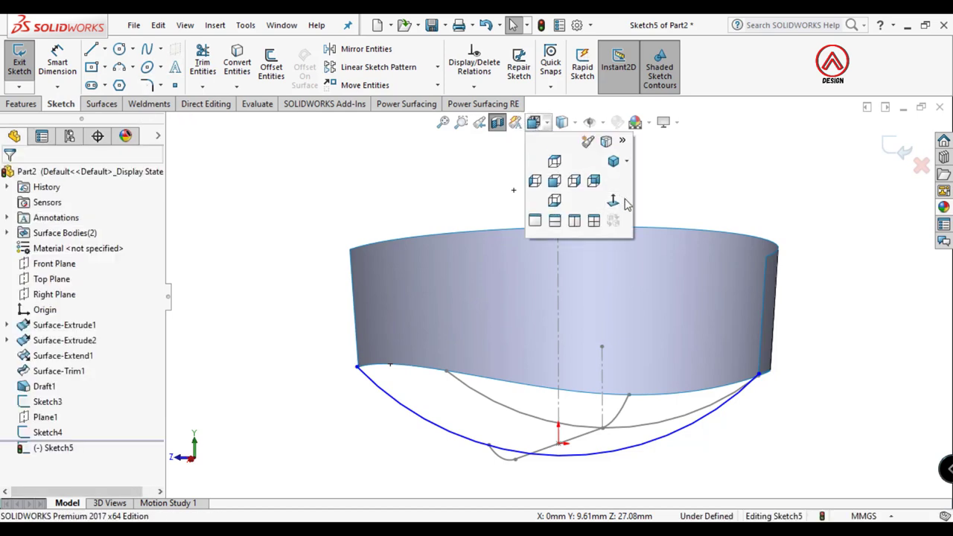
click(615, 204)
click(106, 50)
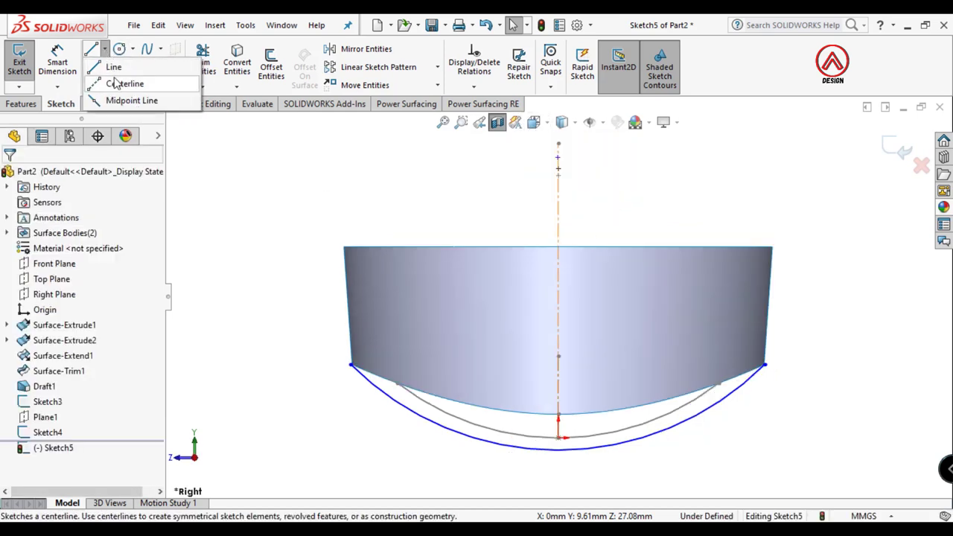
click(128, 81)
click(559, 438)
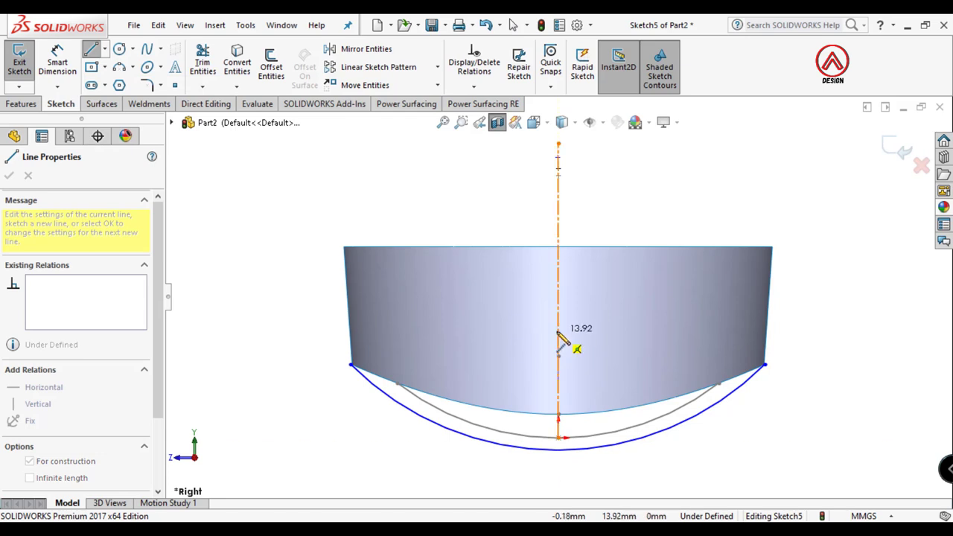
click(559, 331)
key(Escape)
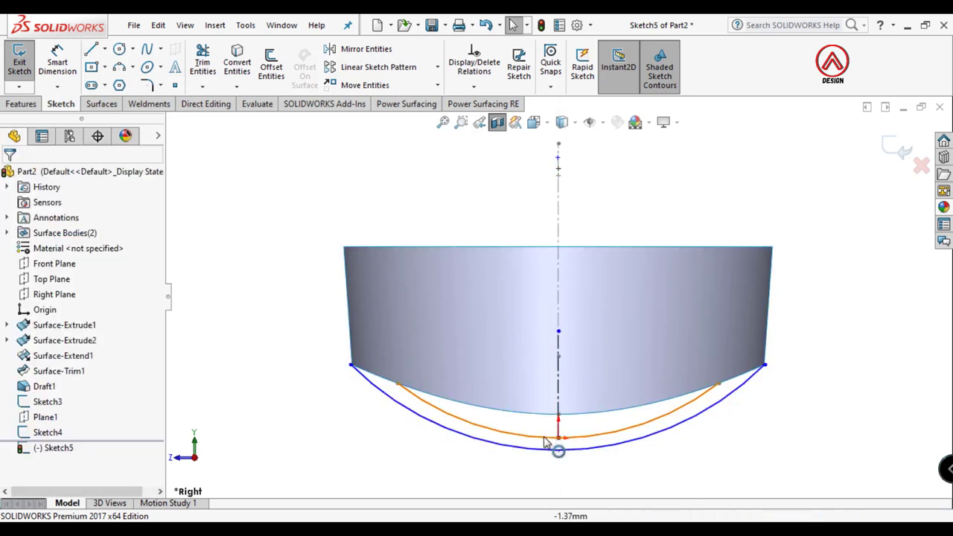
- Make the arc's endpoints symmetric about the centerline
middle_drag(554, 447, 541, 479)
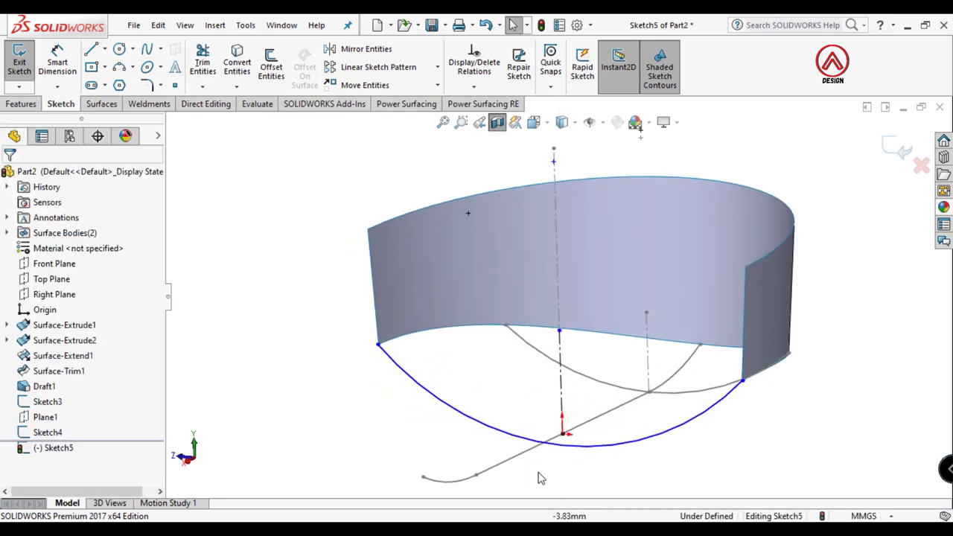
click(377, 347)
ctrl+click(743, 381)
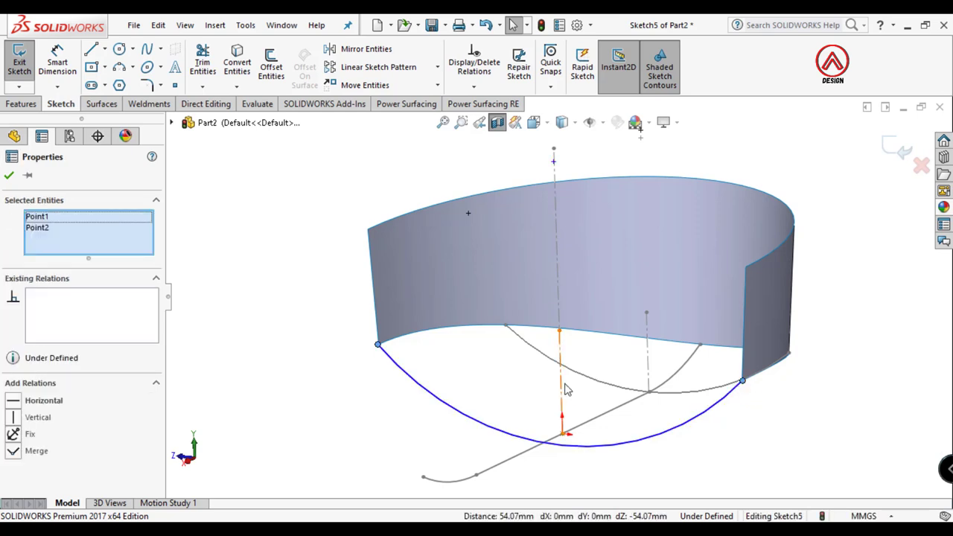
ctrl+click(562, 387)
click(603, 316)
click(616, 478)
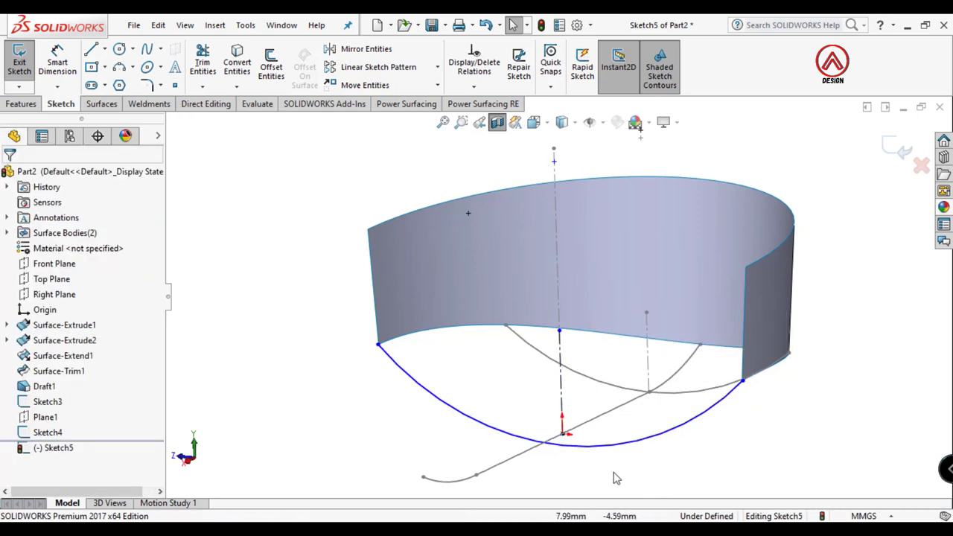
- Make the arc's midpoint coincident with the guide curve
click(565, 446)
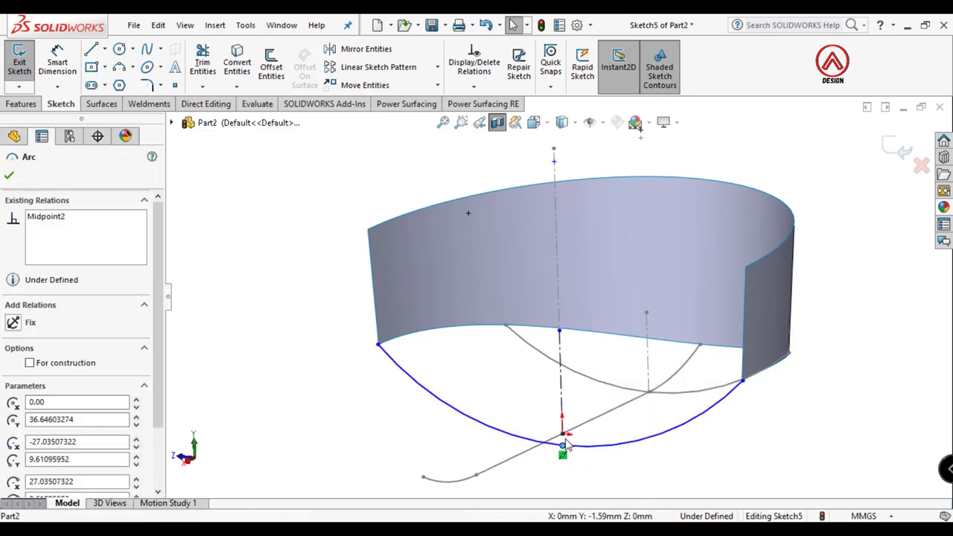
click(563, 434)
ctrl+click(562, 444)
click(666, 372)
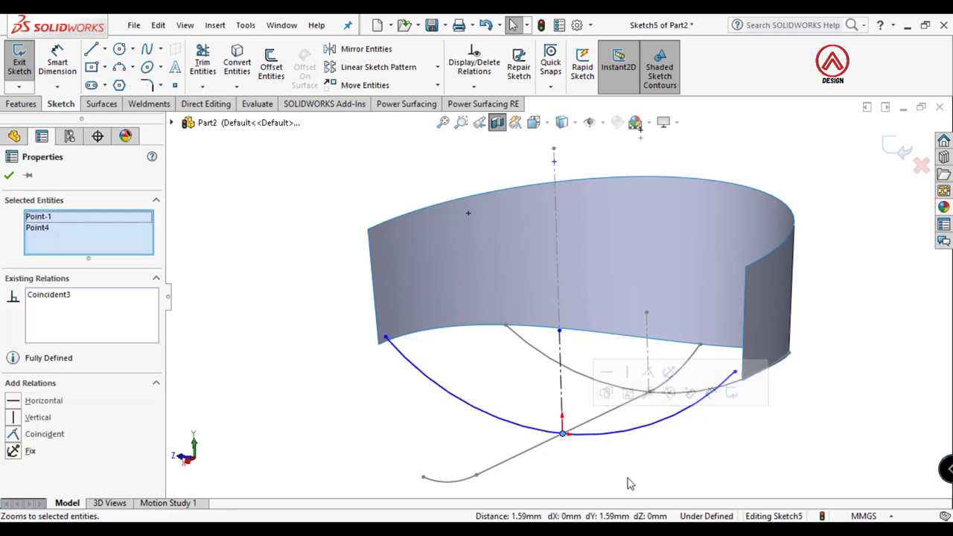
key(Escape)
- Pierce the arc's left end onto the surface's bottom edge and exit Sketch5
click(385, 338)
ctrl+click(447, 327)
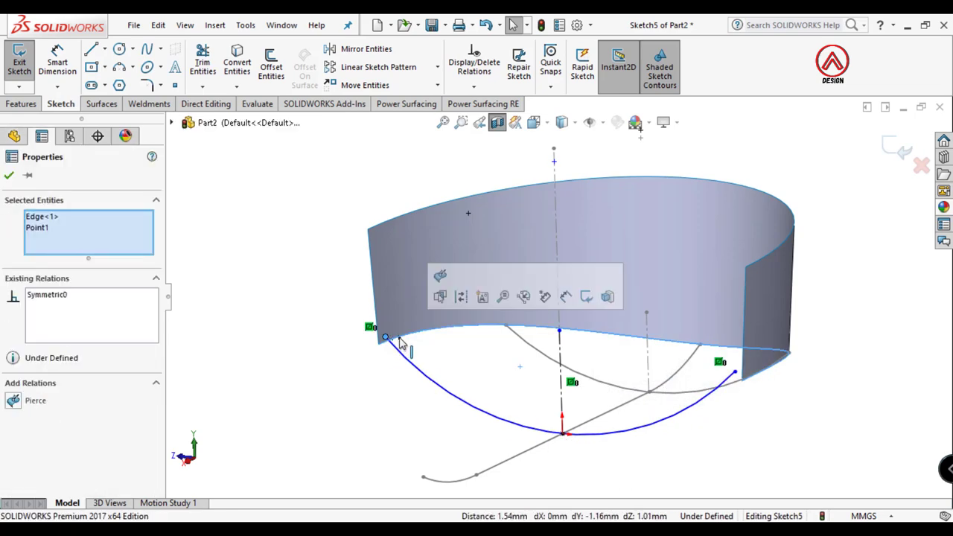
click(441, 277)
key(Escape)
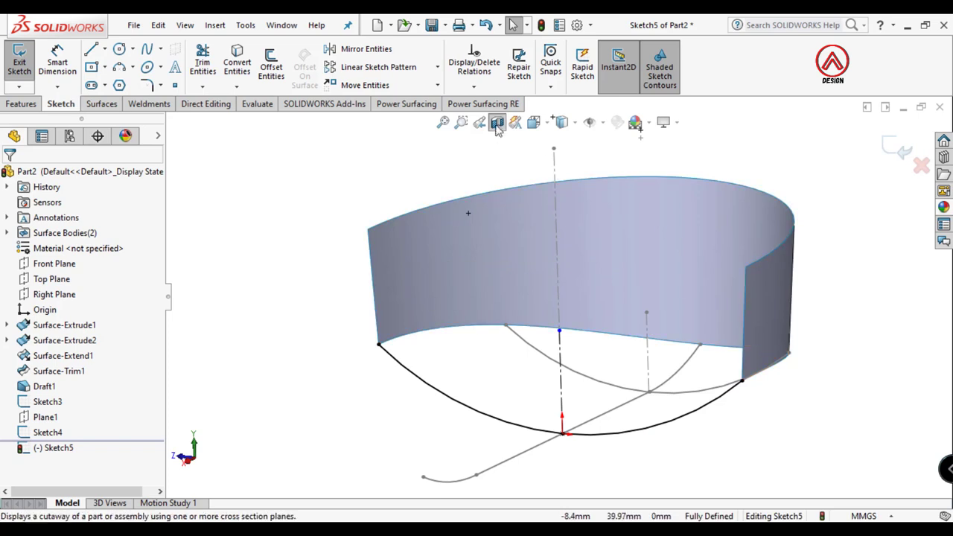
middle_drag(521, 223, 568, 283)
click(896, 147)
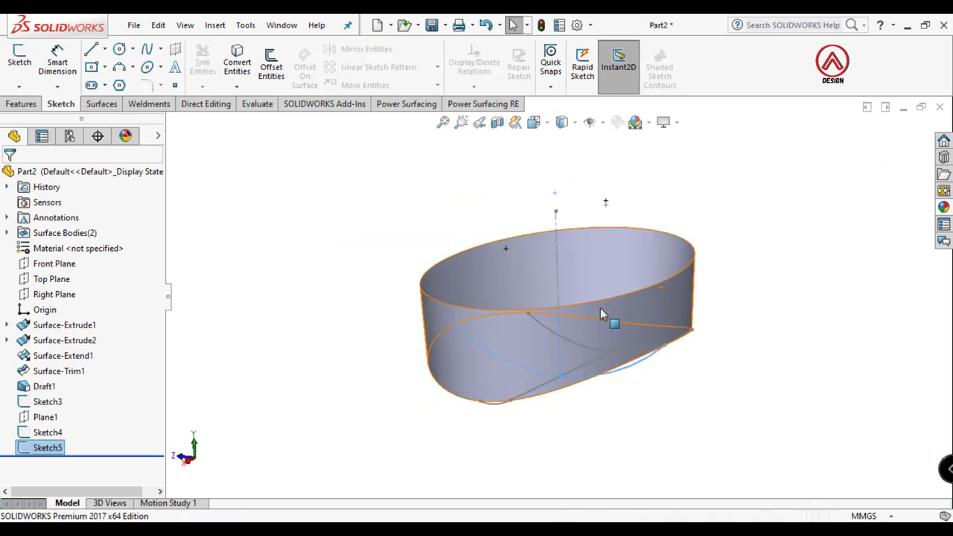
- Create Plane2 through Sketch3's front arc-line junction point, parallel to the Right Plane
click(577, 427)
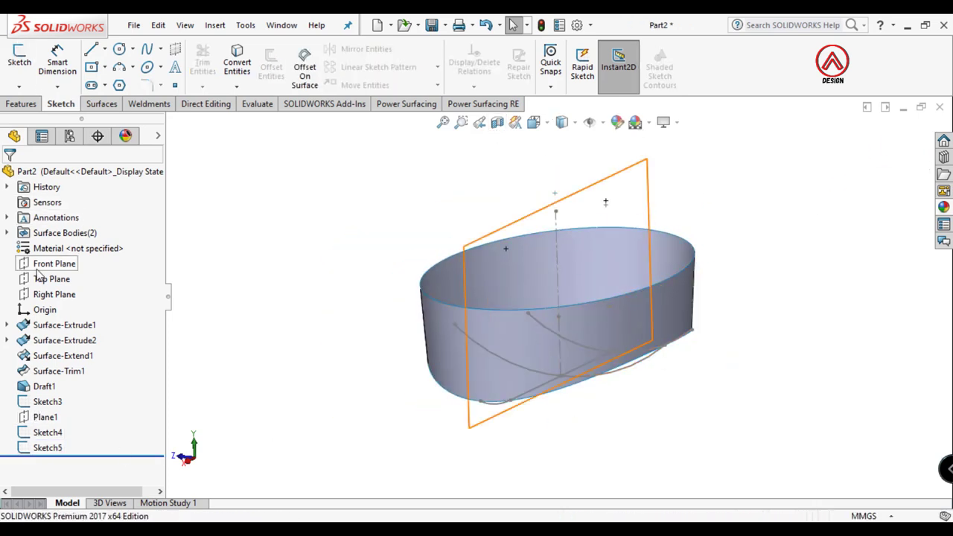
middle_drag(525, 391, 547, 425)
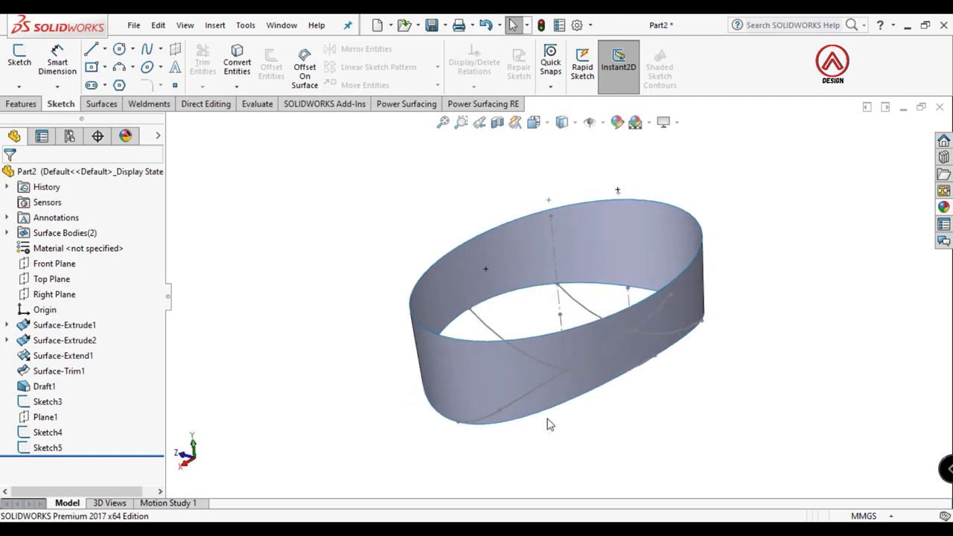
click(499, 411)
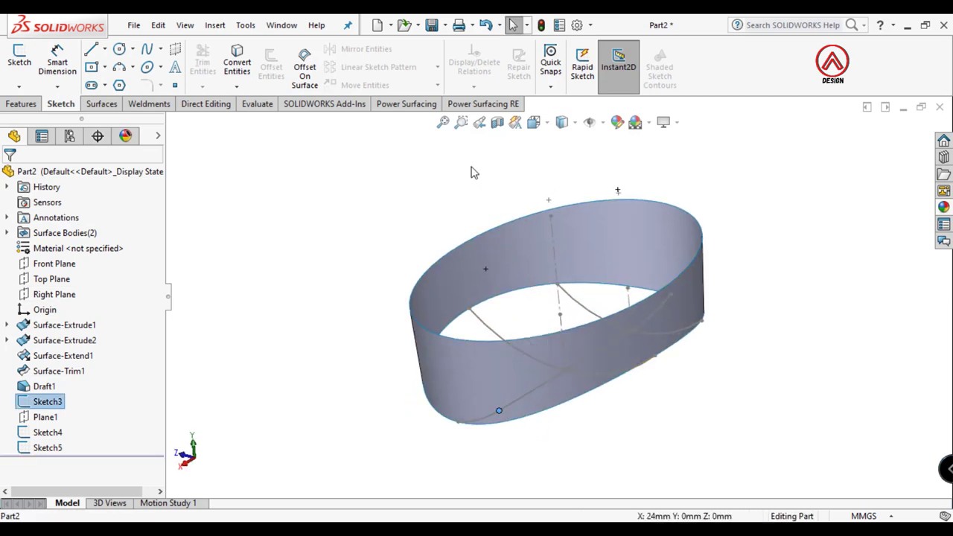
click(33, 105)
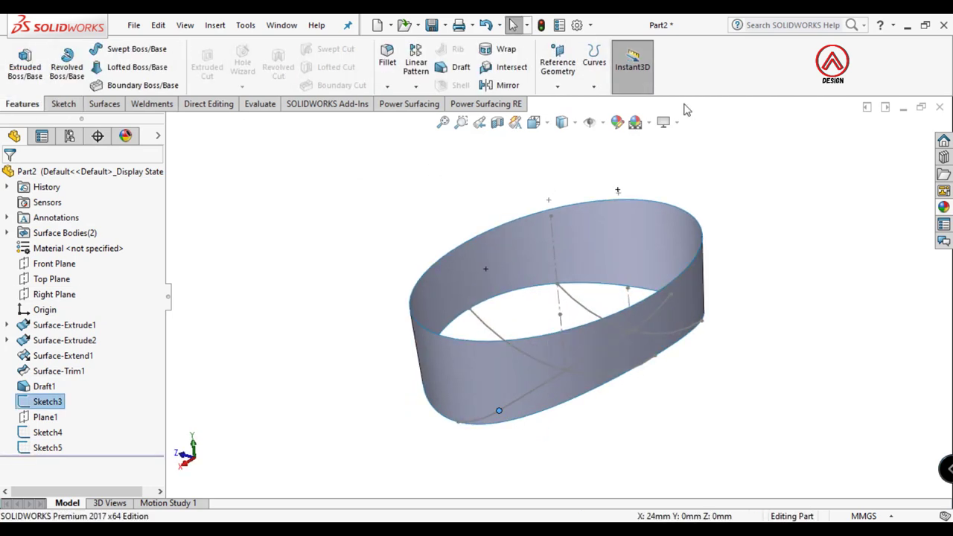
click(555, 60)
click(571, 100)
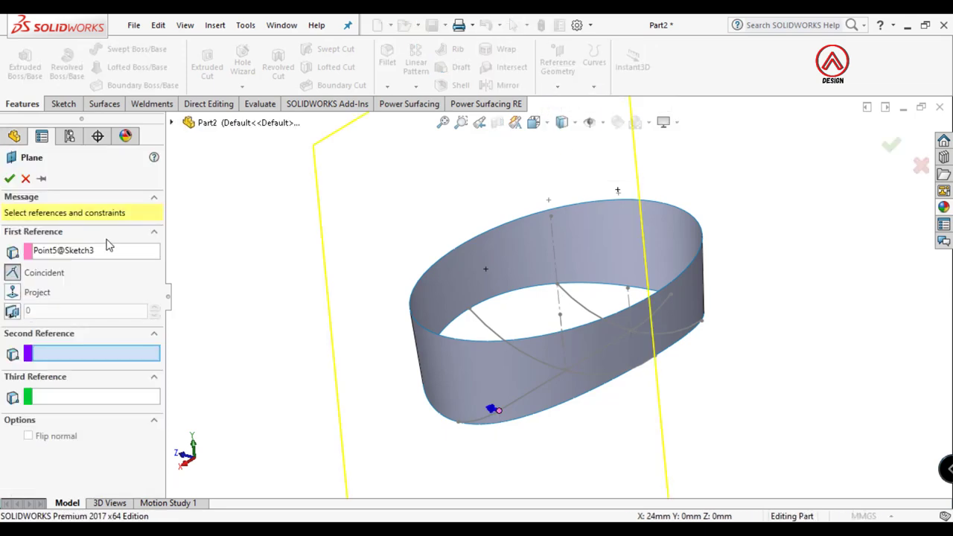
click(173, 123)
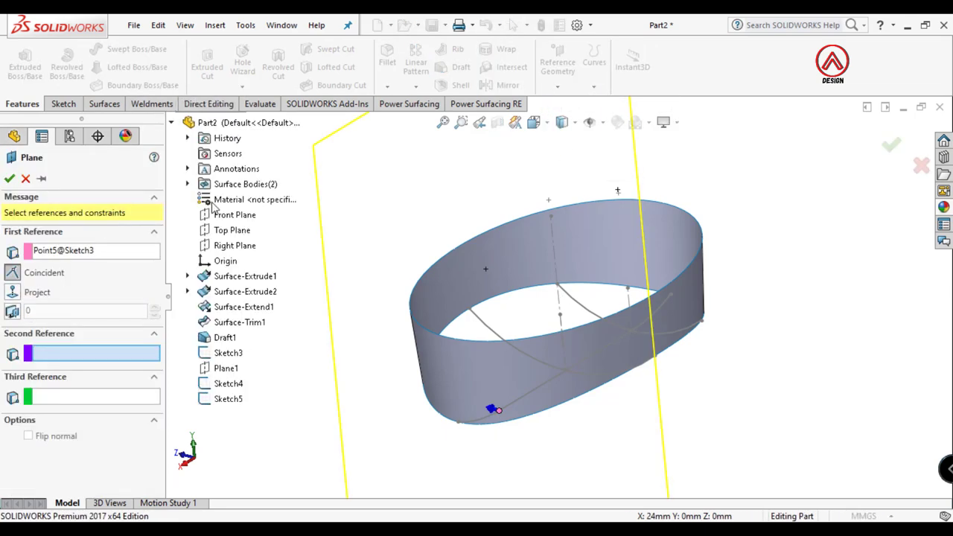
click(223, 248)
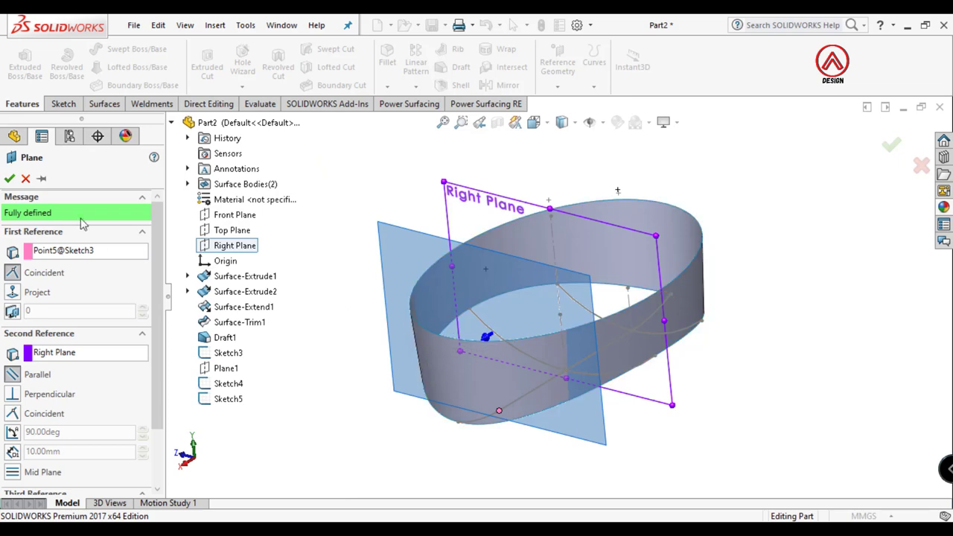
click(8, 179)
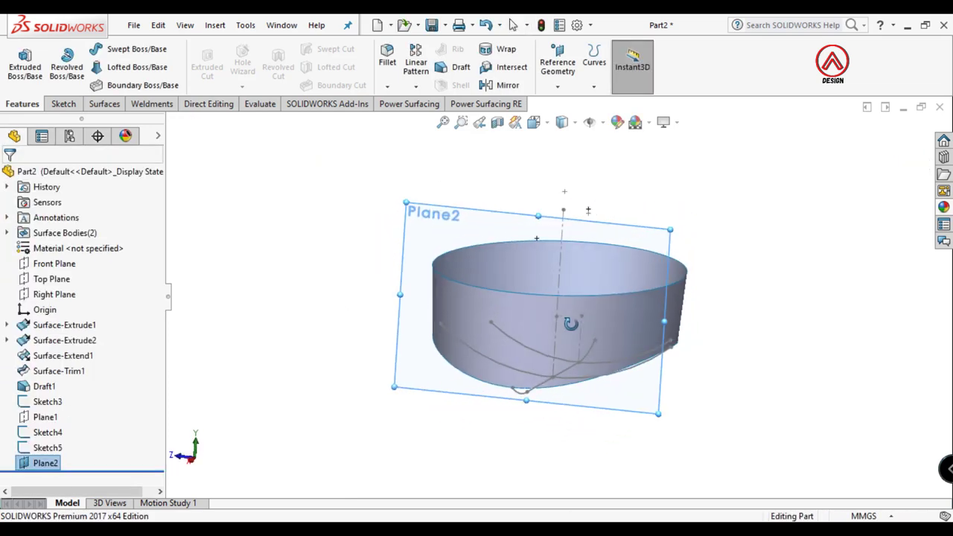
middle_drag(537, 367, 535, 261)
- View the model normal to Plane2 and apply a section view through it
click(533, 125)
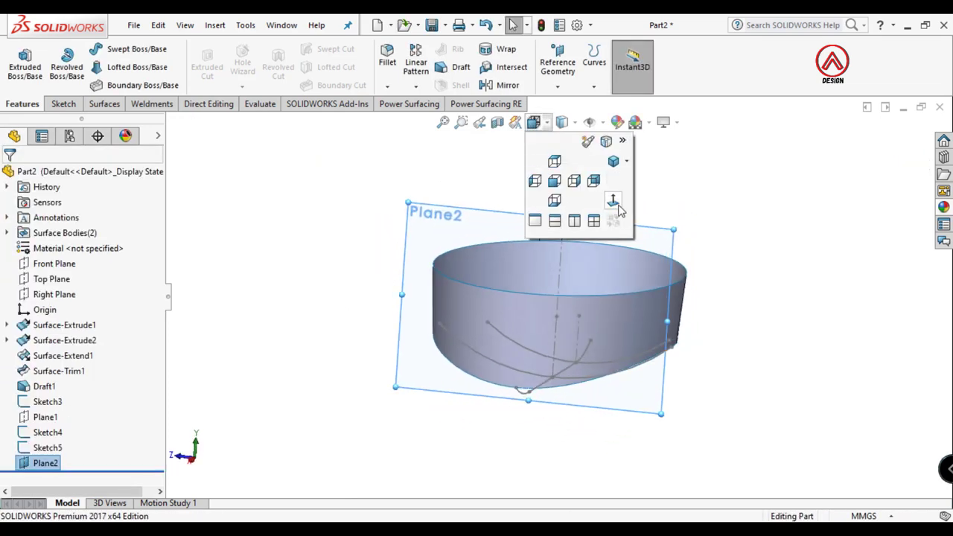
click(620, 211)
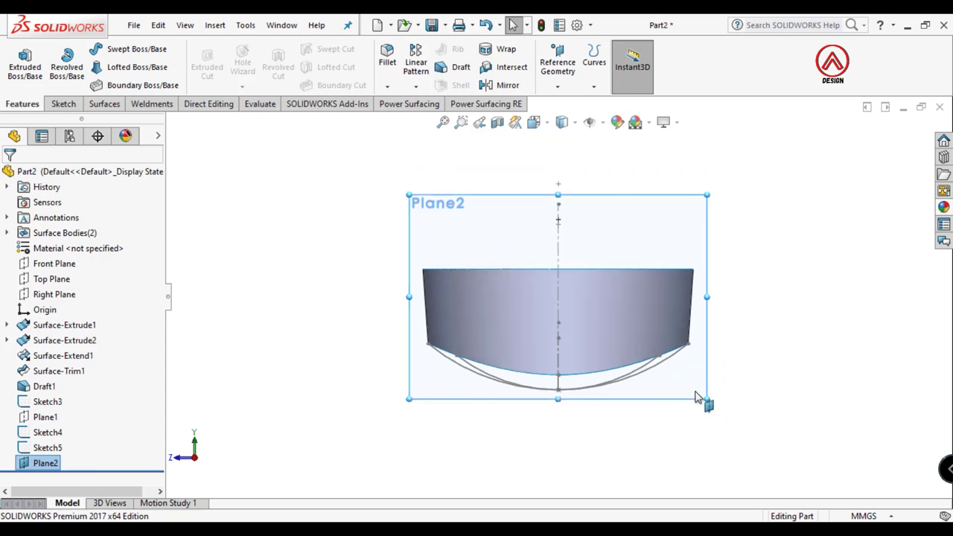
click(696, 397)
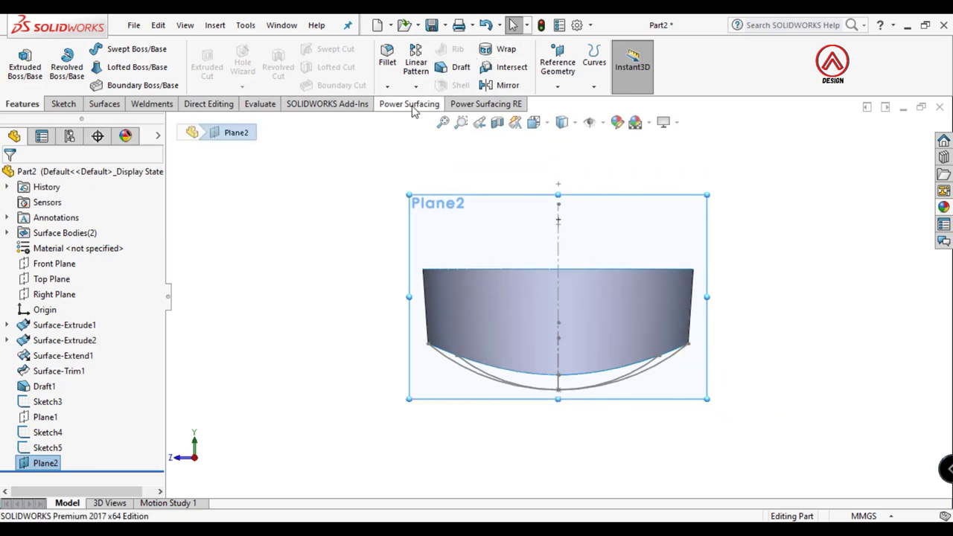
click(498, 121)
click(8, 176)
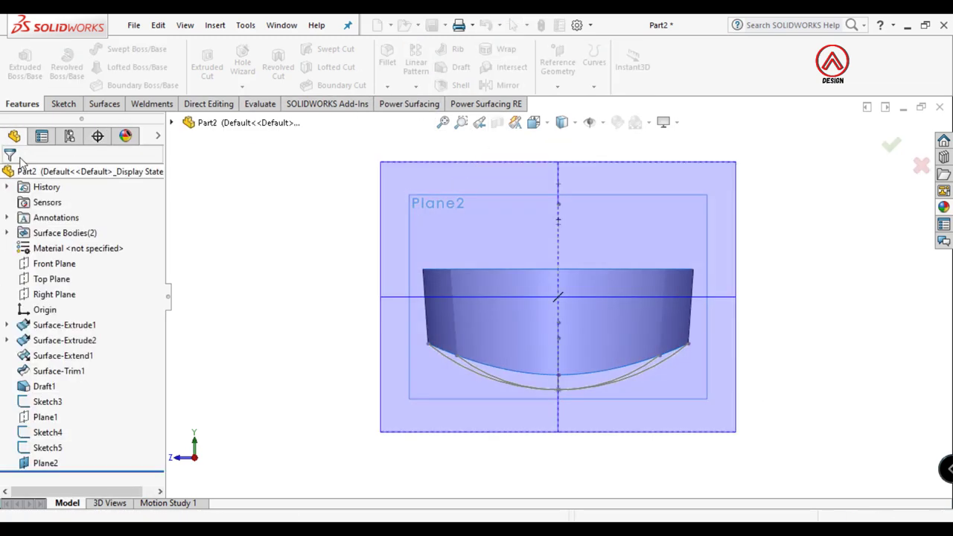
- On a new sketch on Plane2, draw a shallow three-point arc sagging beneath the ring's bottom
click(64, 103)
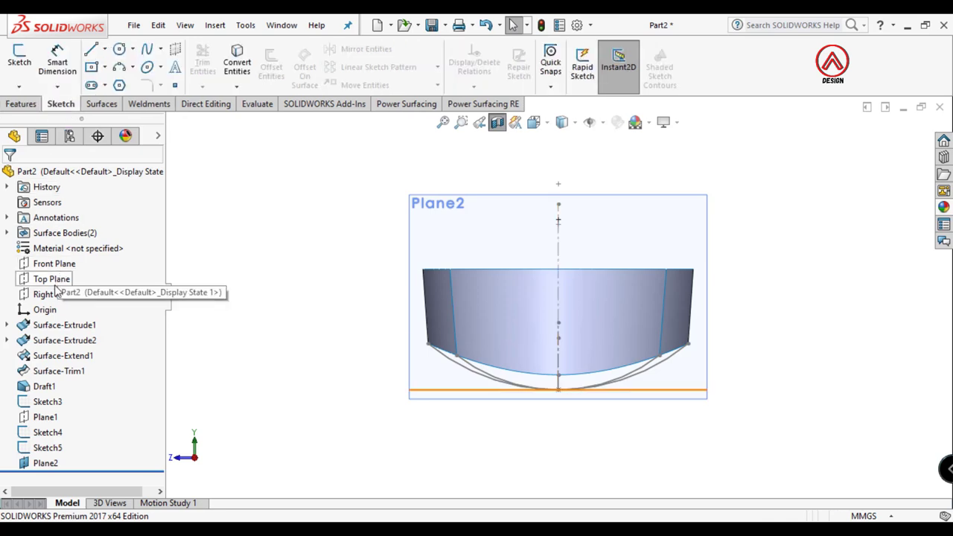
click(22, 59)
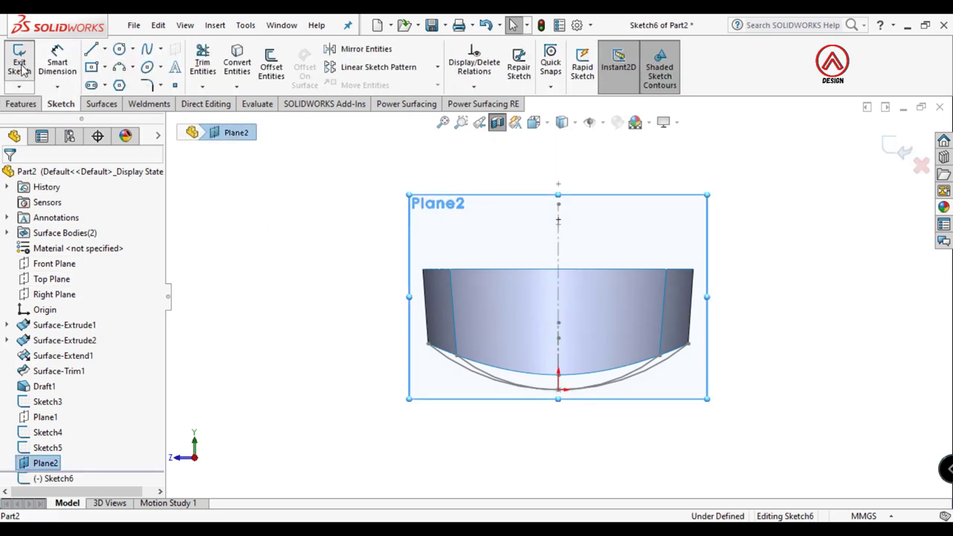
click(119, 71)
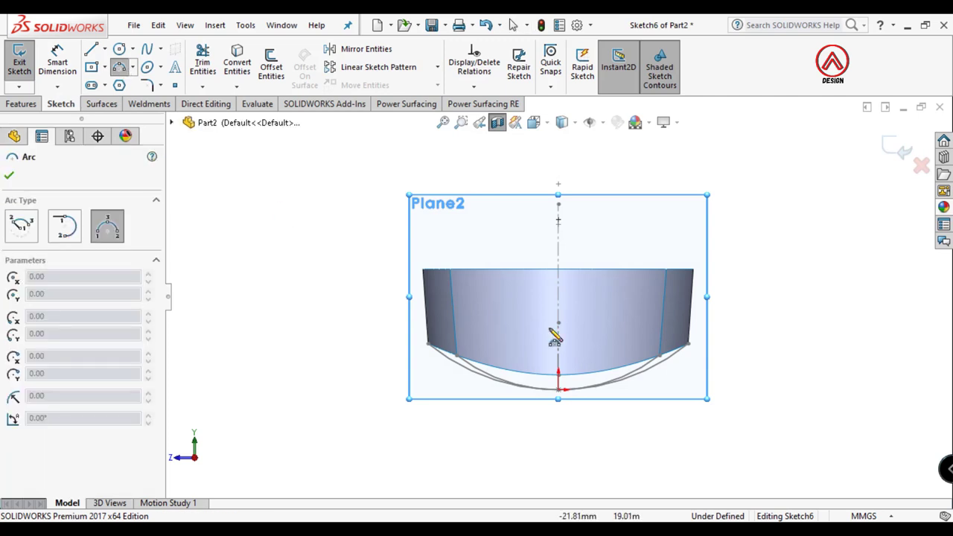
scroll(571, 340, down, 2)
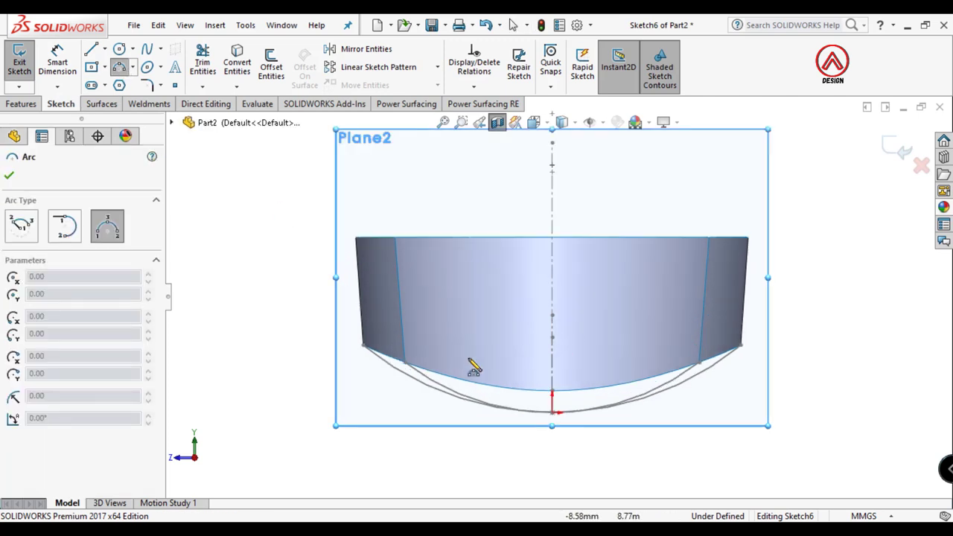
click(395, 353)
click(756, 346)
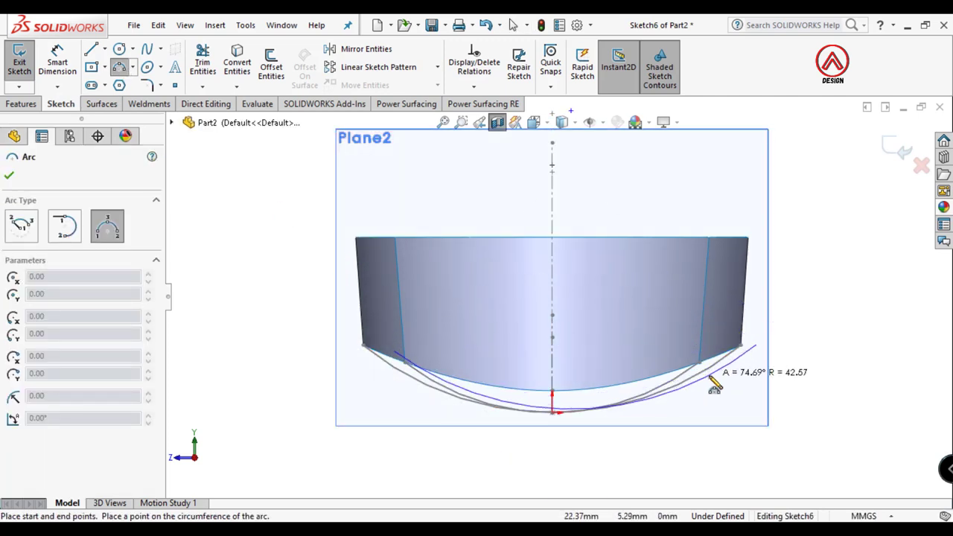
click(589, 398)
key(Escape)
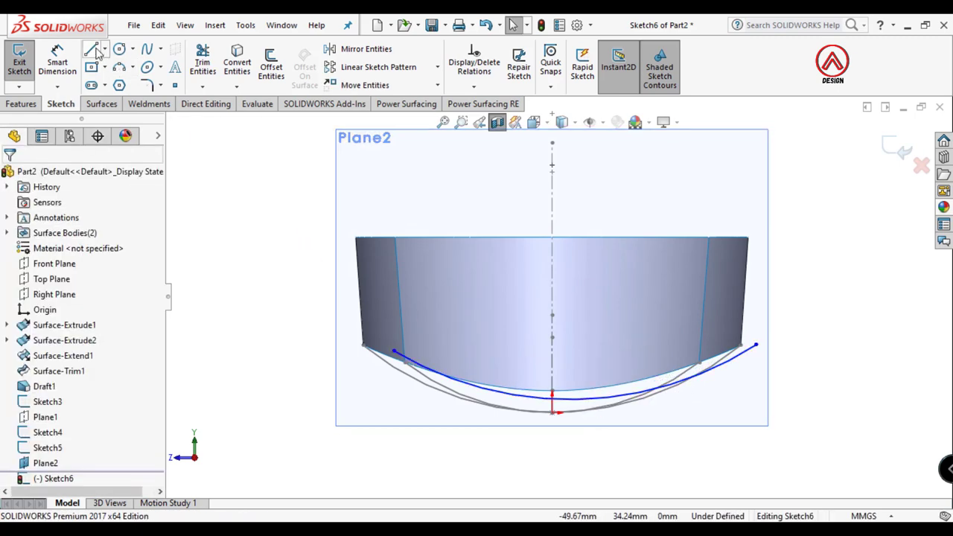
click(106, 50)
click(124, 84)
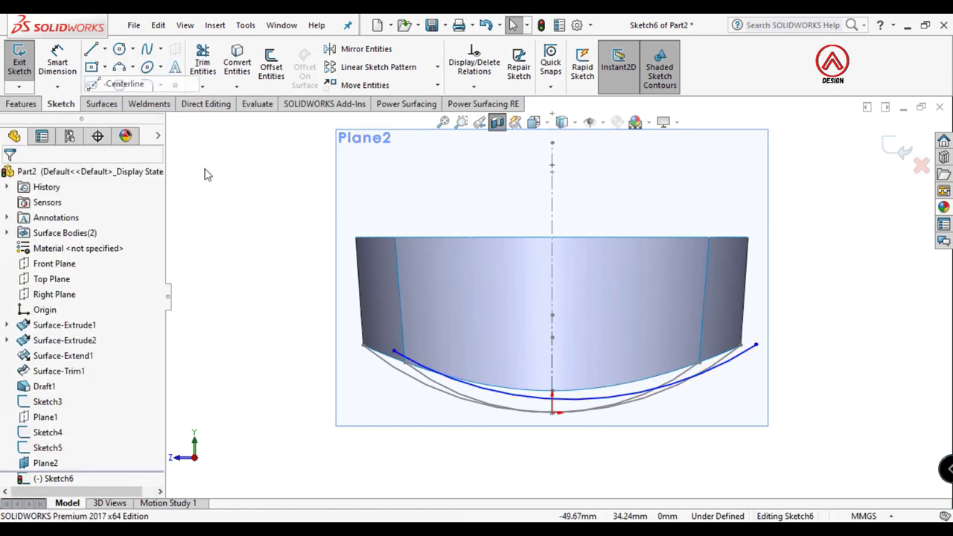
- Add a vertical centerline at the arc's midpoint and make the arc ends symmetric about it
click(552, 412)
click(549, 297)
key(Escape)
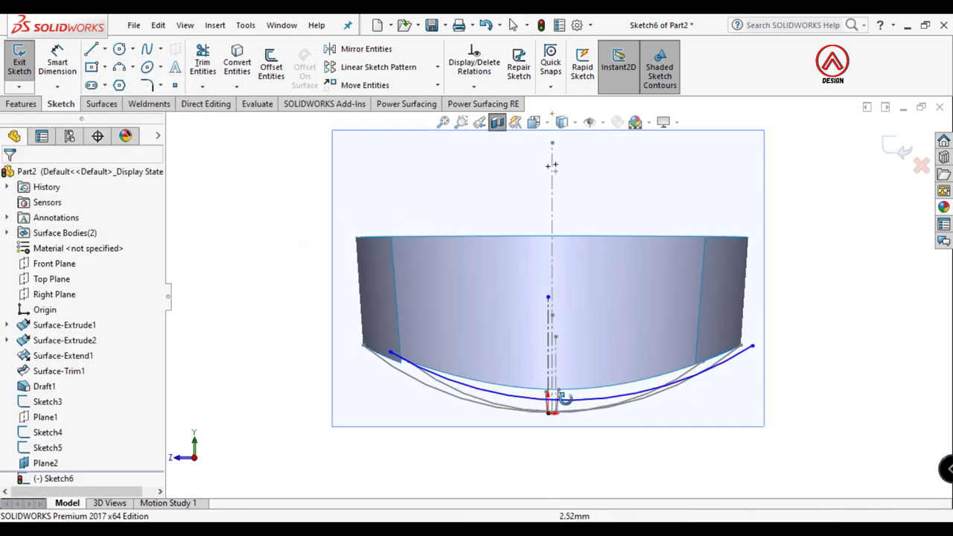
click(390, 353)
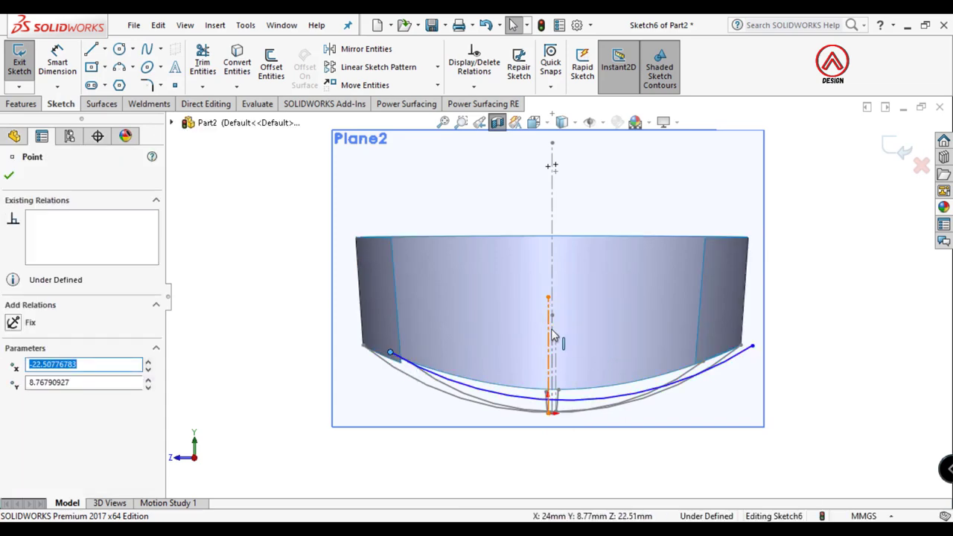
ctrl+click(555, 336)
click(753, 346)
click(792, 285)
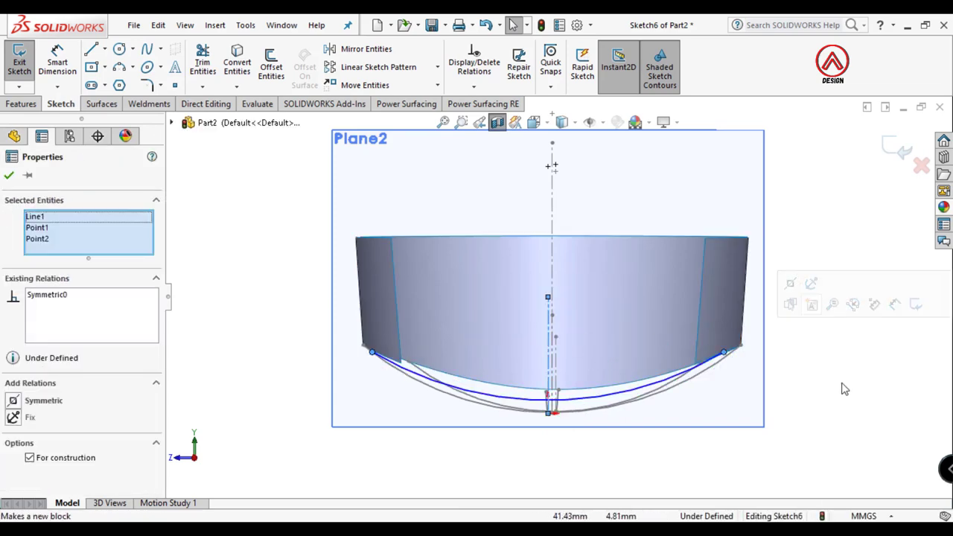
key(Escape)
- Pierce the arc's left endpoint onto the ring's edge to fully define the arc
middle_drag(557, 396, 542, 437)
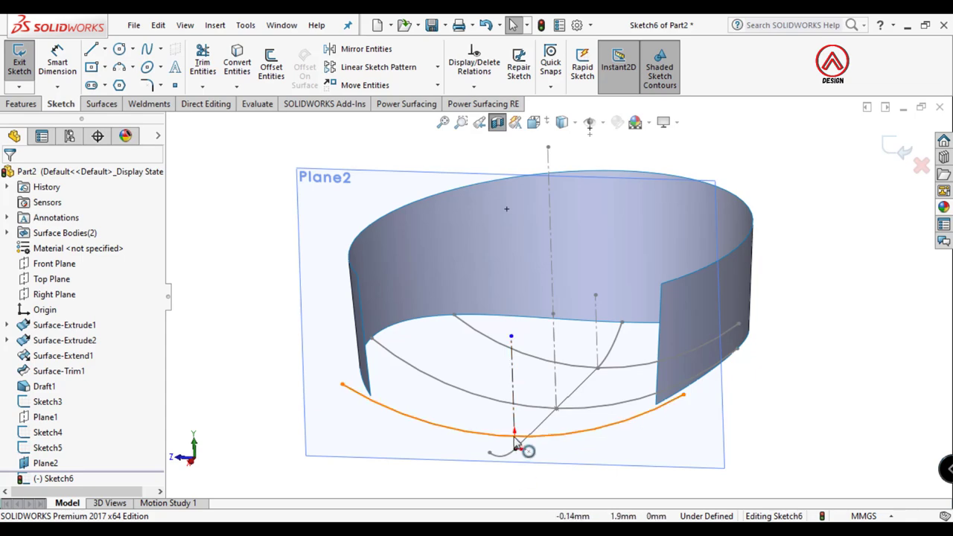
click(519, 440)
click(514, 436)
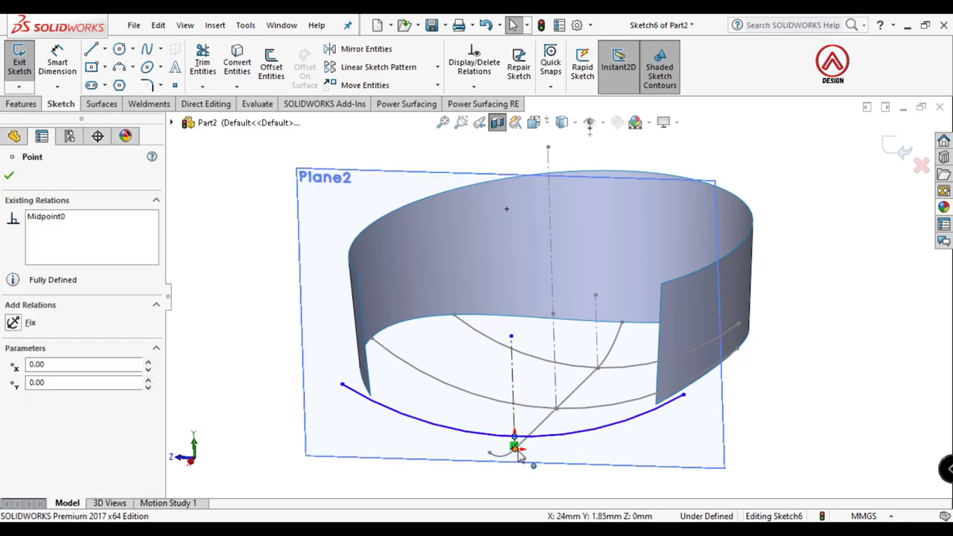
ctrl+click(514, 449)
click(245, 404)
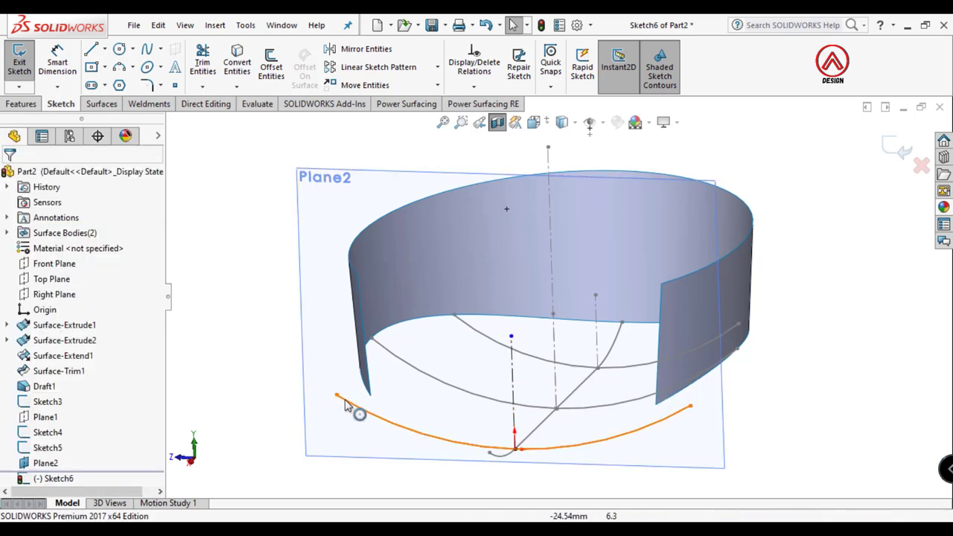
click(337, 396)
mouse_move(337, 395)
middle_down()
mouse_move(322, 401)
mouse_move(362, 400)
middle_up()
ctrl+click(363, 397)
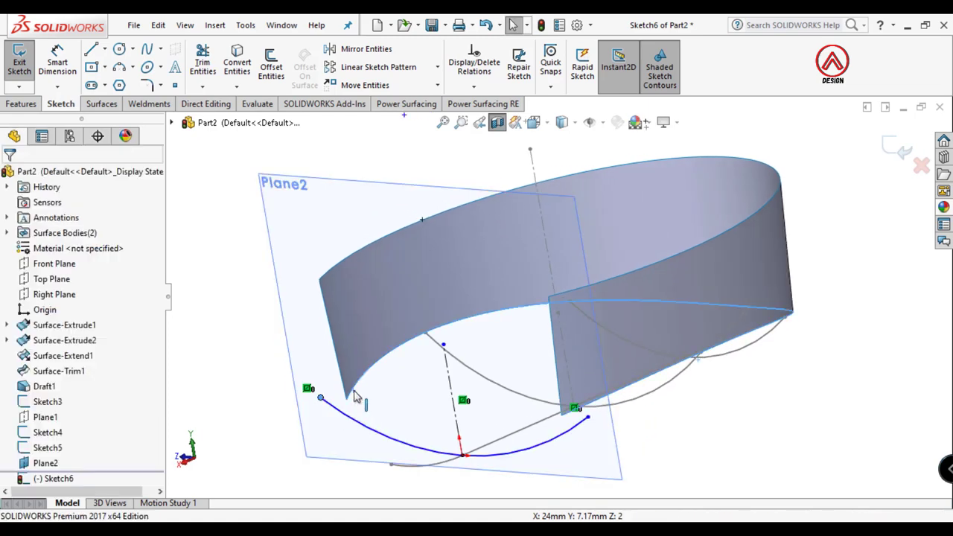
click(396, 329)
click(794, 447)
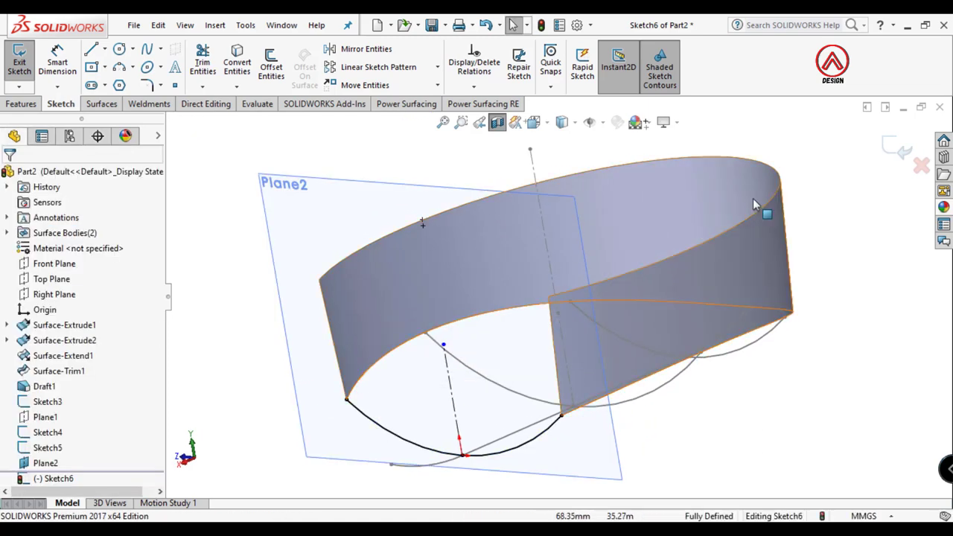
- Turn off the section view, exit Sketch6 and hide Plane2
click(498, 122)
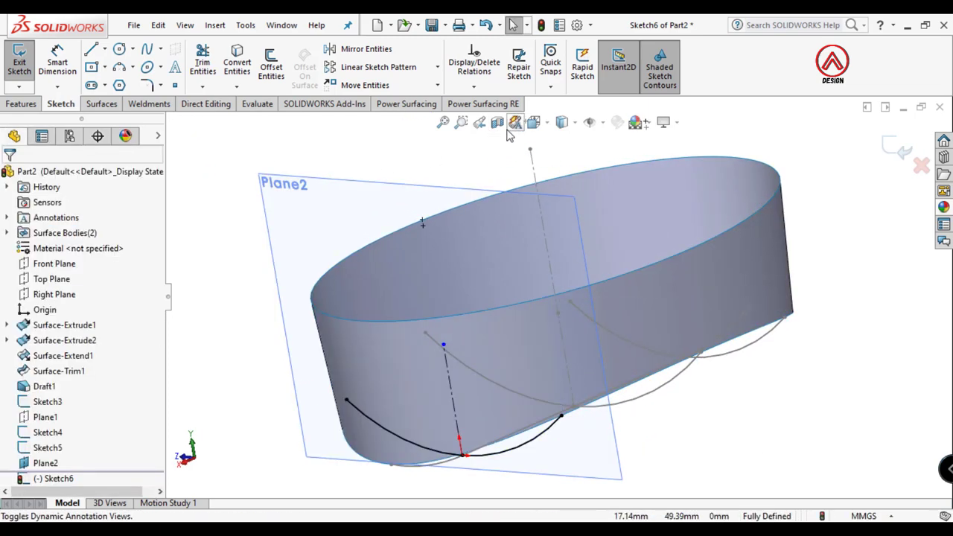
click(904, 149)
click(492, 184)
click(517, 150)
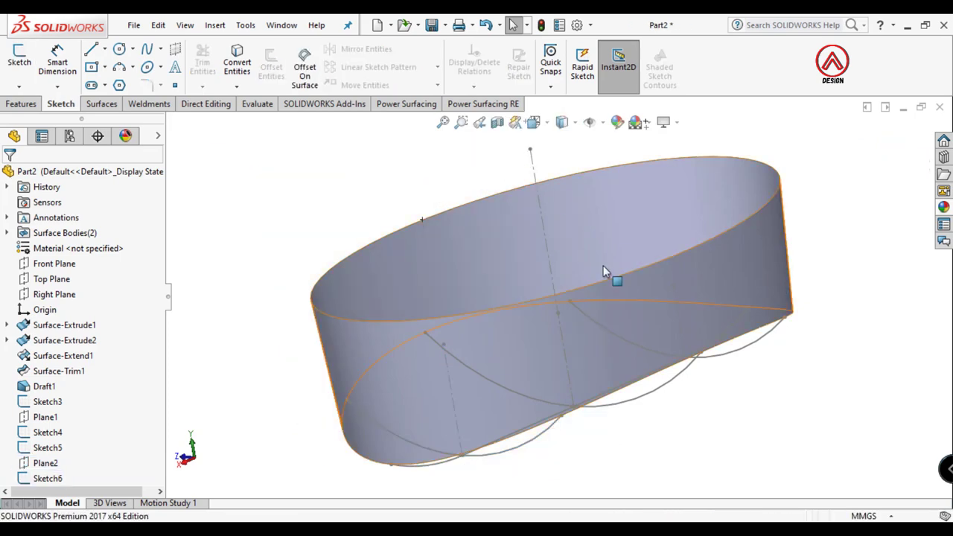
mouse_move(681, 390)
middle_down()
mouse_move(476, 292)
mouse_move(572, 266)
middle_up()
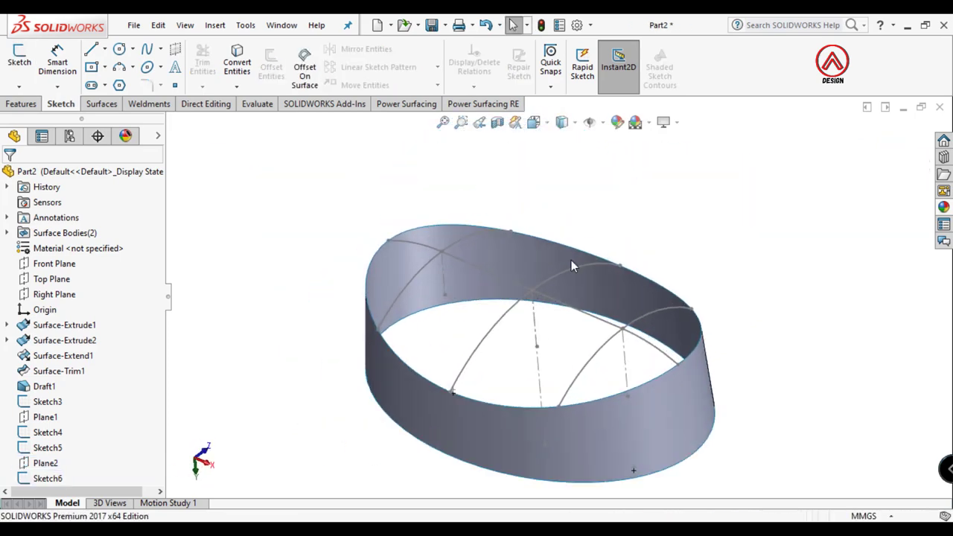
click(102, 105)
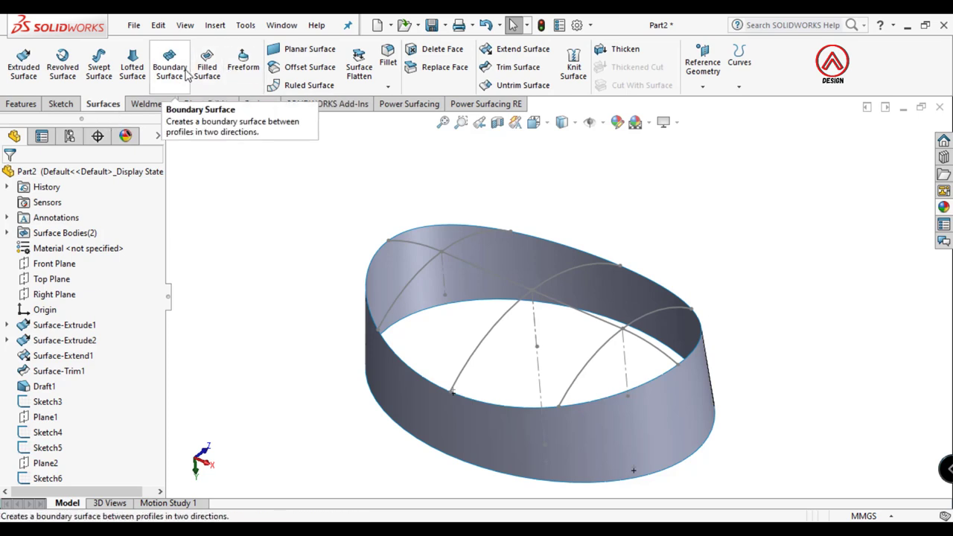
- Fill the oval wall's rim edge with a surface using arches Sketch3–Sketch6 as constraint curves
click(209, 73)
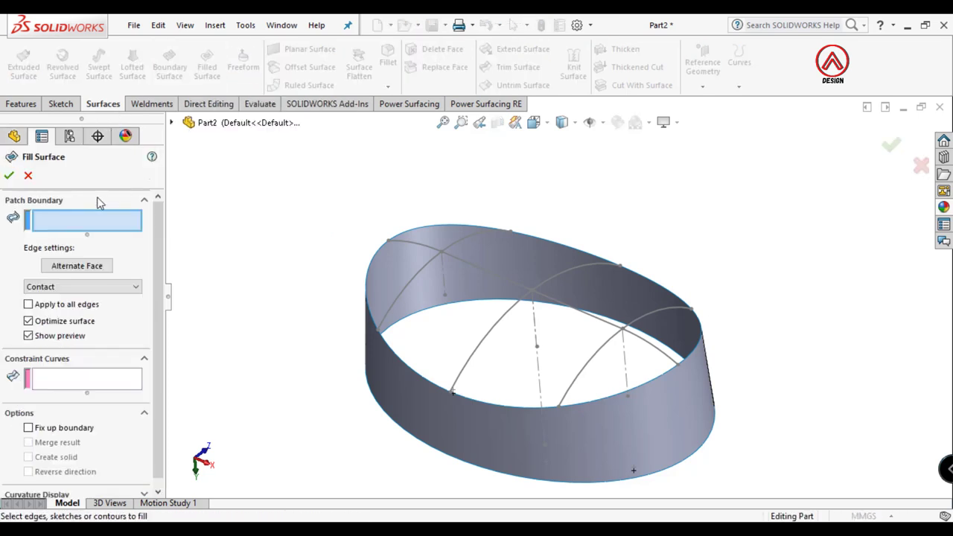
click(401, 362)
click(85, 393)
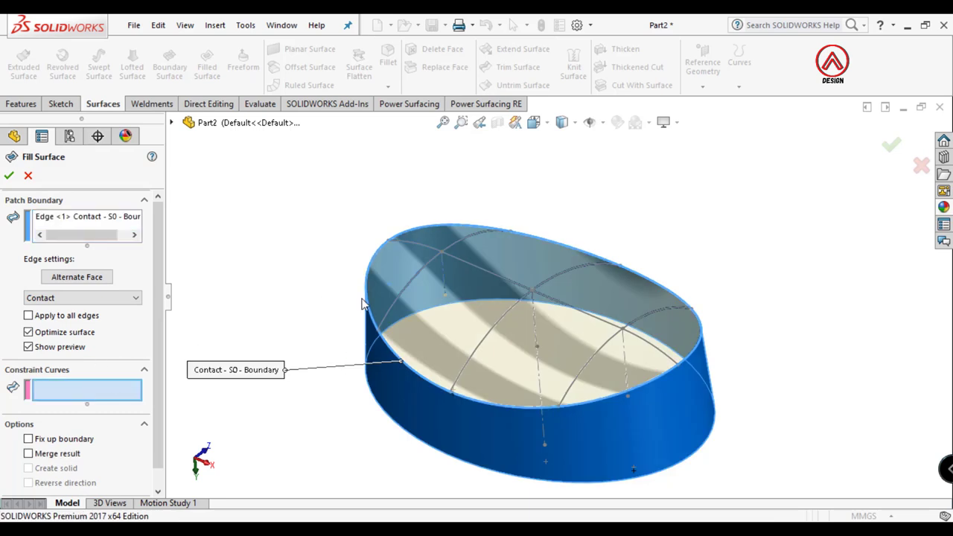
click(397, 303)
click(470, 358)
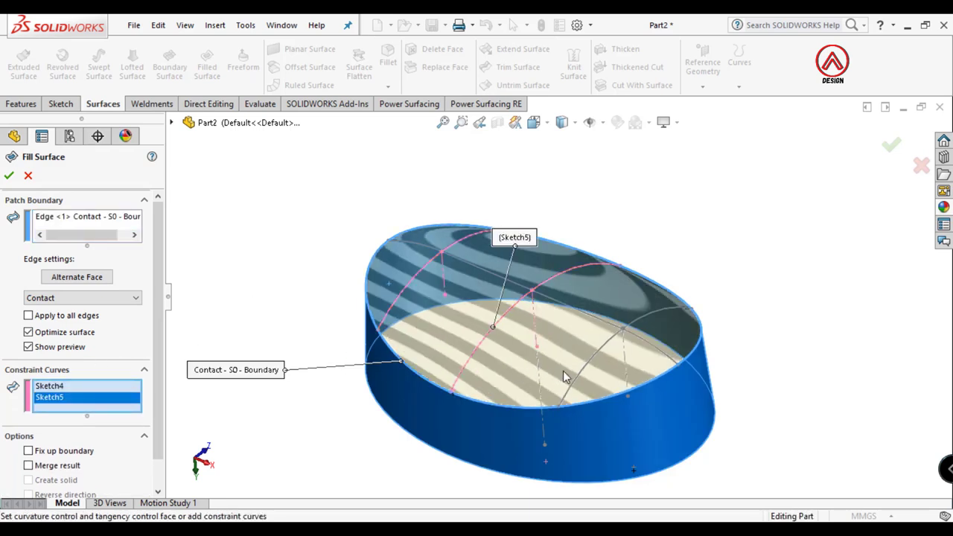
click(580, 379)
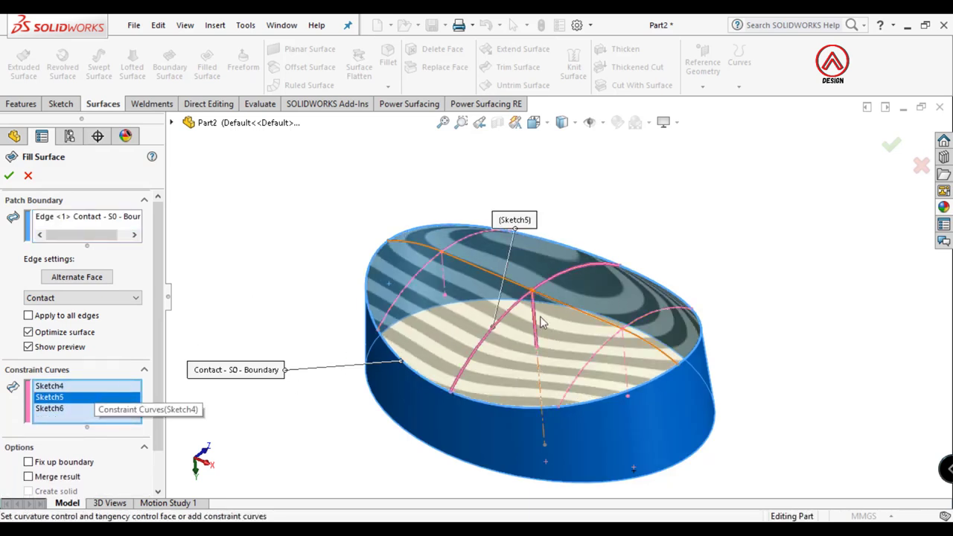
click(600, 323)
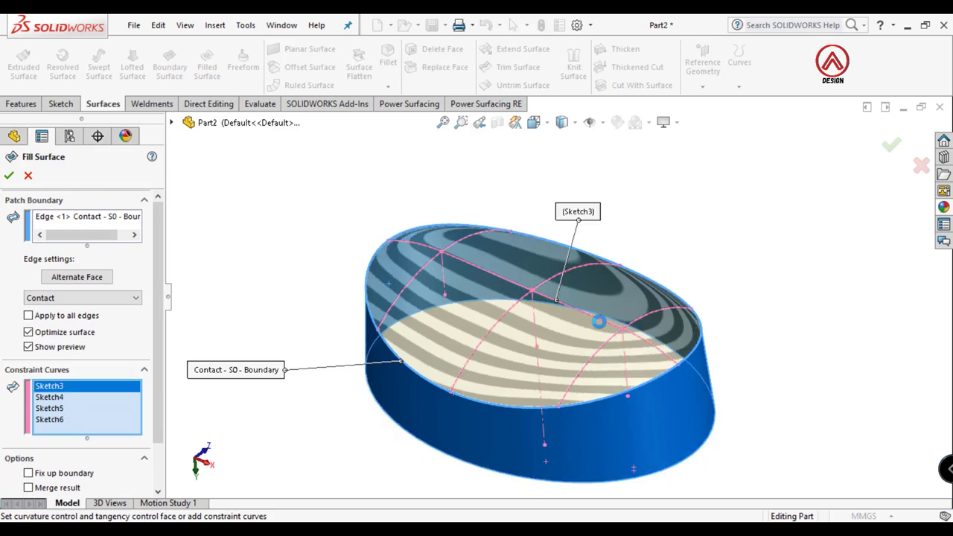
click(9, 176)
mouse_move(654, 221)
middle_down()
mouse_move(660, 324)
mouse_move(602, 249)
mouse_move(568, 415)
mouse_move(506, 400)
mouse_move(564, 388)
middle_up()
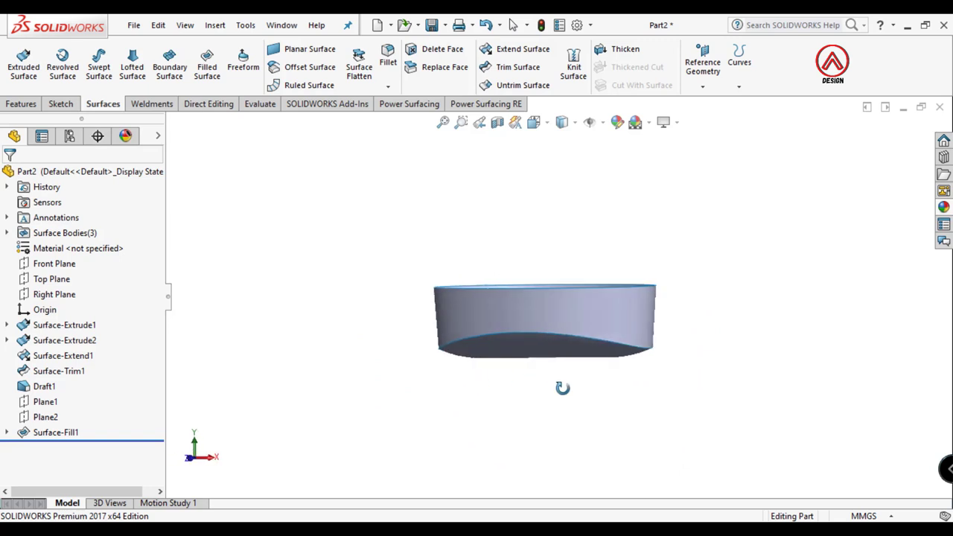
- Switch to the front view and show the hidden Surface-Extend1 body
click(534, 122)
click(605, 213)
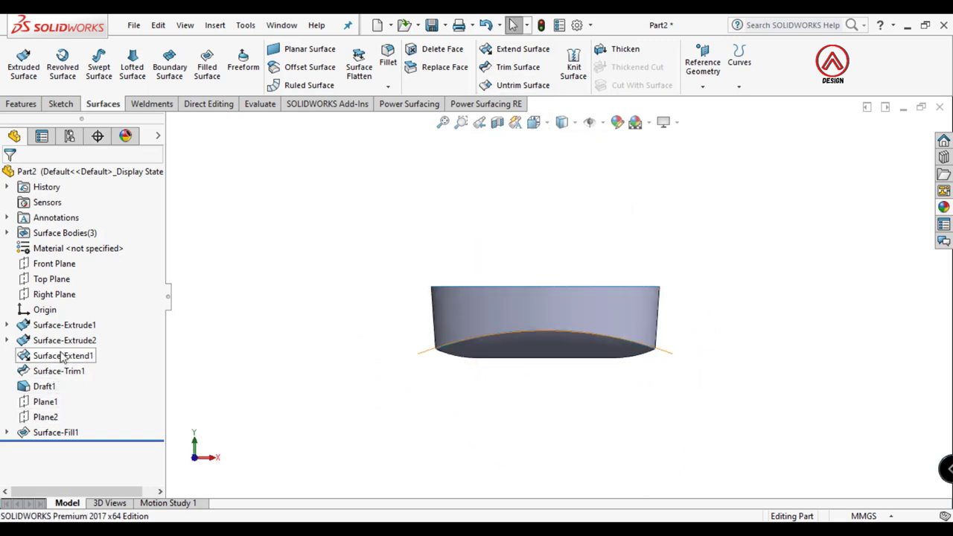
click(6, 233)
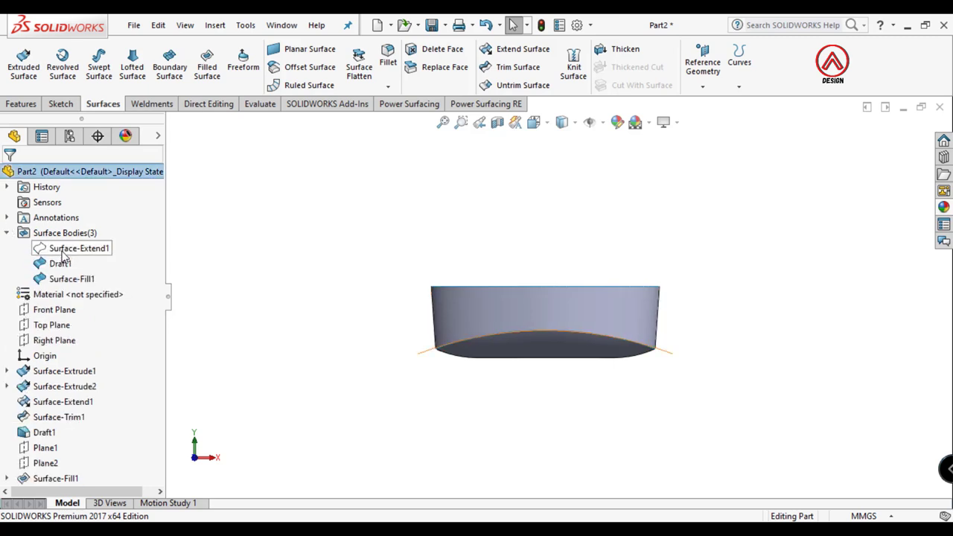
click(78, 248)
click(79, 228)
middle_drag(341, 236, 429, 271)
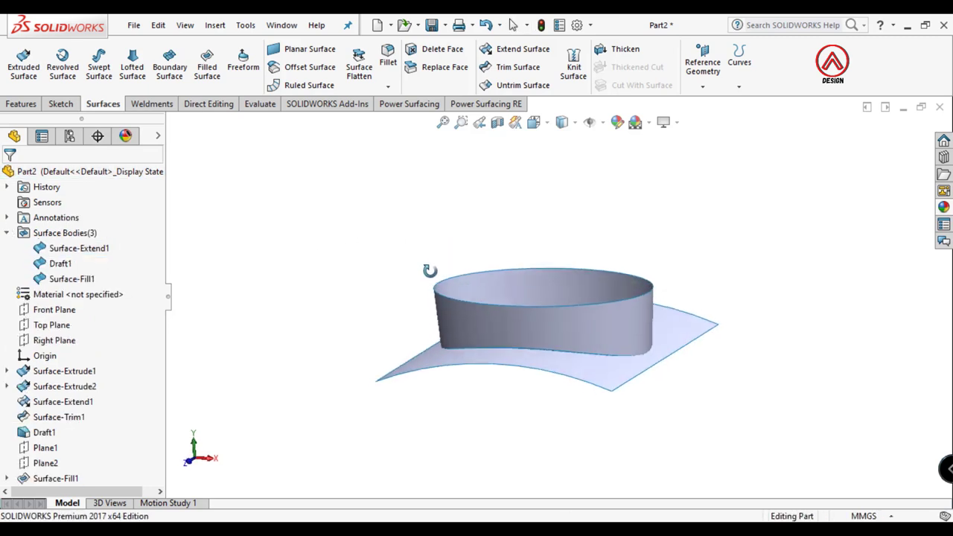
- Move the Surface-Extend1 sheet 11 mm up along Y with Move/Copy Body
click(79, 248)
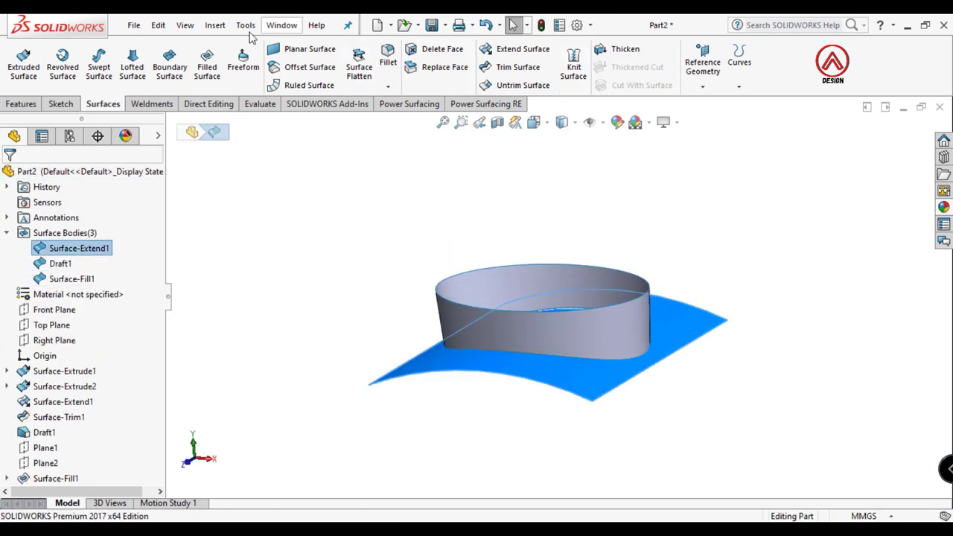
click(213, 25)
mouse_move(238, 92)
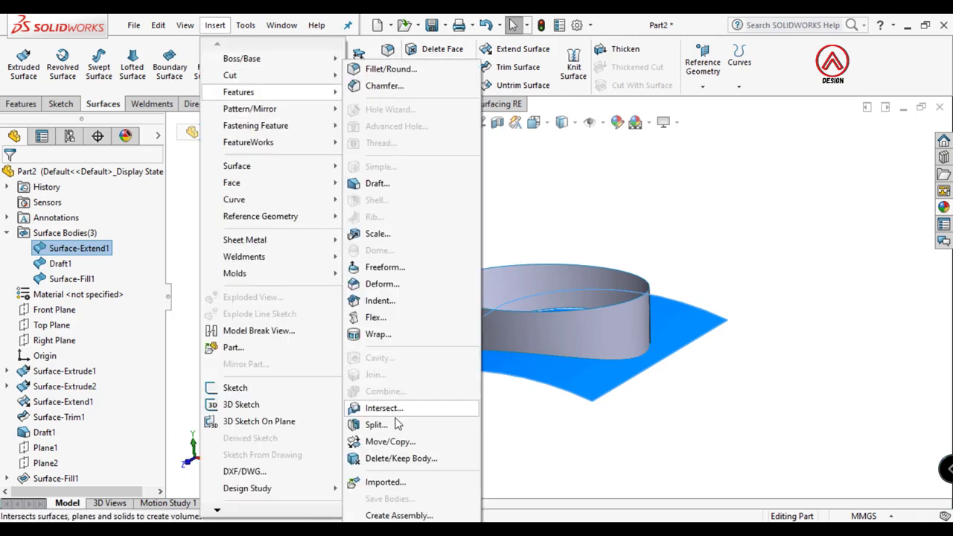
click(388, 444)
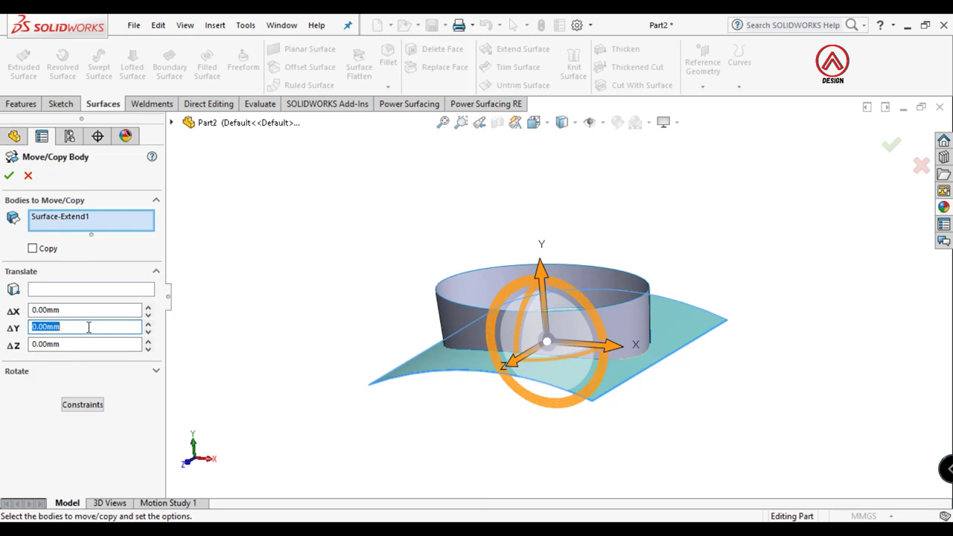
text(11)
key(Return)
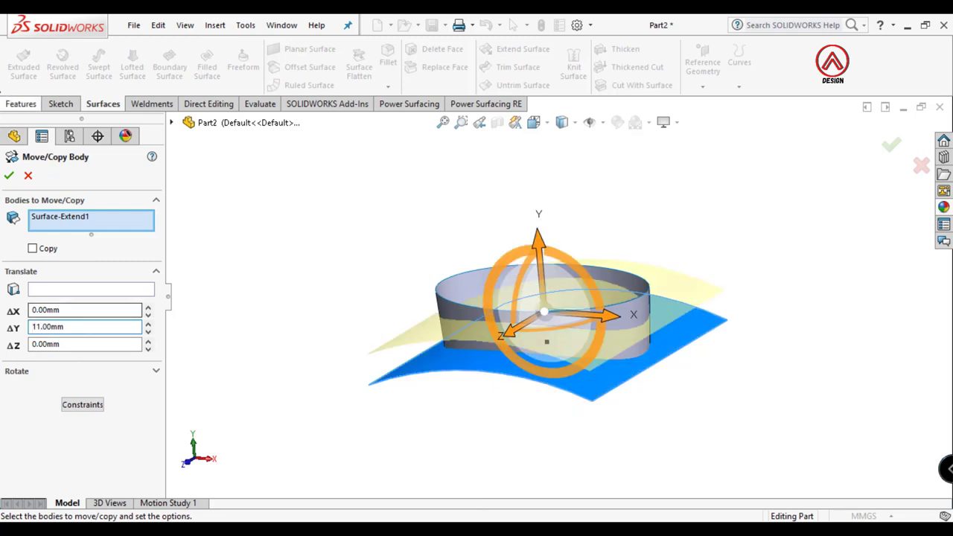
click(11, 176)
mouse_move(648, 276)
middle_down()
mouse_move(649, 185)
mouse_move(648, 268)
mouse_move(586, 103)
middle_up()
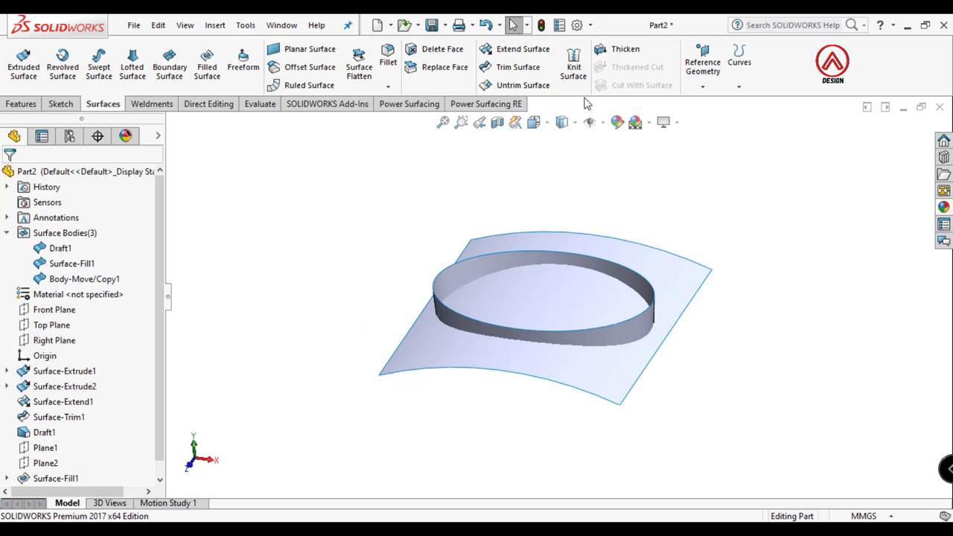
- Trim the oval wall with the raised Body-Move/Copy1 sheet, removing the upper ring piece
click(517, 69)
click(428, 372)
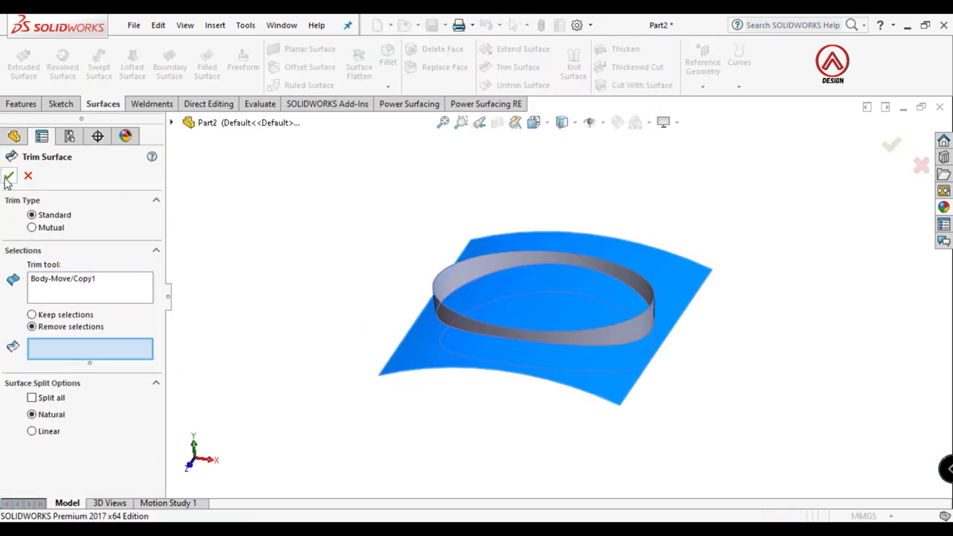
middle_drag(519, 320, 477, 298)
click(478, 306)
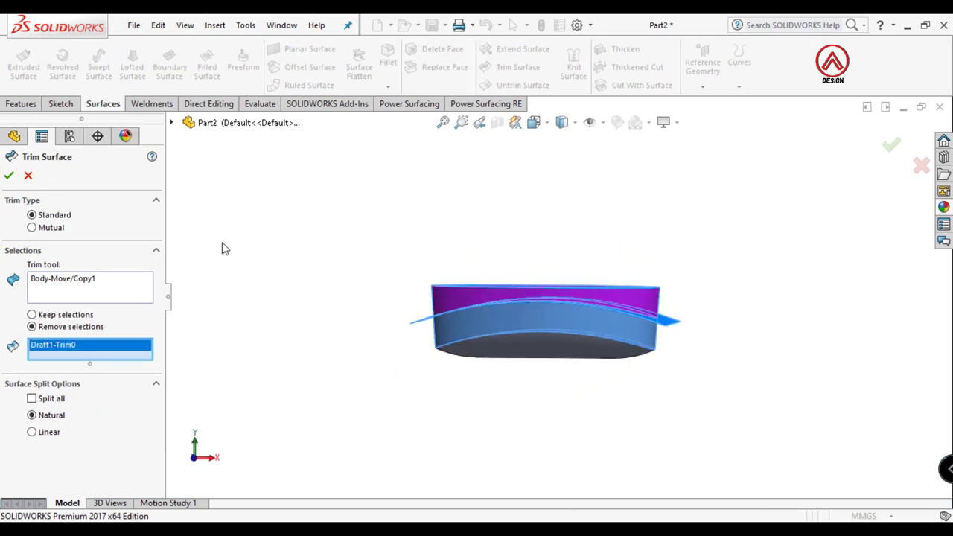
click(8, 176)
- Hide the cutting sheet and reorient to a near-front view
mouse_move(417, 187)
middle_down()
mouse_move(490, 330)
mouse_move(425, 334)
middle_up()
click(425, 334)
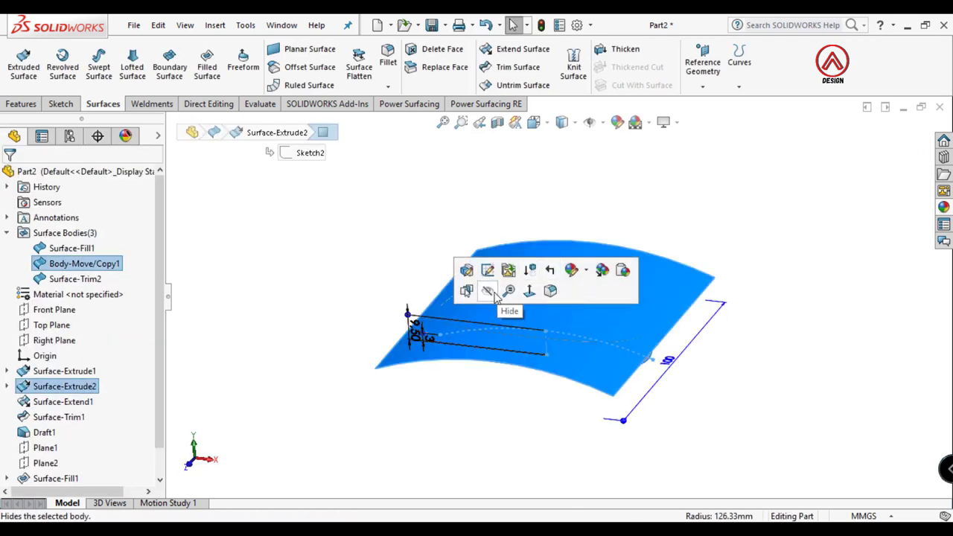
click(488, 291)
mouse_move(528, 160)
middle_down()
mouse_move(581, 243)
mouse_move(566, 216)
middle_up()
click(534, 122)
click(613, 201)
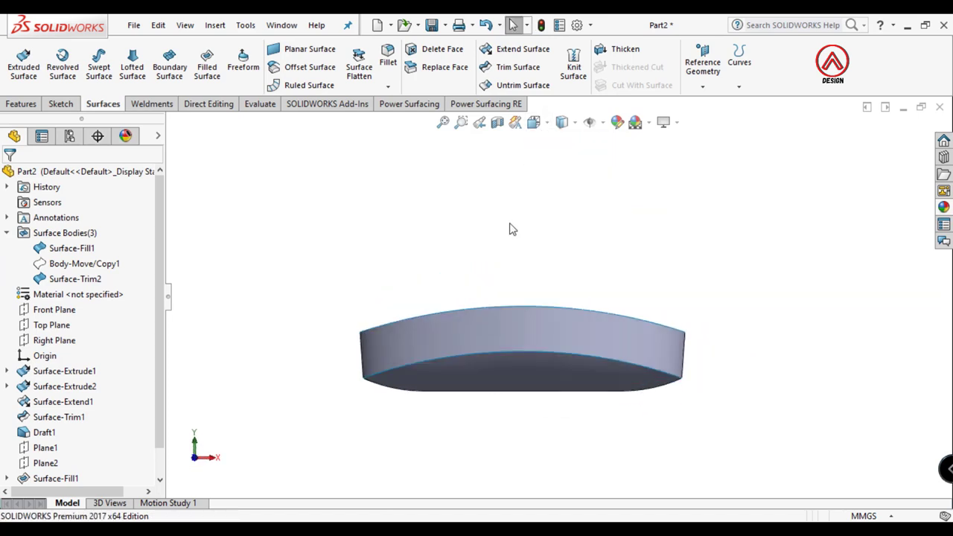
- Start a sketch on the Front Plane with a vertical centerline rising from the origin
click(49, 312)
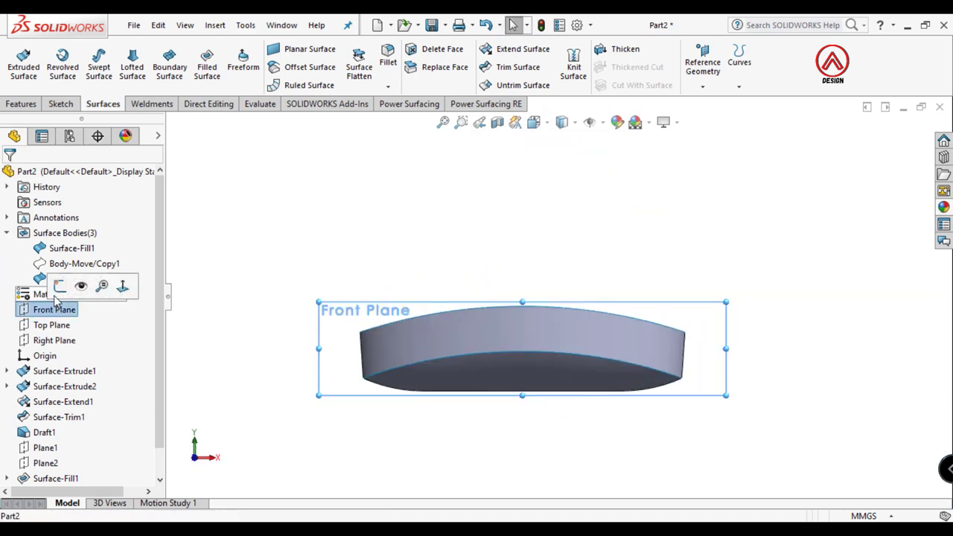
click(59, 284)
click(106, 49)
click(126, 80)
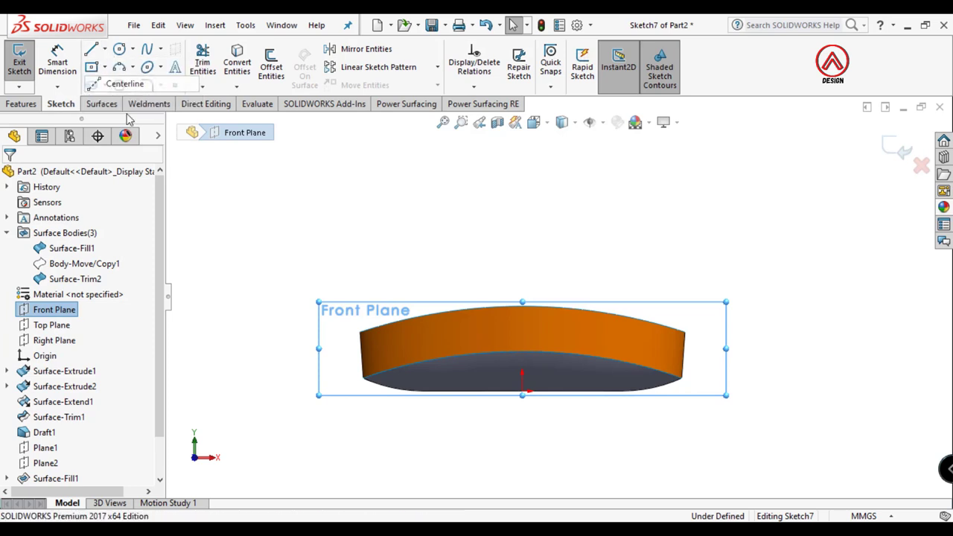
click(522, 389)
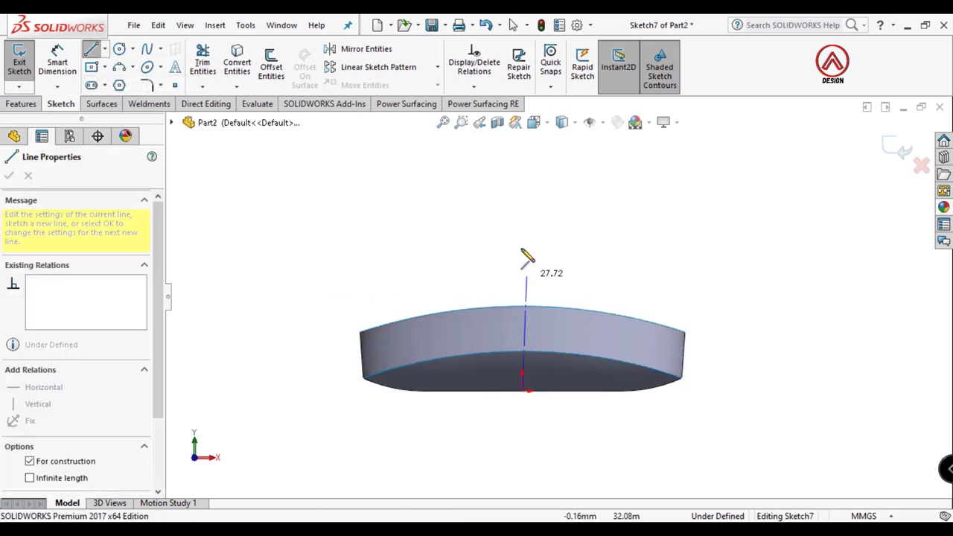
click(522, 218)
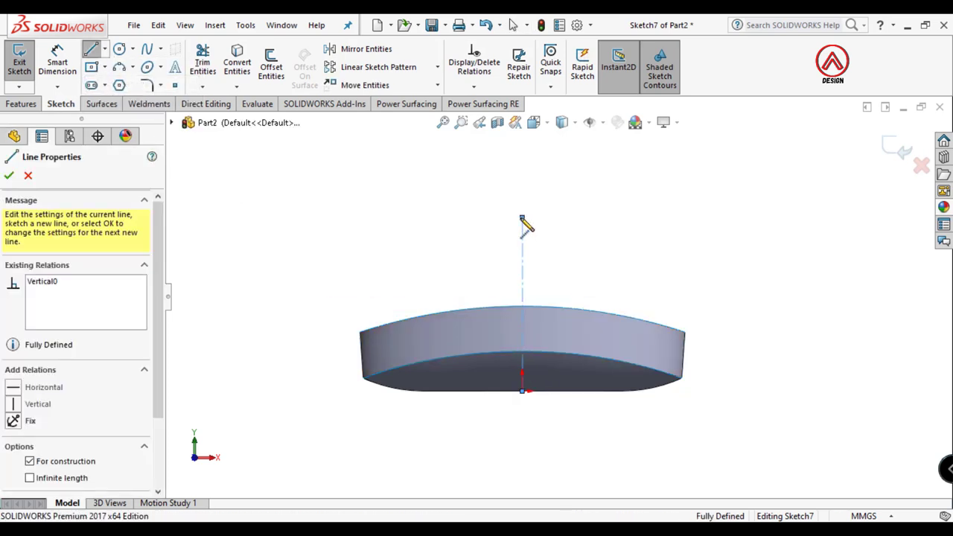
key(Escape)
- Draw a three-point dome arc from the wall's left top corner arching above the part
click(120, 69)
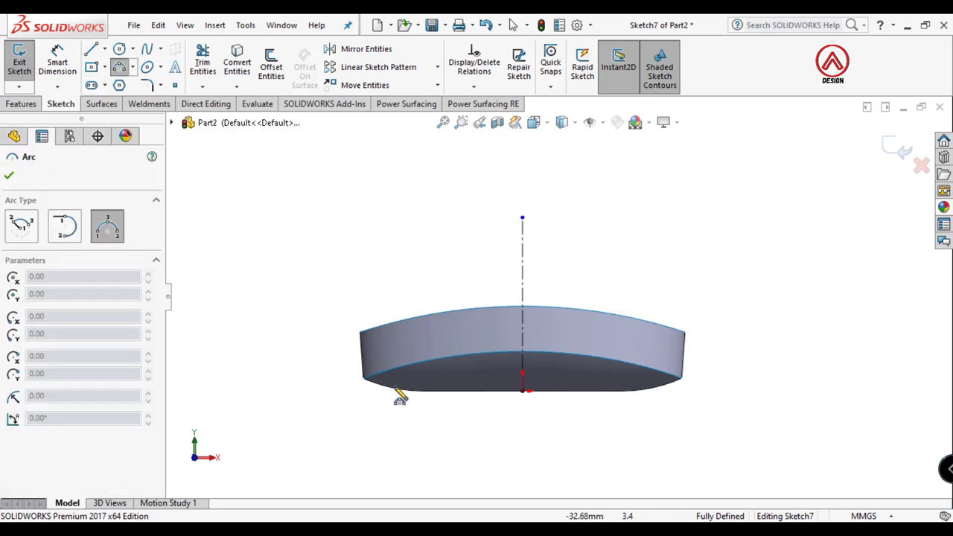
click(361, 333)
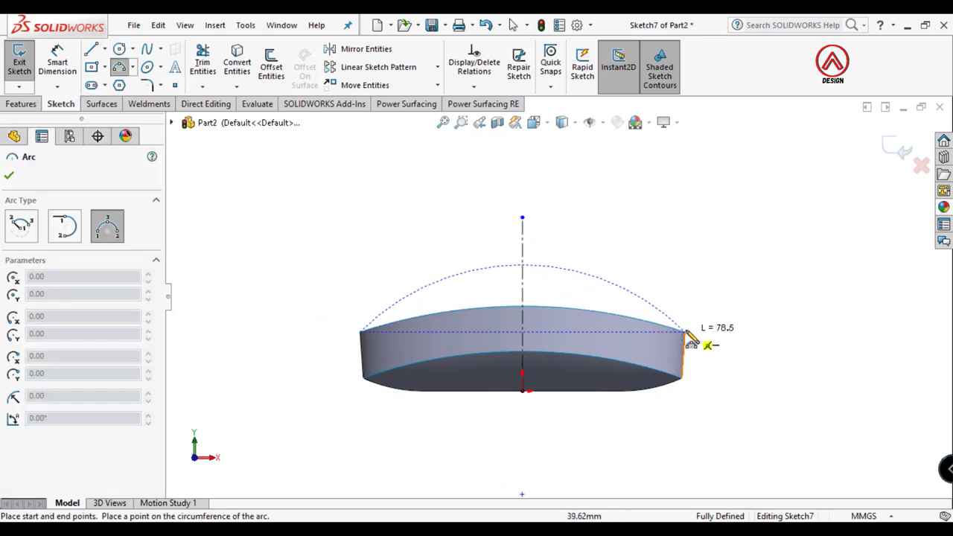
click(604, 292)
key(Escape)
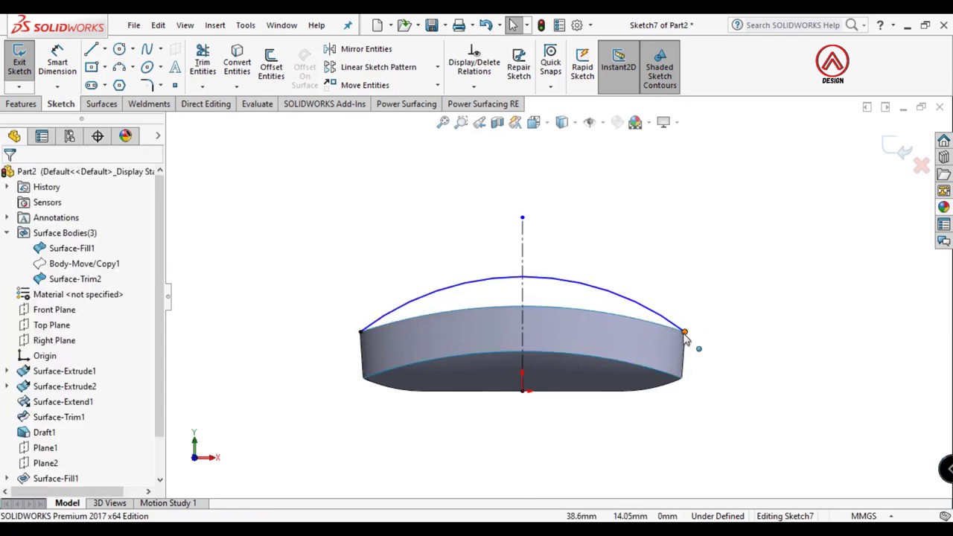
- Pierce the arc's right endpoint onto the wall's top edge, then return to front view
click(684, 333)
middle_drag(684, 333, 678, 342)
ctrl+click(677, 340)
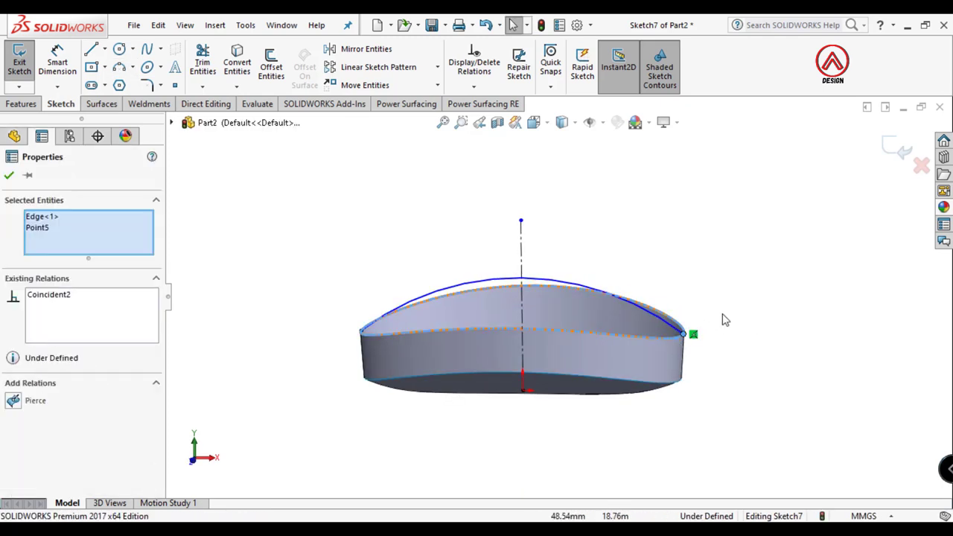
click(723, 281)
key(Escape)
click(530, 127)
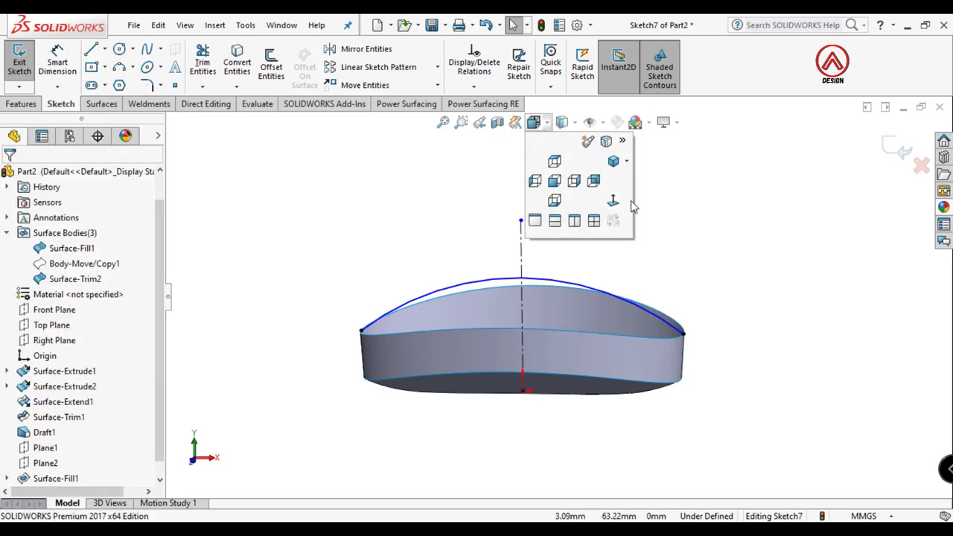
click(612, 203)
- Dimension the dome arc to radius 60 mm and exit Sketch7
click(58, 61)
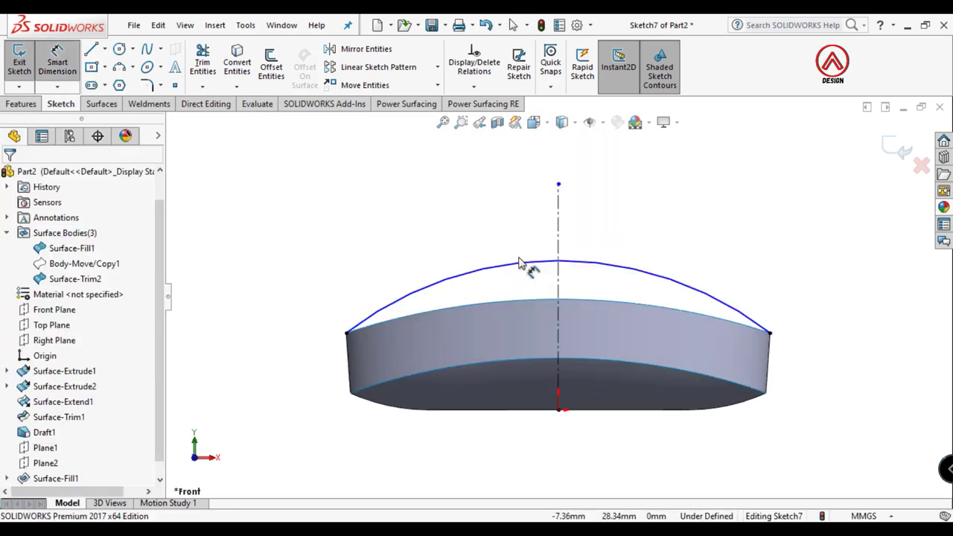
click(523, 264)
click(458, 235)
text(60)
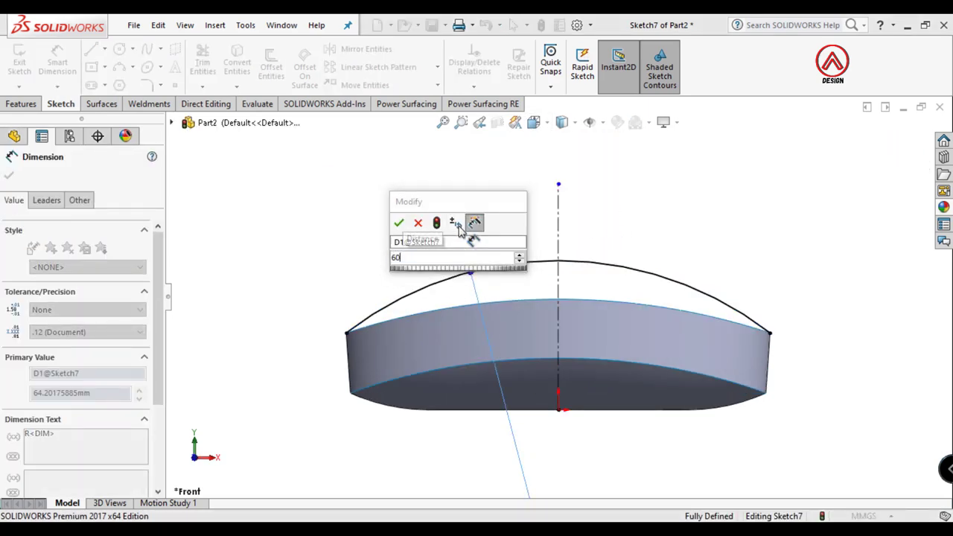
key(Return)
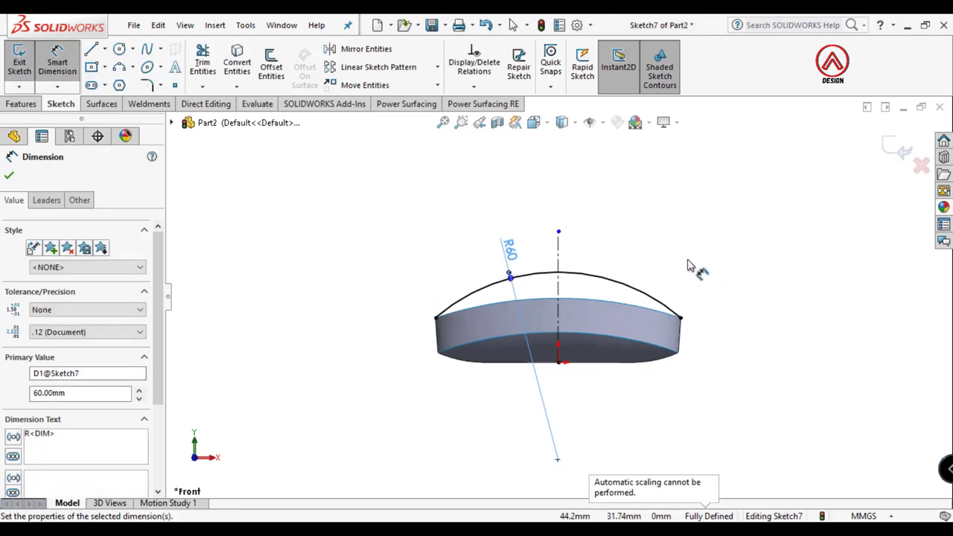
key(Escape)
middle_drag(688, 268, 566, 317)
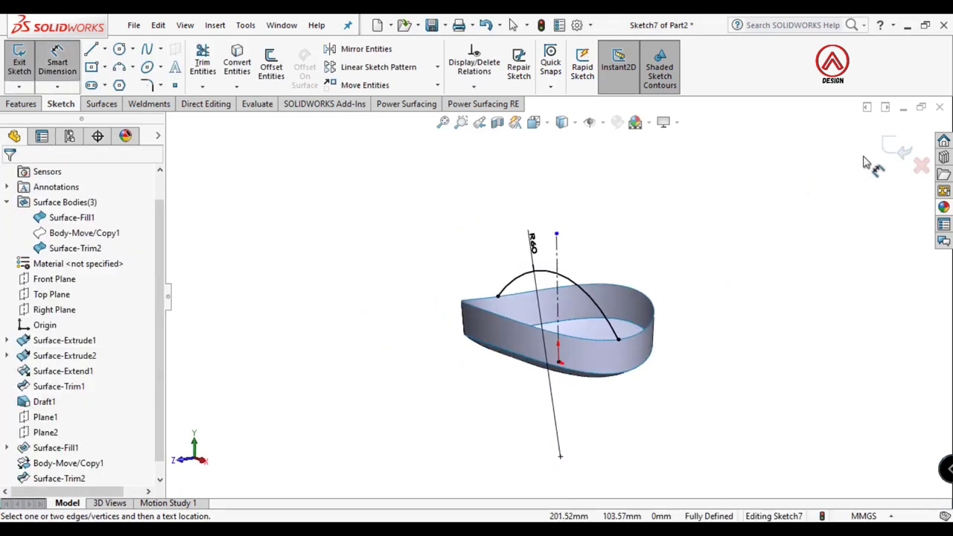
click(900, 149)
click(50, 296)
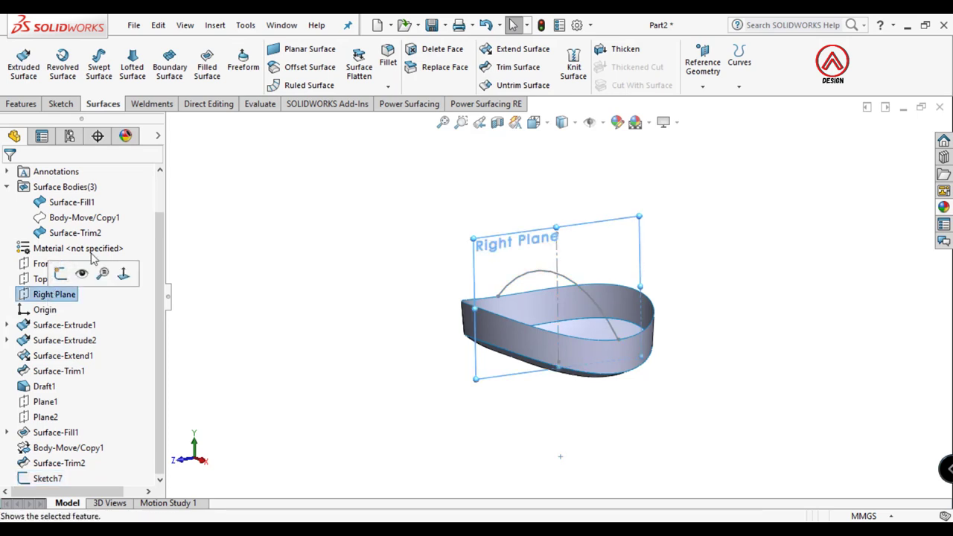
- On a new Right Plane sketch, draw a three-point dome arc across the rim's top corners
click(562, 122)
click(611, 201)
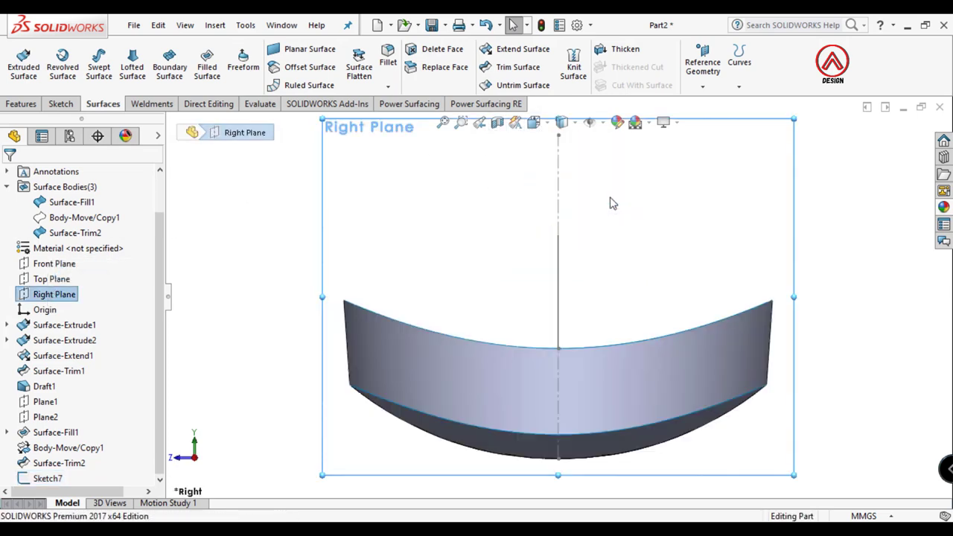
click(61, 104)
click(19, 60)
click(119, 67)
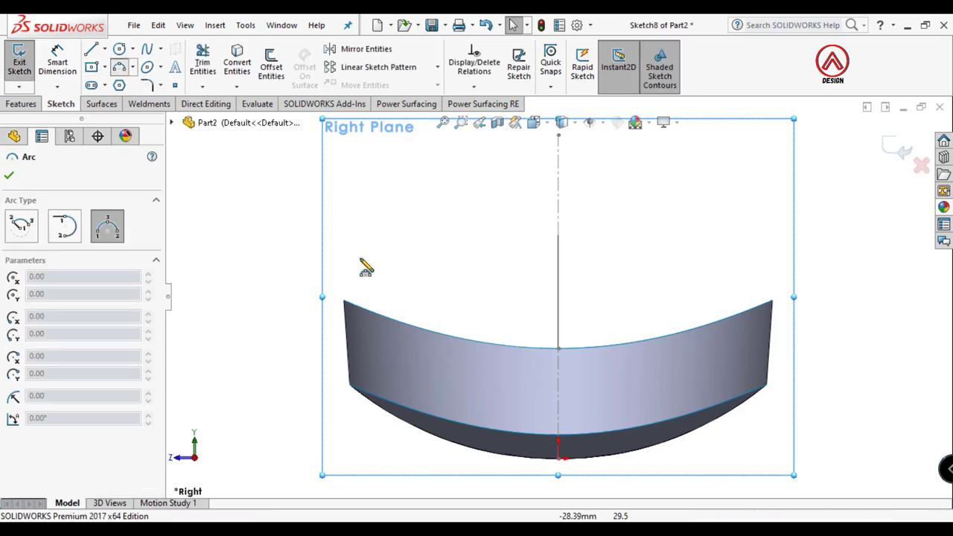
click(343, 300)
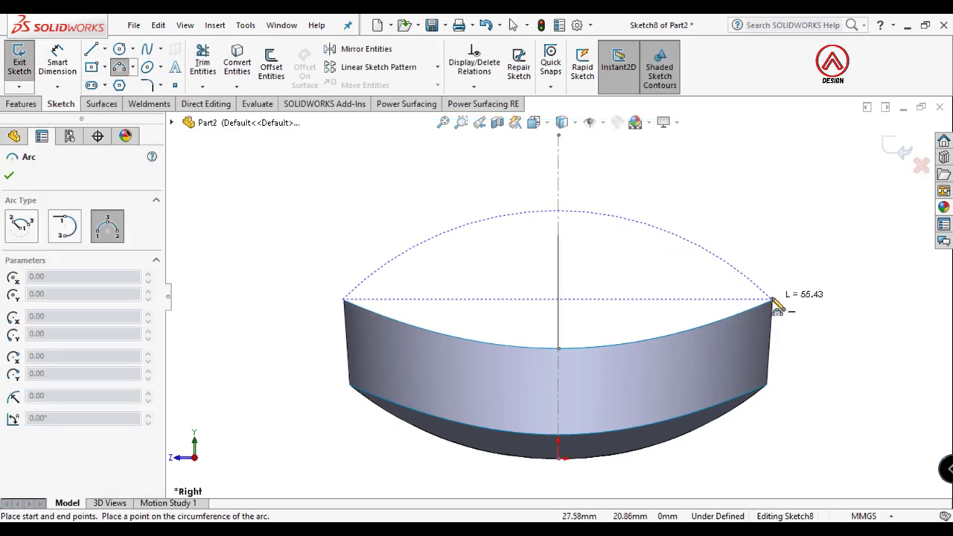
click(773, 300)
click(656, 257)
key(Escape)
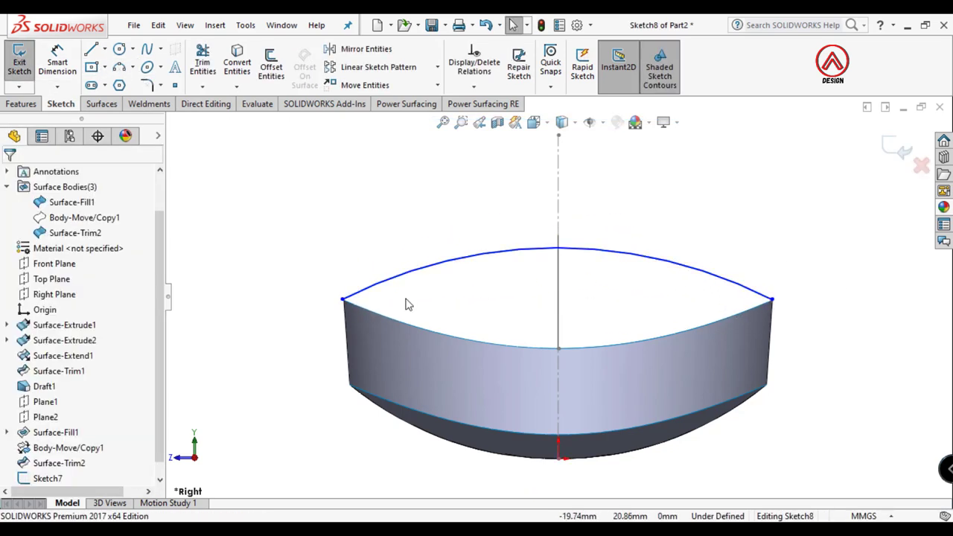
- Pierce both arc endpoints onto the rim's top edge
middle_drag(406, 304, 344, 304)
click(349, 295)
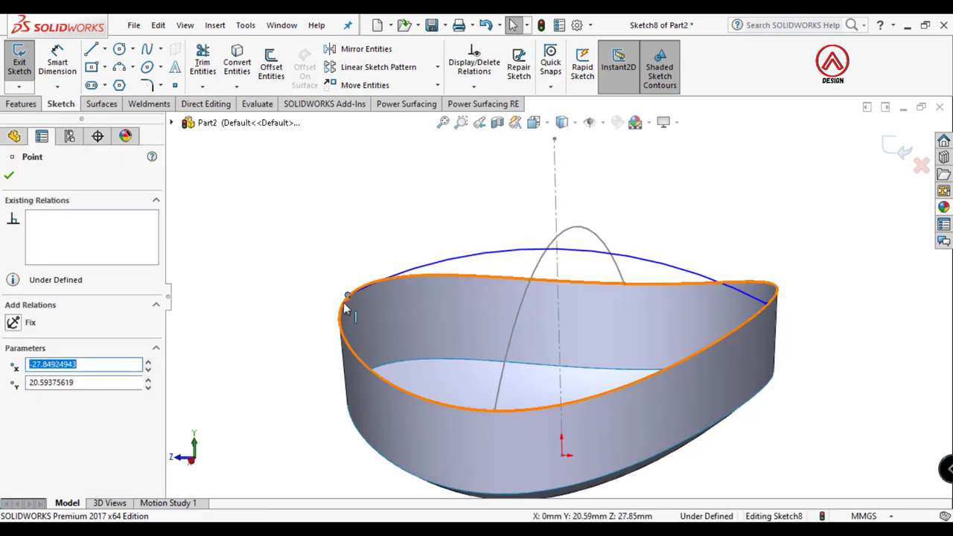
ctrl+click(344, 303)
click(378, 251)
click(358, 201)
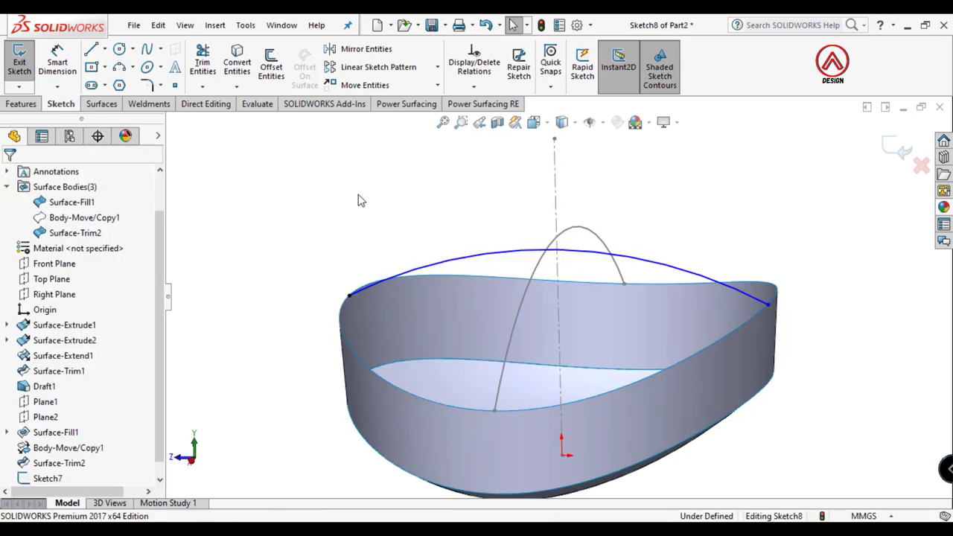
click(768, 304)
ctrl+click(780, 305)
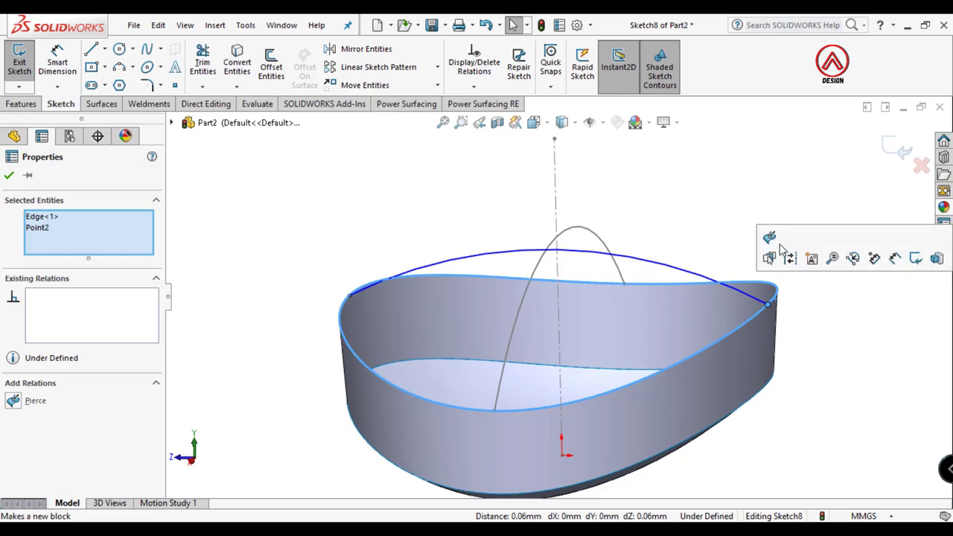
click(35, 401)
click(477, 194)
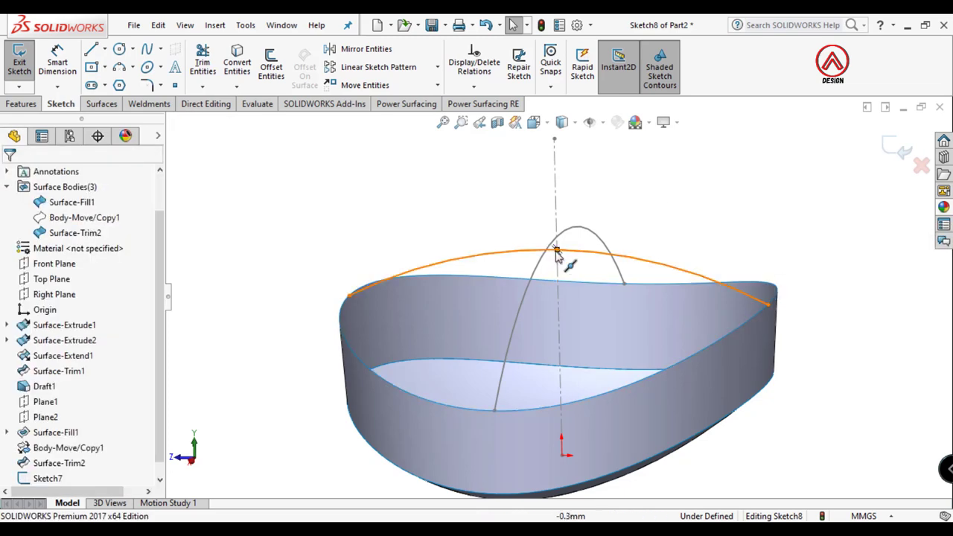
- Pierce the arc's peak through Sketch7's dome arc and exit Sketch8
click(557, 253)
ctrl+click(558, 259)
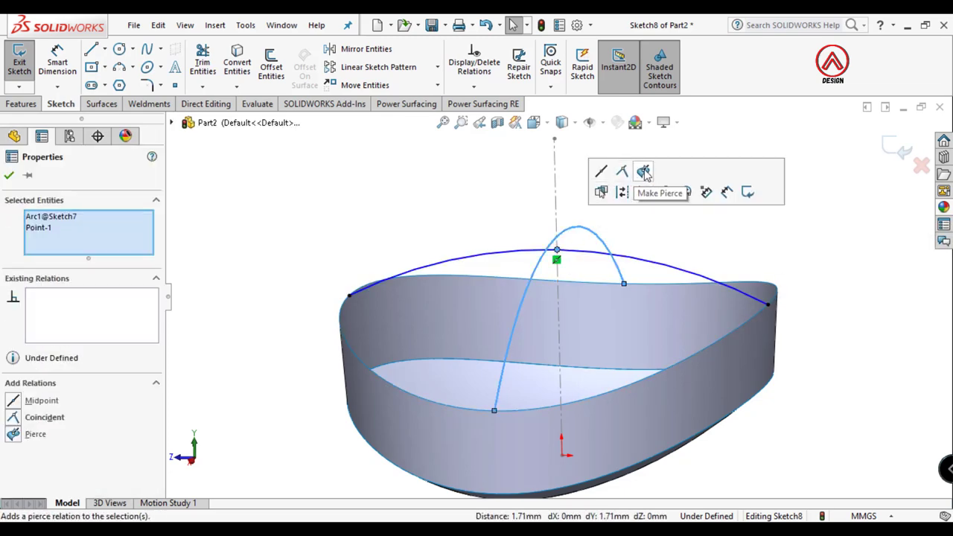
click(645, 173)
click(663, 231)
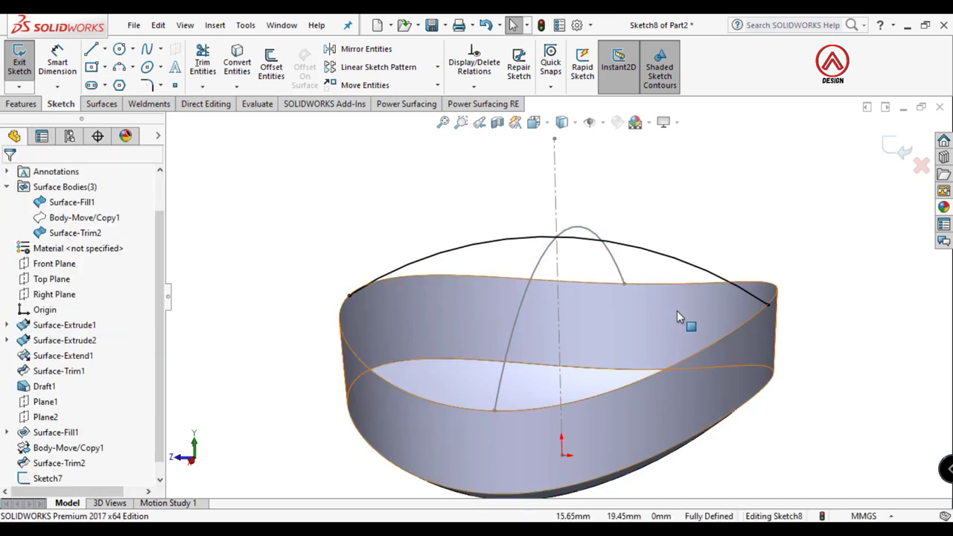
key(f)
click(892, 146)
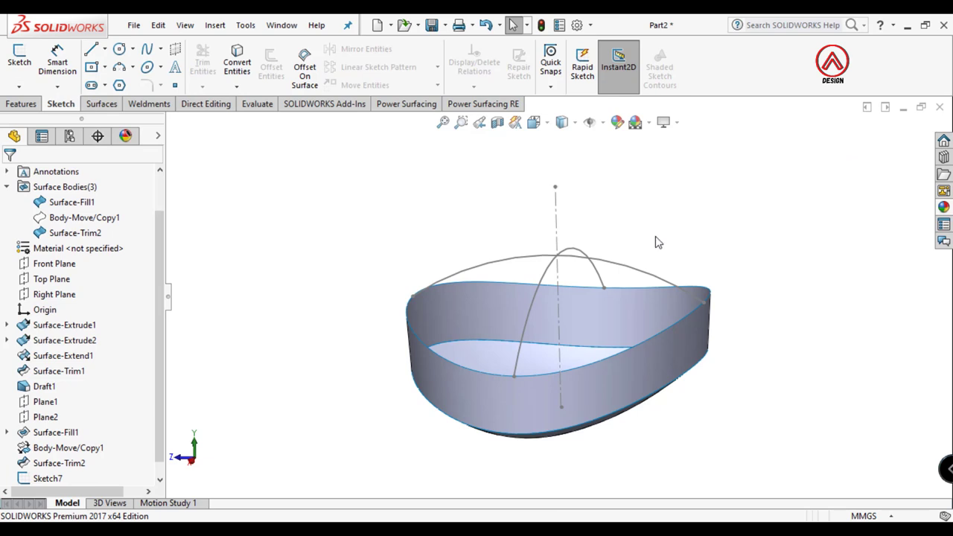
middle_drag(657, 242, 624, 241)
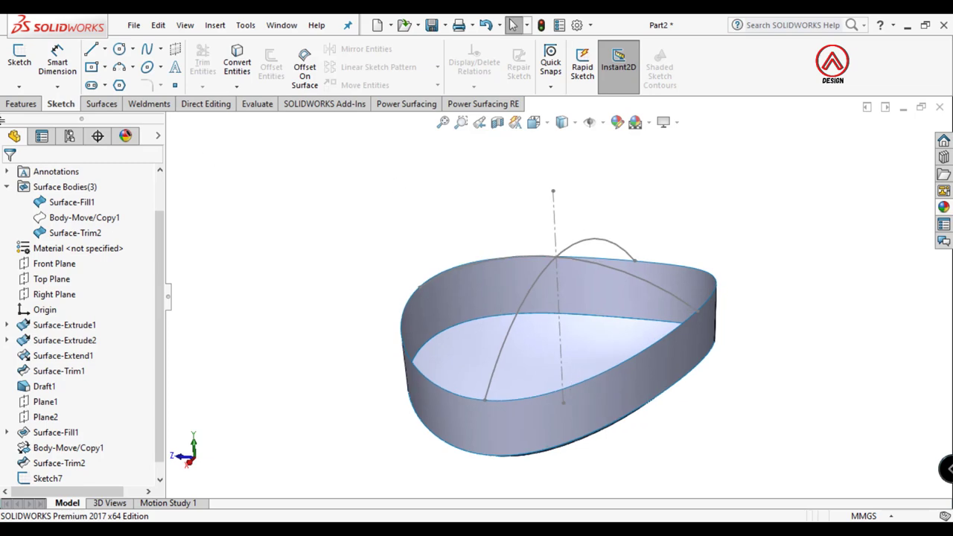
- Fill the trimmed rim edge with a surface using Sketch8 and Sketch7 arcs as constraint curves
click(102, 104)
click(209, 67)
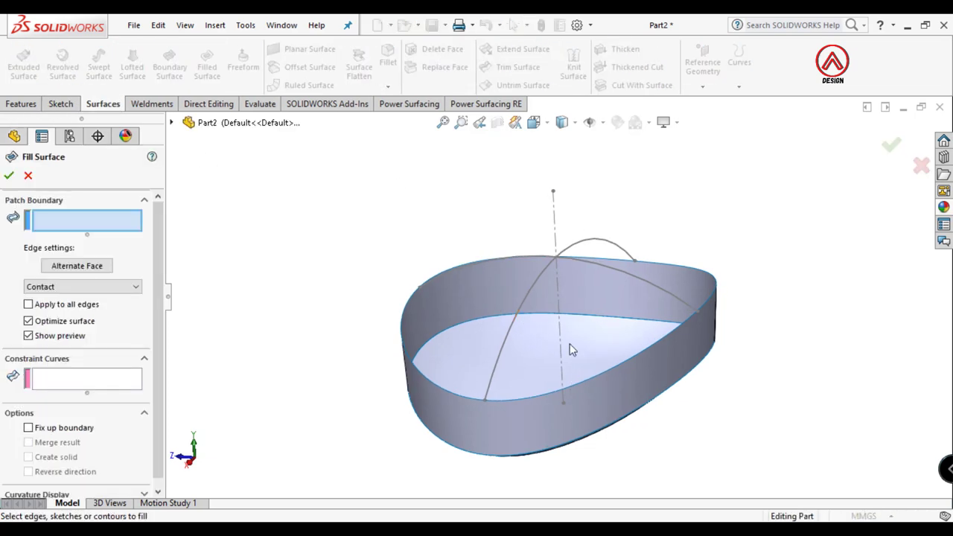
click(668, 338)
click(79, 392)
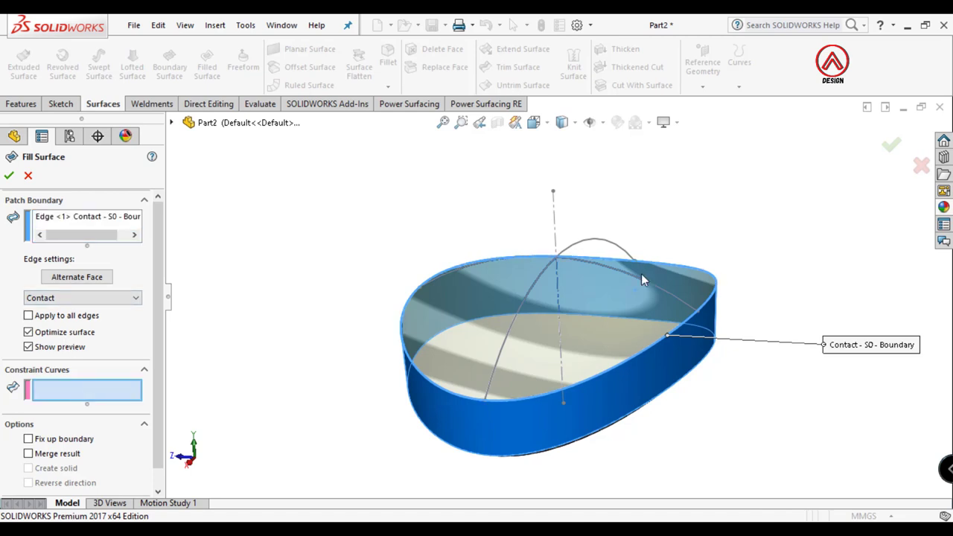
click(576, 249)
click(573, 251)
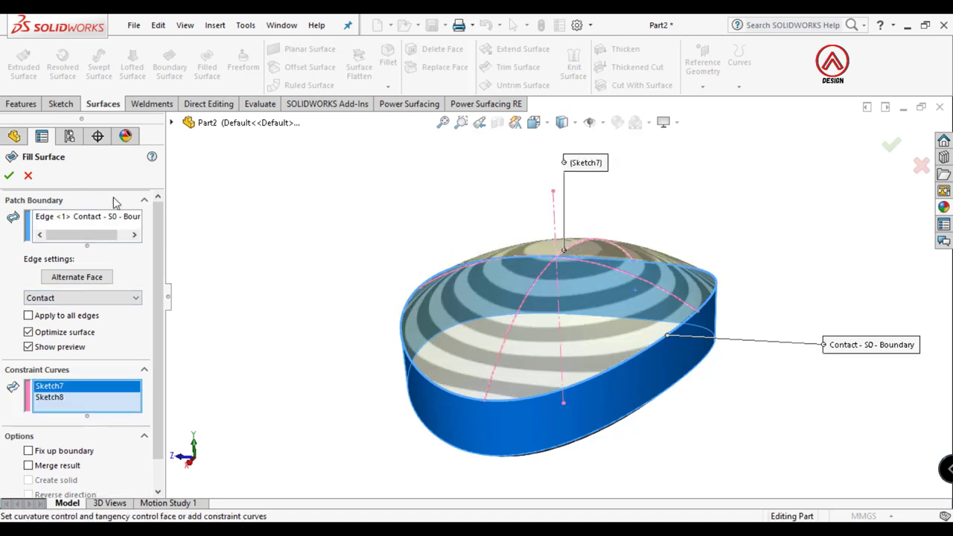
click(9, 177)
mouse_move(668, 234)
middle_down()
mouse_move(710, 380)
mouse_move(673, 288)
mouse_move(690, 275)
middle_up()
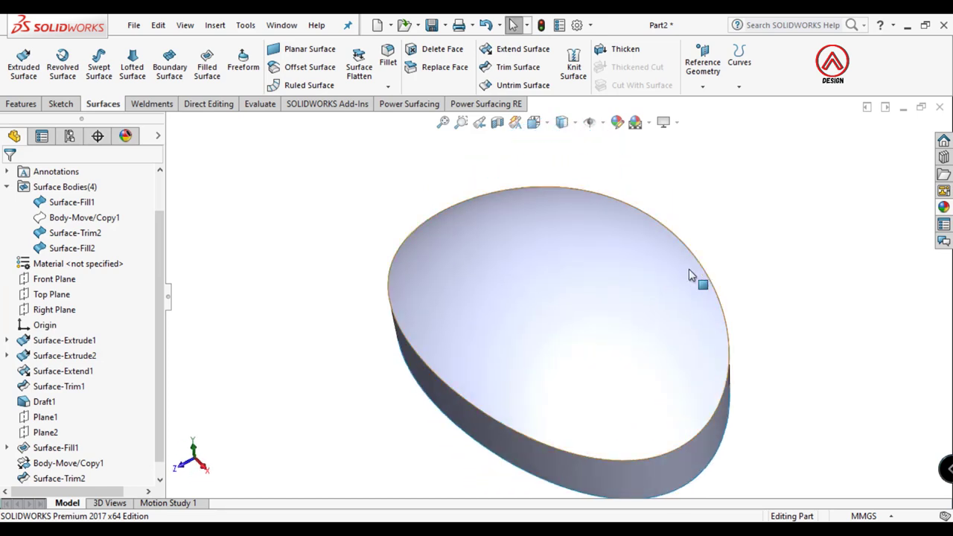
- Switch to the top view and start a new sketch on the Top Plane
click(563, 122)
click(555, 158)
scroll(53, 470, down, 1)
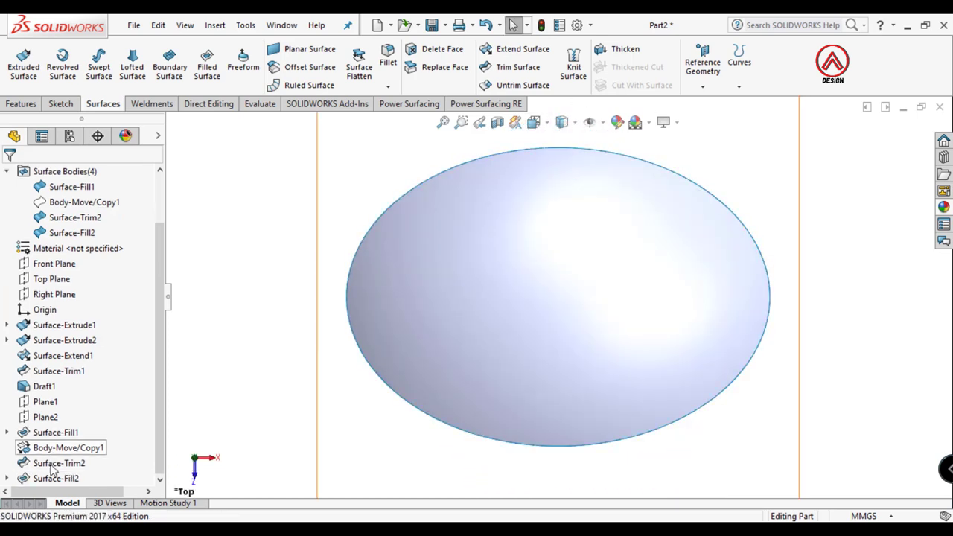
click(7, 433)
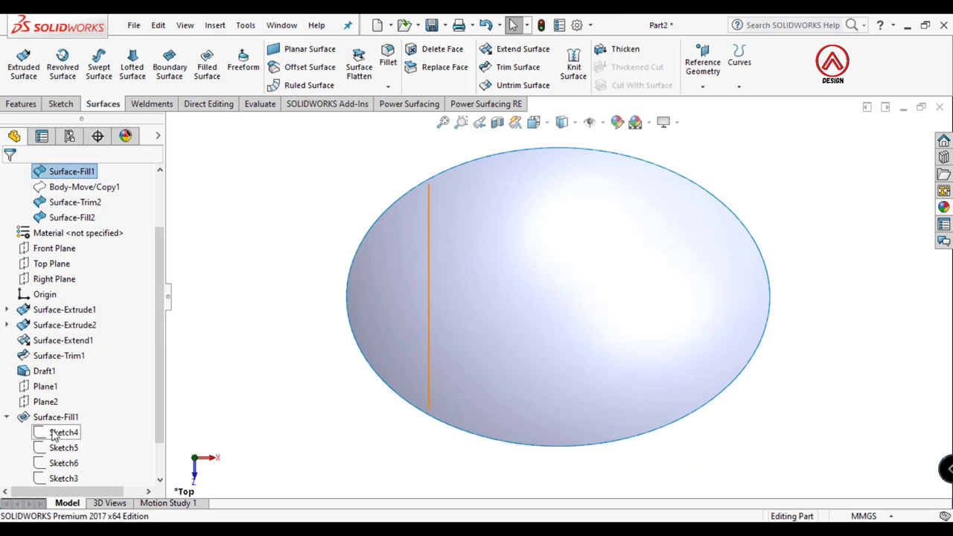
click(7, 417)
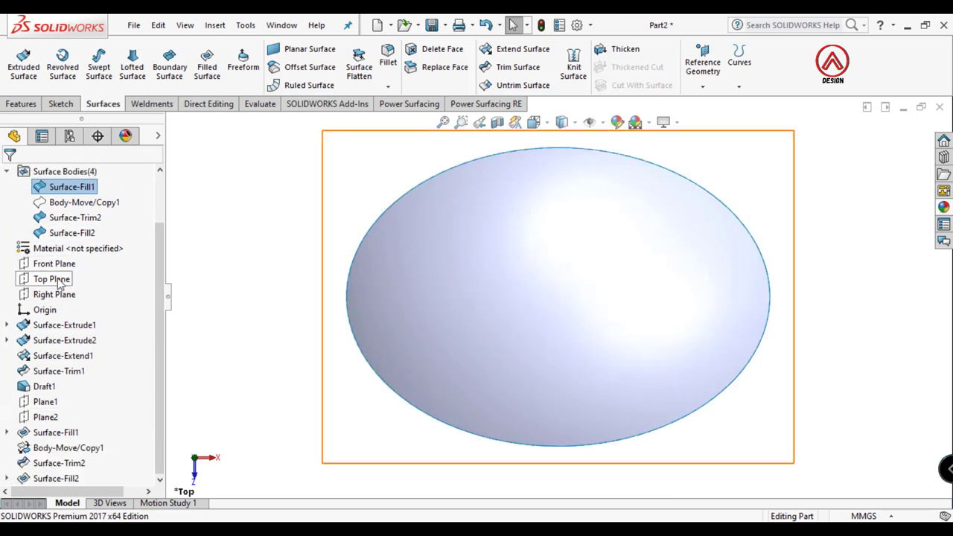
click(59, 281)
click(70, 257)
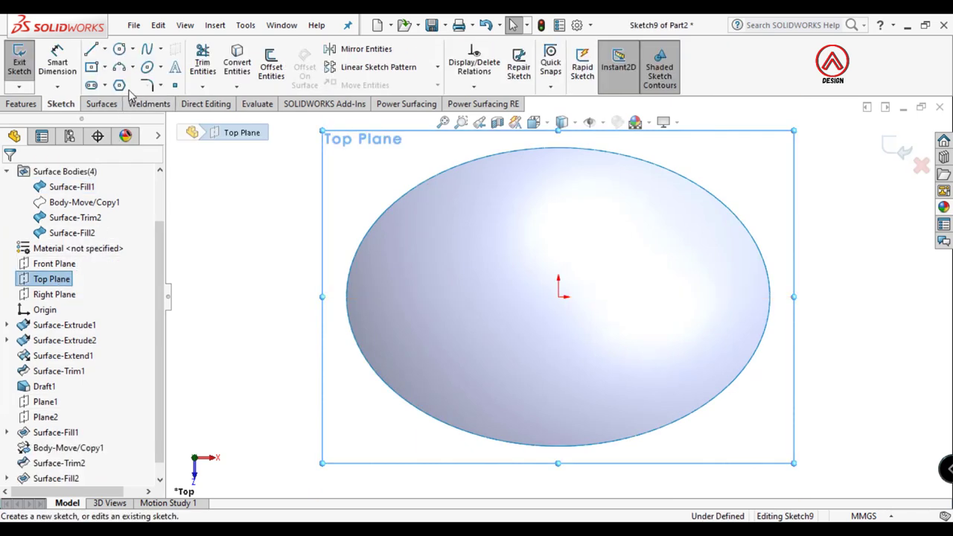
- Draw a horizontal centerline just below the origin, stretched left toward the soap's edge
click(104, 48)
click(112, 83)
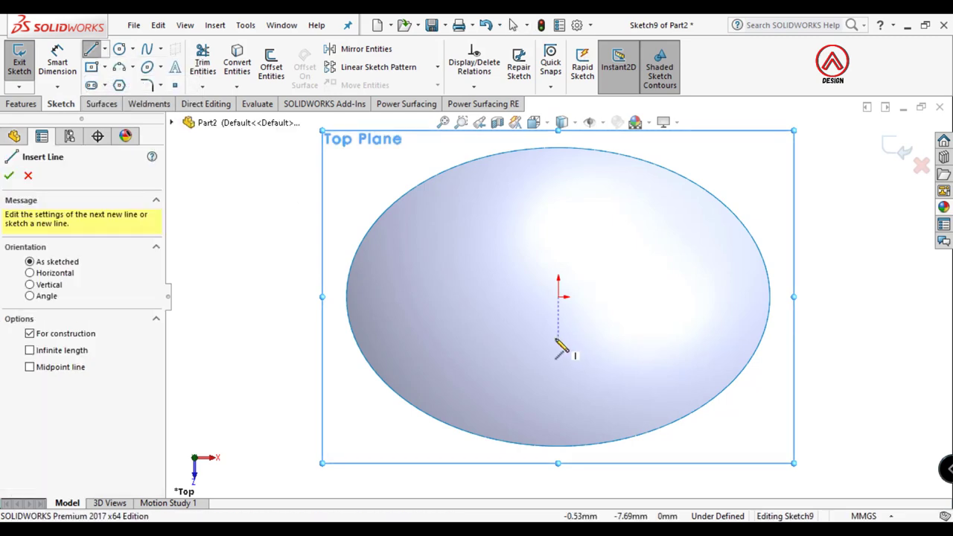
click(560, 337)
click(495, 337)
right_drag(496, 340, 607, 333)
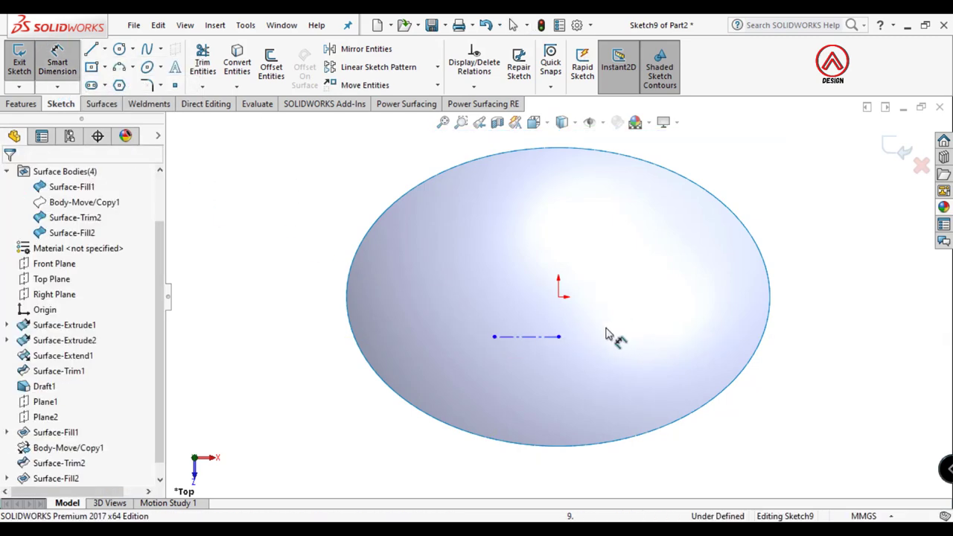
drag(494, 337, 335, 333)
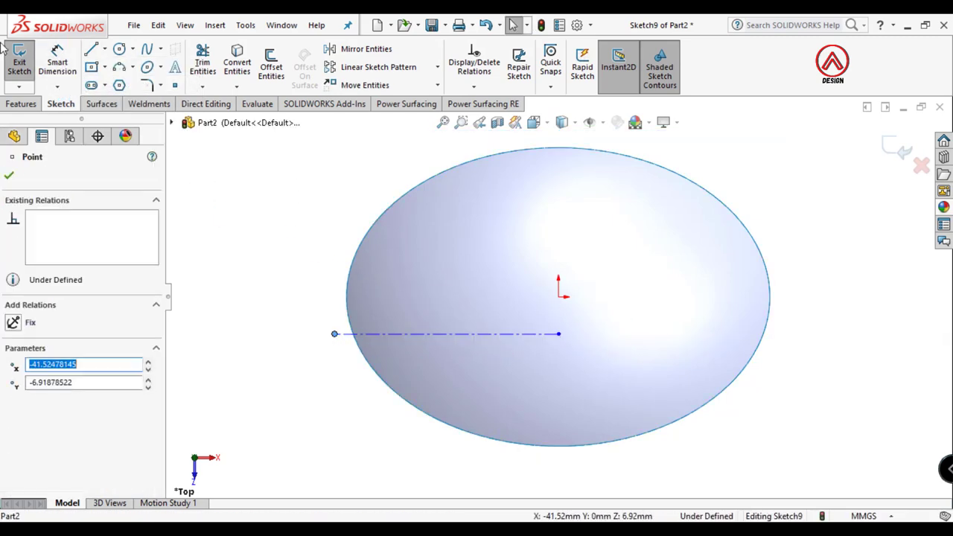
- Dimension the centerline 4 mm below the origin
click(61, 64)
click(559, 296)
click(549, 334)
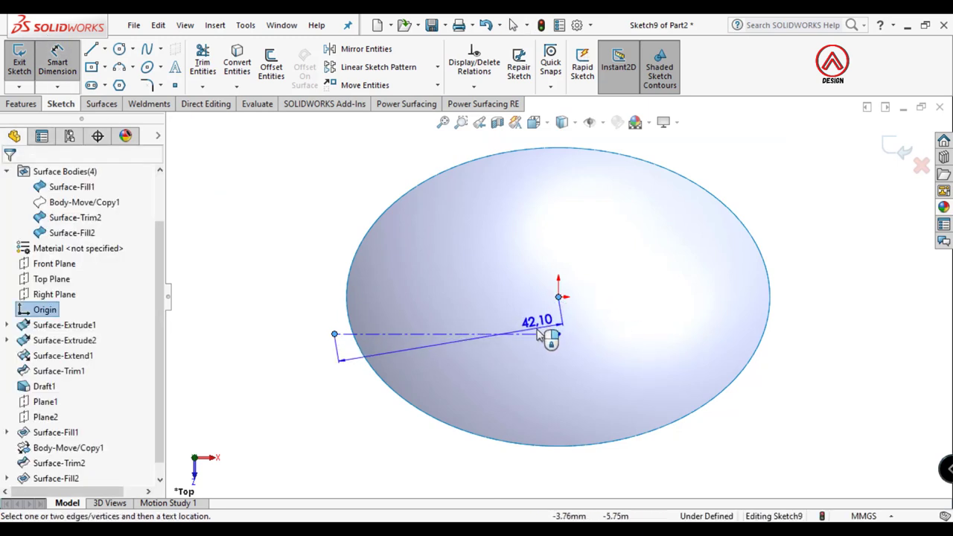
click(258, 330)
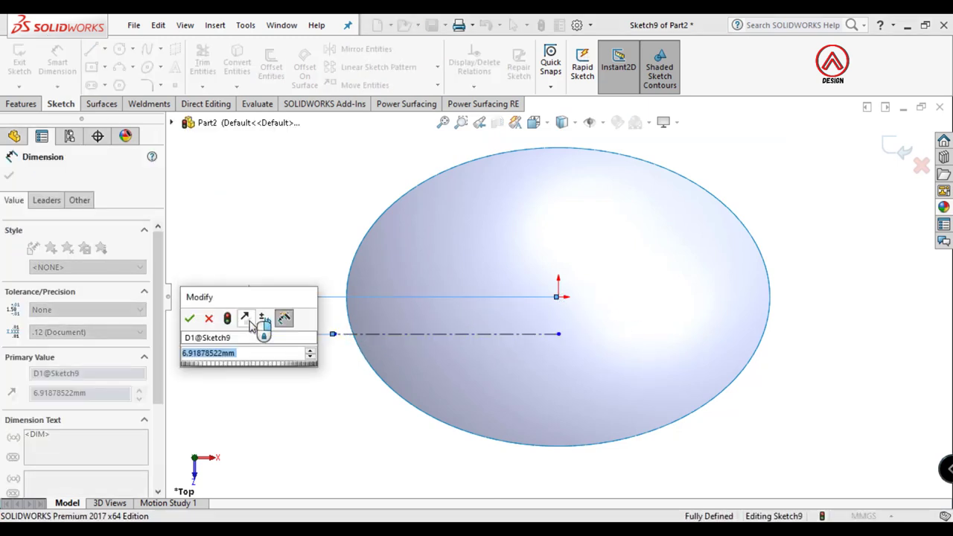
text(4)
key(Return)
key(Escape)
key(z)
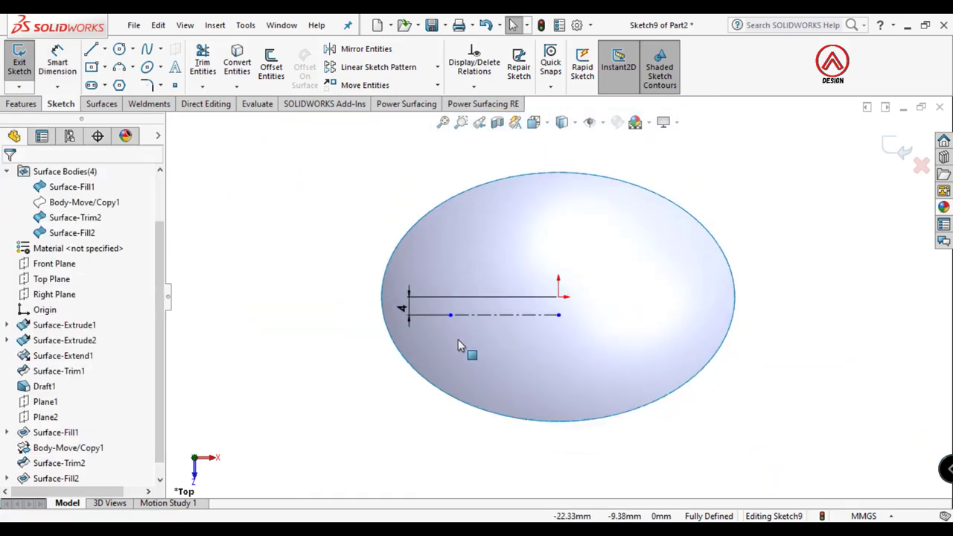
- Extend the centerline's left end past the ellipse edge
mouse_move(449, 320)
mouse_down()
mouse_move(375, 329)
mouse_move(375, 372)
mouse_up()
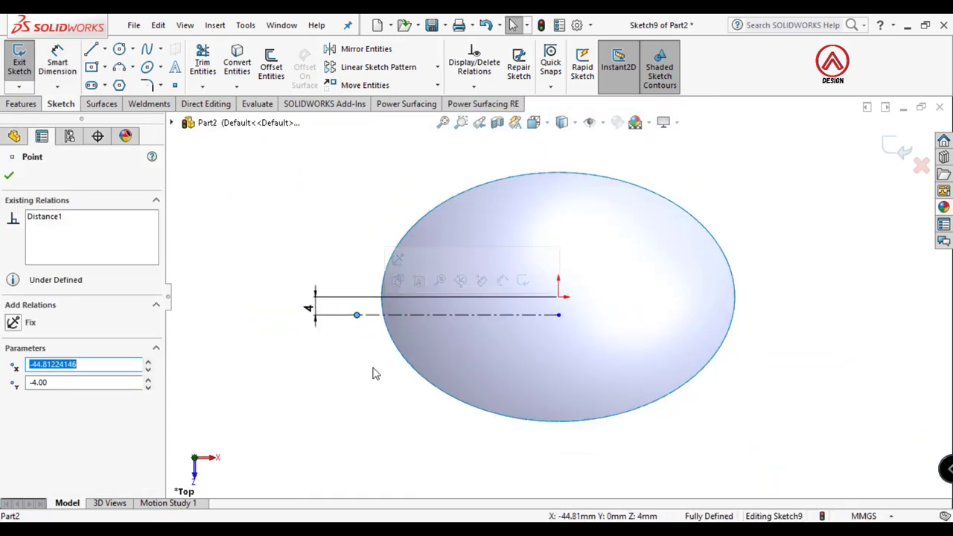
key(Escape)
click(120, 67)
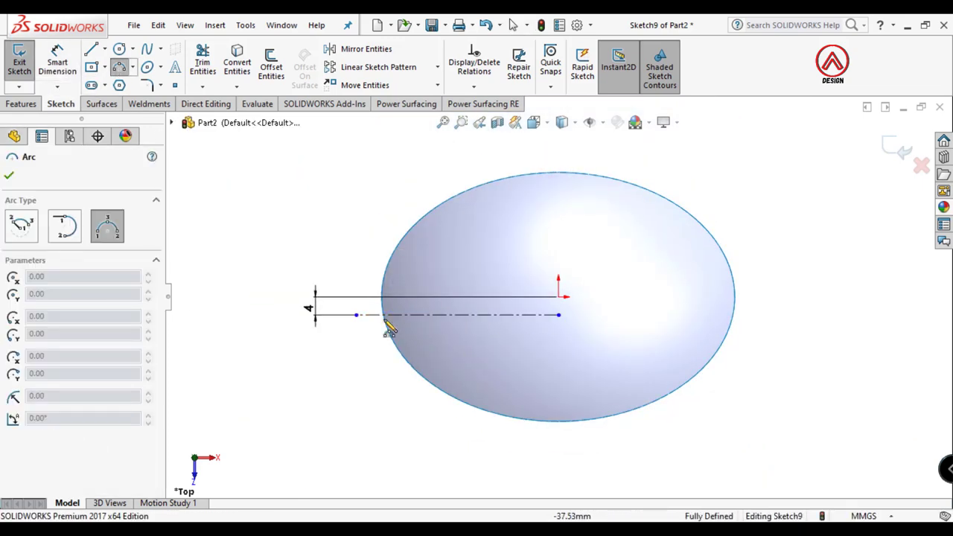
- Draw two tangent 3-point arcs forming an S-curve across the ellipse, raising their join point
mouse_move(382, 315)
mouse_down()
mouse_move(531, 389)
mouse_move(693, 386)
mouse_move(683, 385)
mouse_up()
click(481, 349)
click(589, 406)
key(Escape)
mouse_move(531, 389)
mouse_down()
mouse_move(542, 381)
mouse_move(505, 349)
mouse_up()
click(692, 393)
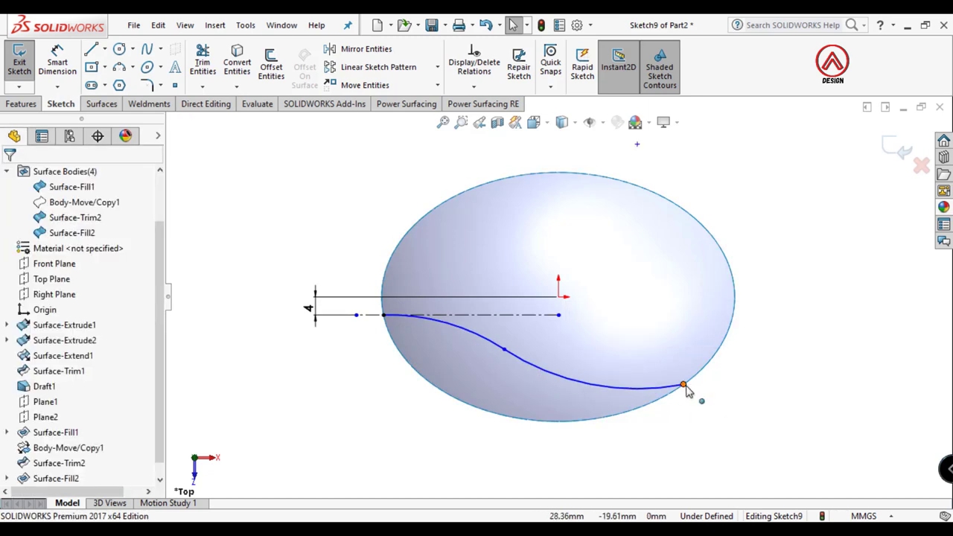
click(685, 386)
key(Escape)
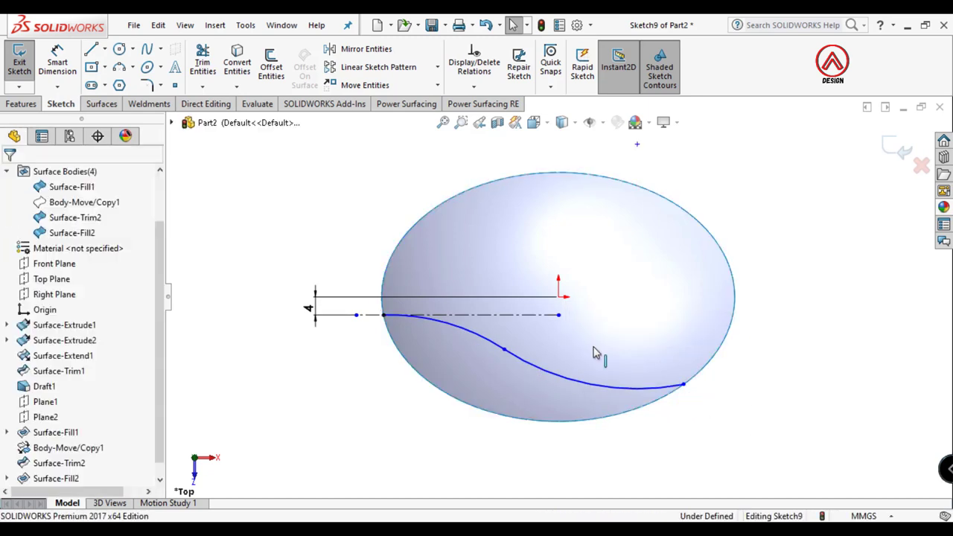
- Dimension the curve's end 18 mm down and the arcs' join 14 mm left of the origin
click(58, 66)
click(558, 315)
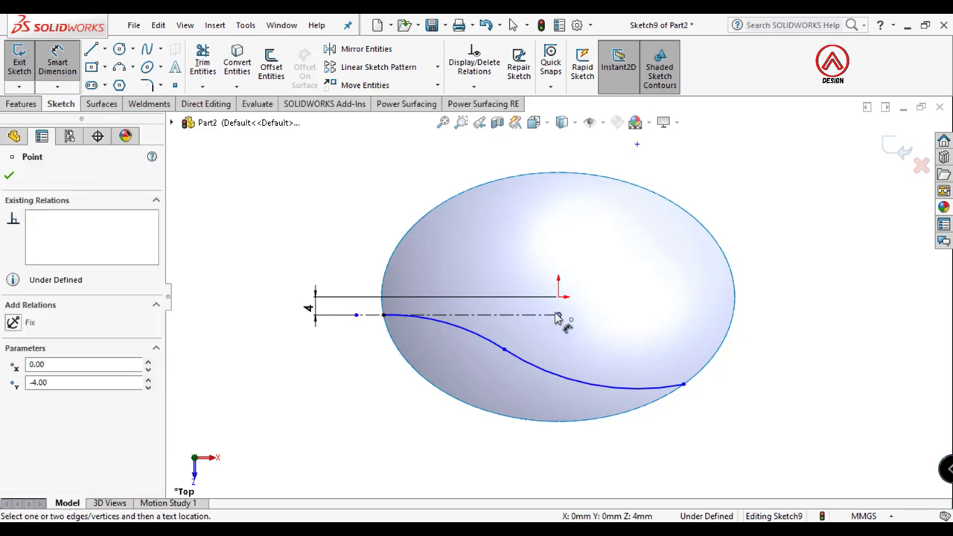
click(559, 296)
click(684, 385)
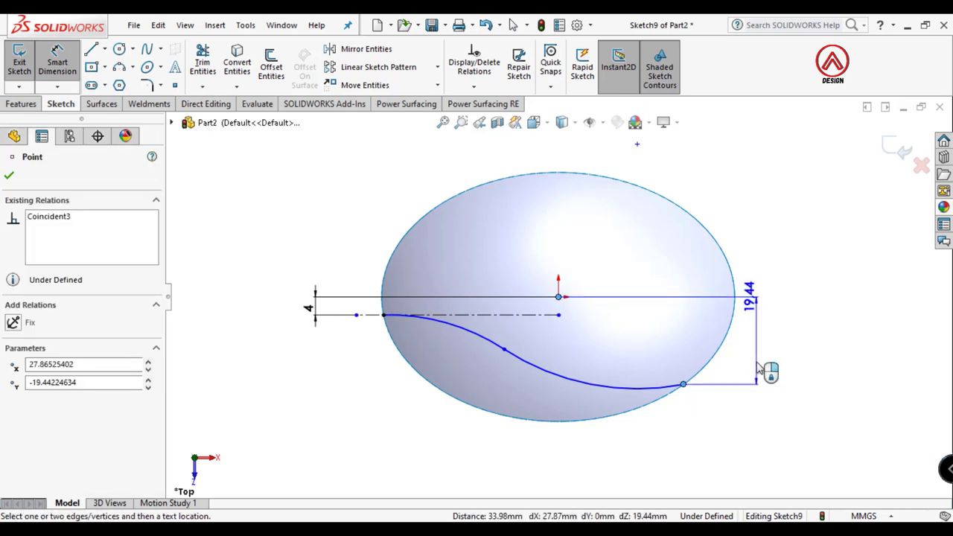
click(758, 368)
text(18)
key(Return)
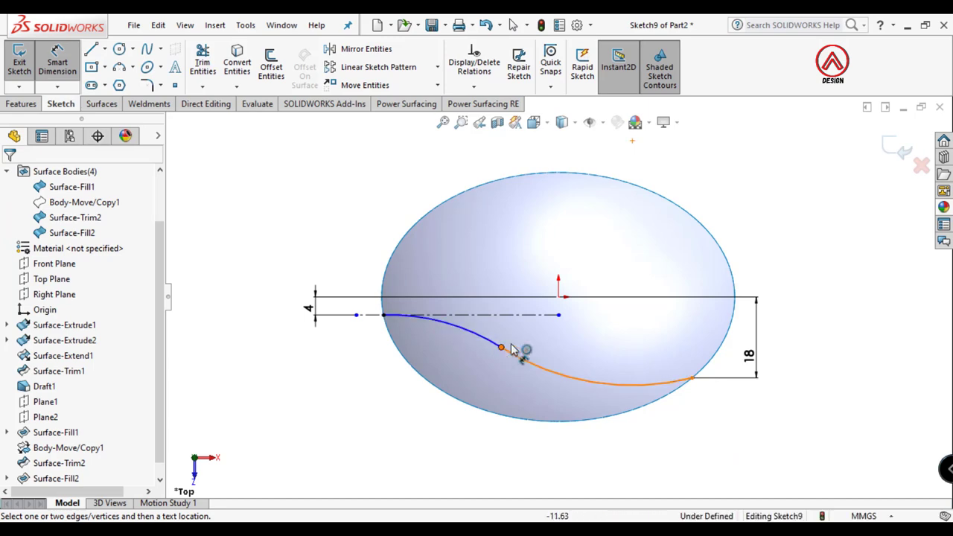
click(558, 296)
click(501, 348)
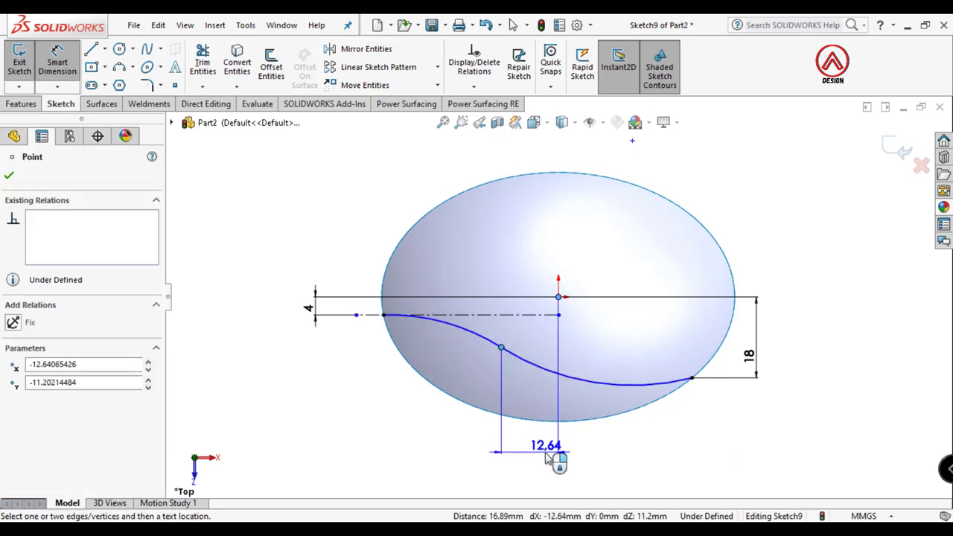
click(514, 391)
text(14)
key(Return)
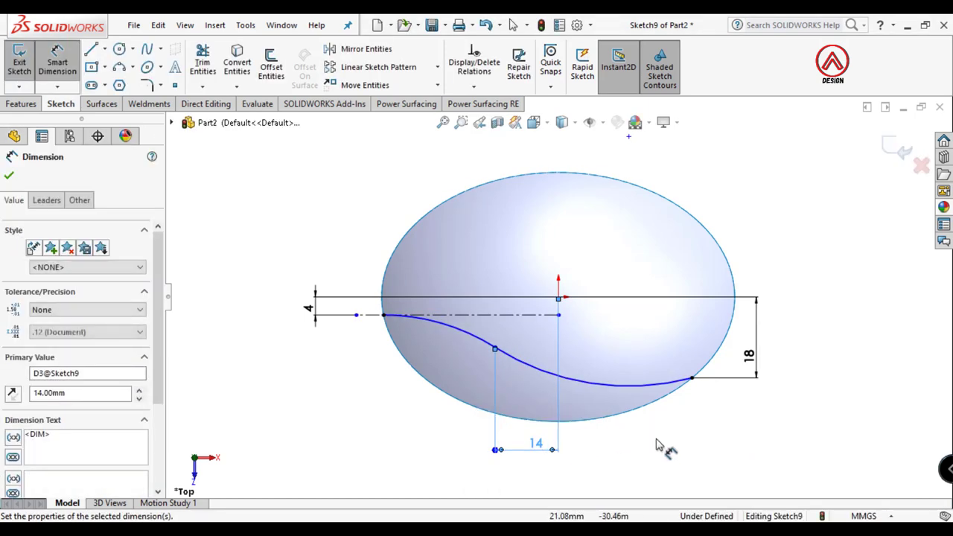
- Give the left arc radius 65 and the right arc radius 50
click(447, 328)
click(446, 361)
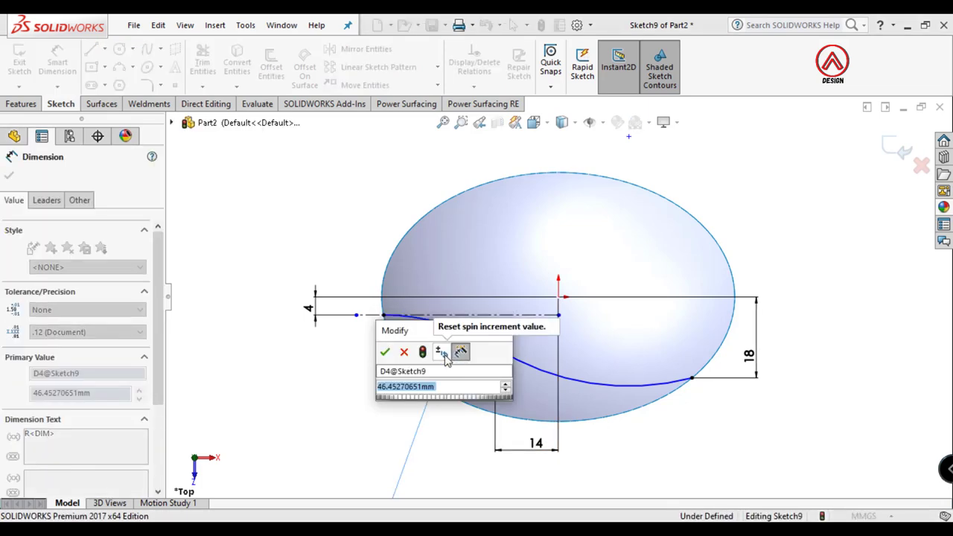
text(65)
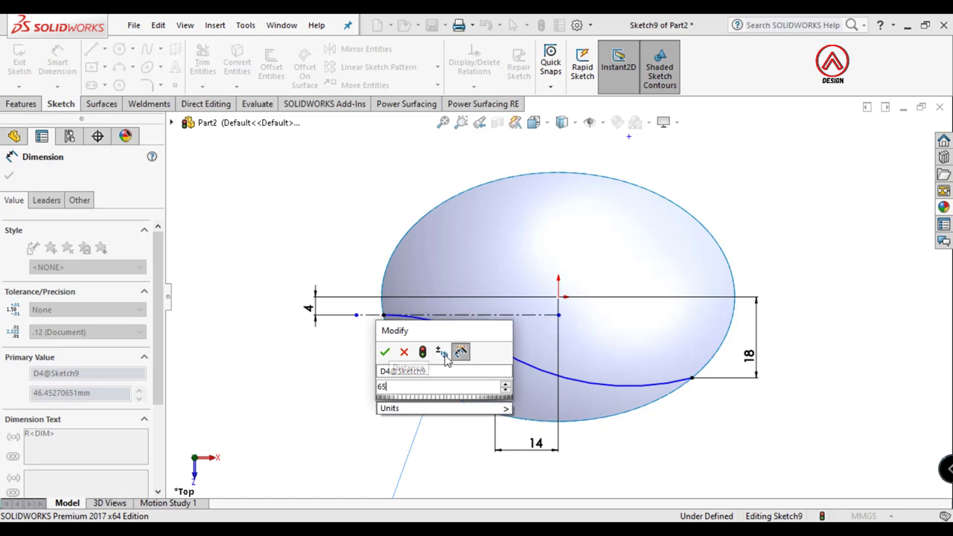
key(Return)
click(628, 383)
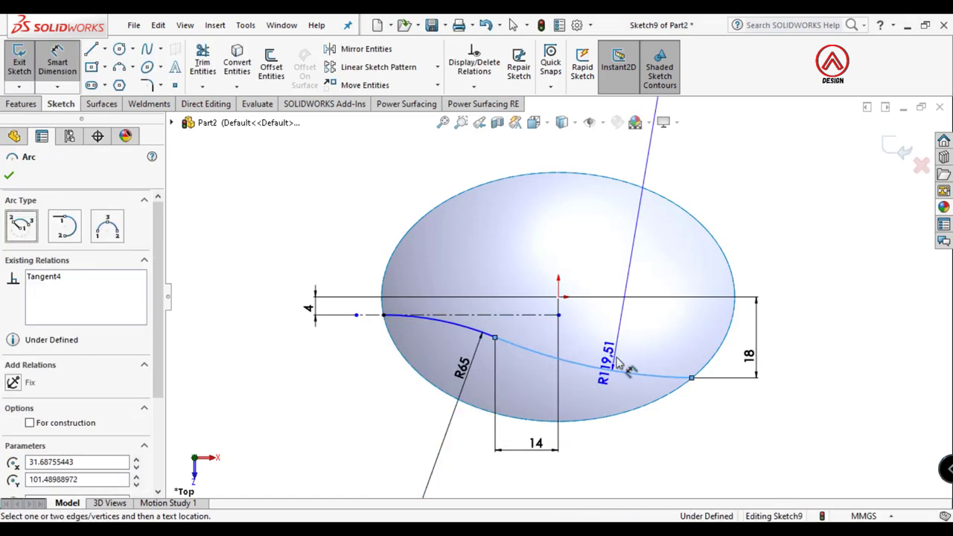
click(604, 473)
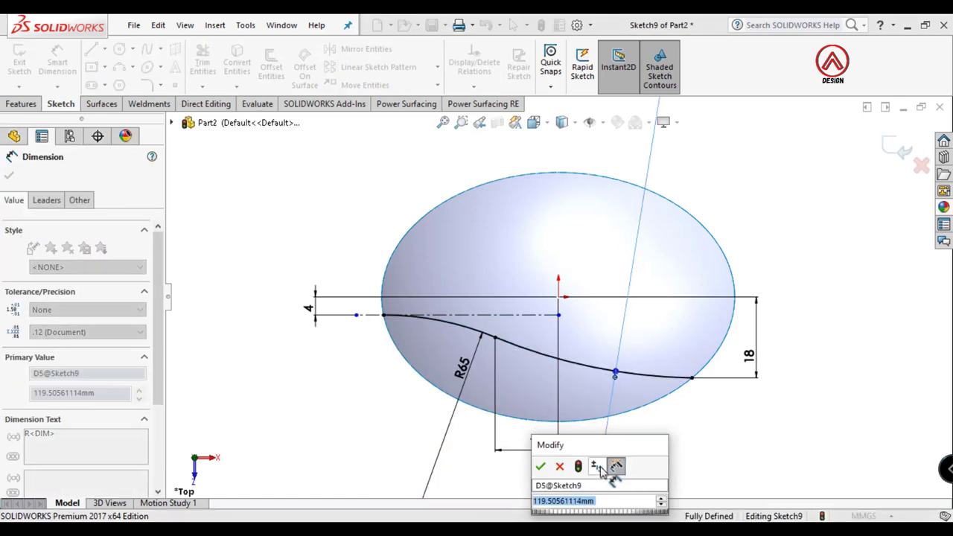
text(50)
key(Return)
click(717, 455)
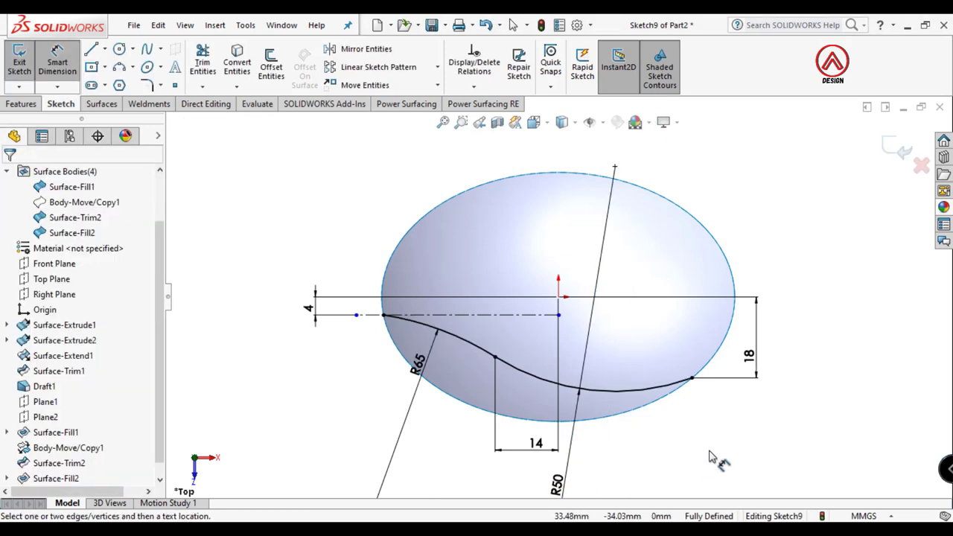
scroll(388, 328, up, 3)
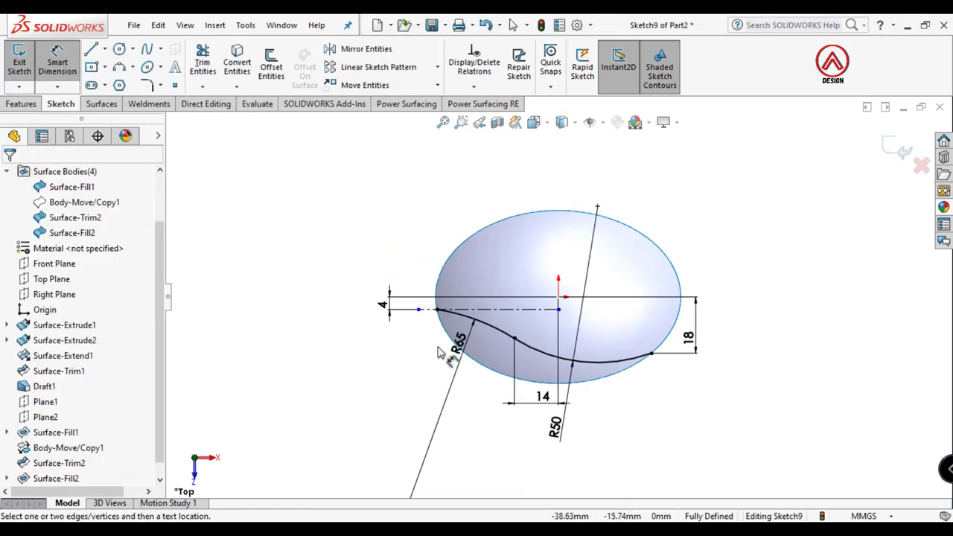
scroll(521, 332, down, 1)
scroll(439, 302, down, 3)
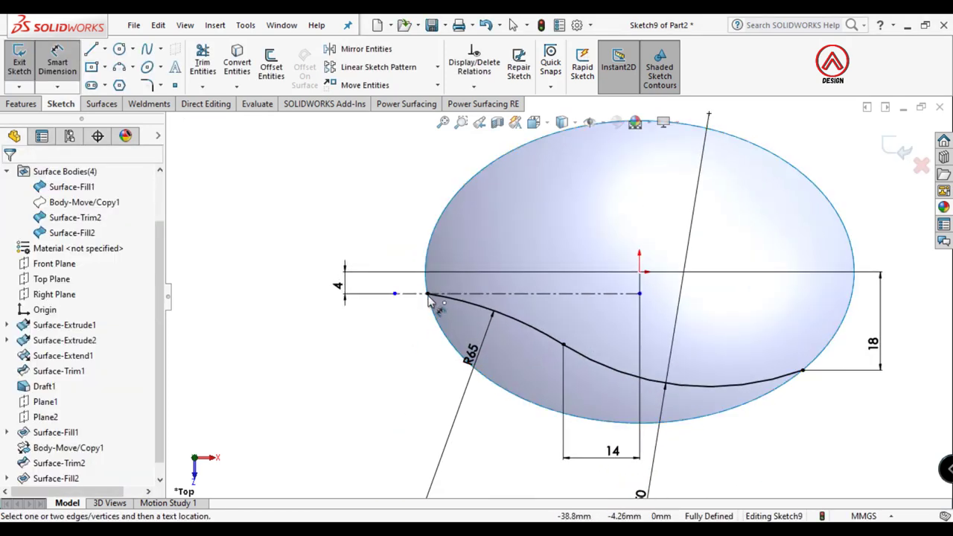
key(Escape)
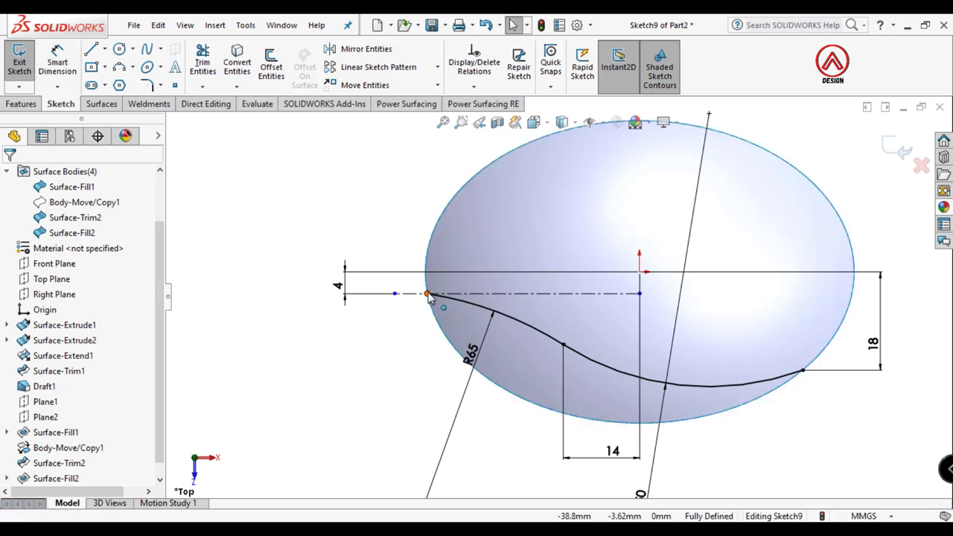
scroll(763, 274, up, 4)
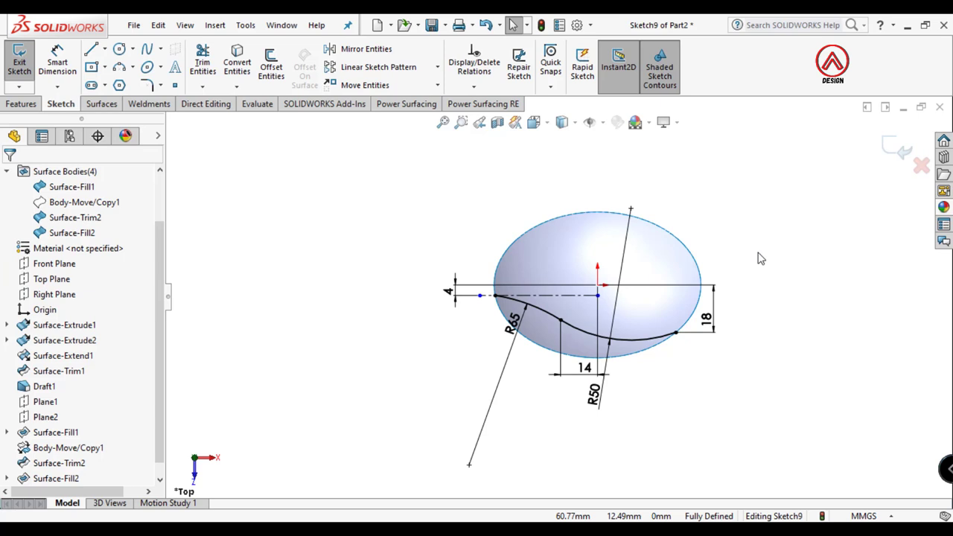
scroll(687, 287, down, 2)
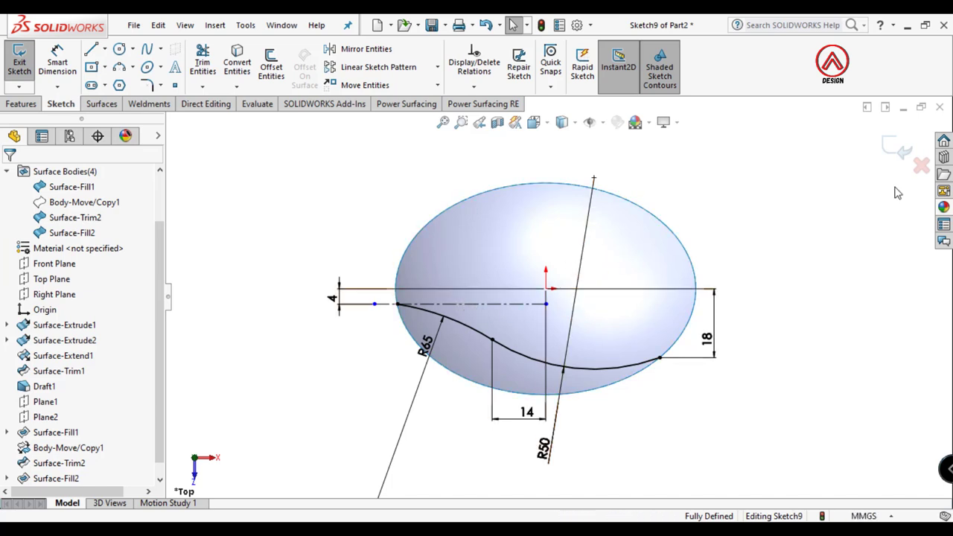
- Exit Sketch9 and convert both S-curve arcs into a new Top Plane sketch
click(898, 148)
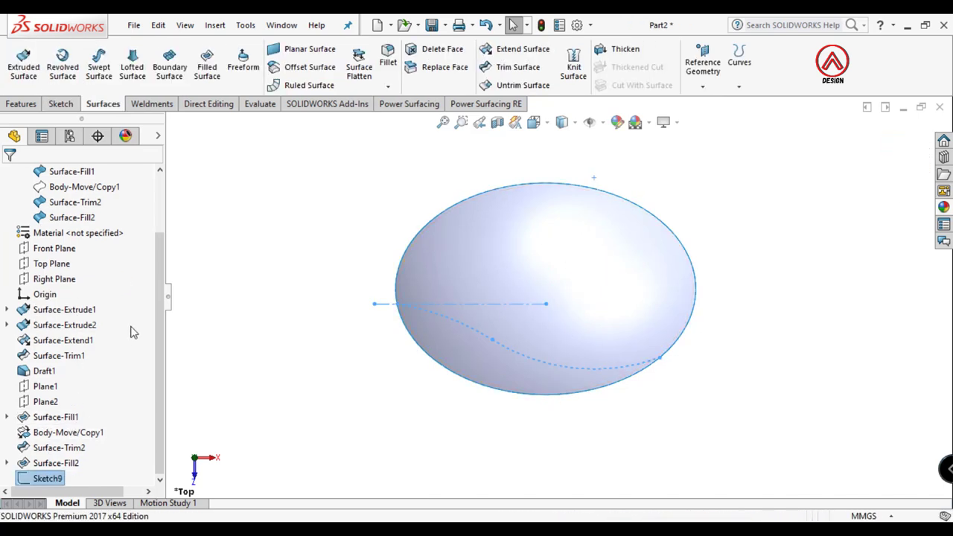
click(51, 263)
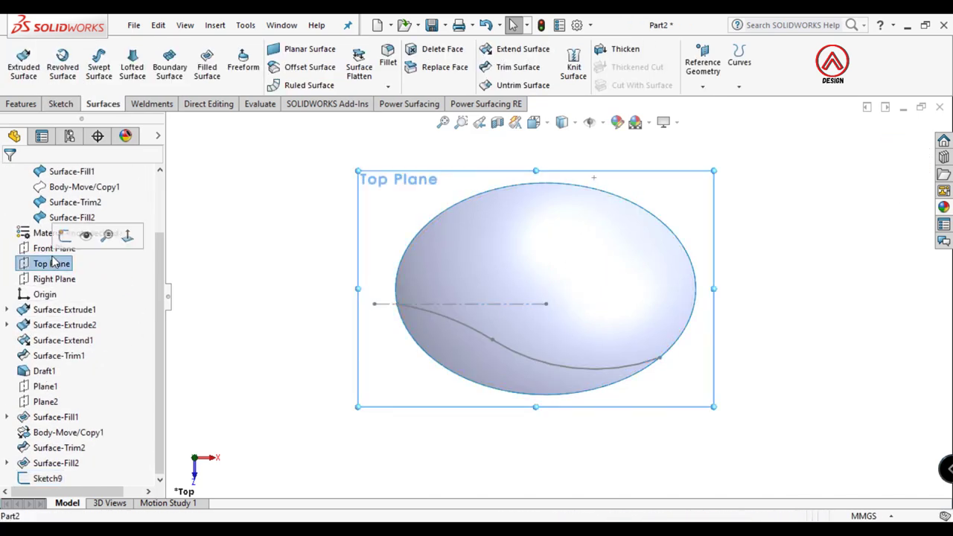
click(63, 104)
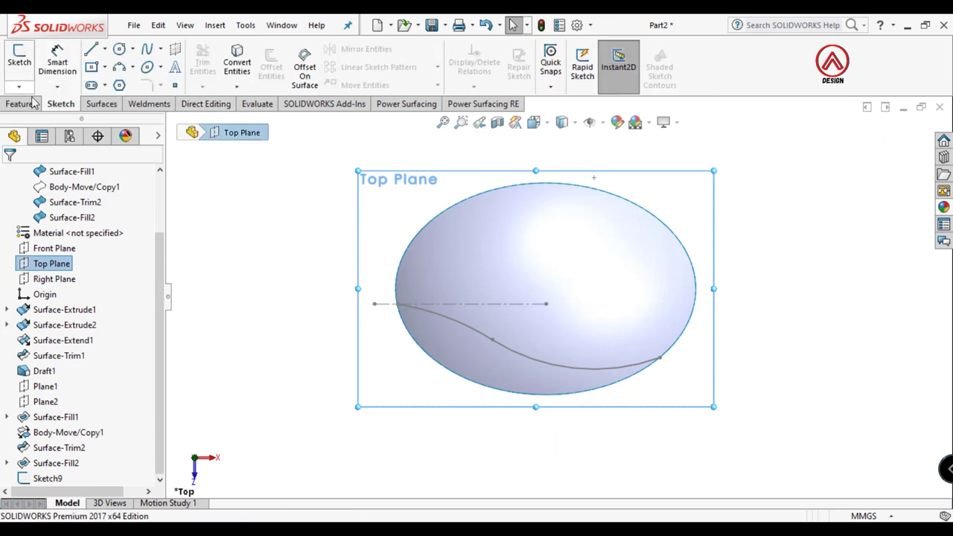
click(19, 58)
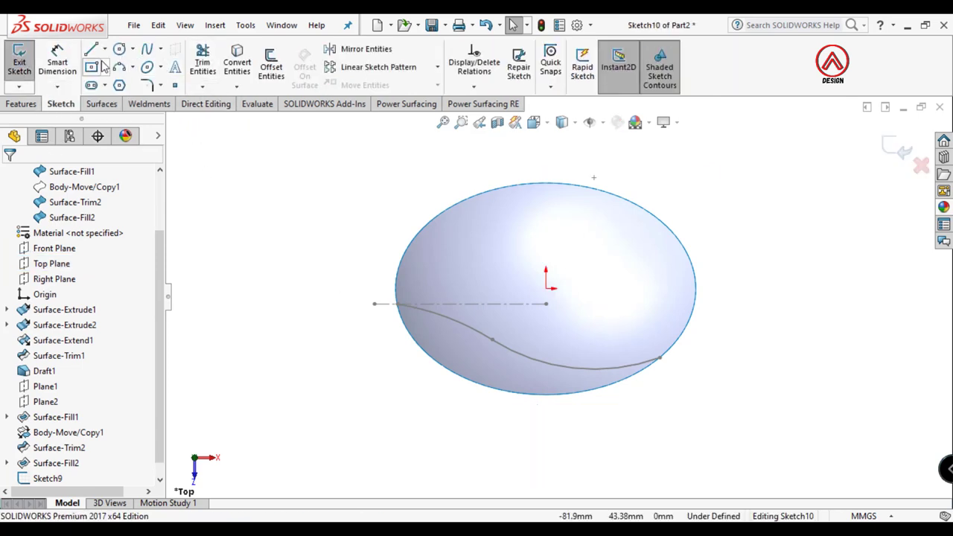
click(235, 61)
click(444, 320)
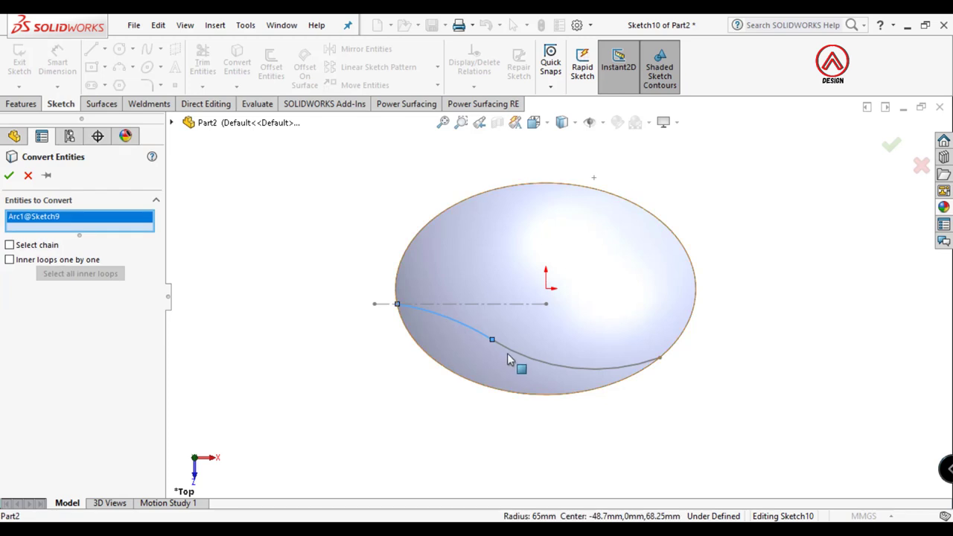
click(507, 353)
click(9, 176)
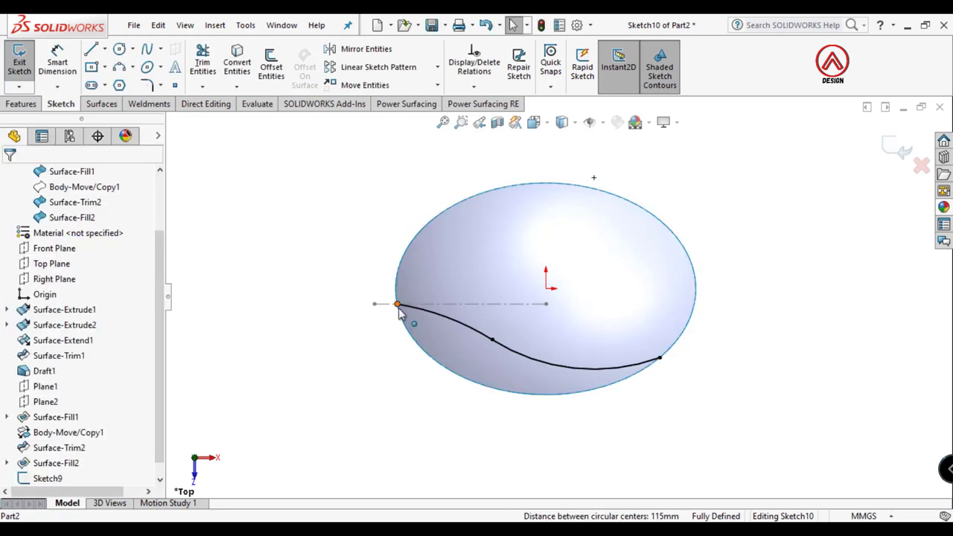
- Drag the copied curve's left and right endpoints outside the ellipse
click(360, 300)
drag(358, 300, 348, 301)
drag(659, 360, 697, 340)
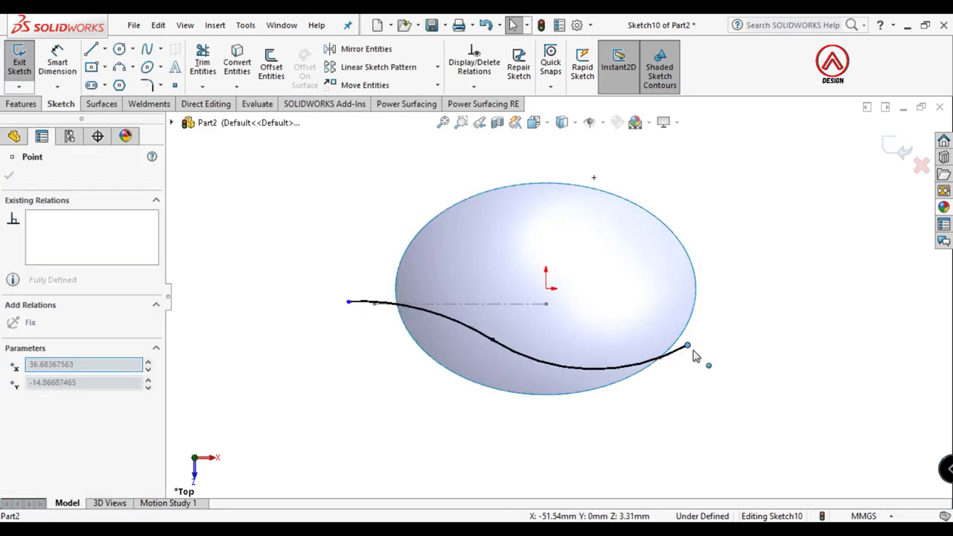
click(723, 389)
scroll(598, 321, up, 3)
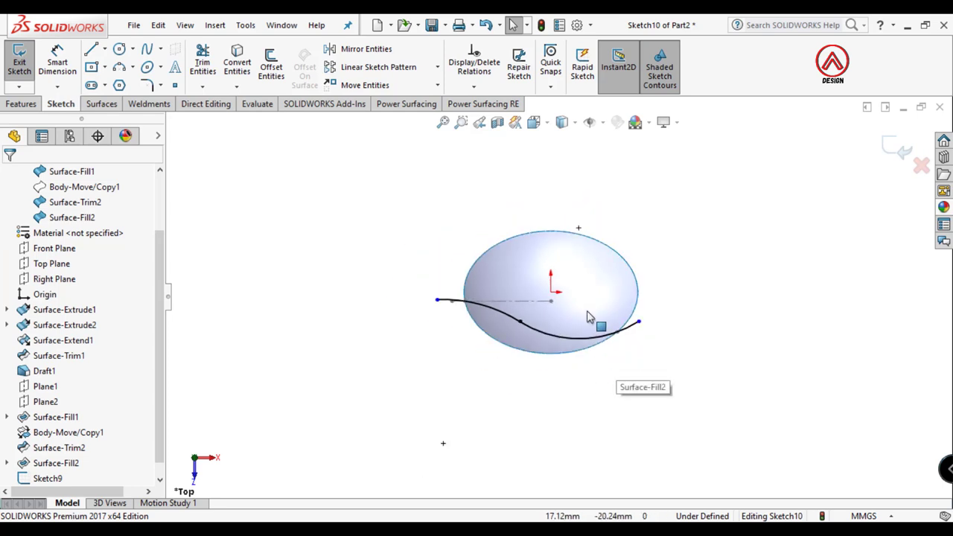
scroll(600, 320, down, 3)
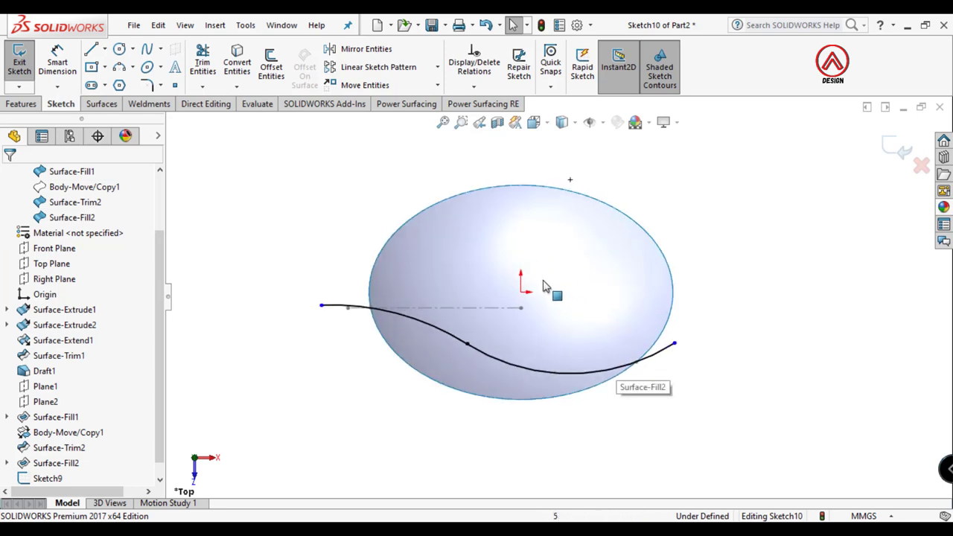
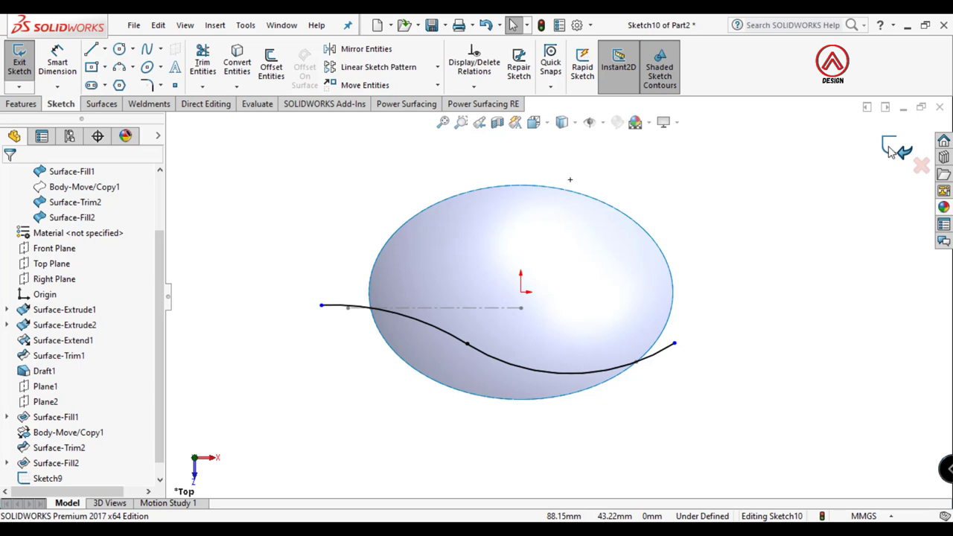
- Start a new Top Plane sketch with a horizontal centerline running right, above the origin
click(892, 149)
click(61, 248)
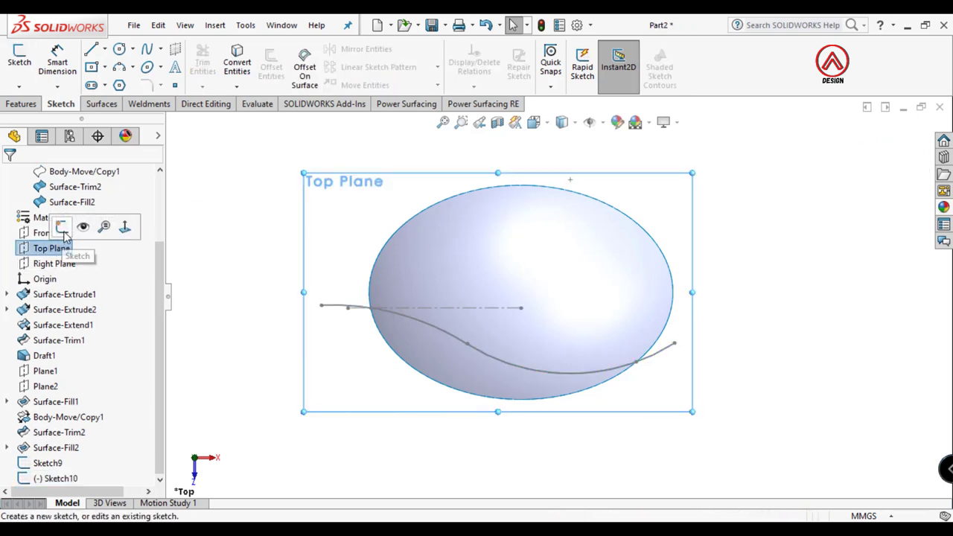
click(63, 229)
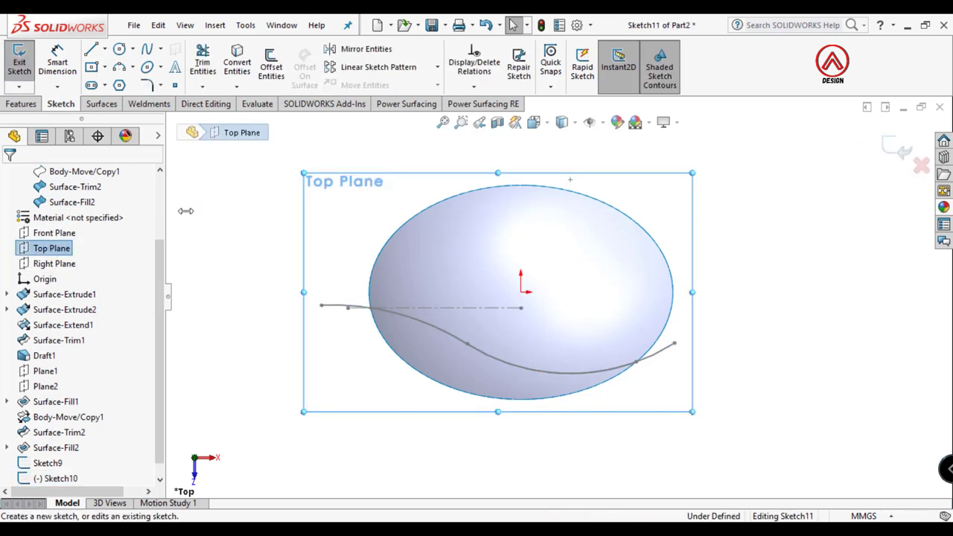
click(105, 49)
click(134, 82)
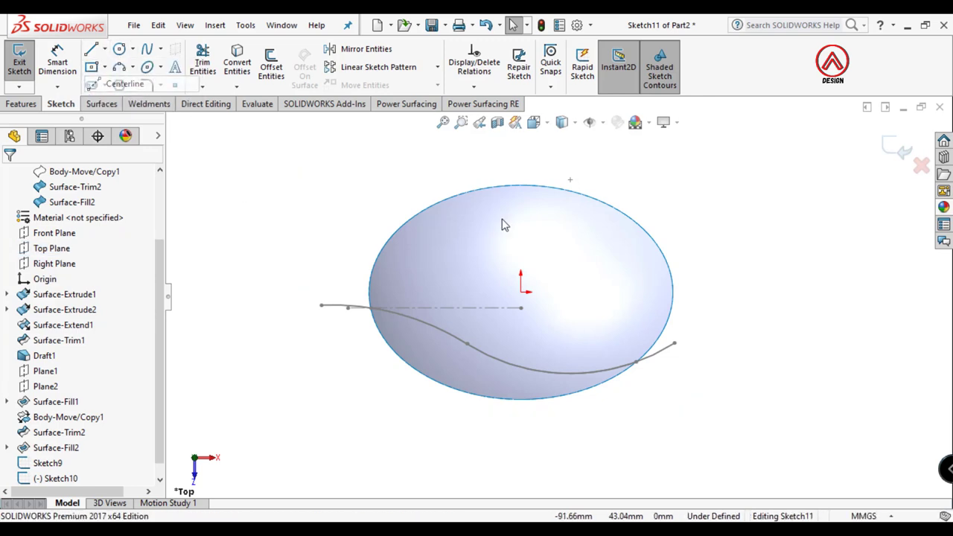
click(522, 262)
click(690, 262)
key(Escape)
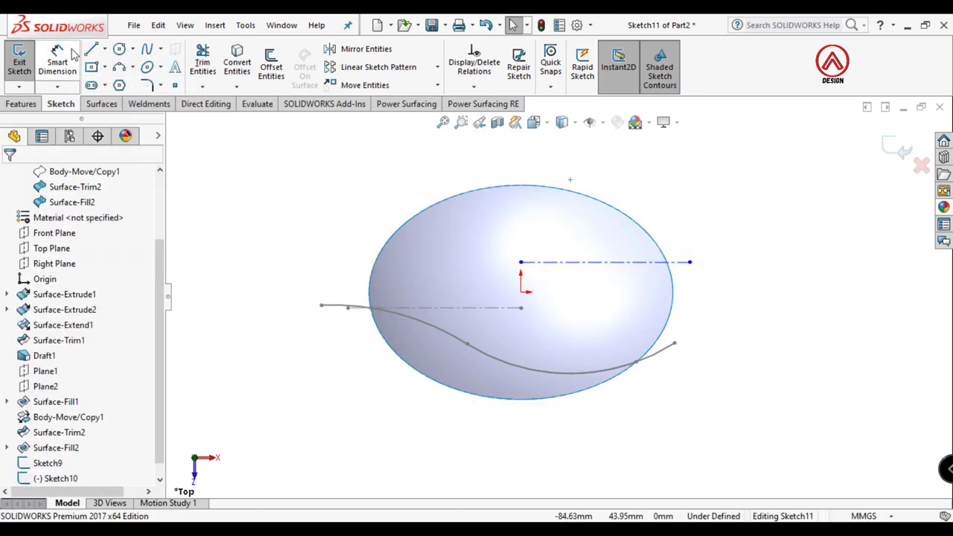
- Dimension the centerline 4 mm from the origin
click(73, 56)
click(522, 291)
click(555, 262)
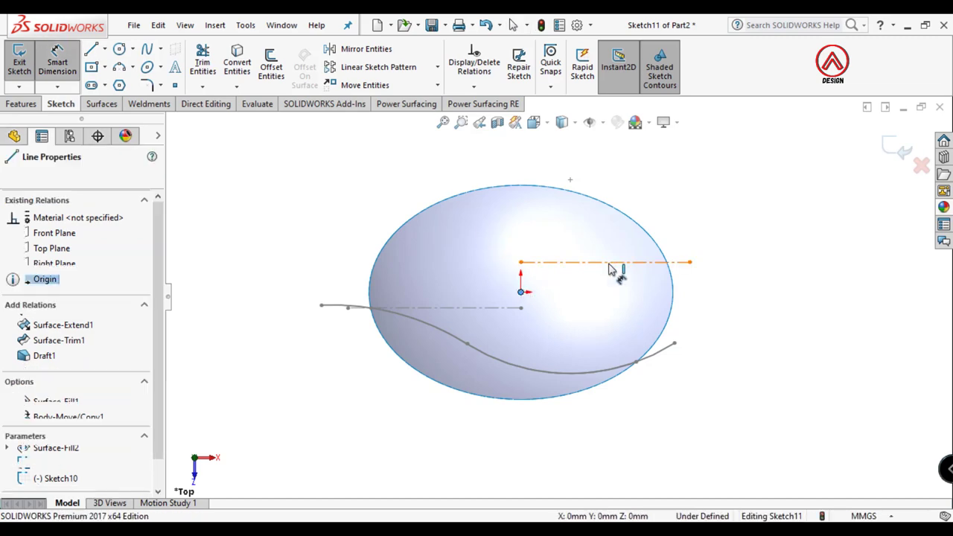
click(780, 281)
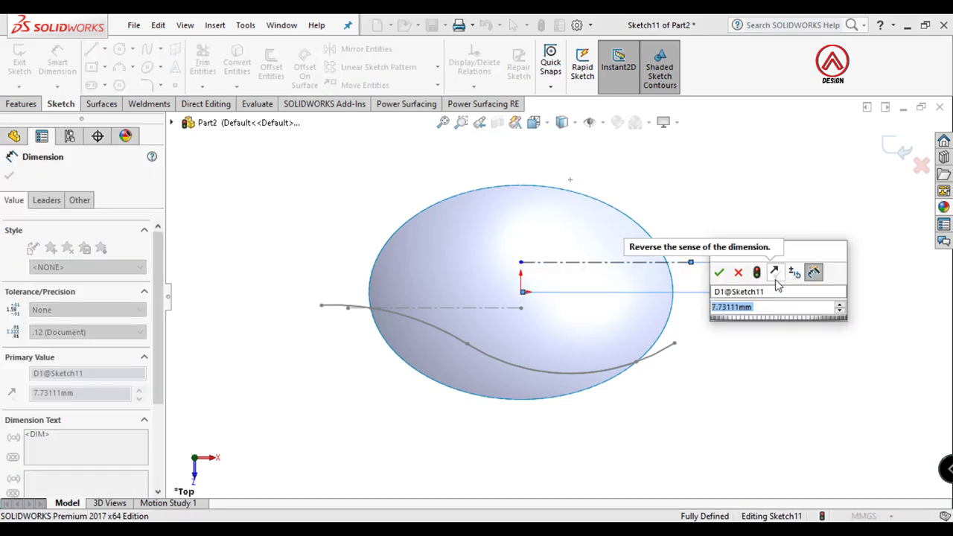
text(4)
key(Return)
key(Escape)
- Stretch the centerline's right end past the ellipse's right edge
key(z)
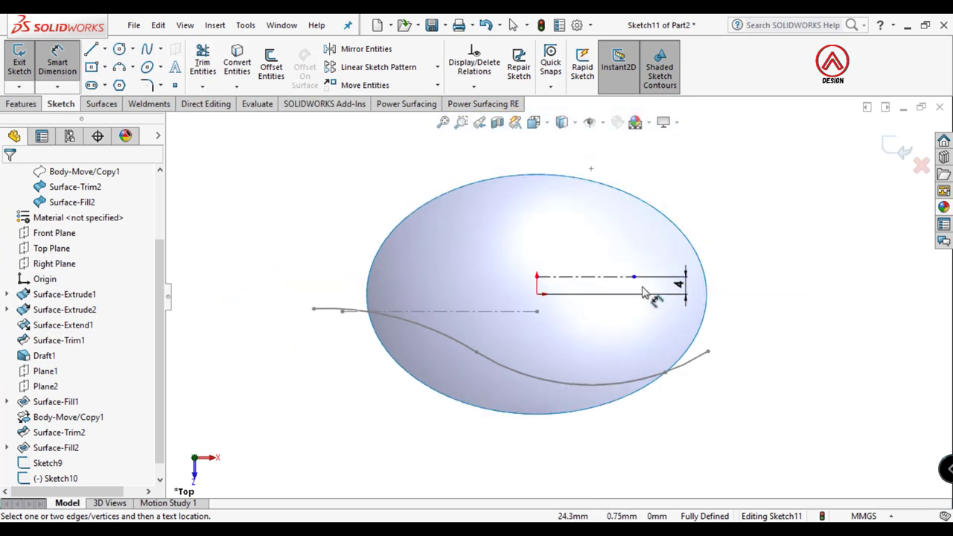
key(Escape)
click(728, 276)
drag(730, 293, 733, 292)
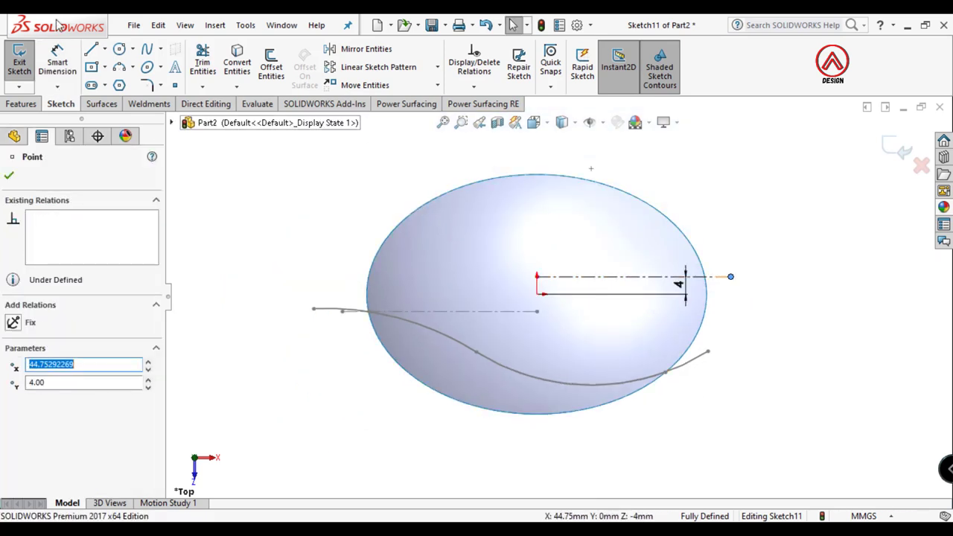
click(119, 68)
scroll(703, 298, down, 2)
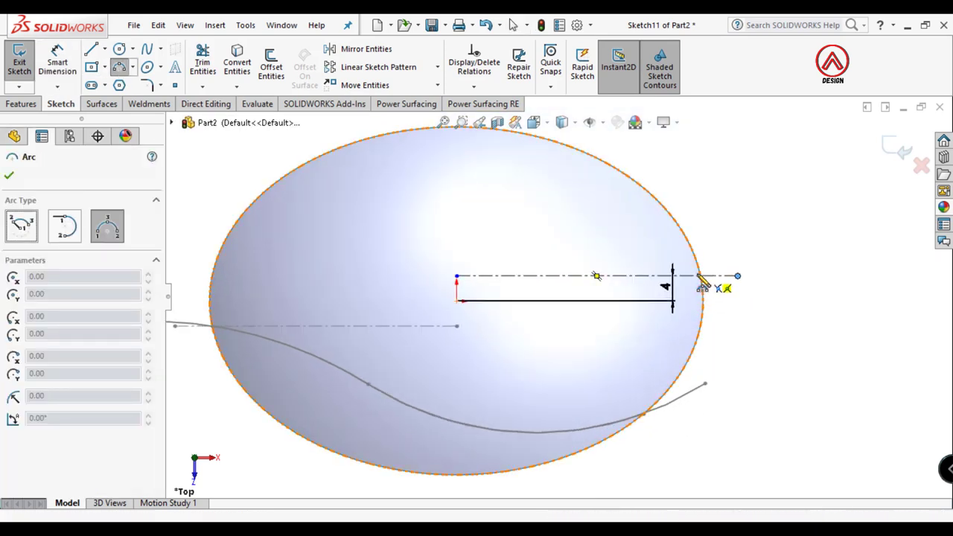
- Draw two joined three-point arcs forming an S-curve from the ellipse's right edge to its upper-left edge
click(700, 276)
click(492, 199)
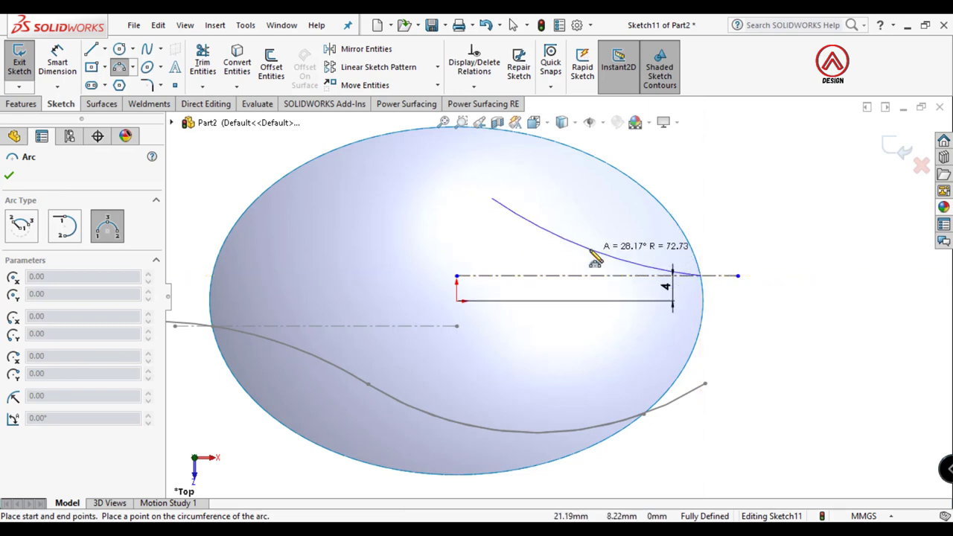
click(592, 252)
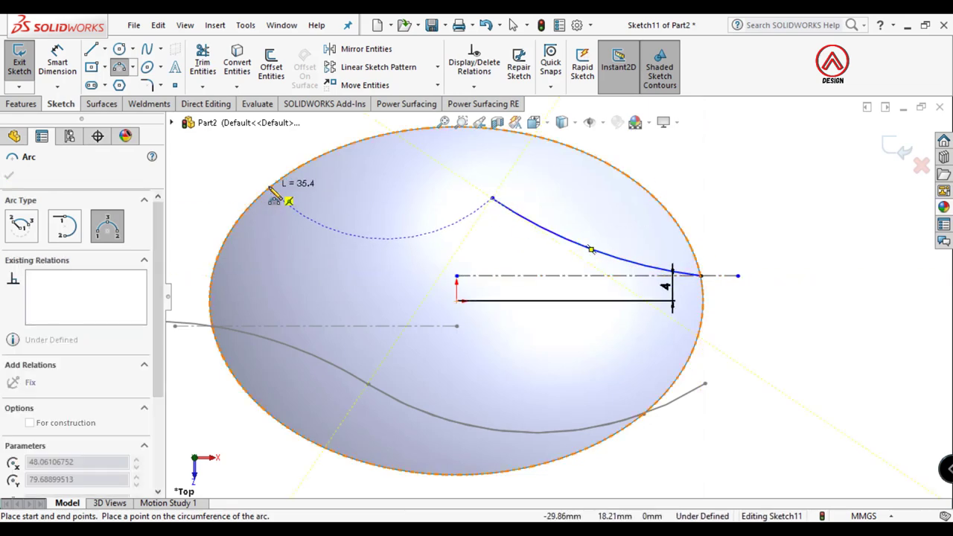
click(270, 187)
click(420, 188)
key(Escape)
drag(491, 198, 540, 226)
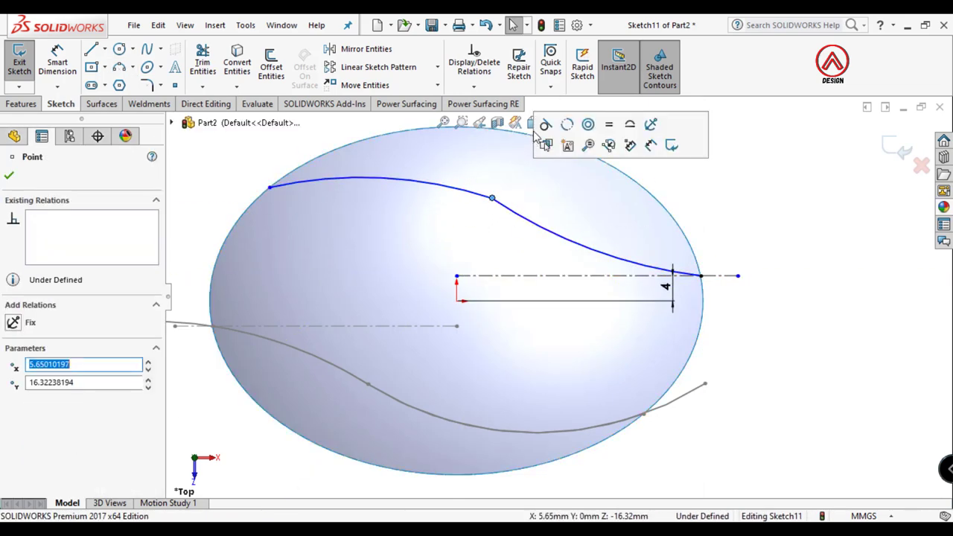
key(Escape)
- Dimension the curve's left end 18 mm from the origin and the arc joint 14 mm horizontally
click(63, 63)
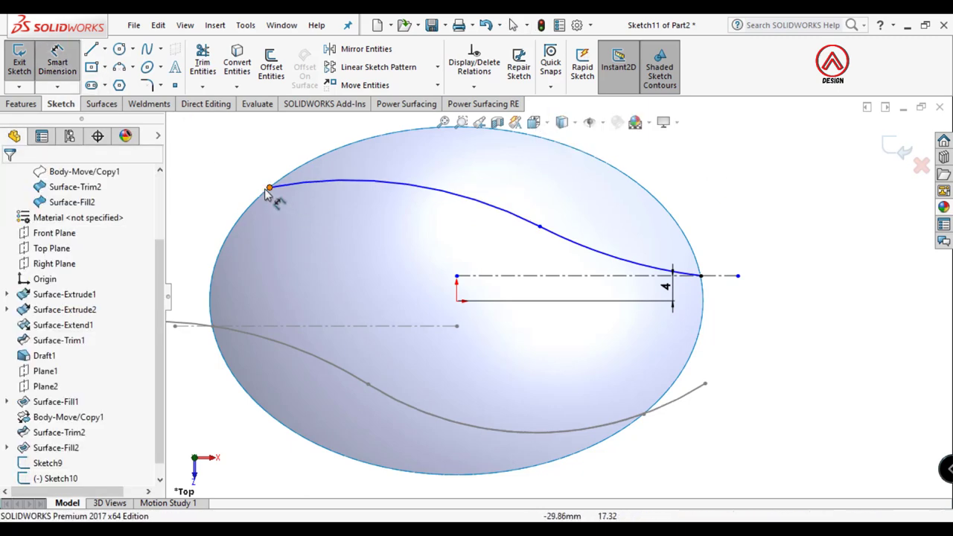
click(270, 187)
click(458, 304)
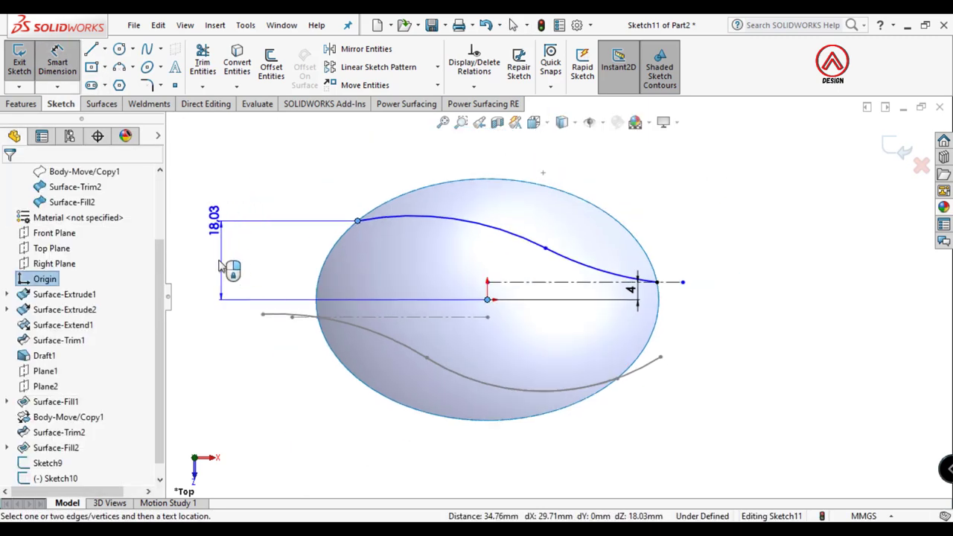
click(236, 271)
text(18)
key(Return)
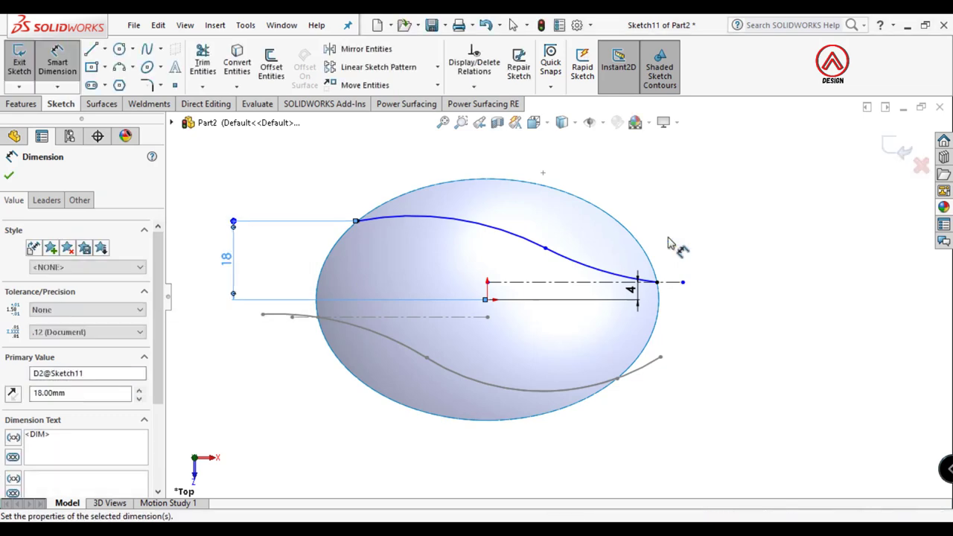
click(546, 250)
click(487, 298)
click(516, 158)
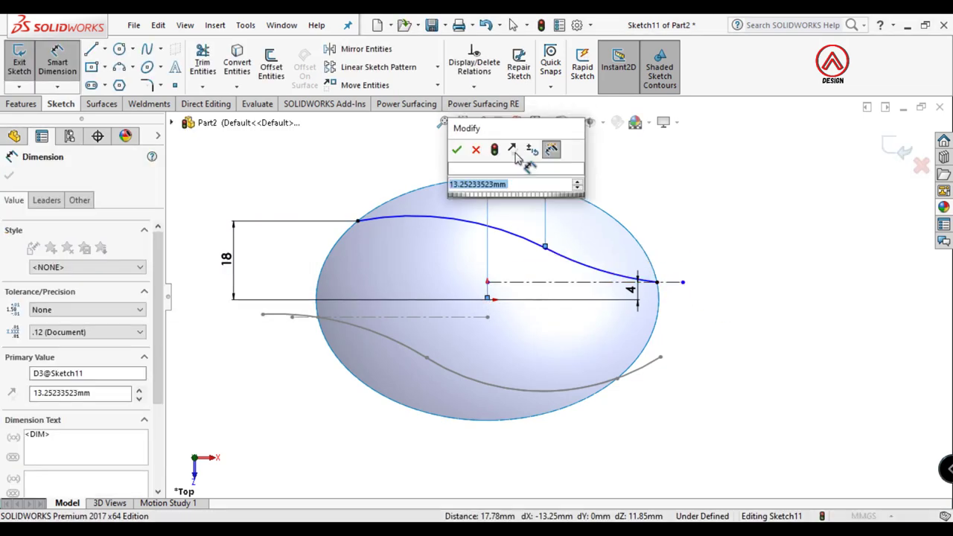
text(14)
key(Return)
- Set the right arc to R65 and the left arc to R50, then exit the sketch
click(583, 262)
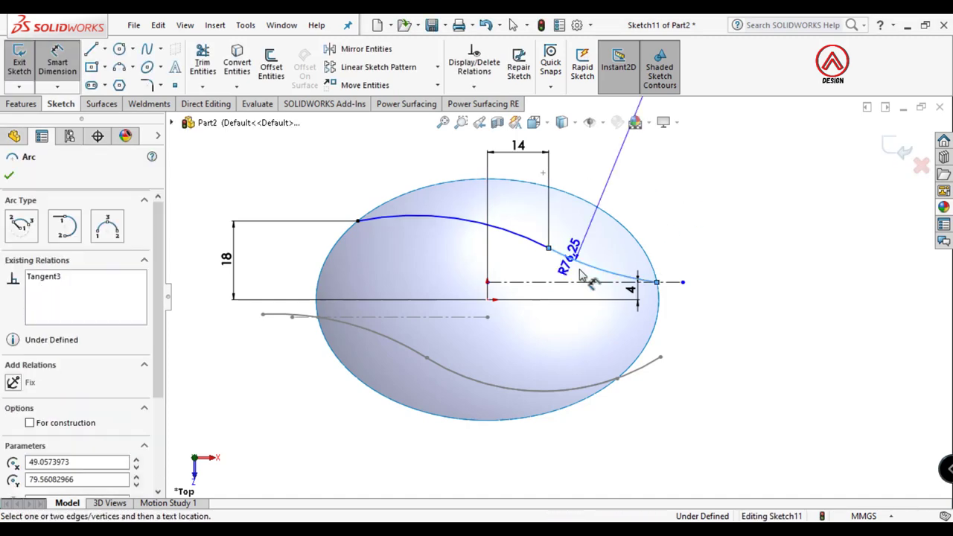
click(579, 327)
text(65)
key(Return)
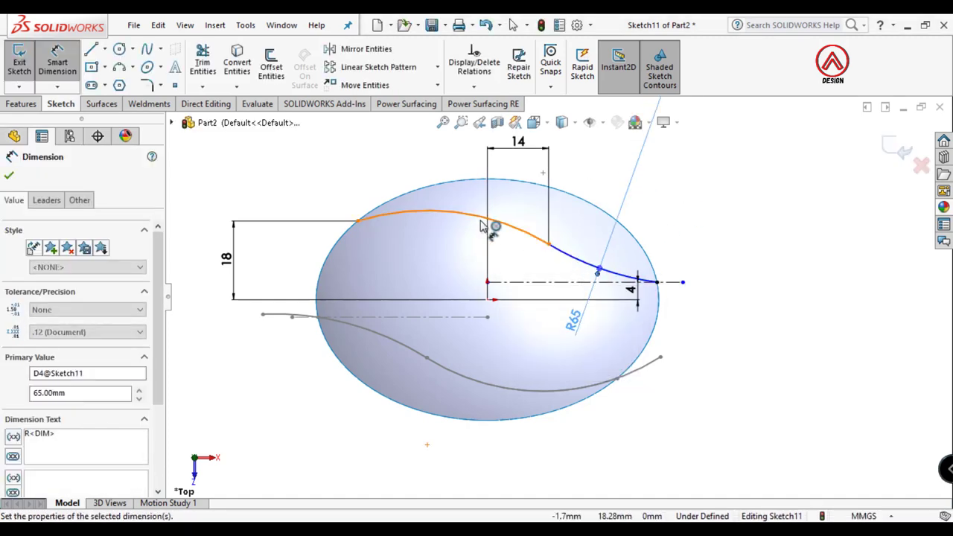
click(494, 215)
click(503, 198)
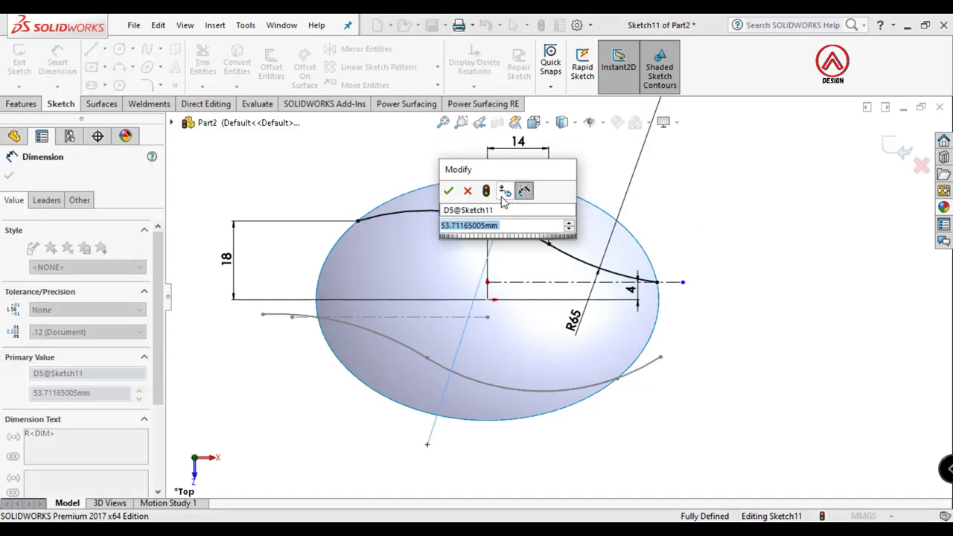
text(50)
key(Return)
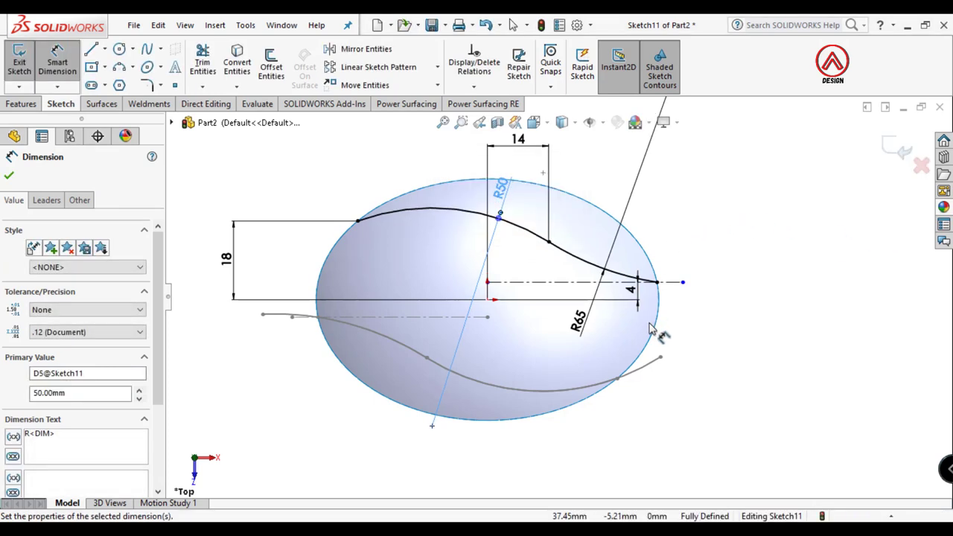
scroll(555, 295, up, 1)
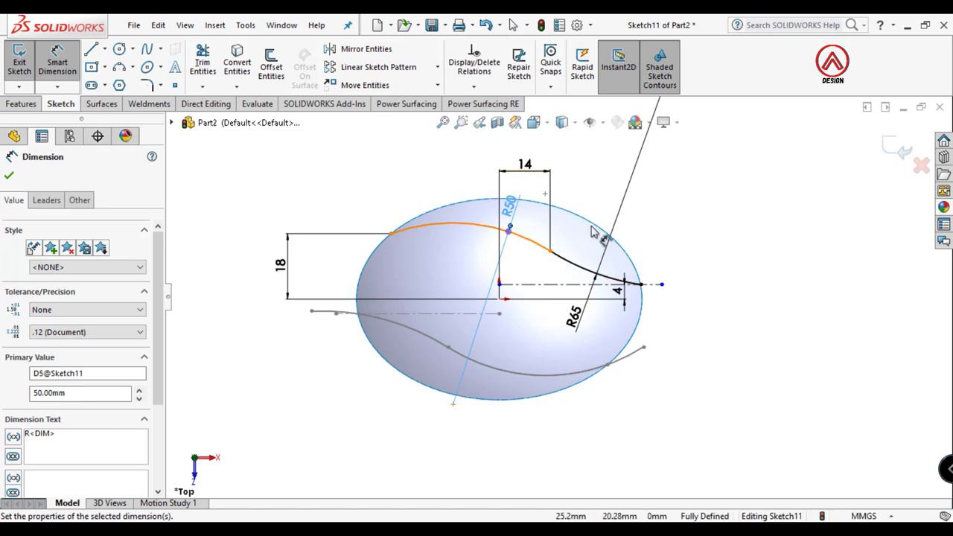
scroll(600, 202, down, 1)
click(898, 149)
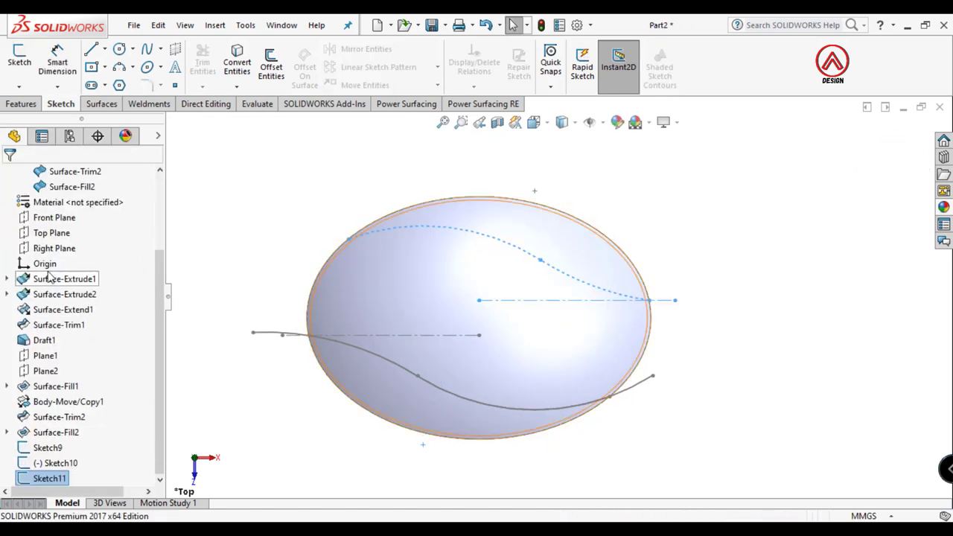
- Create a new Top Plane sketch copying both arcs, extending the curve beyond the ellipse at each end
click(55, 233)
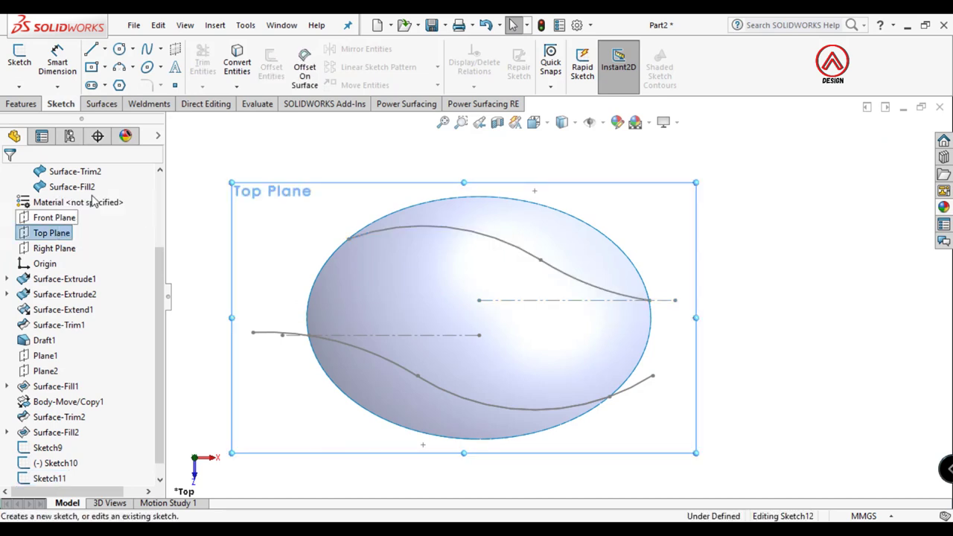
click(19, 58)
click(237, 60)
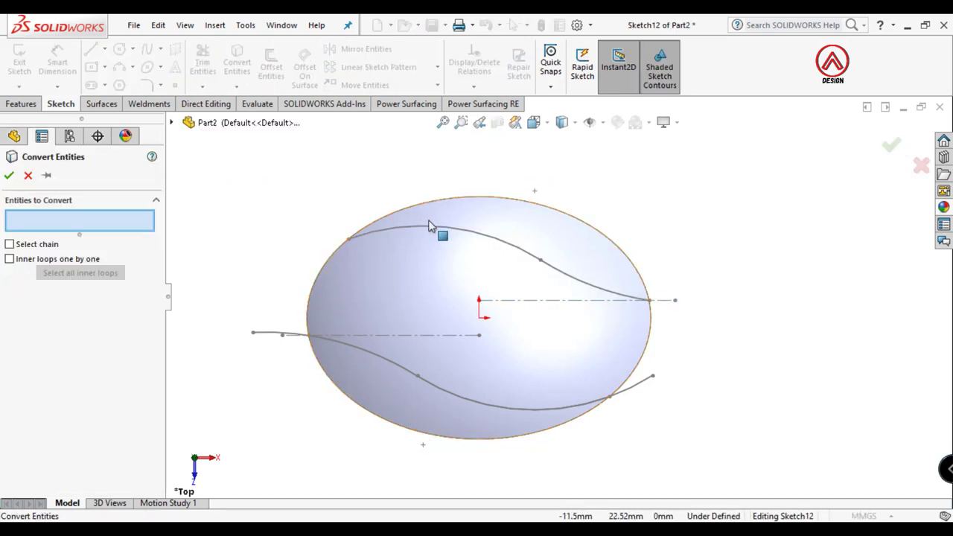
click(430, 230)
click(551, 274)
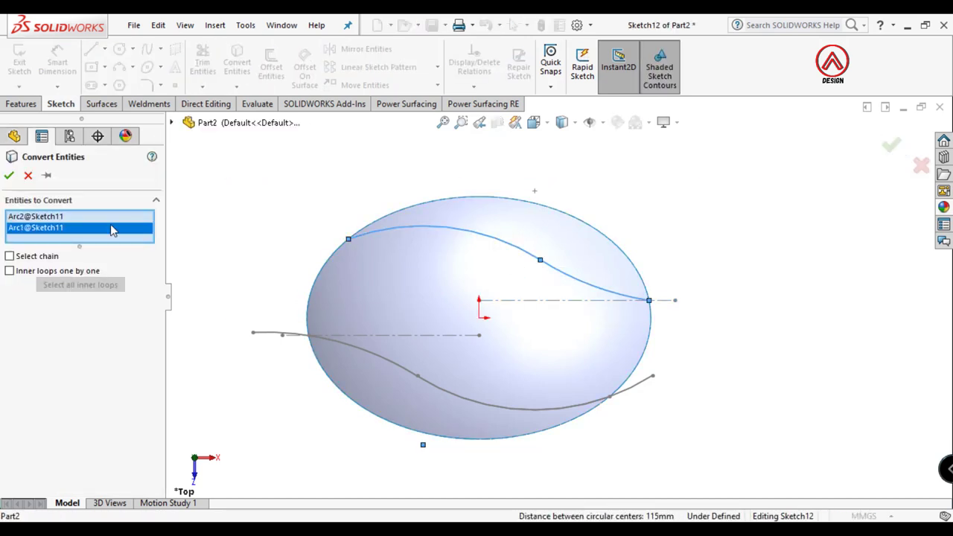
click(8, 176)
drag(350, 245, 315, 258)
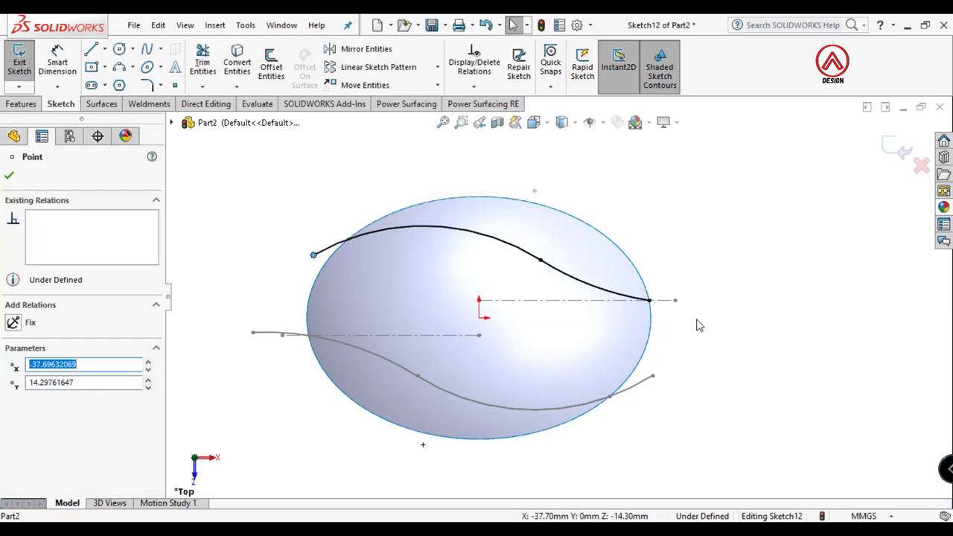
drag(652, 305, 717, 303)
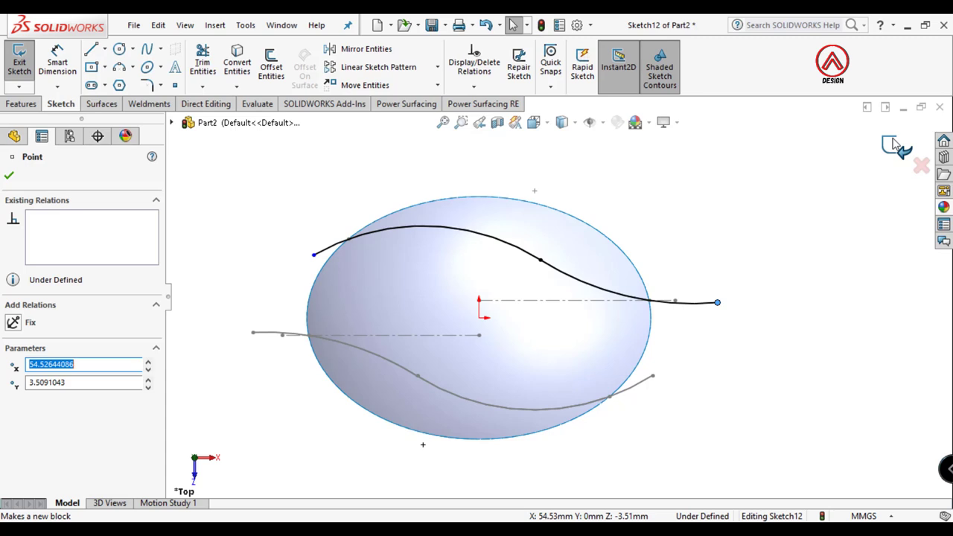
click(900, 148)
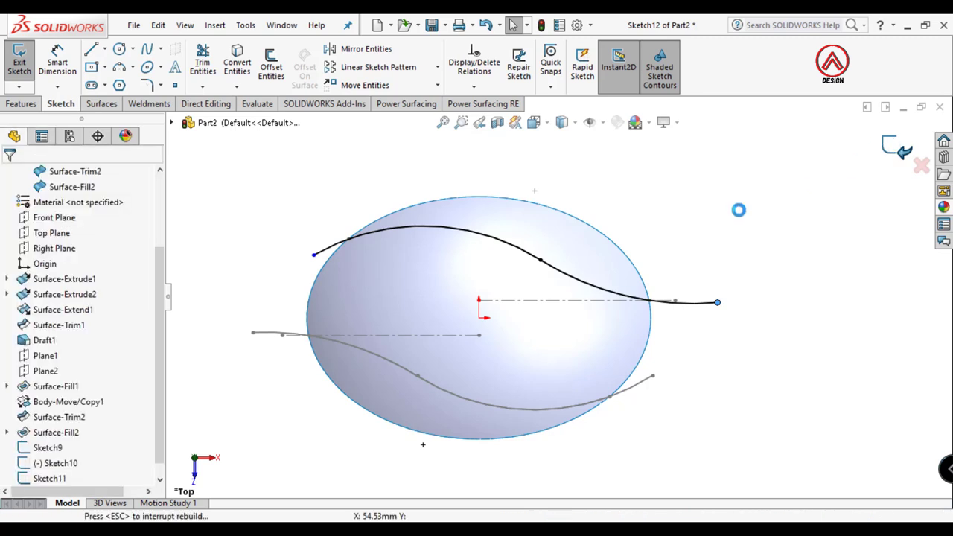
- Hide the dimensioned construction sketch and select Sketch10
click(41, 447)
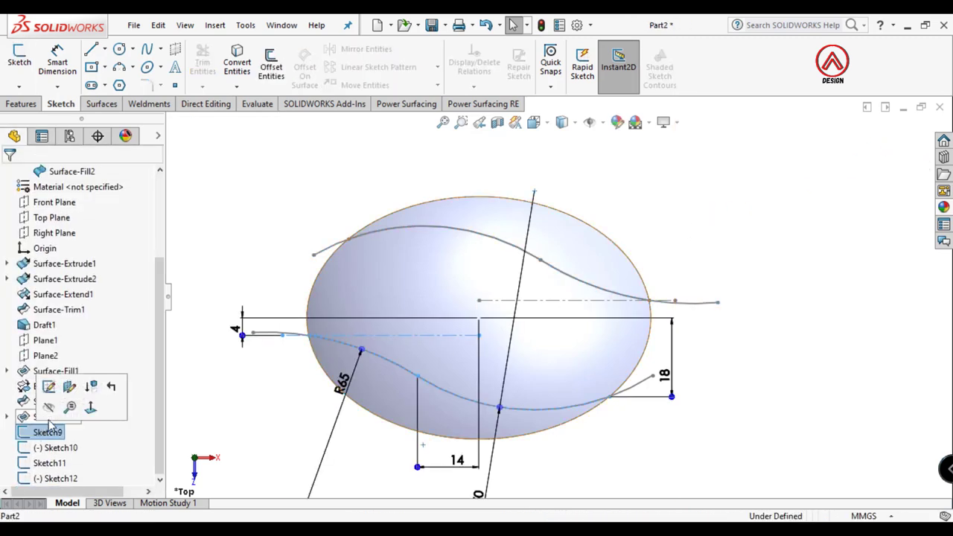
click(47, 462)
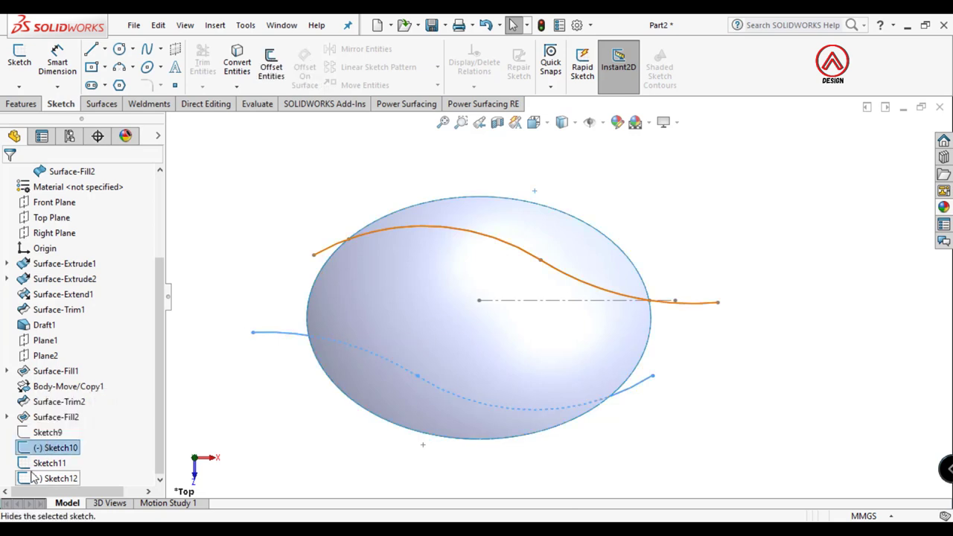
click(39, 438)
click(40, 440)
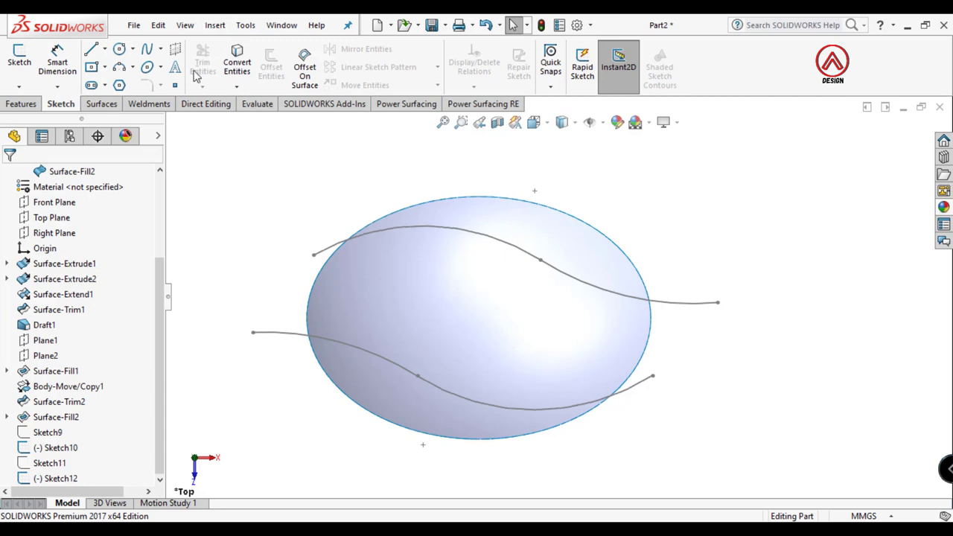
click(42, 447)
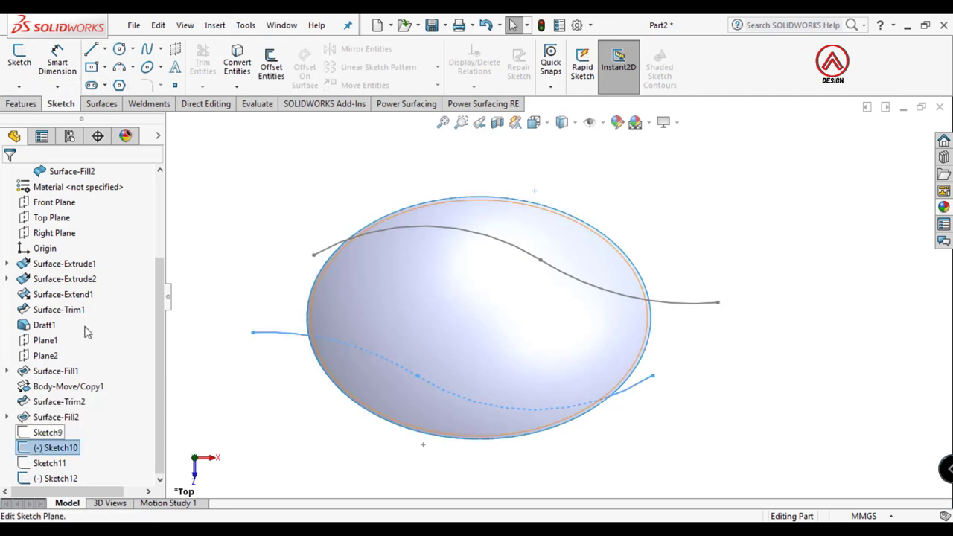
click(86, 106)
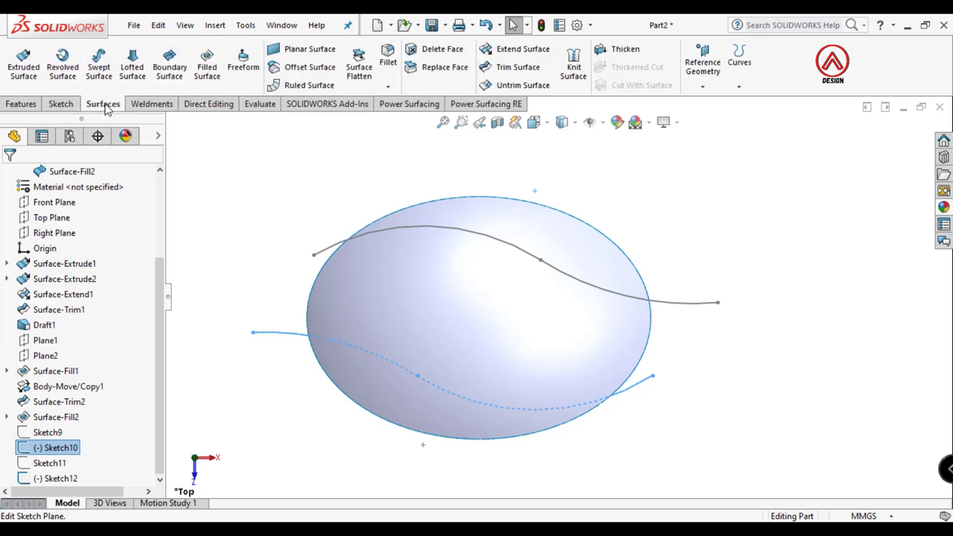
- Trim the elliptical surface with Sketch12, removing the piece above the upper curve
click(533, 72)
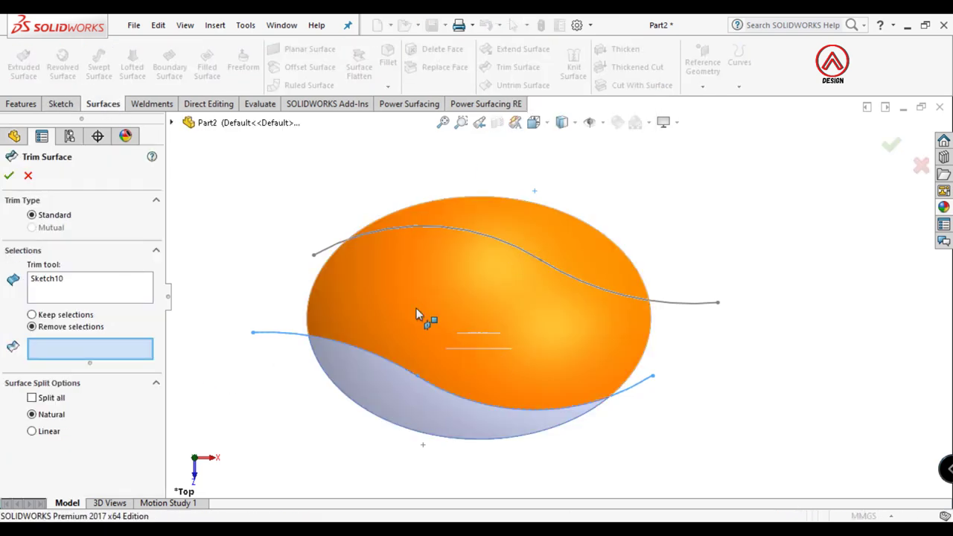
click(82, 298)
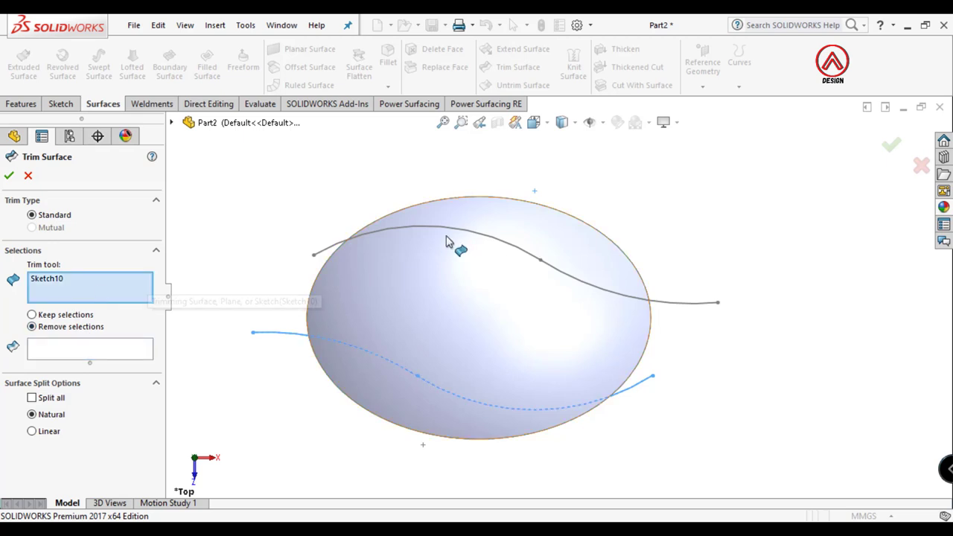
click(468, 232)
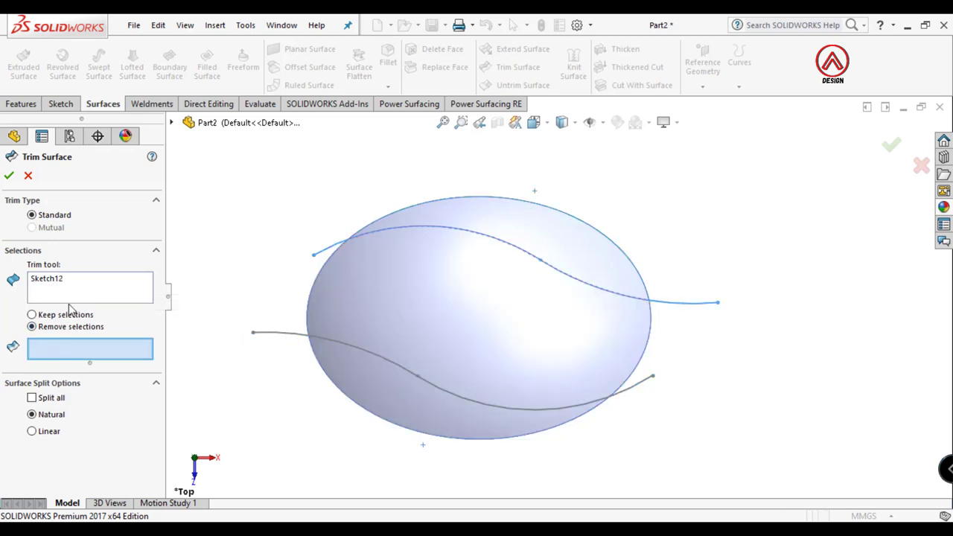
click(516, 234)
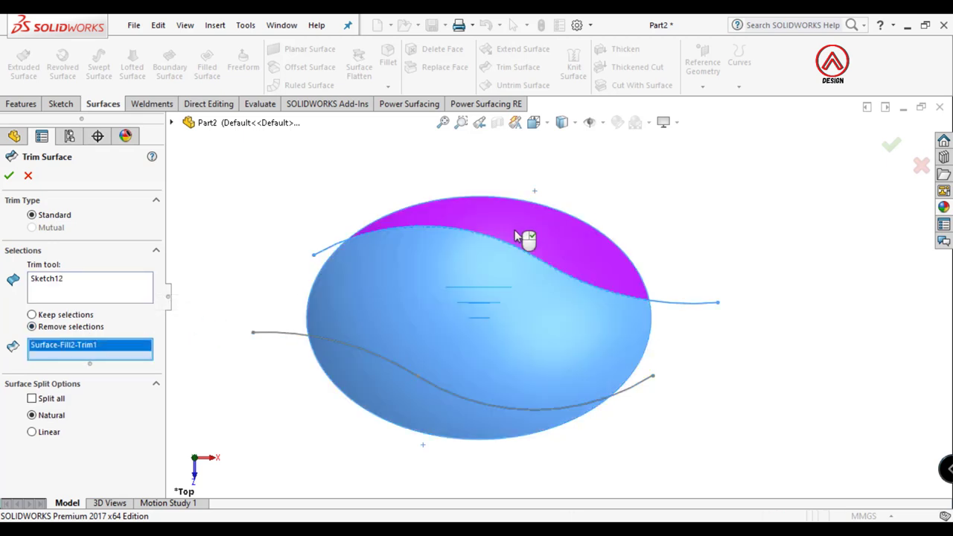
click(8, 176)
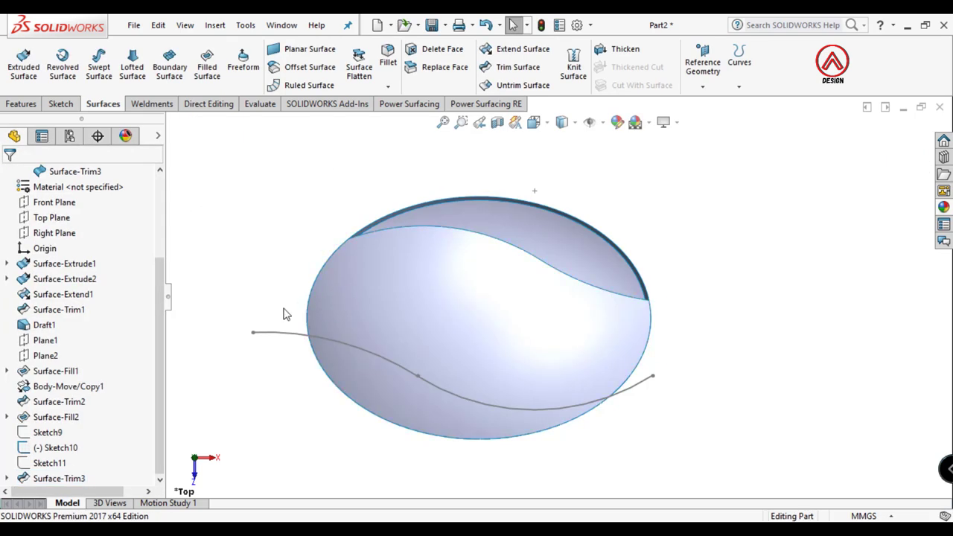
- Trim the surface again with Sketch10, removing the piece below the lower curve
click(508, 67)
click(262, 342)
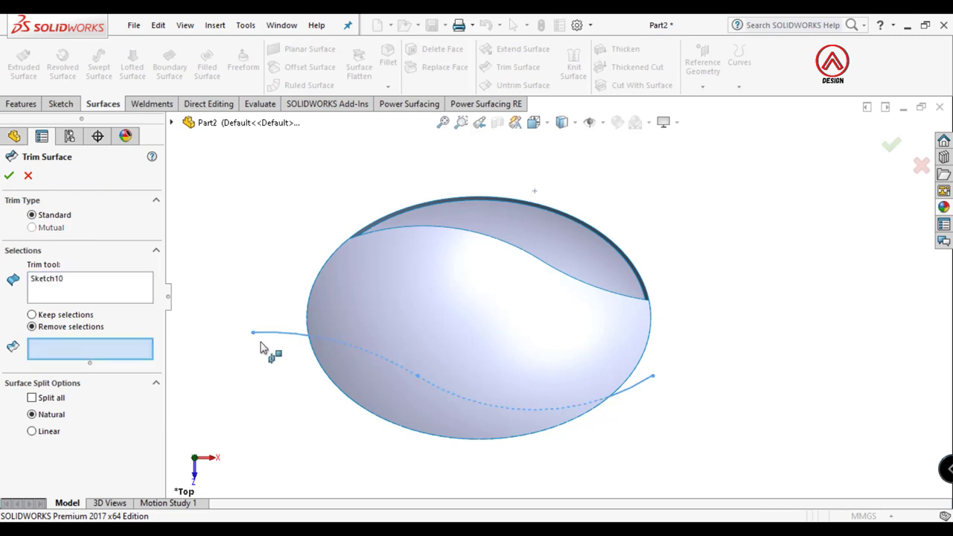
click(380, 383)
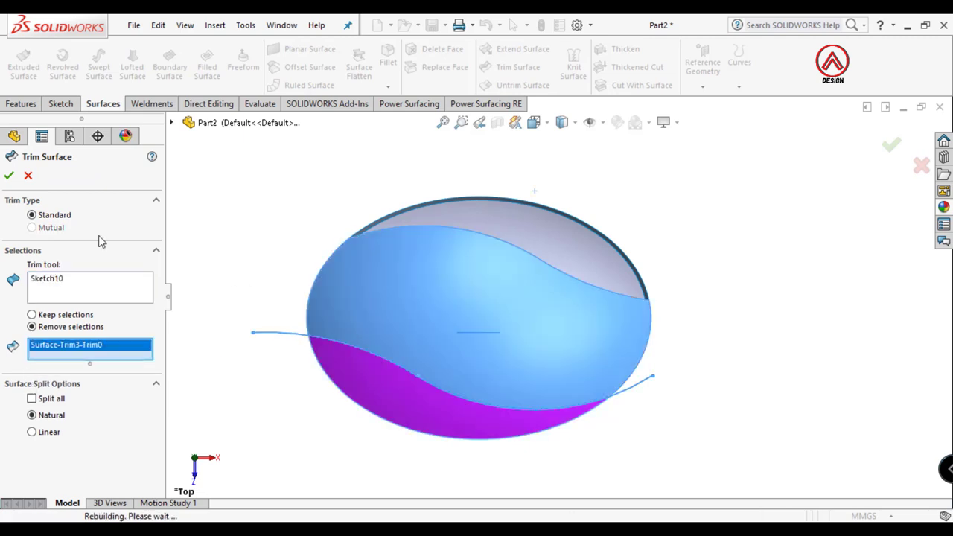
click(9, 176)
mouse_move(409, 345)
middle_down()
mouse_move(454, 319)
mouse_move(659, 249)
middle_up()
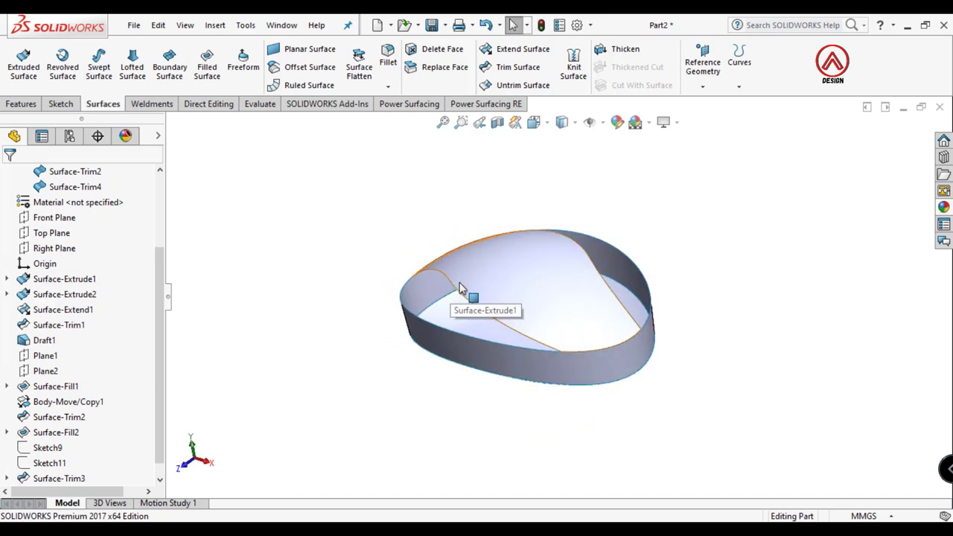
- Create Plane3 through the trimmed-edge vertex, using the Right Plane as second reference
middle_drag(454, 297, 490, 335)
click(475, 298)
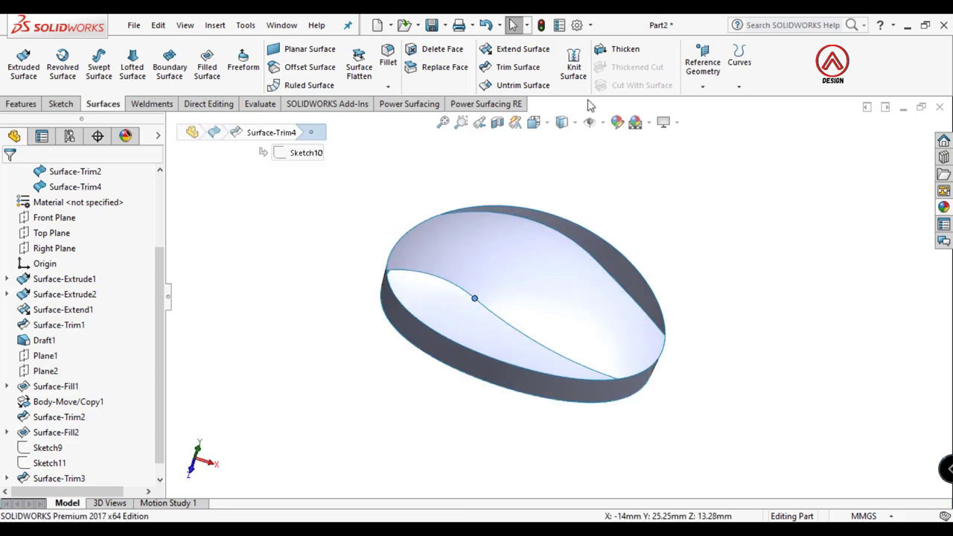
click(705, 60)
click(715, 100)
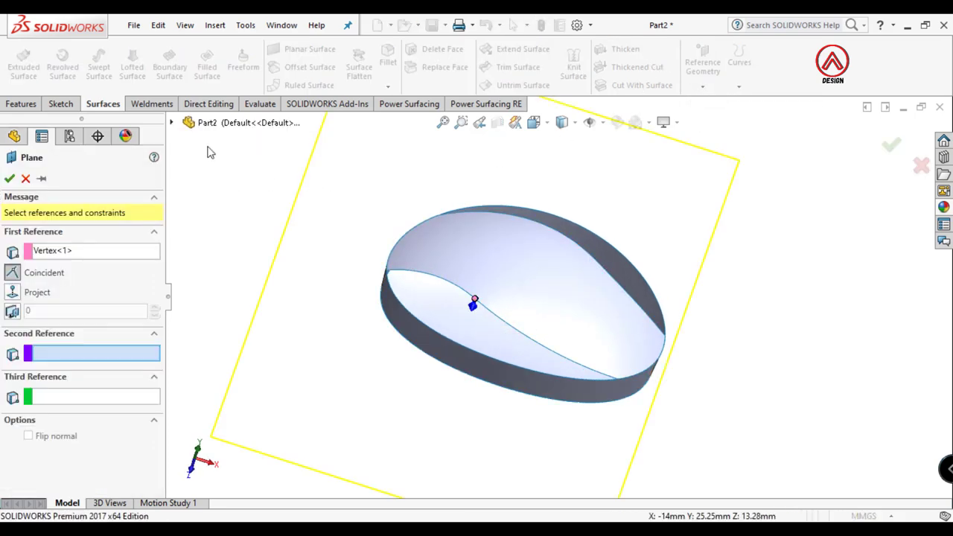
click(173, 123)
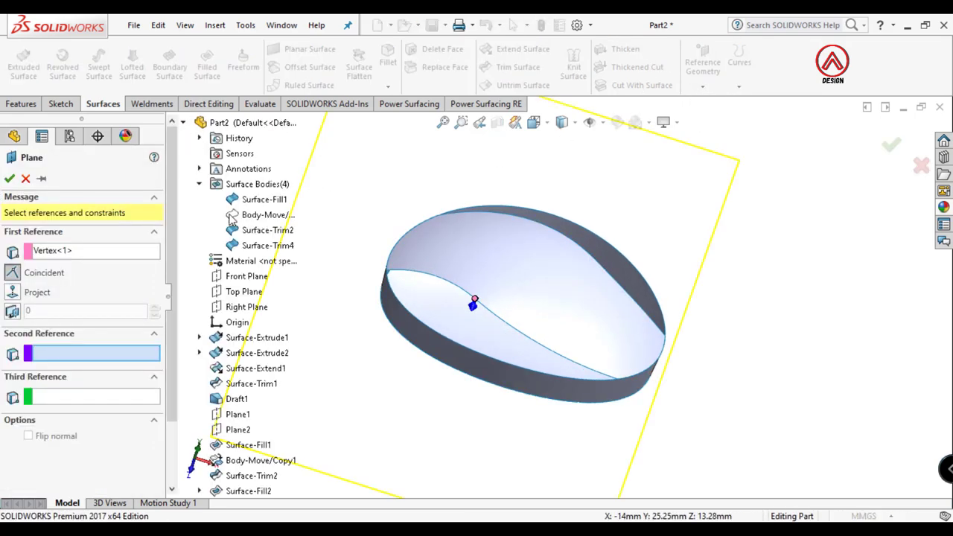
click(237, 309)
click(10, 178)
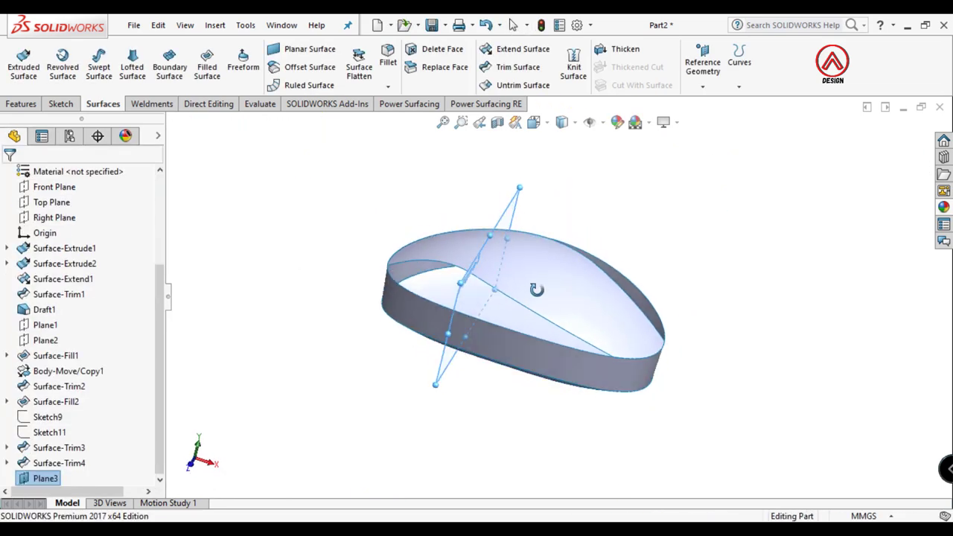
mouse_move(477, 215)
middle_down()
mouse_move(474, 251)
mouse_move(477, 187)
mouse_move(501, 251)
middle_up()
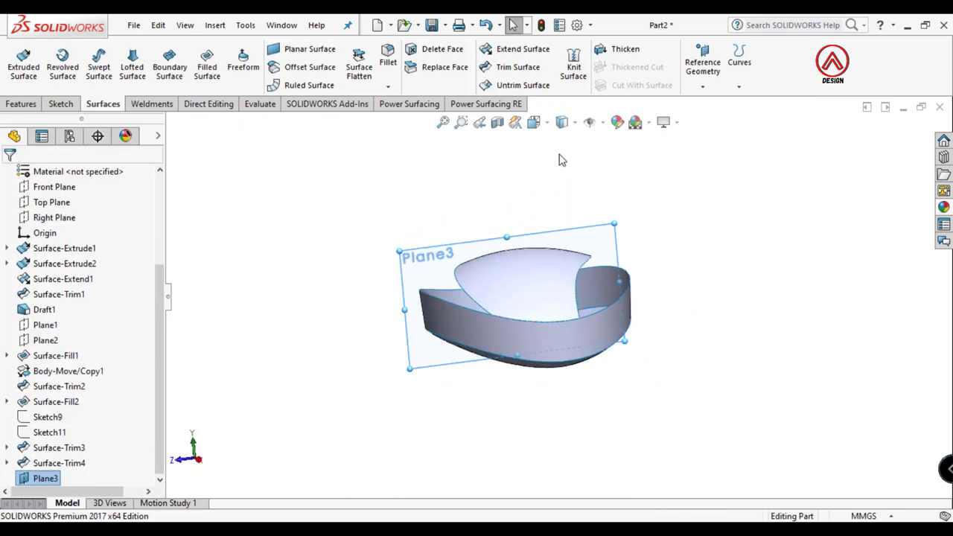
- View the model normal to Plane3 with a section cut applied
click(534, 122)
click(611, 197)
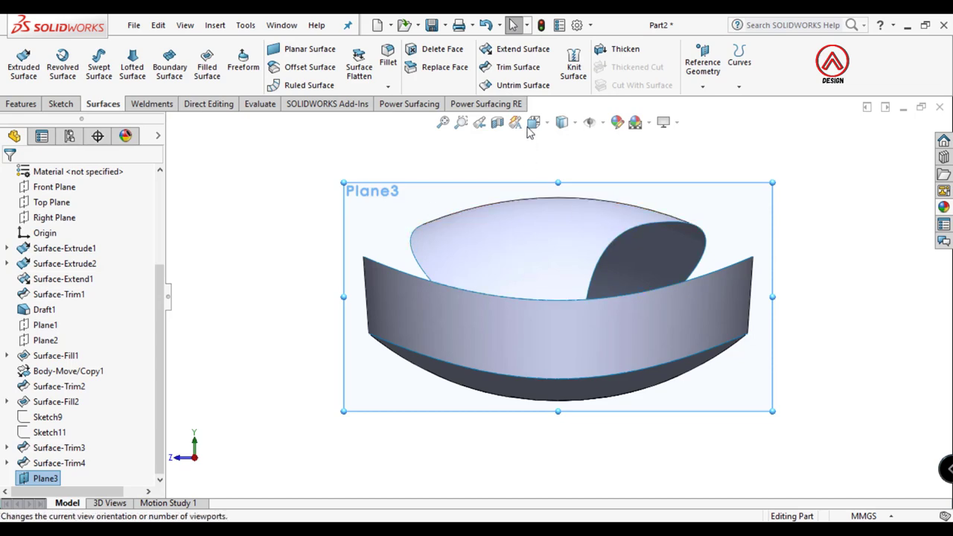
click(497, 123)
click(9, 178)
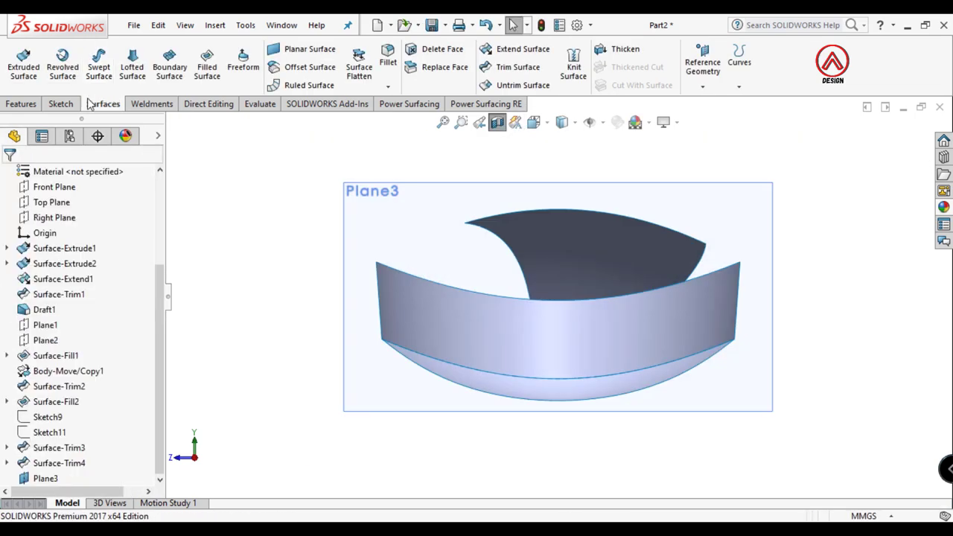
- Sketch a three-point arc on Plane3 from the wall's top corner to the trimmed edge
click(341, 220)
click(62, 103)
click(19, 63)
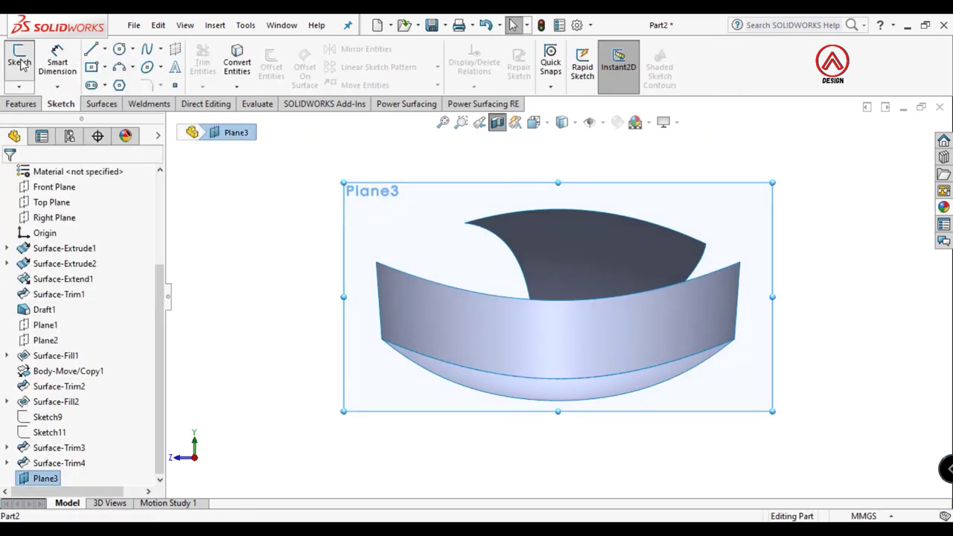
click(119, 67)
click(464, 223)
scroll(388, 264, down, 3)
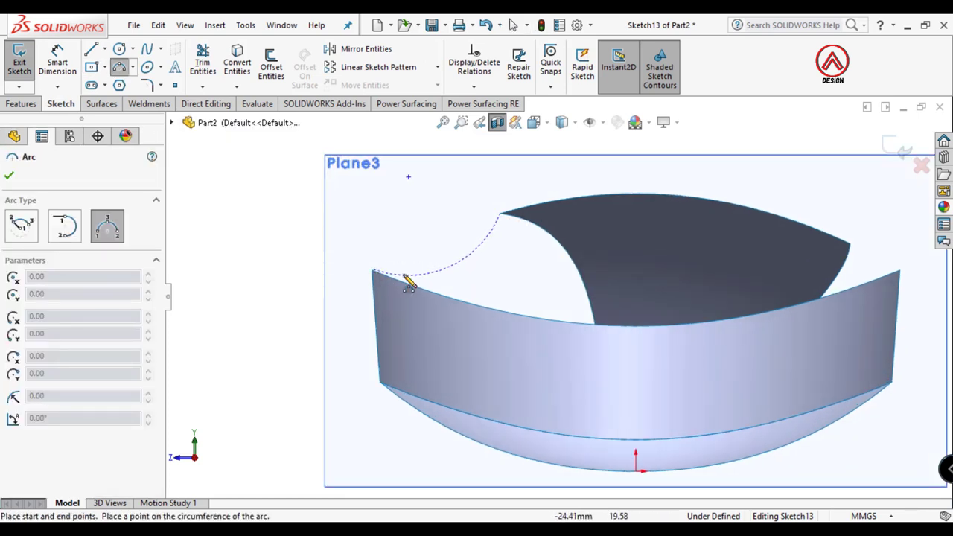
click(438, 279)
key(Escape)
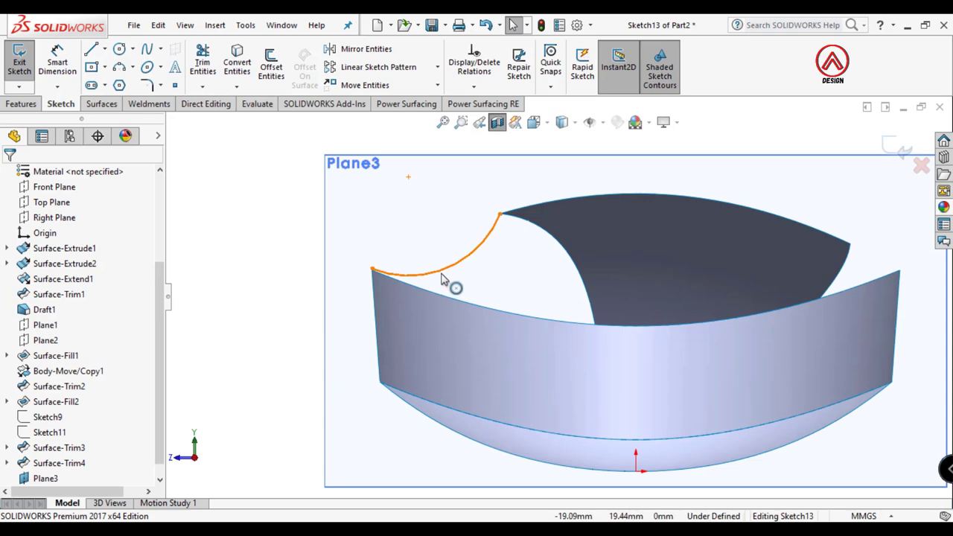
- Add a Pierce relation between the arc's left endpoint and the wall's top edge
middle_drag(395, 276, 387, 298)
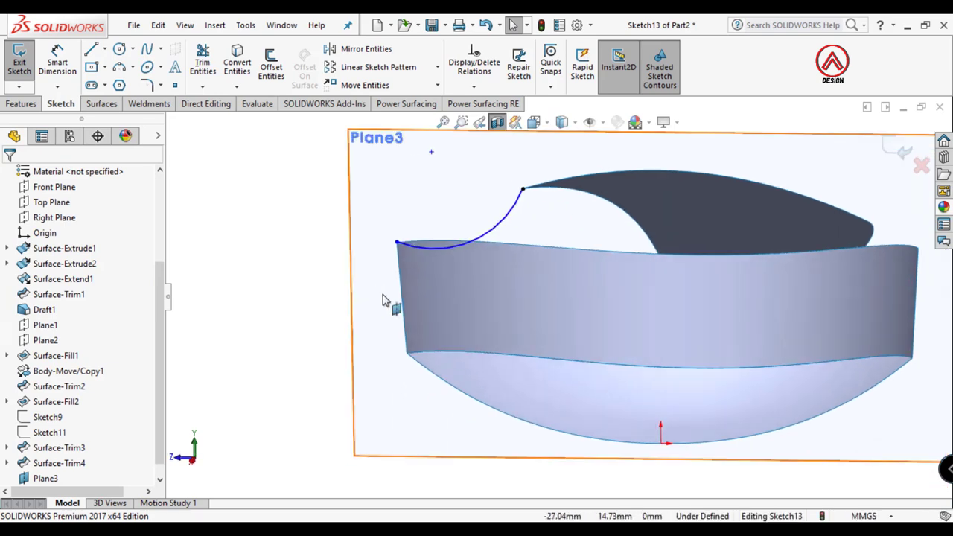
click(397, 243)
ctrl+click(409, 246)
click(453, 183)
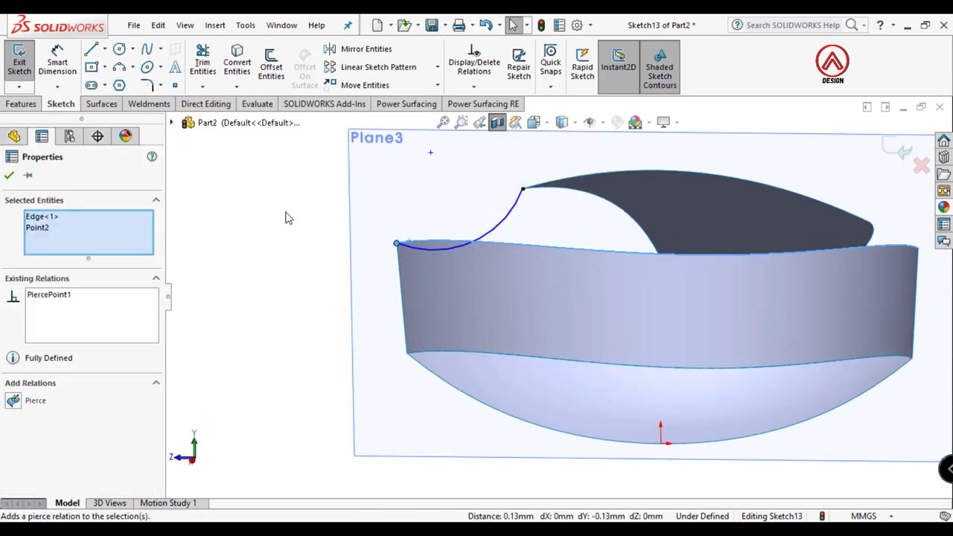
click(284, 214)
- Dimension the arc to radius 20 and exit Sketch13
click(58, 63)
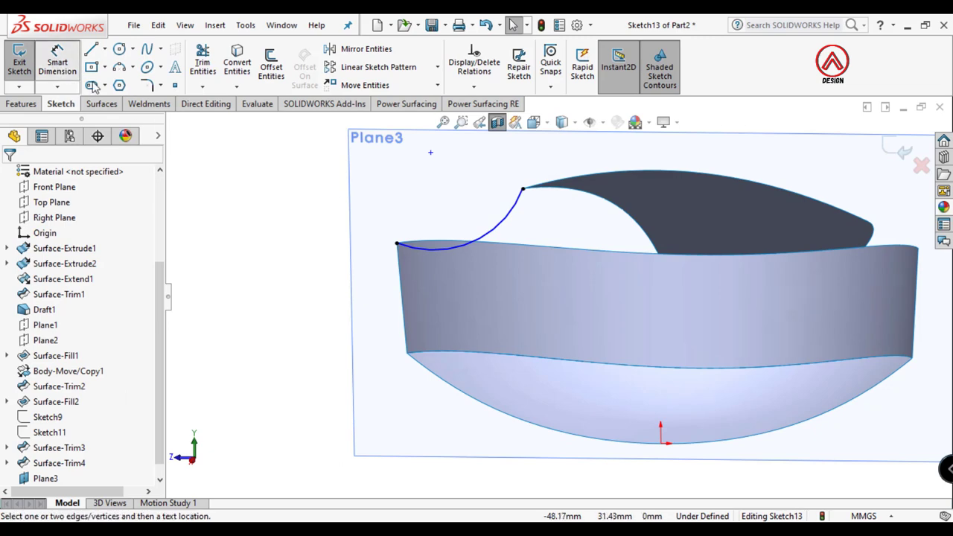
click(492, 237)
click(514, 275)
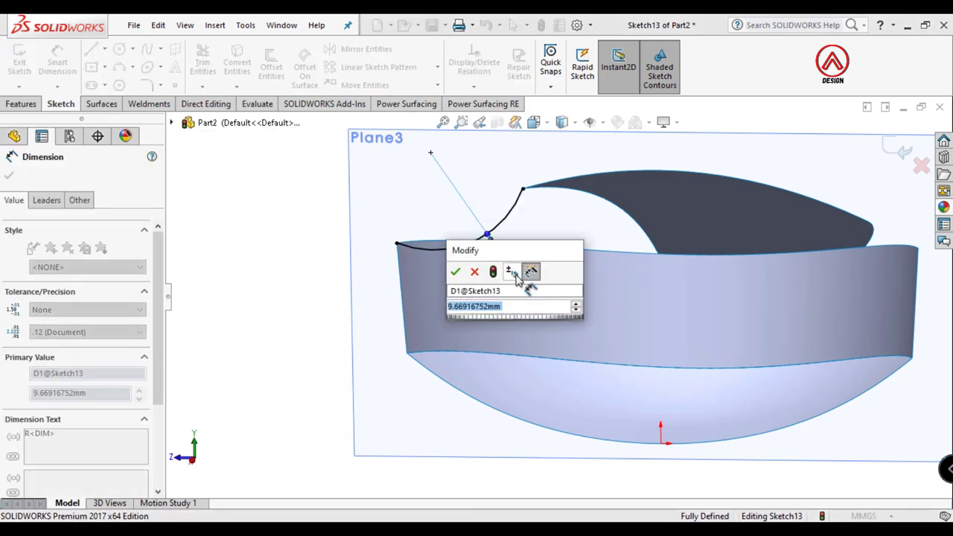
text(20)
key(Return)
click(266, 313)
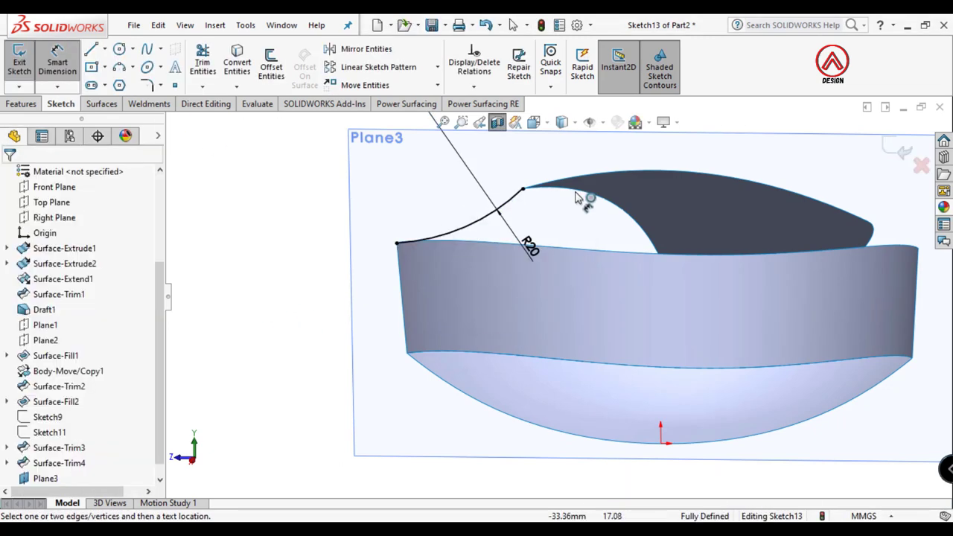
click(904, 152)
- Hide Plane3 and create Plane4 through the trim curve's endpoint, referencing the Right Plane
middle_drag(732, 262, 772, 313)
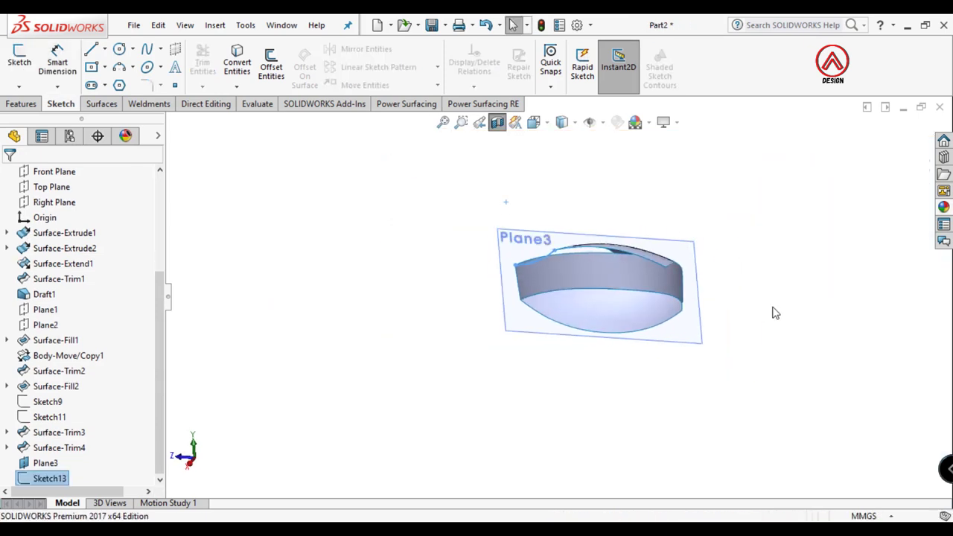
middle_drag(494, 123, 713, 323)
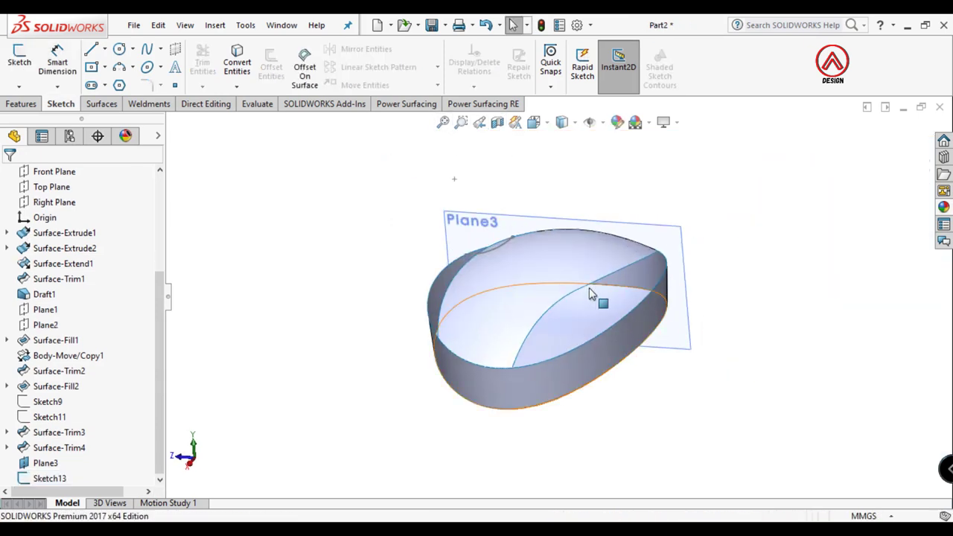
click(674, 241)
click(729, 192)
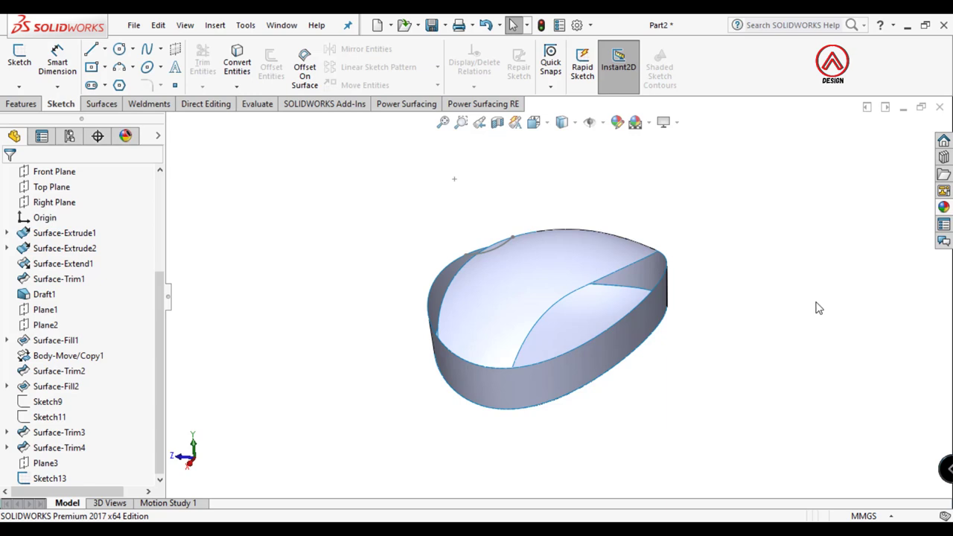
click(579, 291)
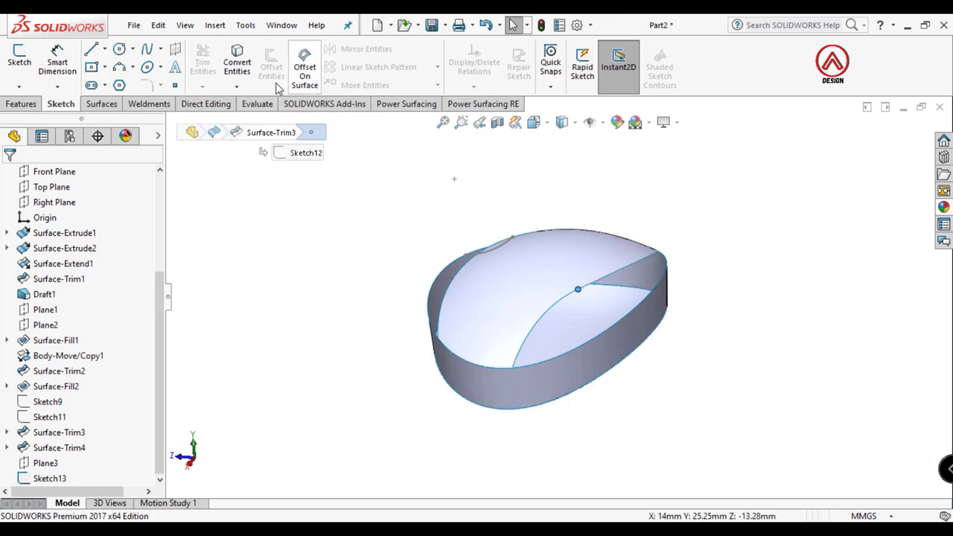
click(23, 104)
click(558, 51)
click(568, 103)
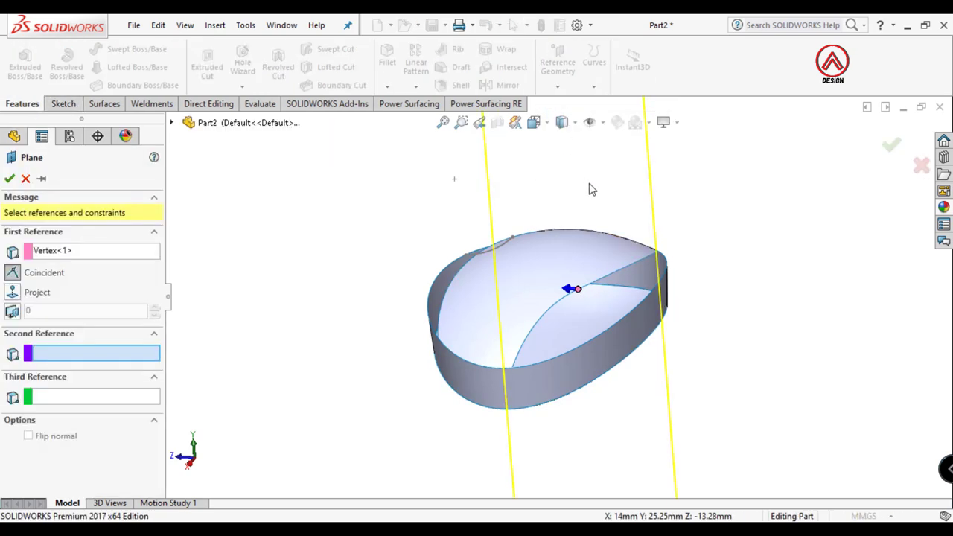
click(172, 122)
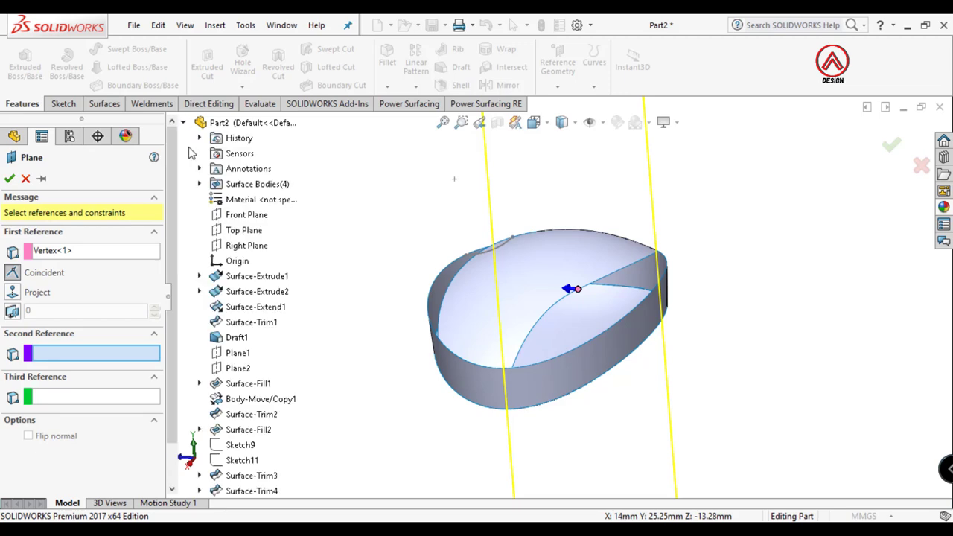
click(237, 246)
click(9, 178)
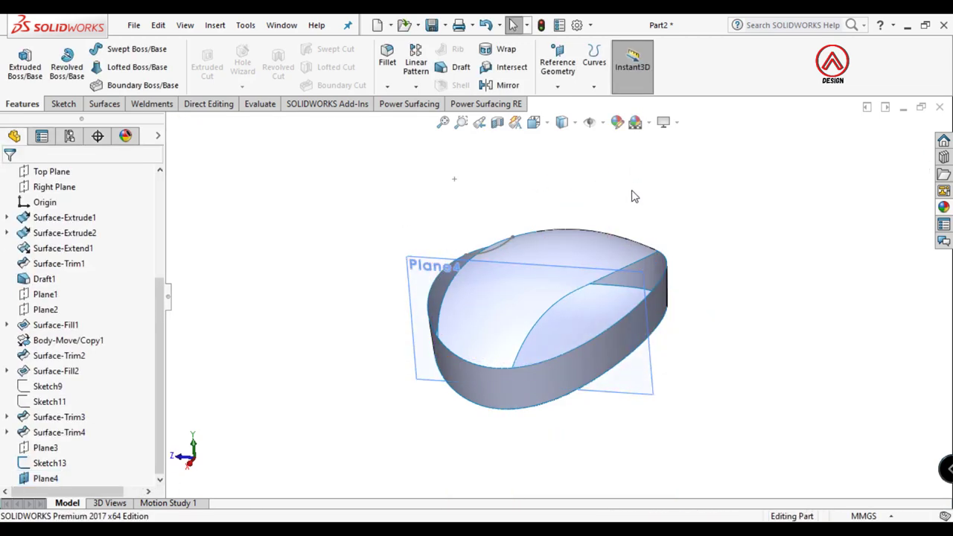
- View the model normal to Plane4 with a section cut along it
click(645, 380)
click(764, 332)
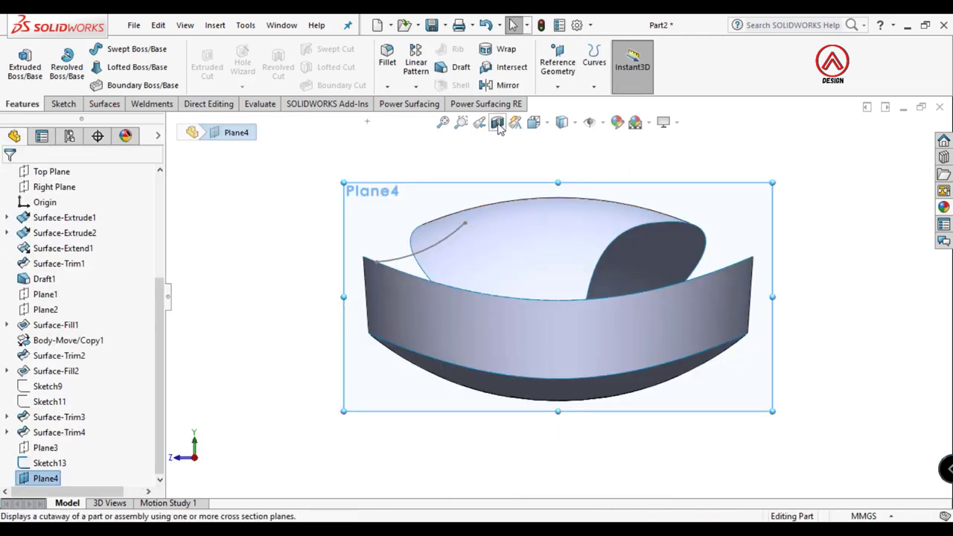
click(498, 122)
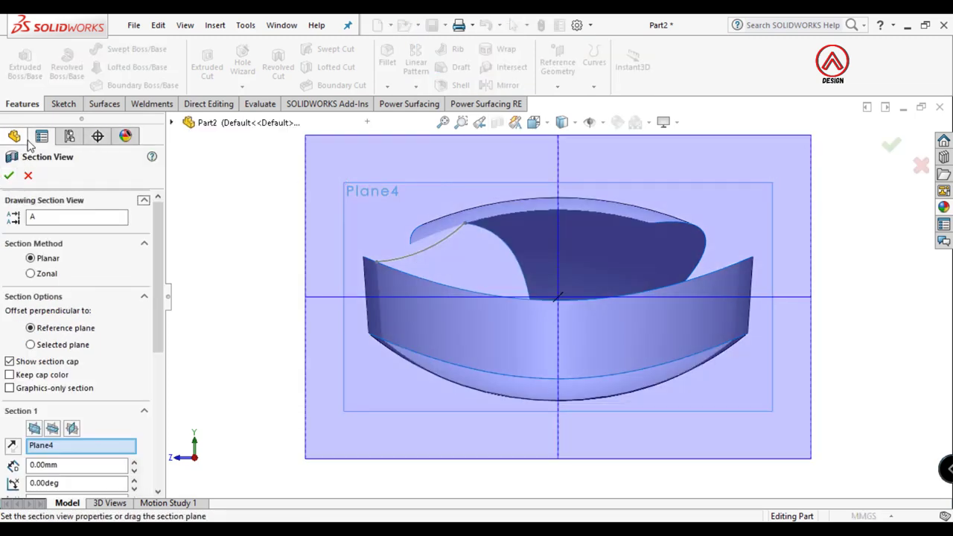
click(9, 175)
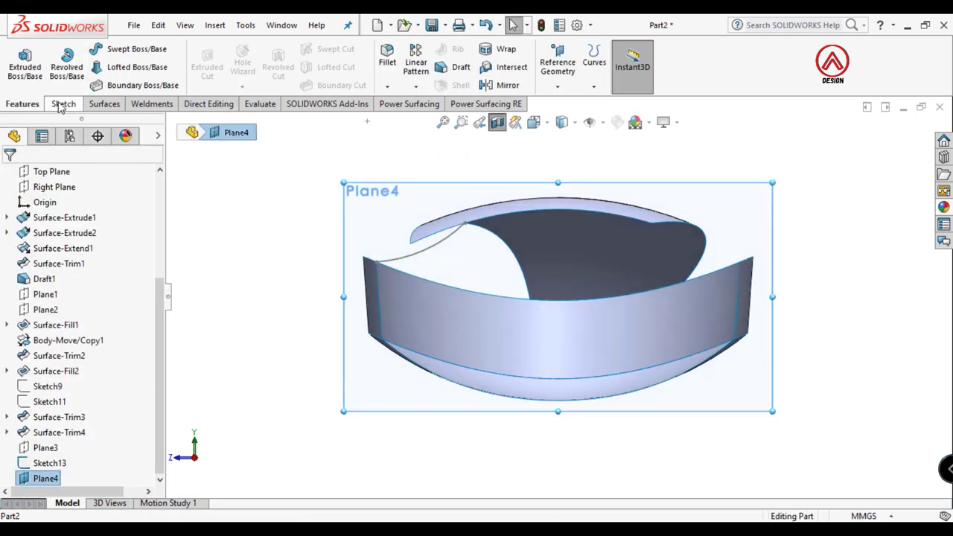
- On Plane4, sketch a 3-point arc from the trim curve's endpoint to the side wall
click(61, 104)
click(19, 60)
click(119, 66)
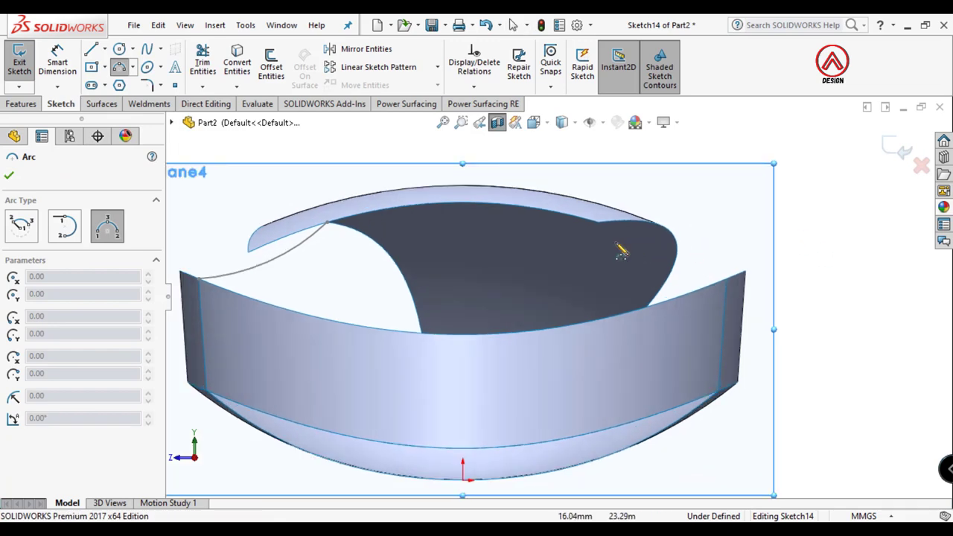
click(601, 223)
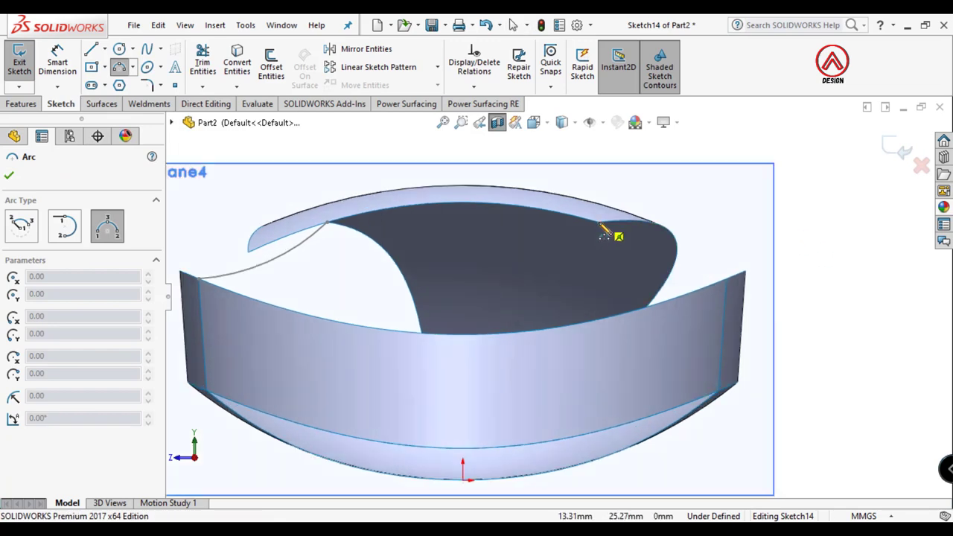
click(745, 273)
click(702, 266)
key(Escape)
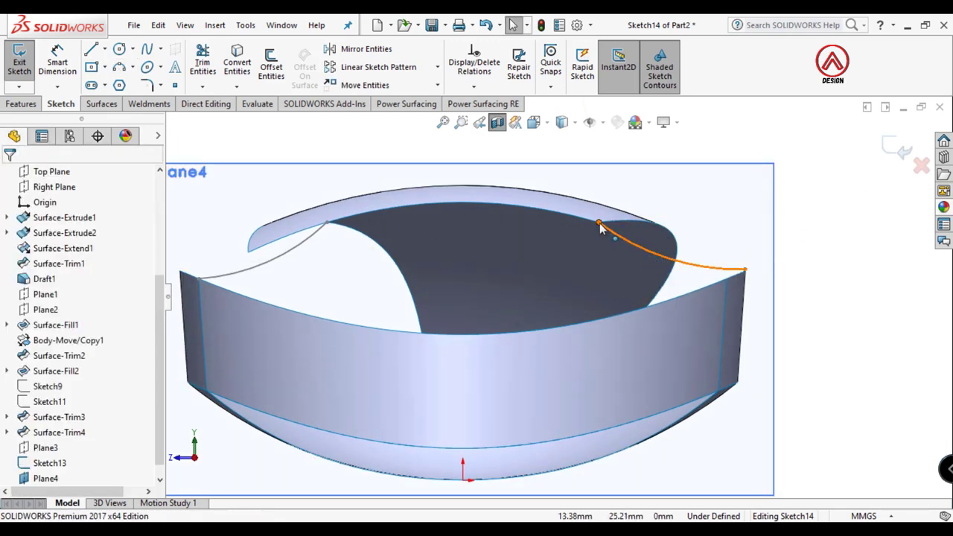
- Add Pierce relations tying both arc endpoints to the adjacent model edges
click(600, 223)
ctrl+click(617, 217)
click(672, 160)
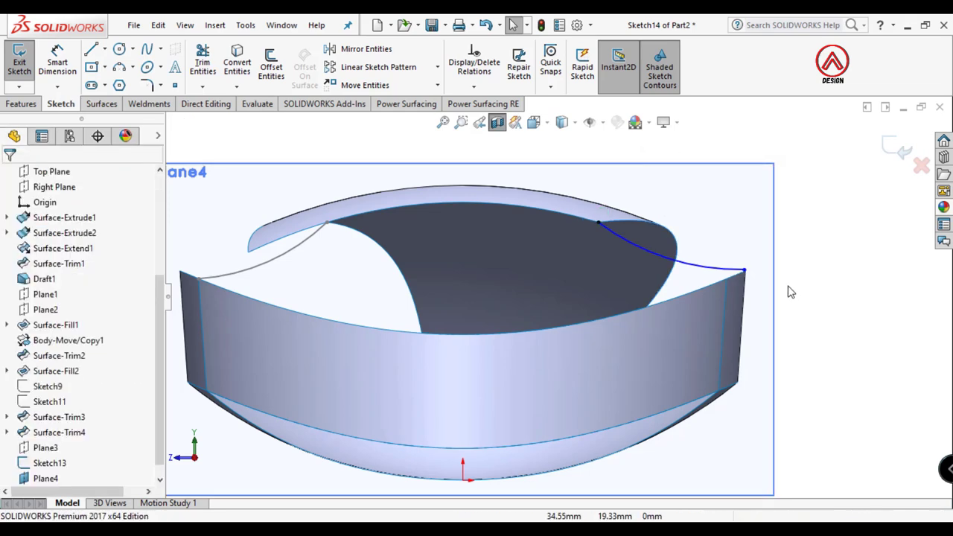
click(745, 271)
mouse_move(749, 288)
middle_down()
mouse_move(756, 298)
mouse_move(693, 312)
middle_up()
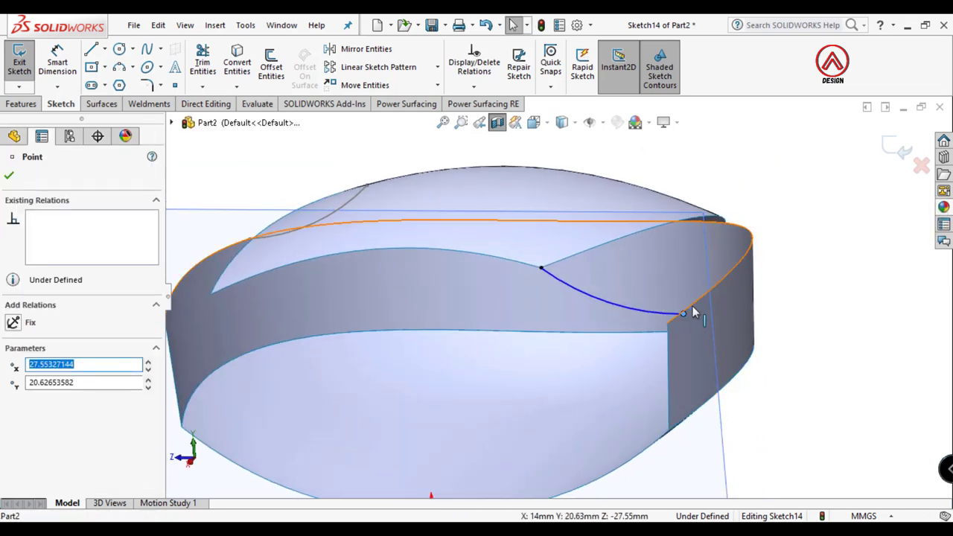
ctrl+click(693, 312)
click(752, 264)
click(211, 151)
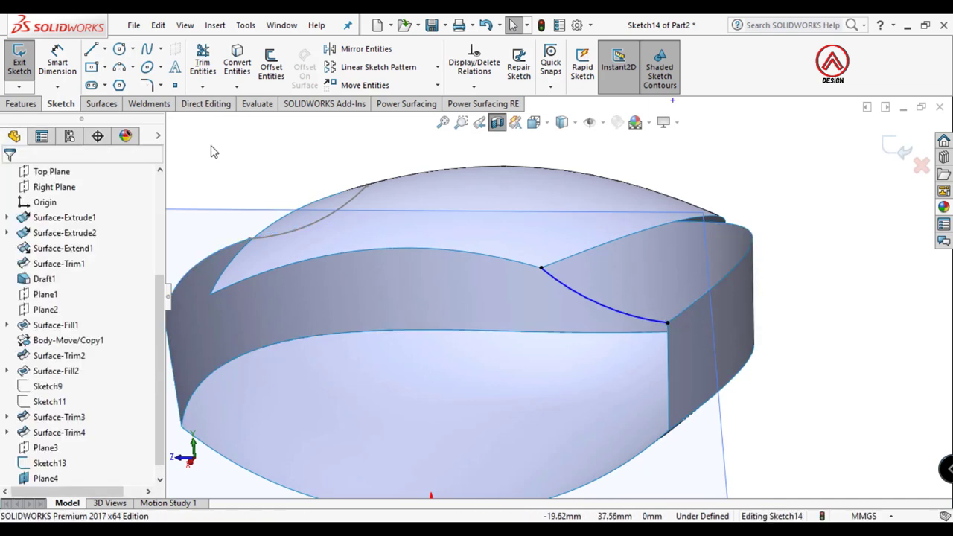
- Dimension the arc radius to 20 mm, exit the sketch, and turn off Section View
click(57, 64)
click(598, 307)
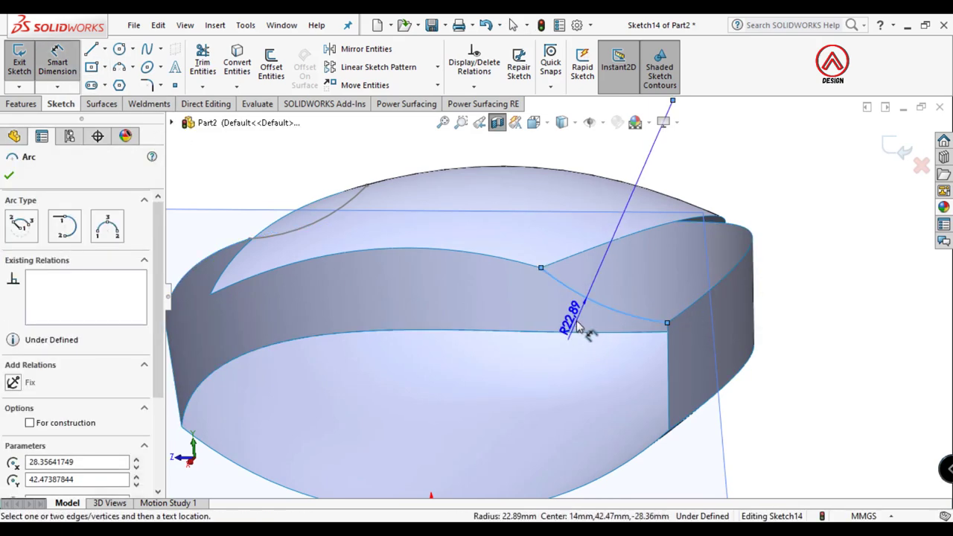
click(579, 328)
text(20)
key(Return)
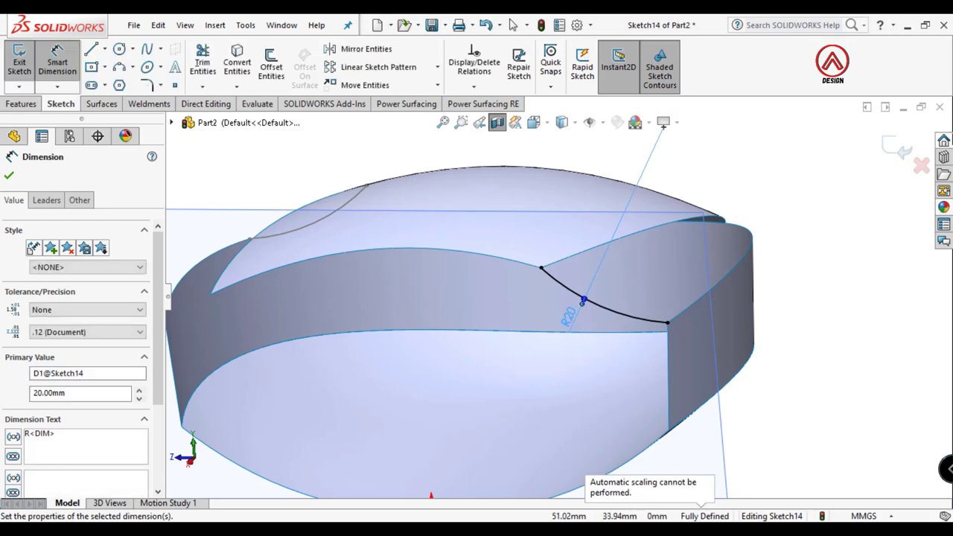
click(898, 146)
scroll(504, 187, up, 3)
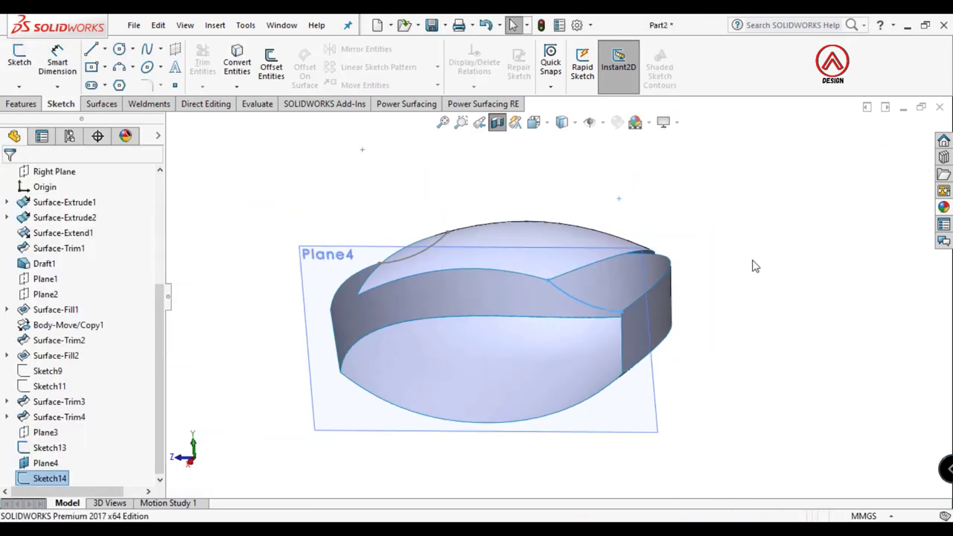
click(498, 122)
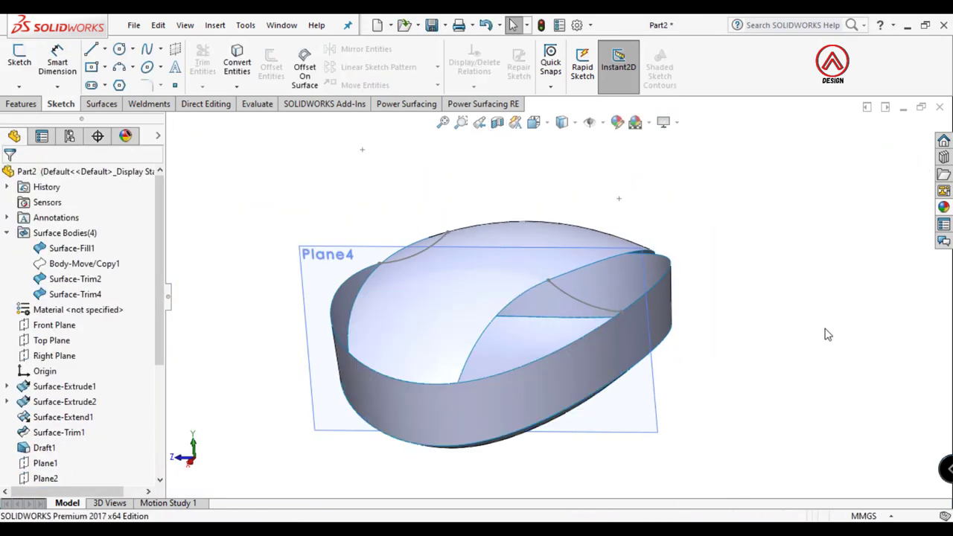
- Hide Plane4, reorient the model, and switch to the Surfaces commands
click(652, 391)
click(716, 355)
mouse_move(674, 417)
middle_down()
mouse_move(642, 395)
mouse_move(665, 391)
middle_up()
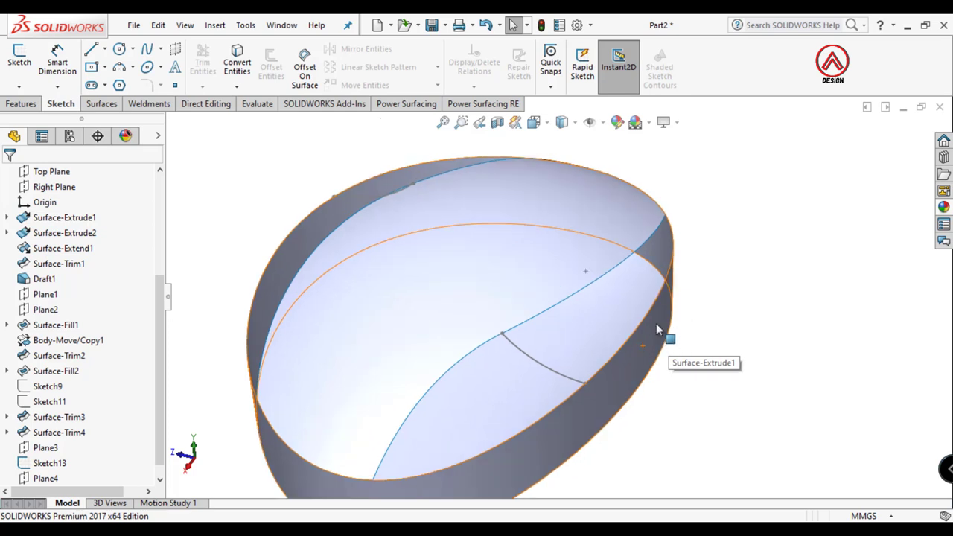
mouse_move(532, 341)
middle_down()
mouse_move(521, 298)
mouse_move(528, 319)
middle_up()
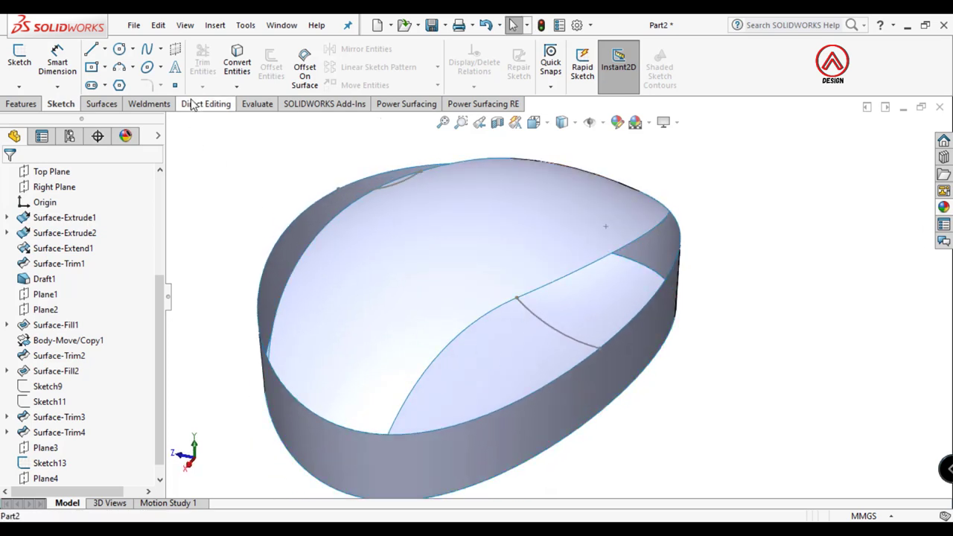
click(102, 104)
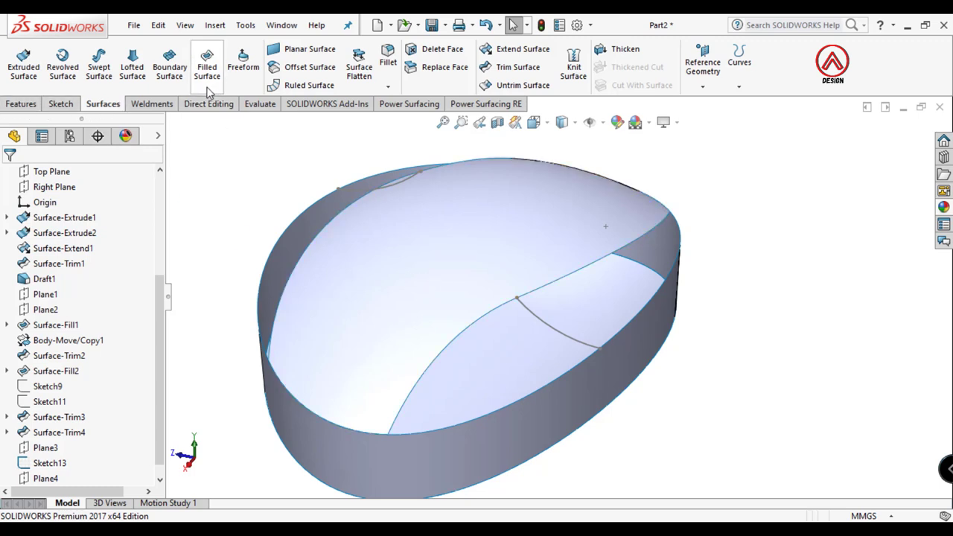
- Abandon a started lofted surface and select Sketch12 in the feature tree
click(132, 66)
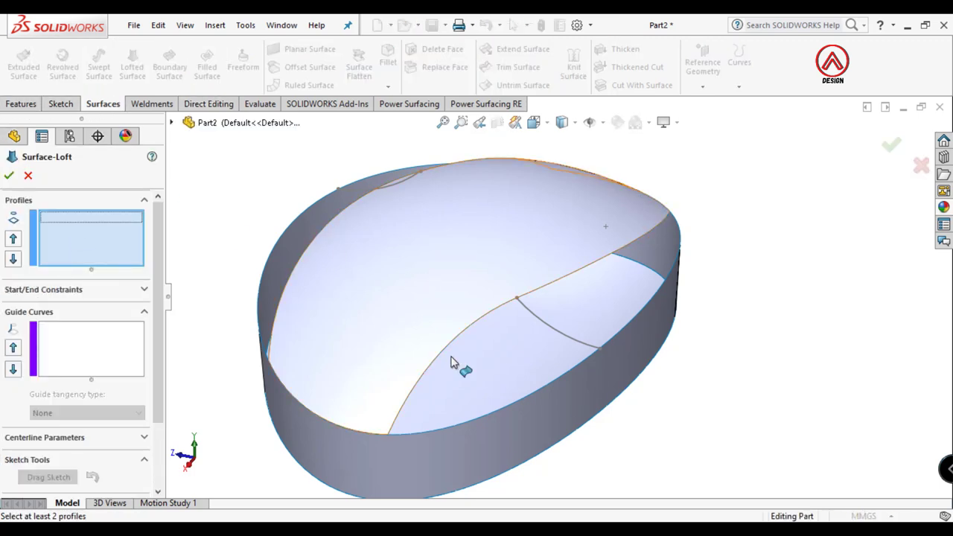
click(531, 395)
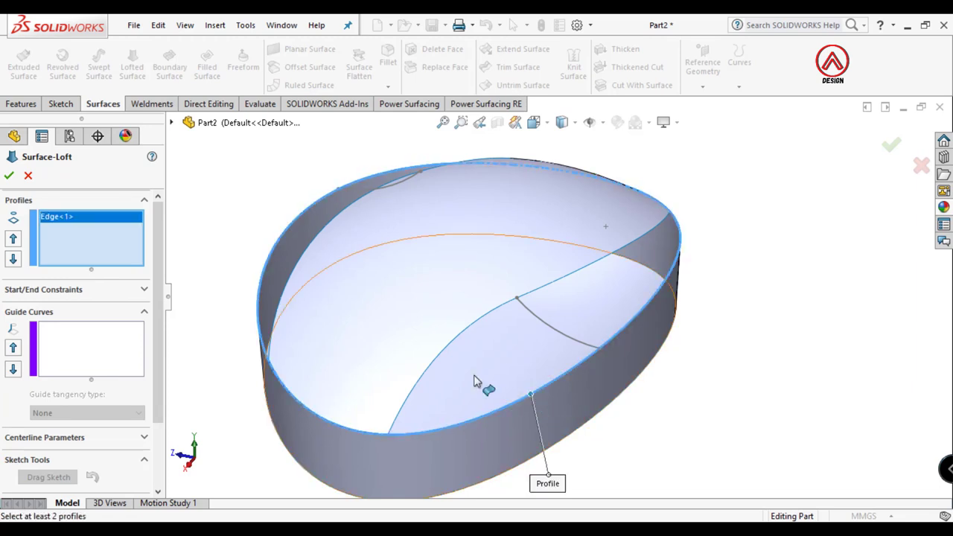
click(28, 175)
scroll(55, 445, down, 1)
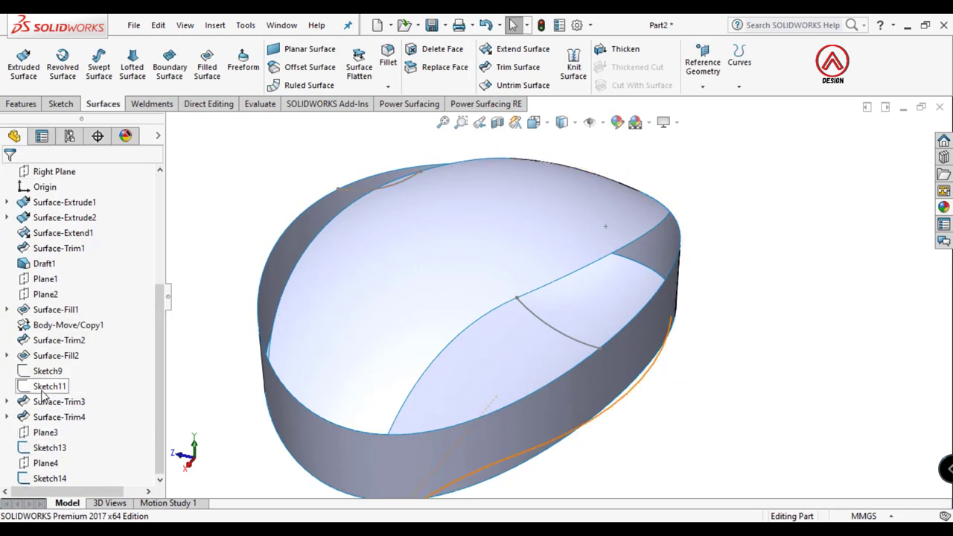
click(58, 421)
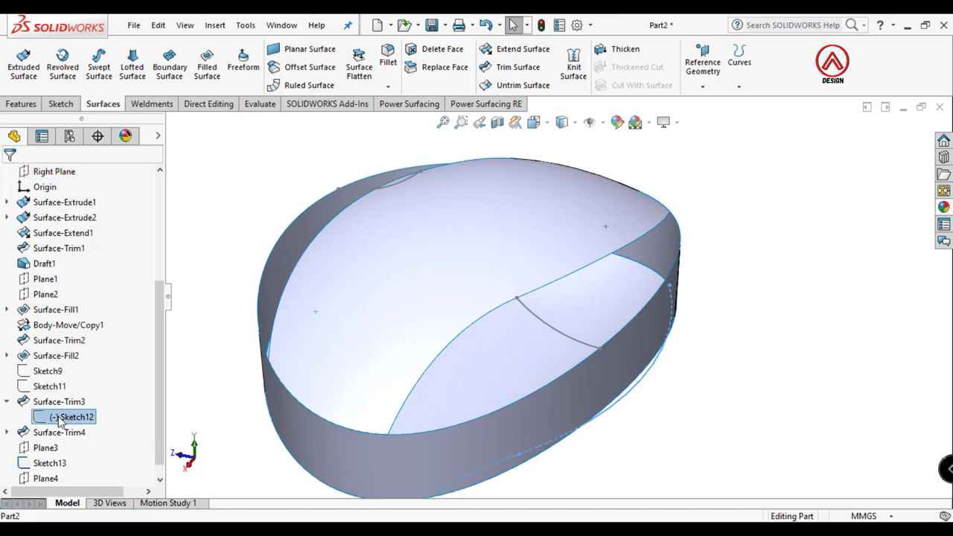
scroll(549, 191, up, 3)
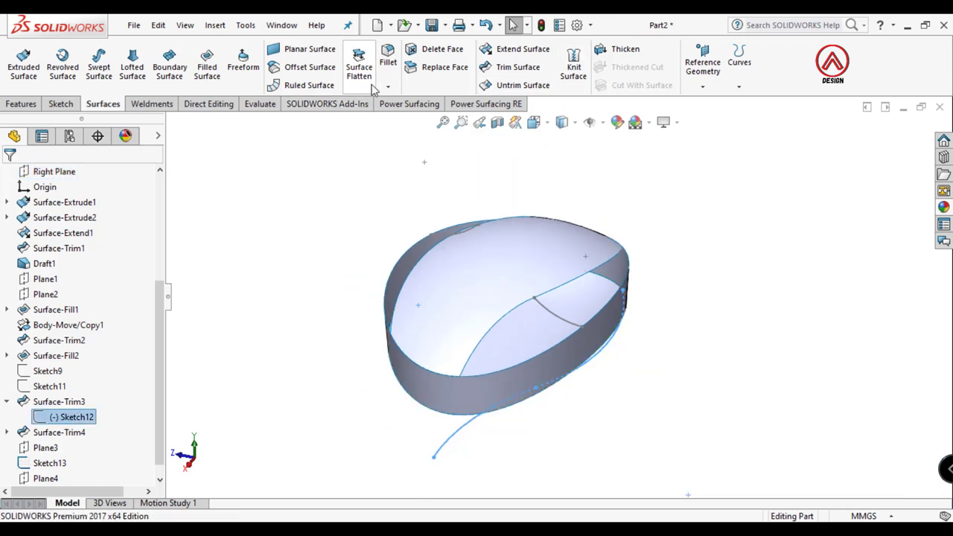
click(215, 25)
click(533, 151)
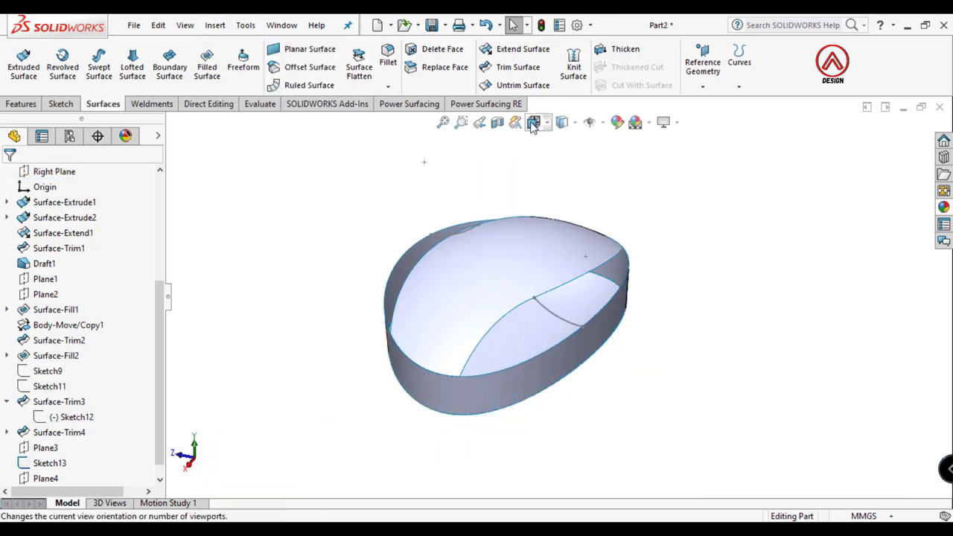
- Show the Sketch12 curve and select it over the domed top
middle_drag(525, 237, 461, 321)
click(71, 417)
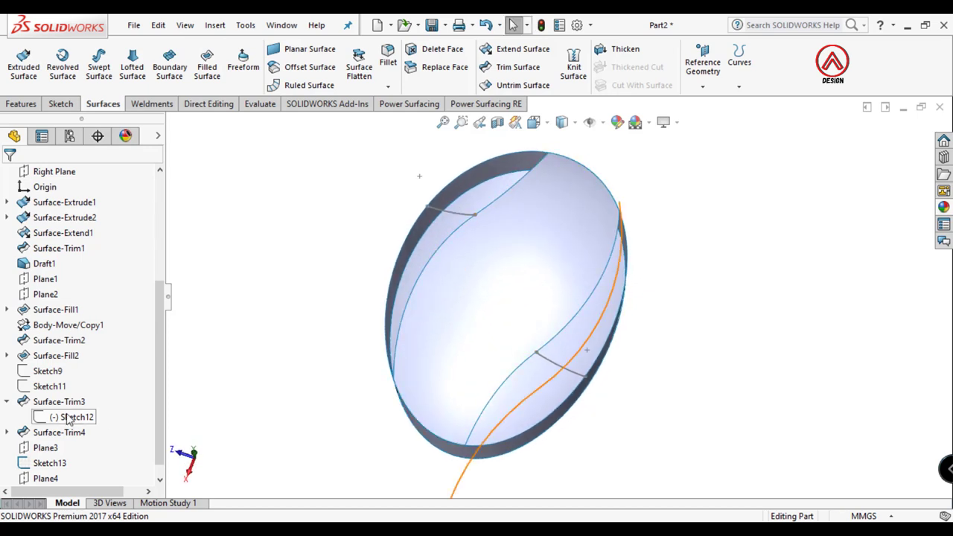
click(79, 396)
scroll(657, 270, down, 3)
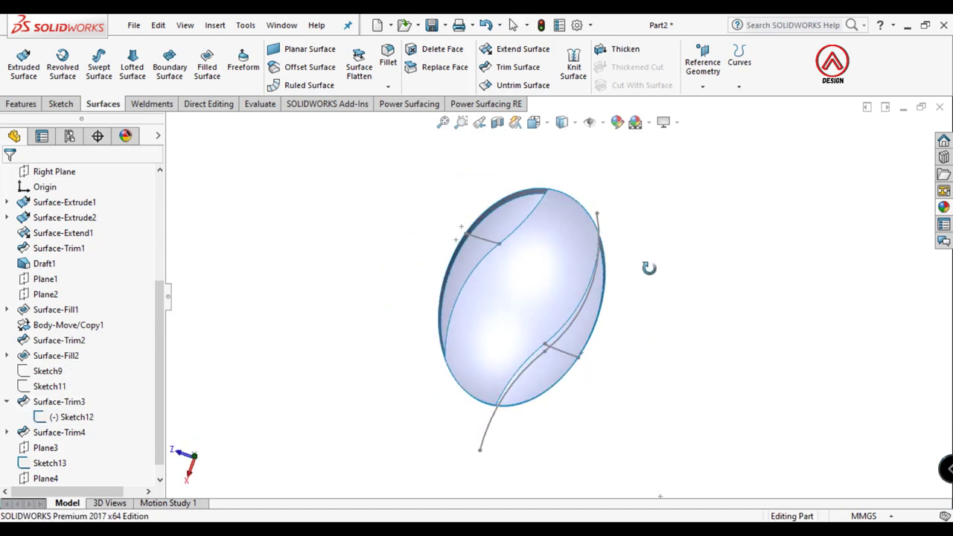
middle_drag(649, 266, 488, 447)
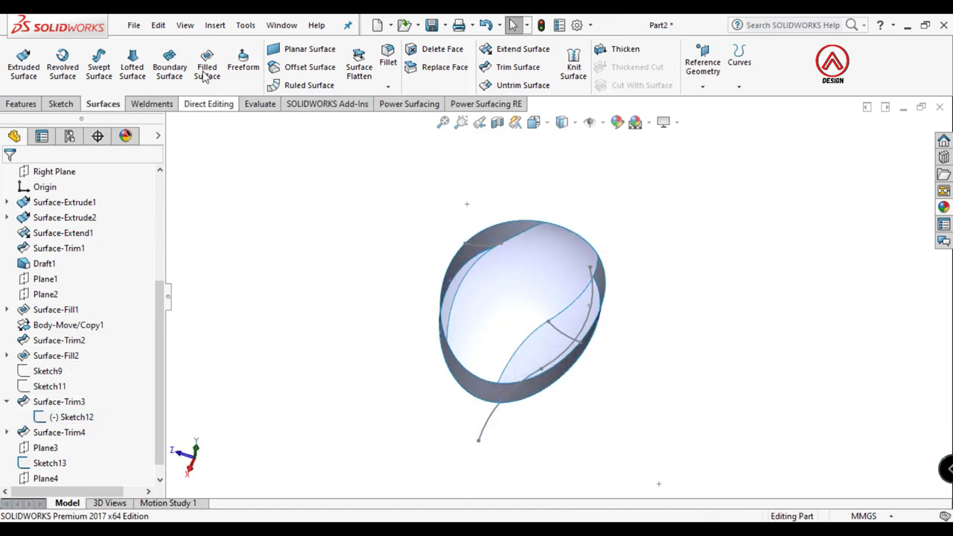
click(481, 430)
- Create a projection Split Line projecting all of Sketch12, not Arc3, onto the outer band face
click(216, 24)
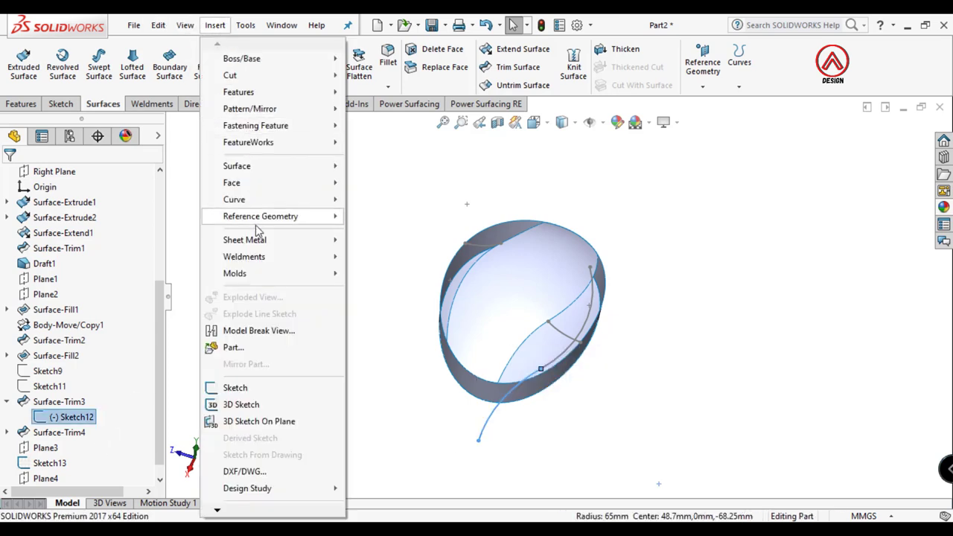
mouse_move(234, 199)
click(376, 199)
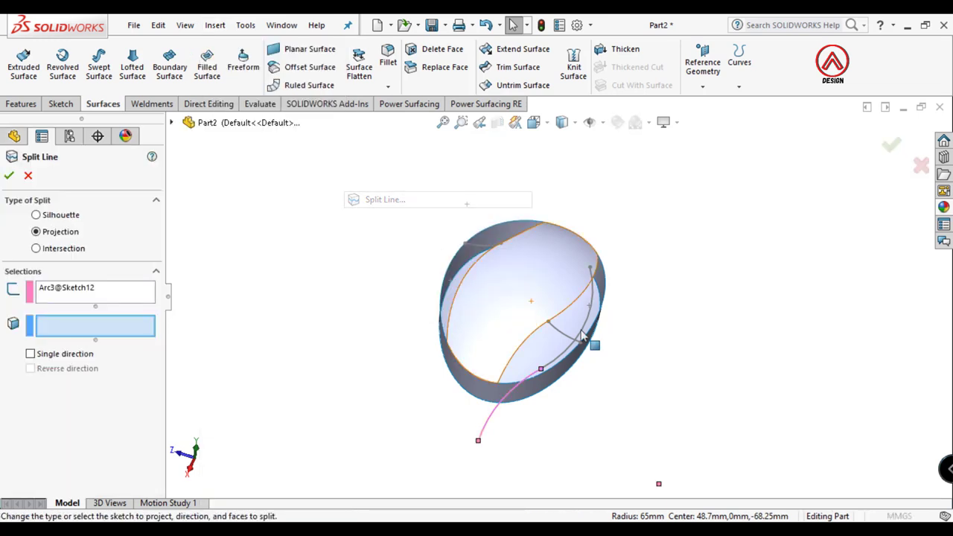
click(86, 295)
right_click(119, 293)
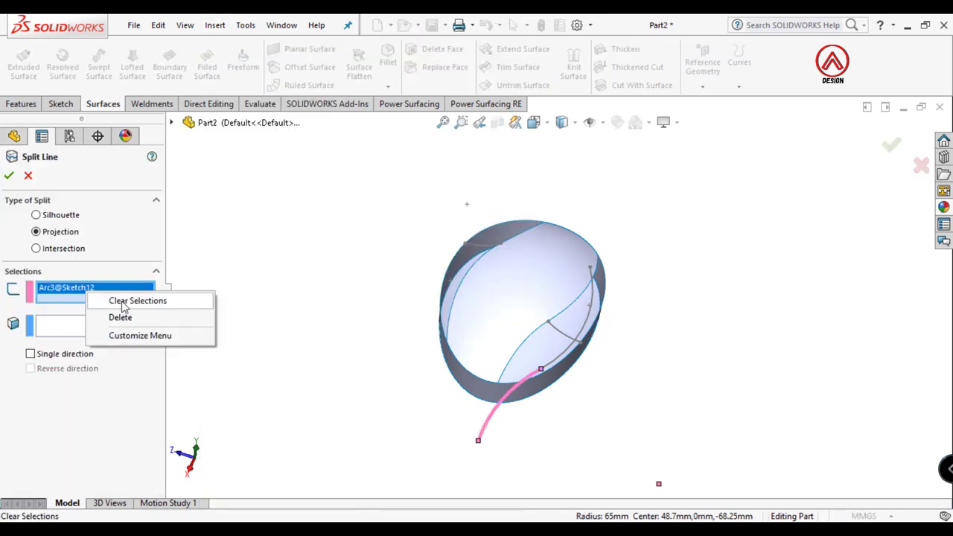
click(142, 302)
click(564, 360)
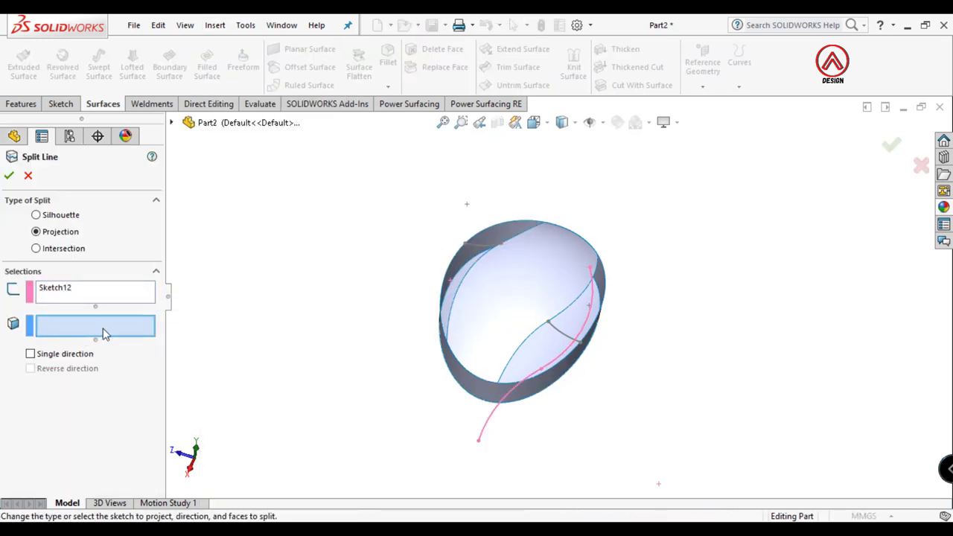
mouse_move(469, 349)
middle_down()
mouse_move(574, 320)
mouse_move(570, 372)
middle_up()
click(566, 359)
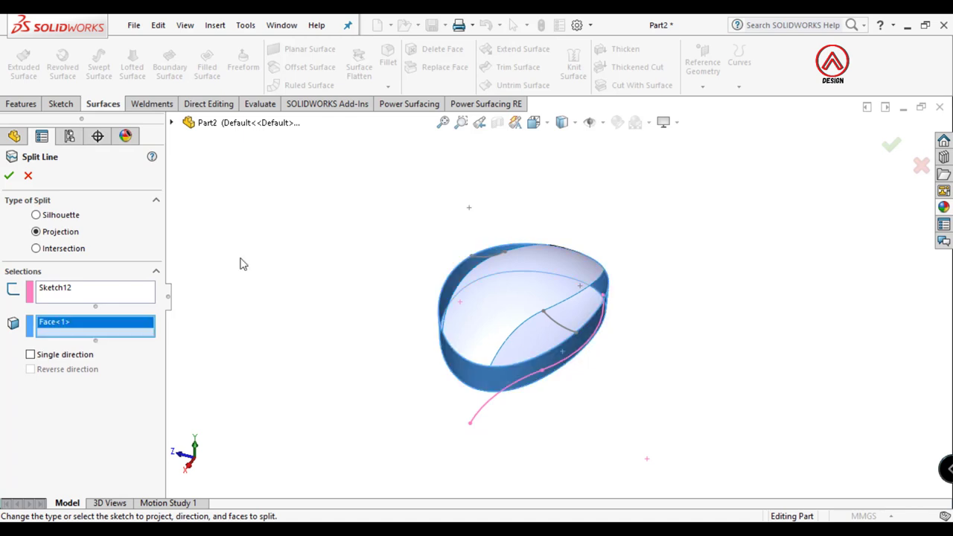
click(9, 178)
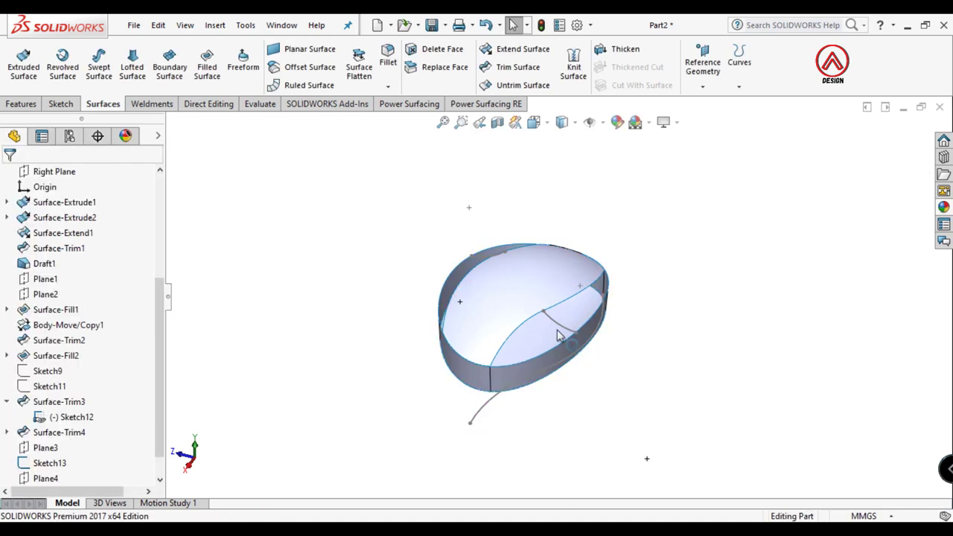
- Expand Surface-Trim4 and show the Sketch10 curve on the model
click(490, 414)
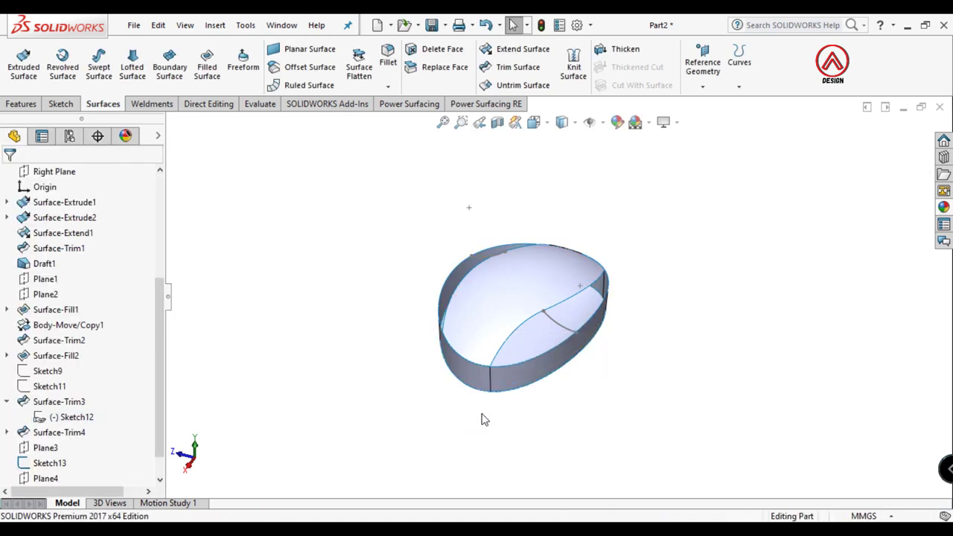
click(6, 402)
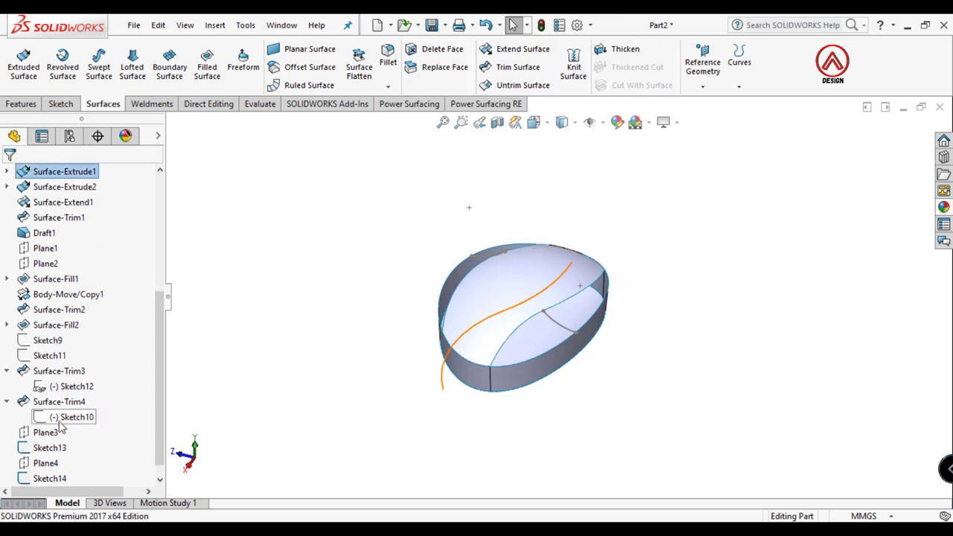
click(71, 417)
click(70, 403)
middle_drag(387, 285, 389, 364)
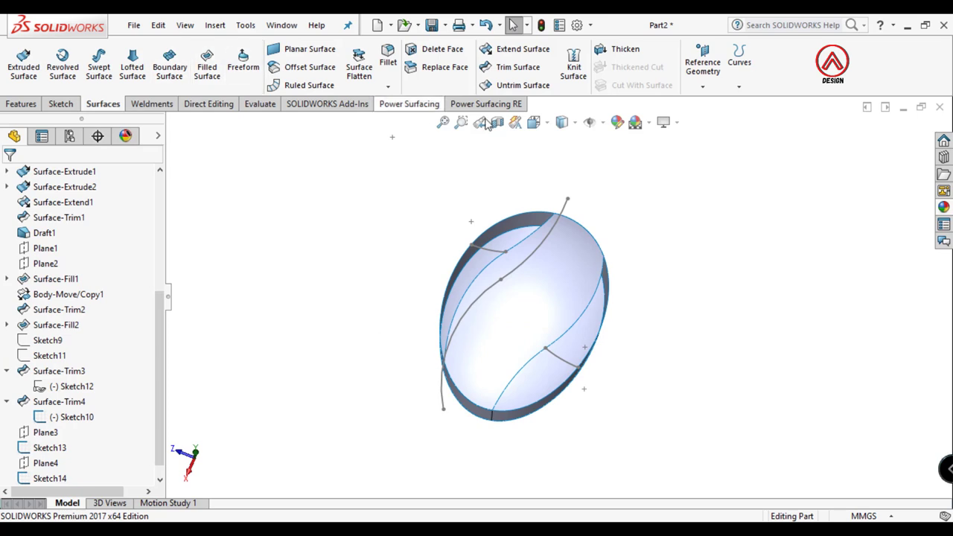
- Project Sketch10 onto the outer band face as a second Split Line
click(216, 24)
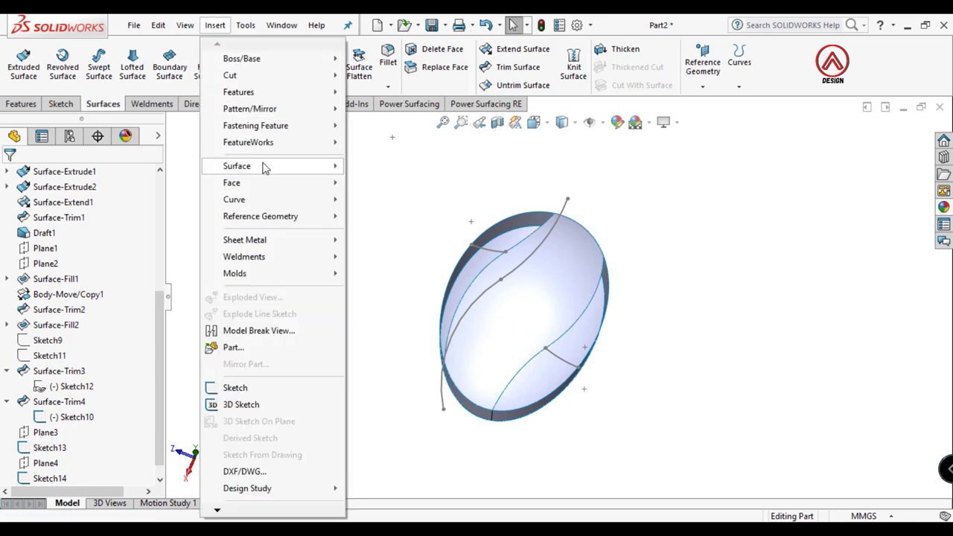
click(402, 236)
scroll(45, 432, down, 1)
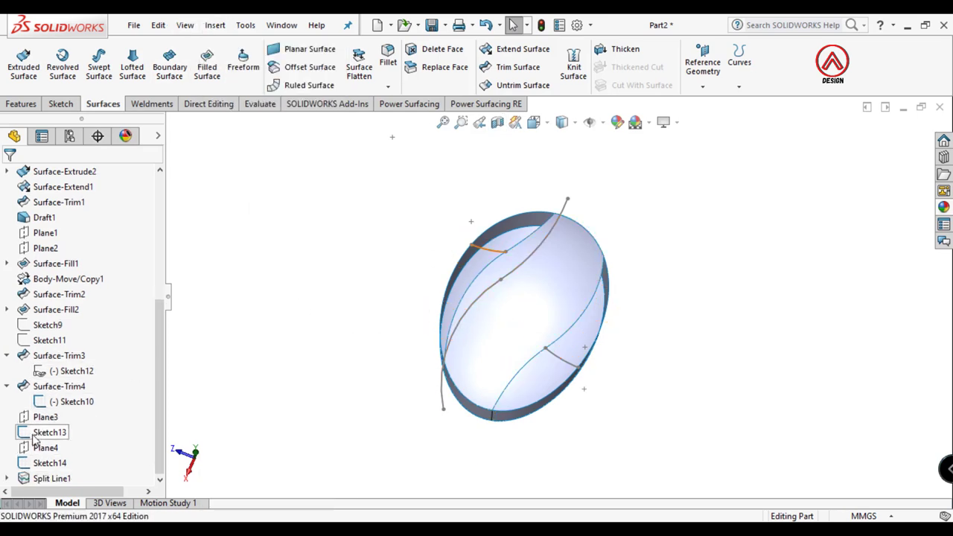
click(67, 402)
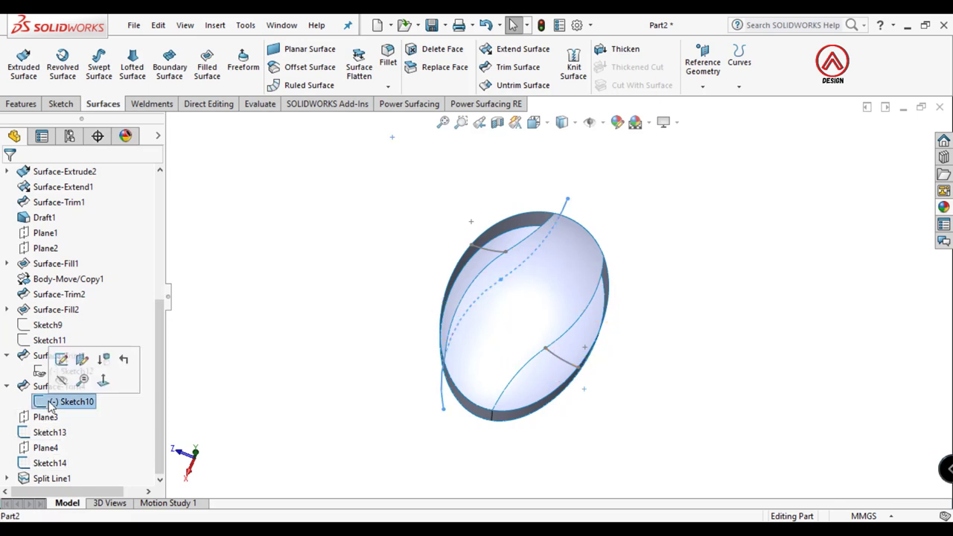
click(215, 26)
mouse_move(234, 200)
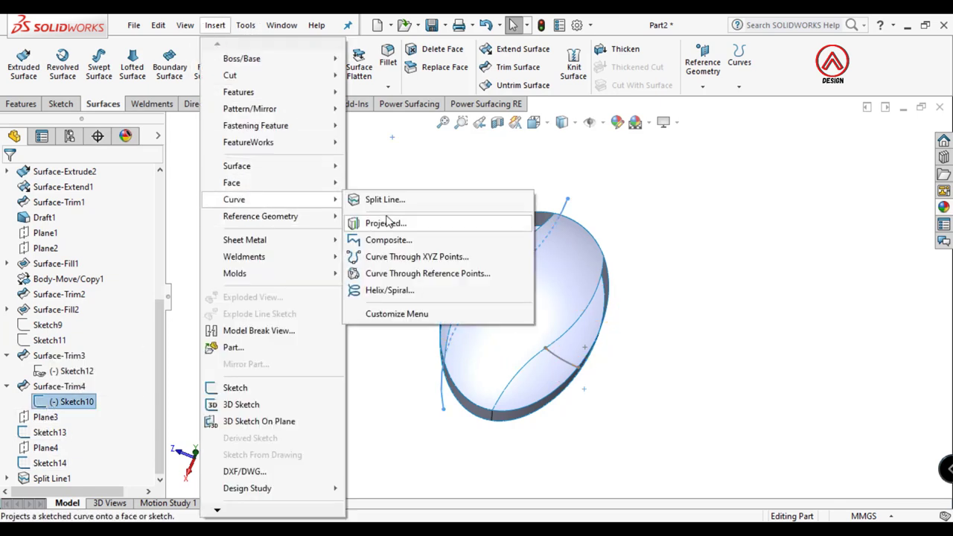
click(385, 200)
middle_drag(441, 357, 468, 316)
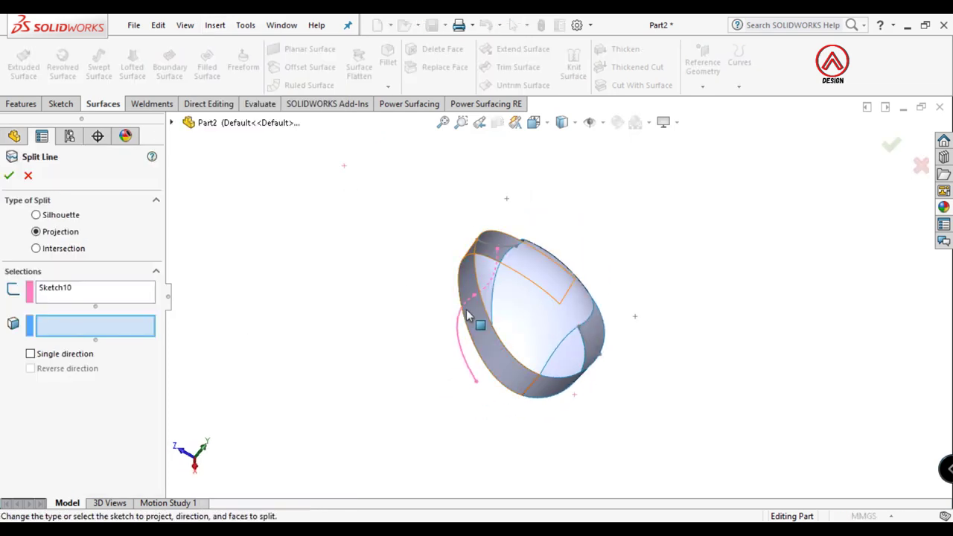
click(467, 316)
click(9, 176)
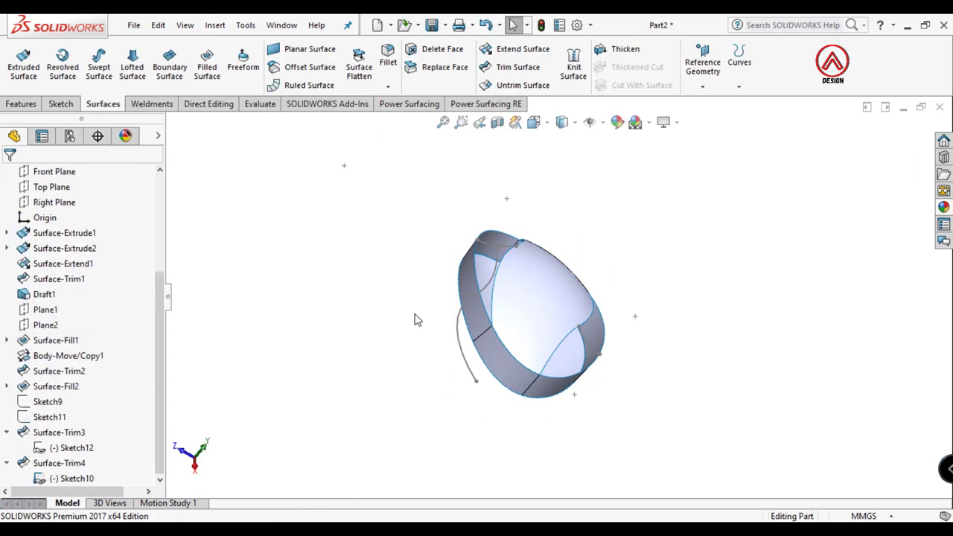
- Hide the leftover Sketch10 curve and view the part from an oblique top angle
click(463, 351)
click(521, 306)
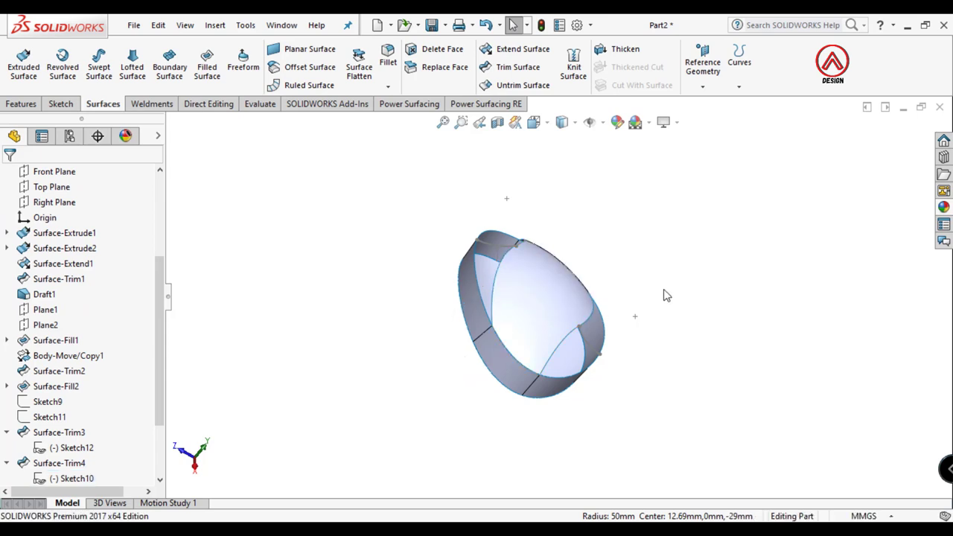
mouse_move(635, 305)
middle_down()
mouse_move(686, 238)
mouse_move(723, 320)
mouse_move(735, 373)
mouse_move(704, 432)
mouse_move(711, 324)
mouse_move(400, 281)
middle_up()
scroll(400, 281, down, 2)
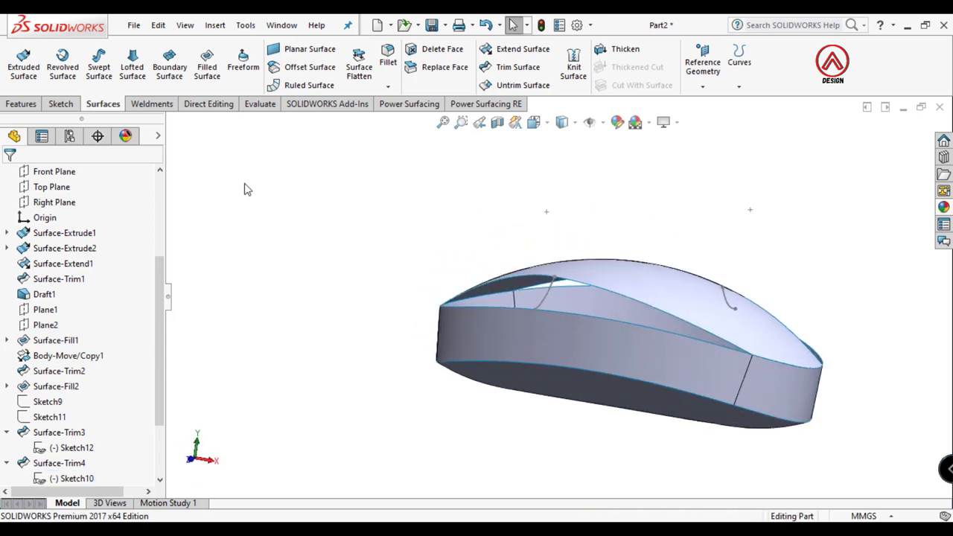
- Try a Filled Surface on the opening, cancel it, and start a Lofted Surface instead
click(209, 69)
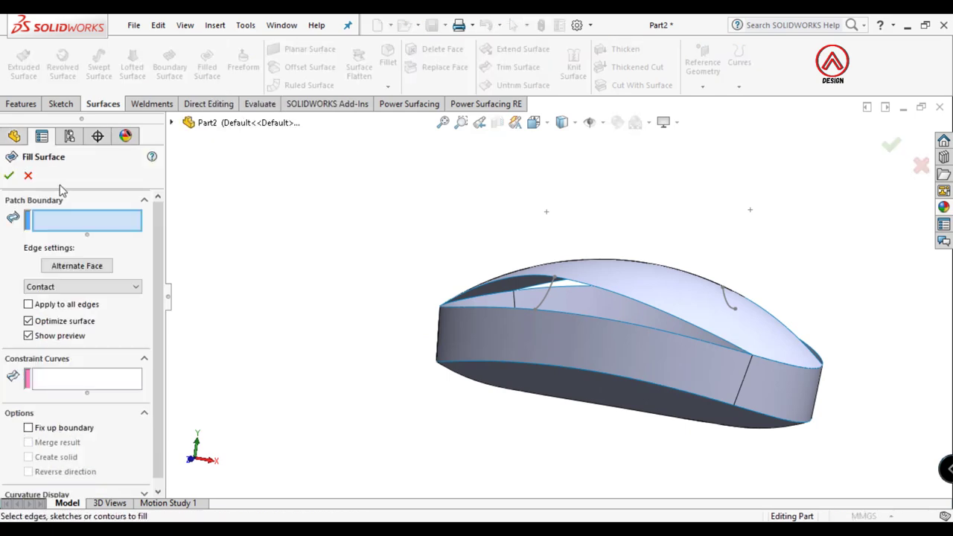
mouse_move(656, 306)
middle_down()
mouse_move(701, 316)
mouse_move(635, 344)
middle_up()
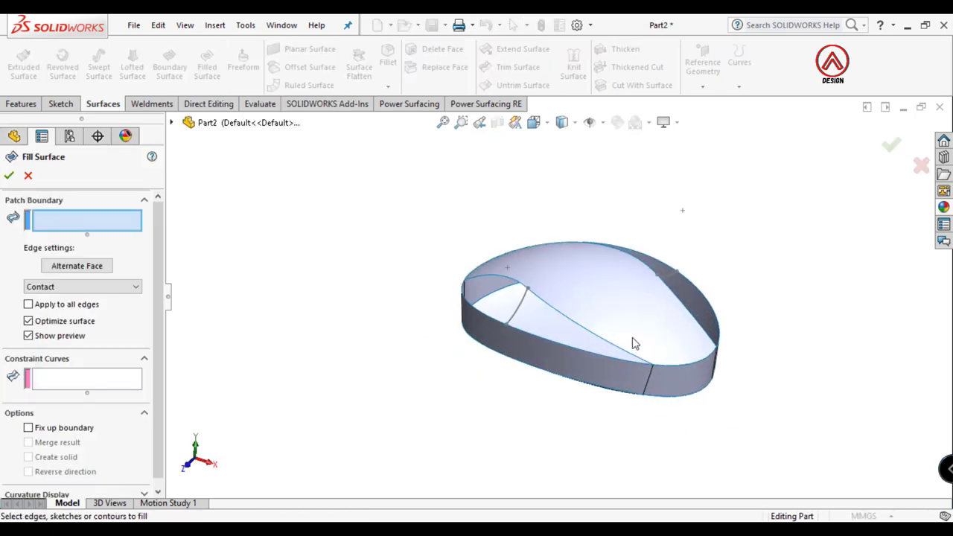
click(29, 176)
click(131, 65)
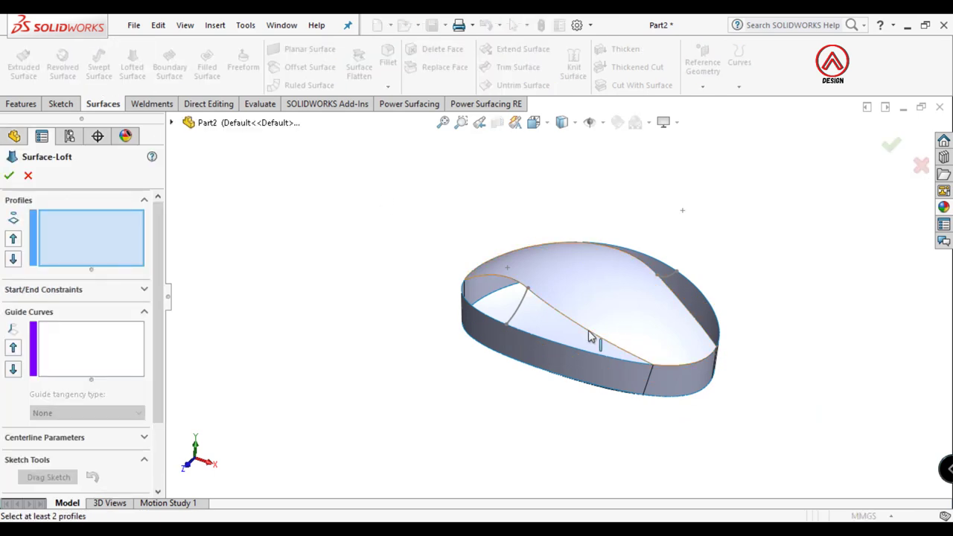
- Build the first loft profile from a grouped chain of the diagonal and upper-left edges
click(543, 299)
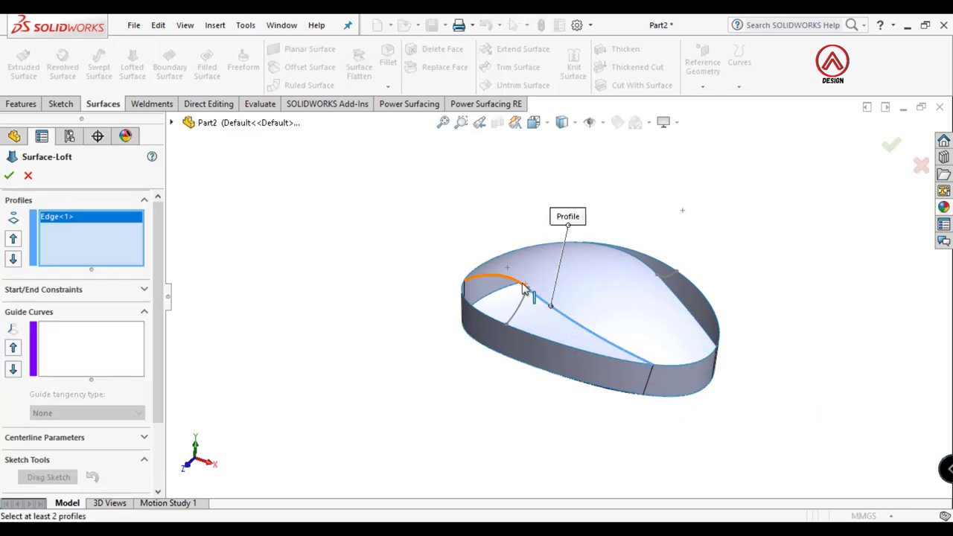
click(523, 291)
right_click(81, 233)
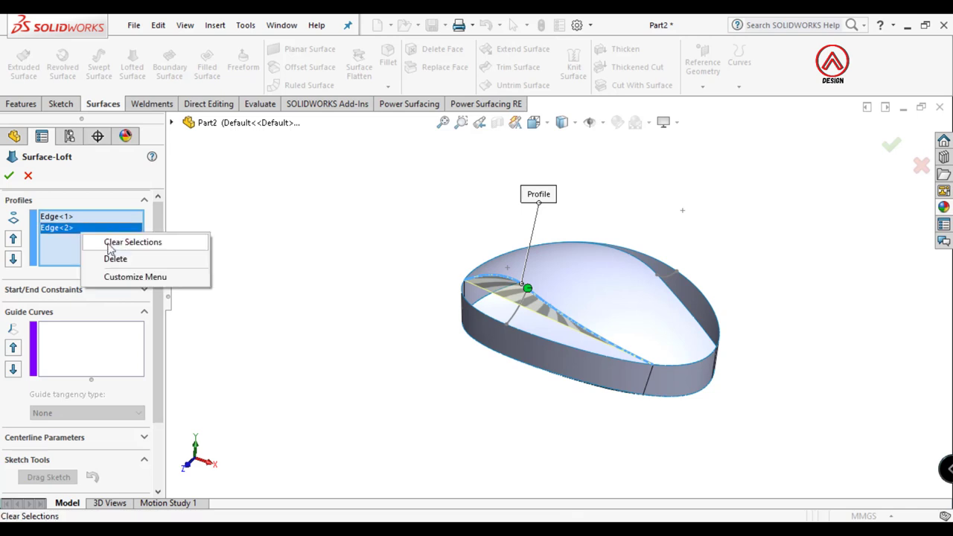
click(112, 243)
right_click(91, 240)
click(125, 265)
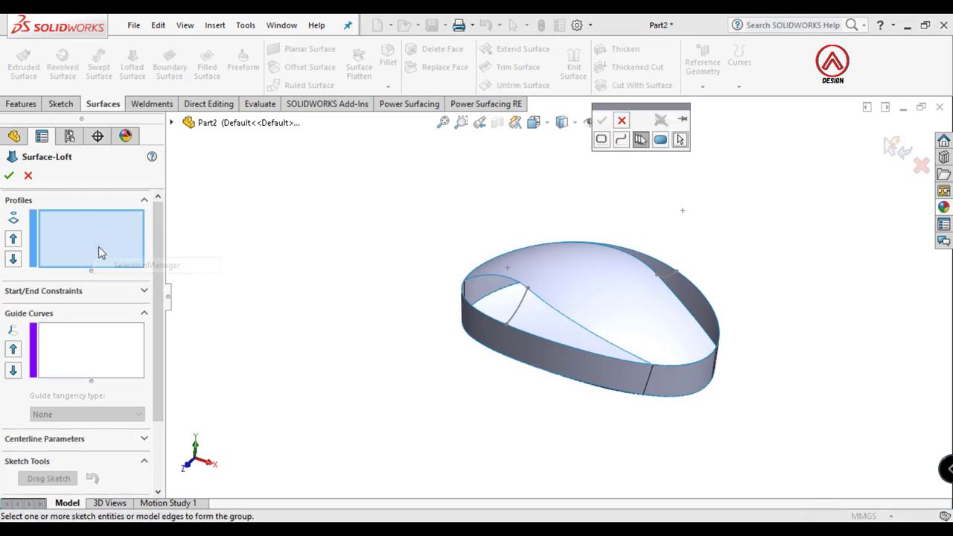
scroll(624, 315, down, 2)
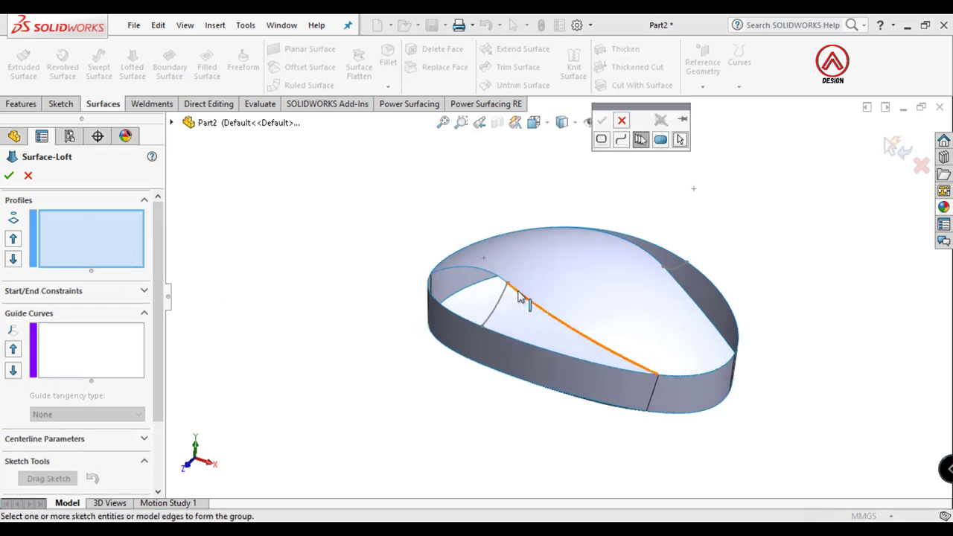
click(521, 293)
click(503, 284)
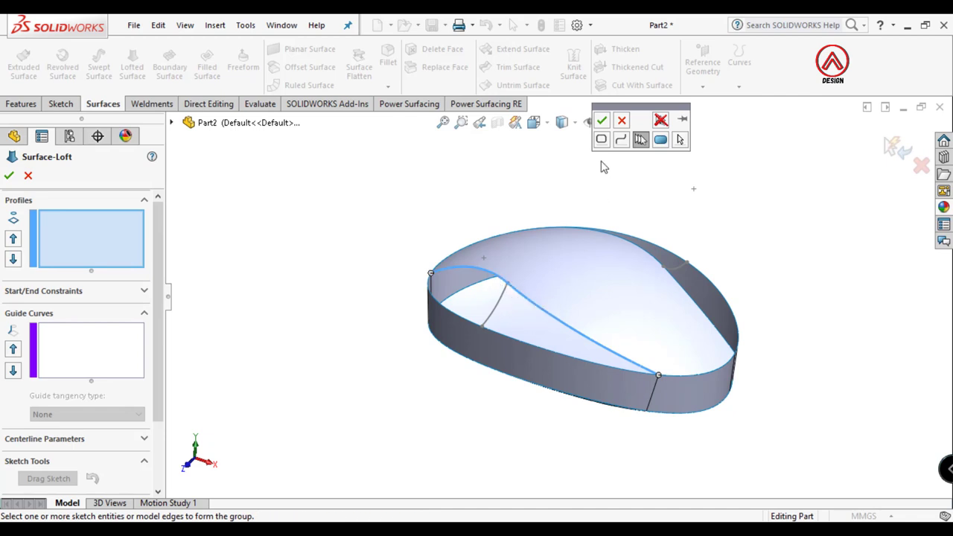
click(602, 122)
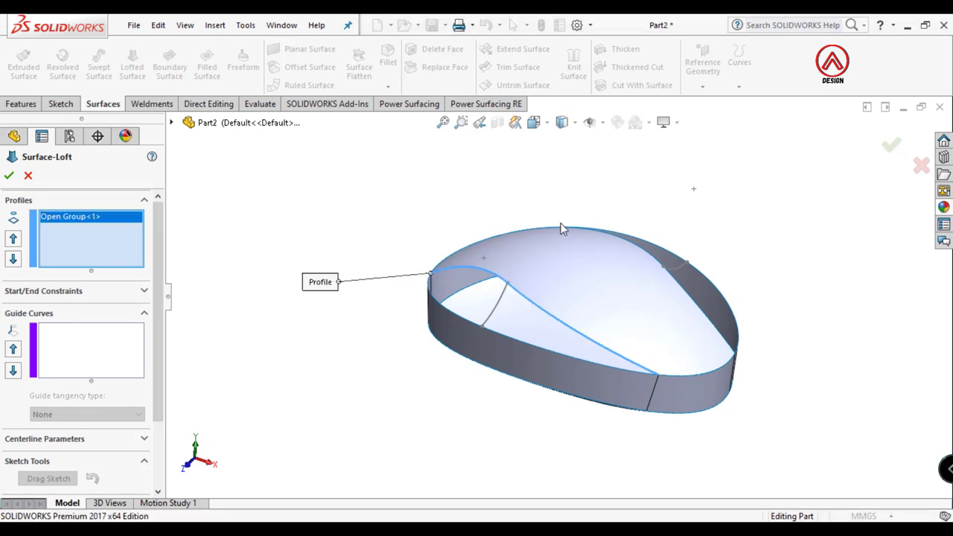
- Add the lower band edge as second profile, guide with Sketch13, and accept Surface-Loft1
right_click(88, 243)
click(124, 265)
scroll(542, 330, down, 1)
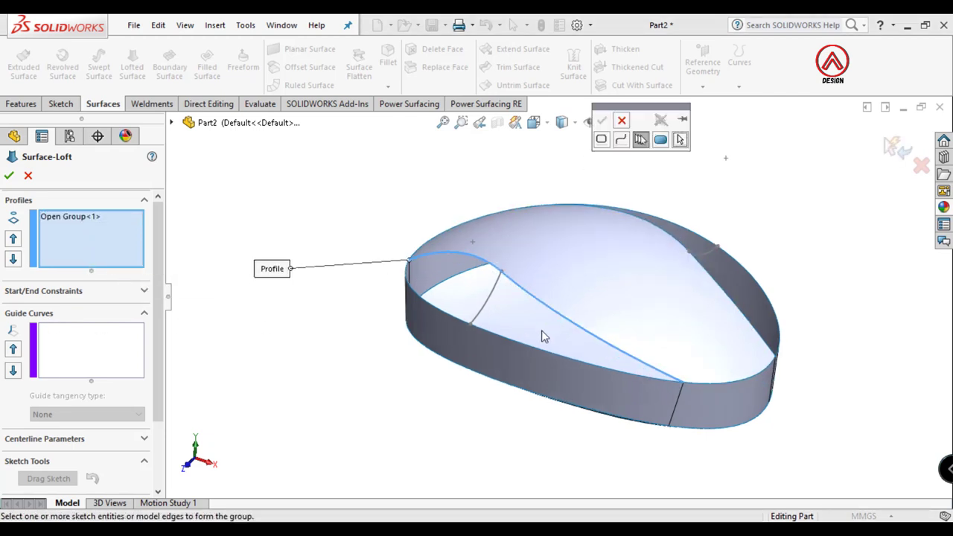
click(494, 336)
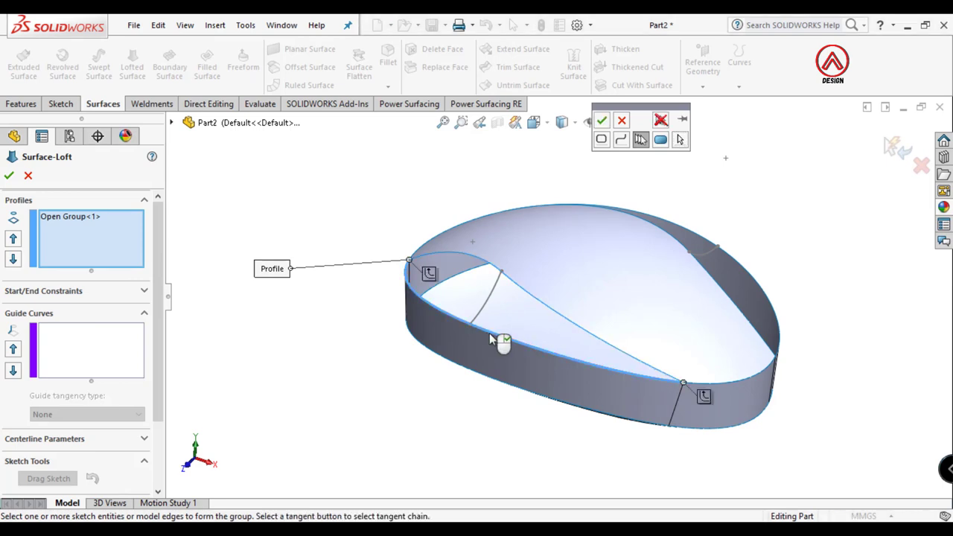
click(603, 121)
click(91, 350)
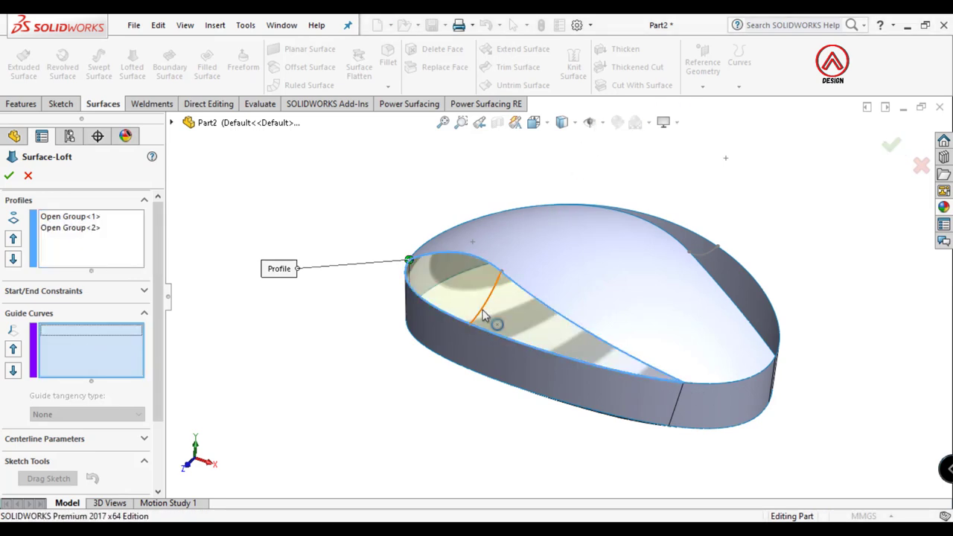
click(482, 316)
click(8, 176)
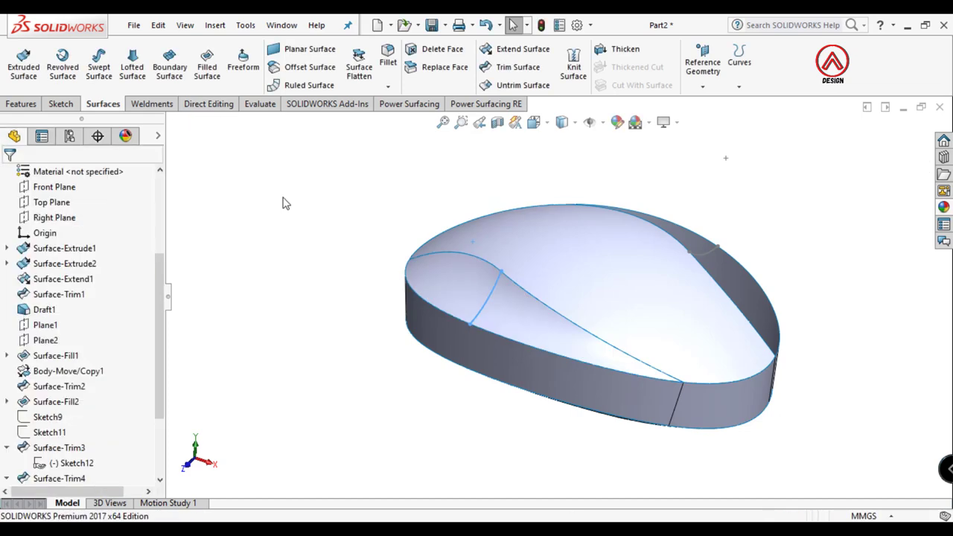
mouse_move(283, 201)
middle_down()
mouse_move(576, 390)
mouse_move(444, 283)
mouse_move(570, 311)
middle_up()
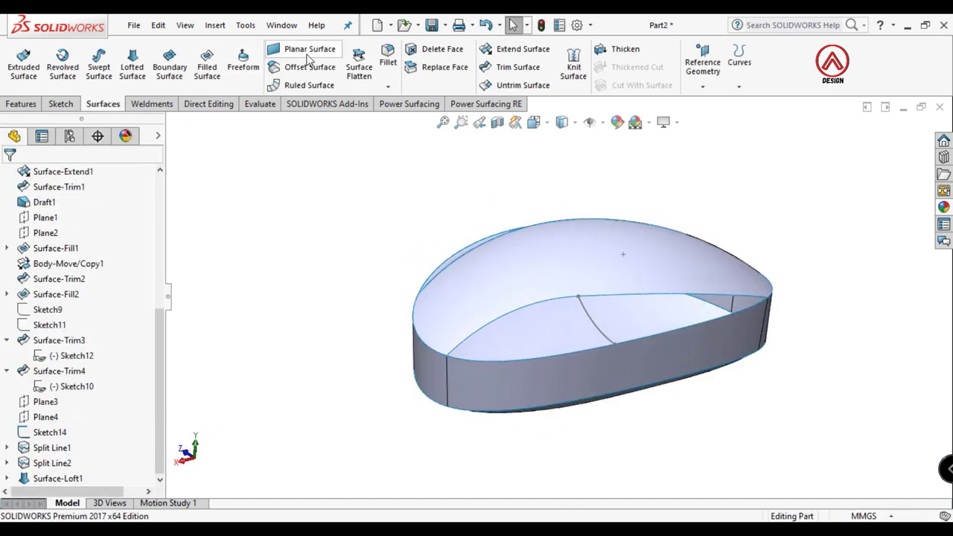
- Start a second lofted surface with the upper wall edge as its first profile
click(132, 66)
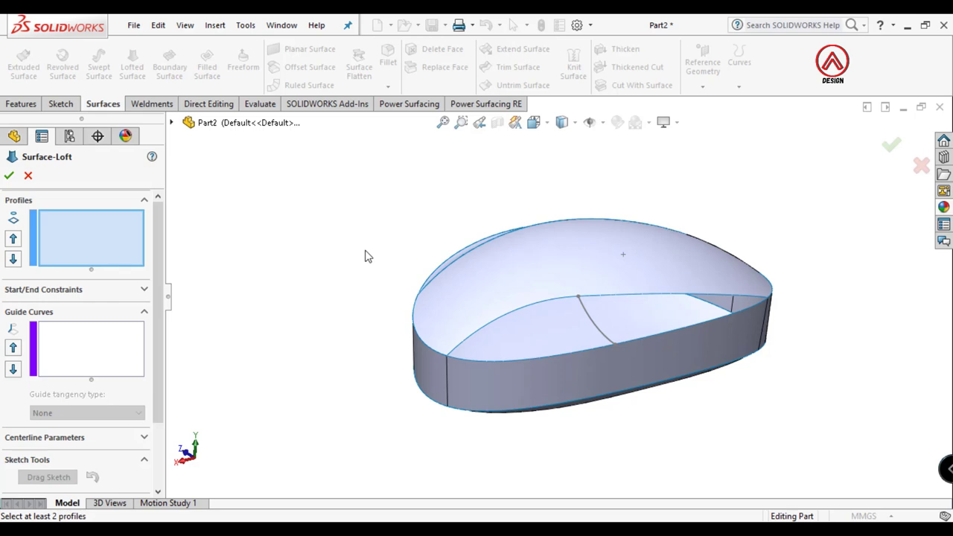
scroll(625, 316, down, 3)
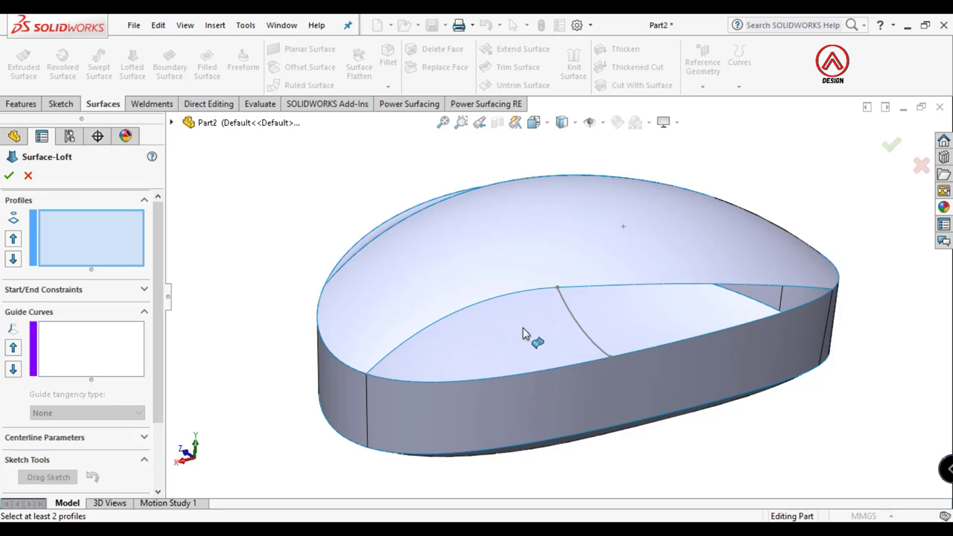
right_click(115, 238)
click(149, 257)
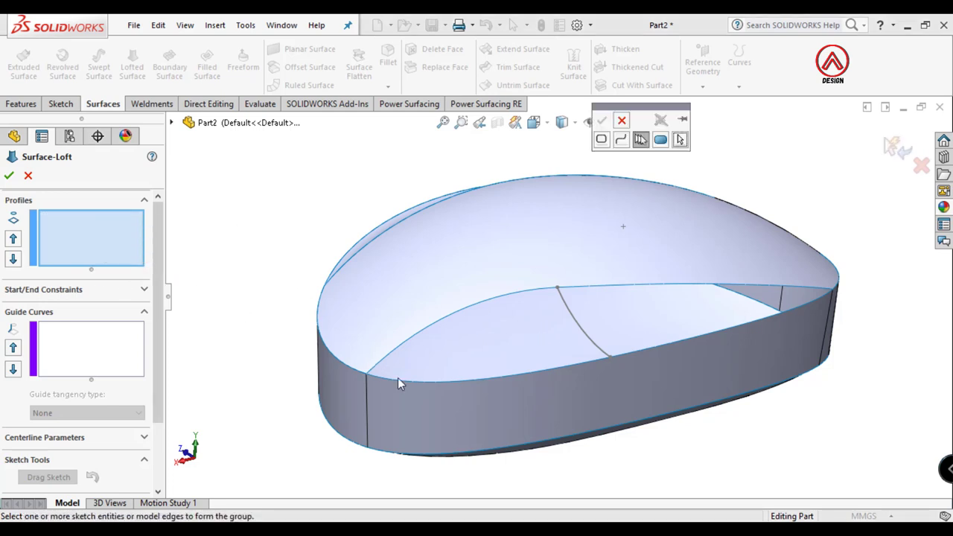
click(504, 377)
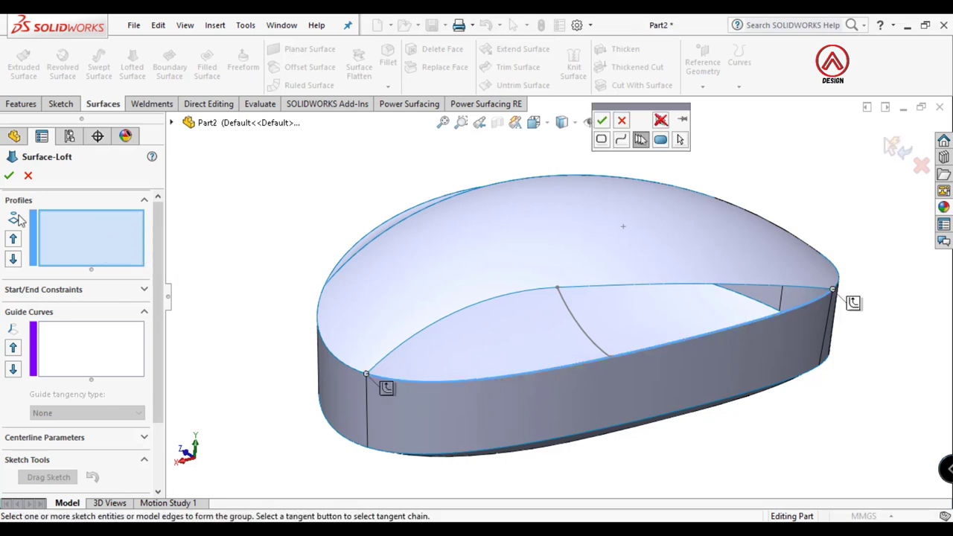
click(602, 121)
- Add the dome and rim edge chain as second profile, guide with Sketch14, and accept
right_click(75, 238)
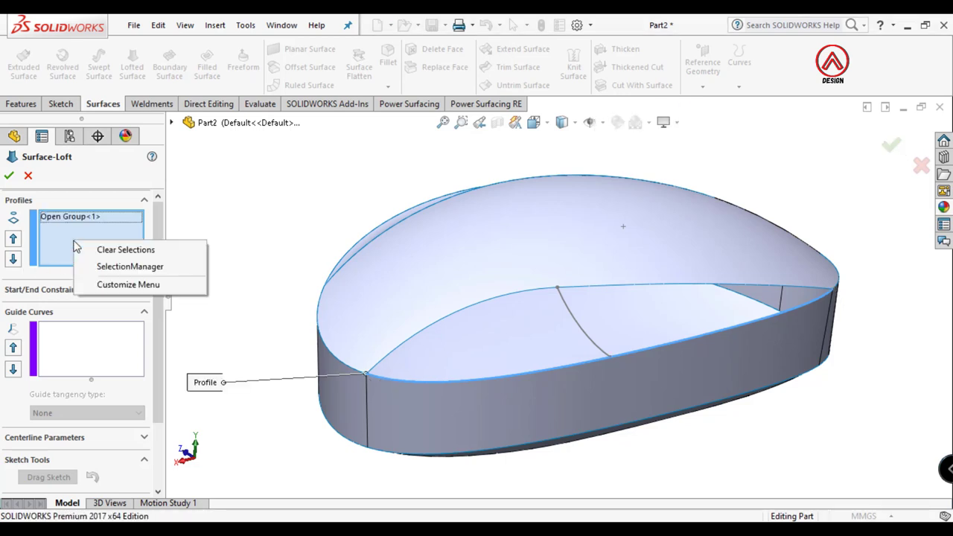
click(127, 264)
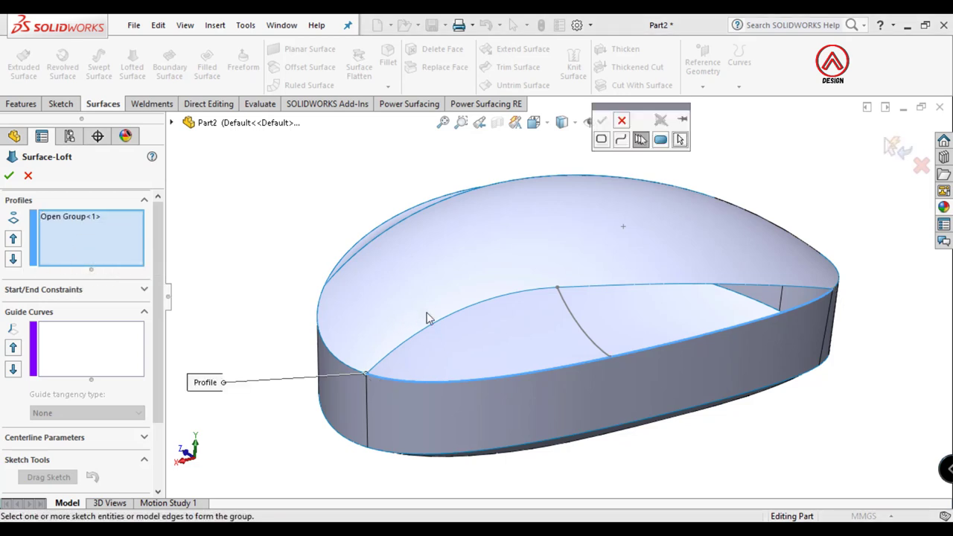
click(488, 302)
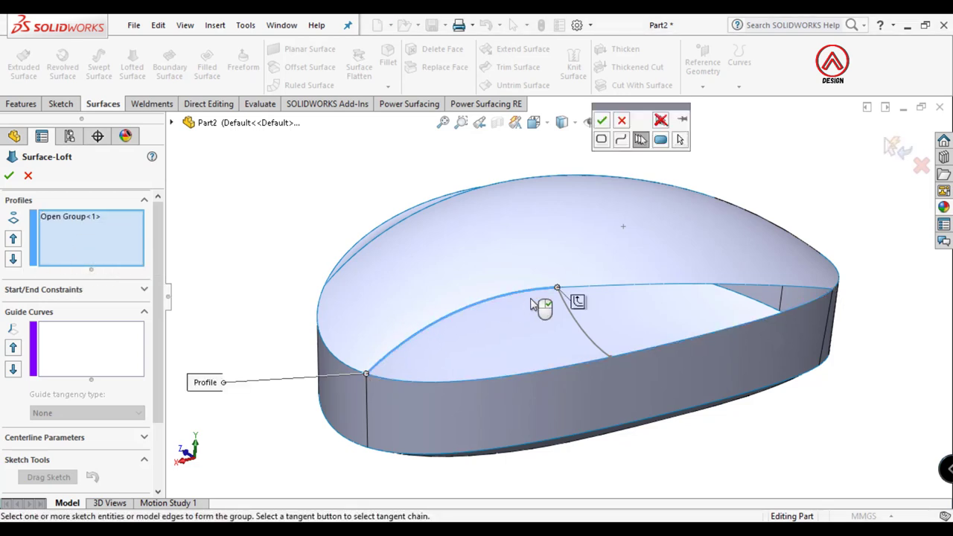
click(572, 290)
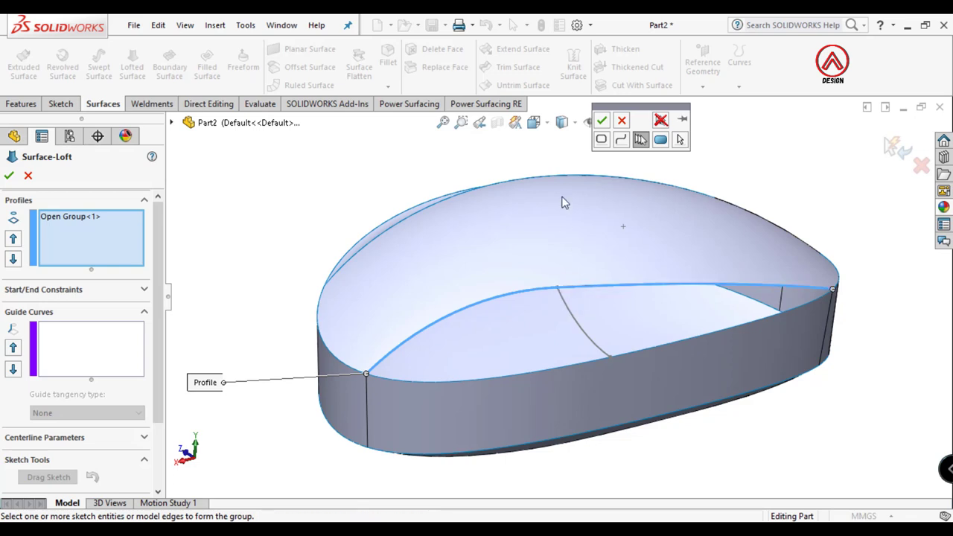
click(604, 121)
click(112, 352)
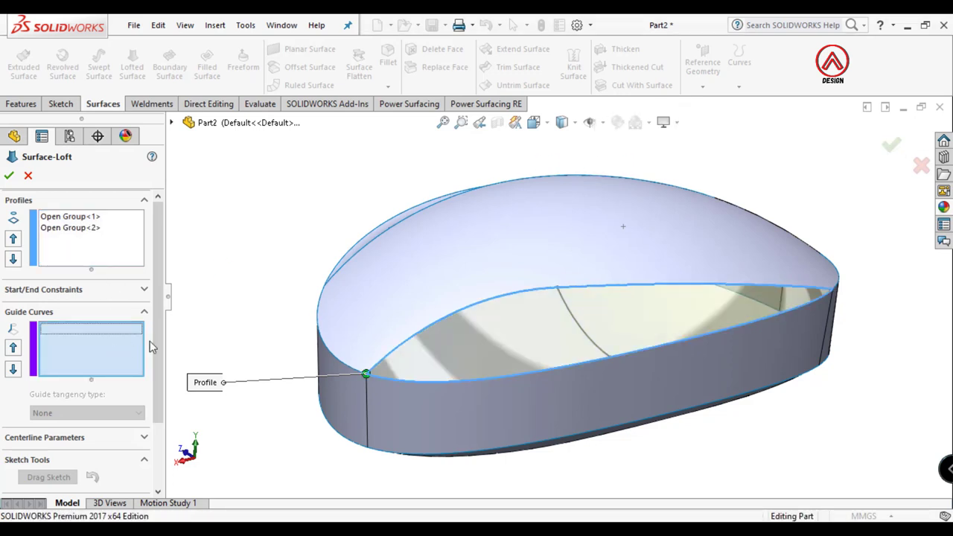
click(570, 311)
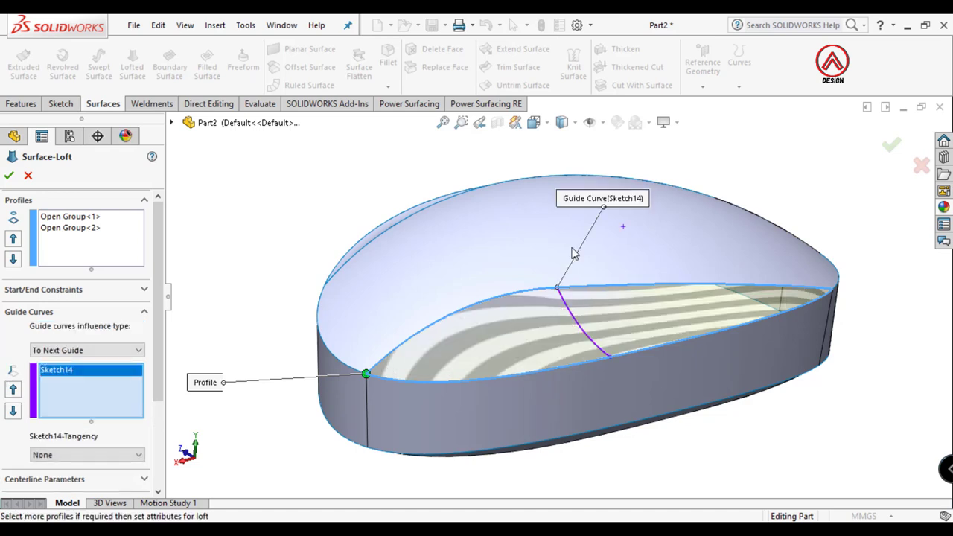
click(8, 176)
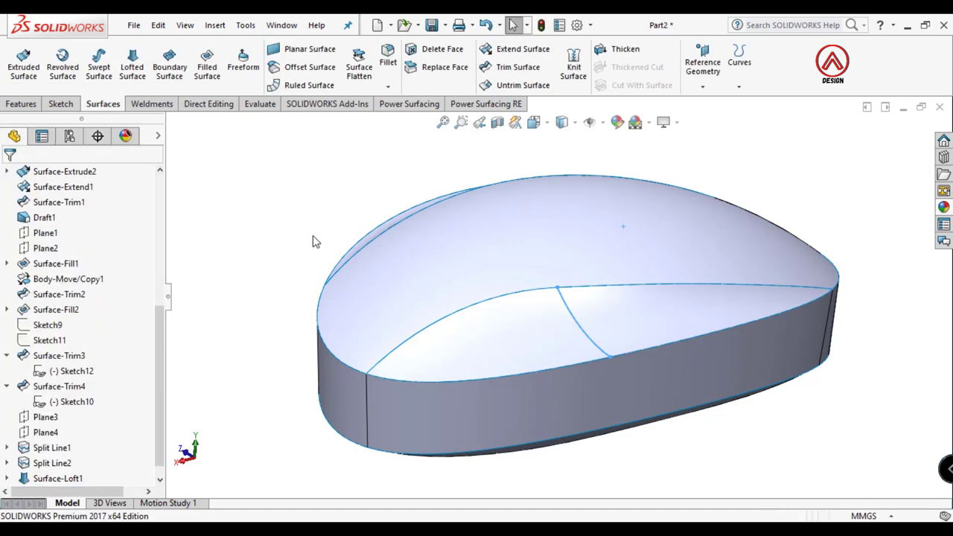
- Knit Surface-Trim4, both lofts, Split Line2 and Surface-Fill1 into a solid with Create solid
middle_drag(543, 281, 500, 261)
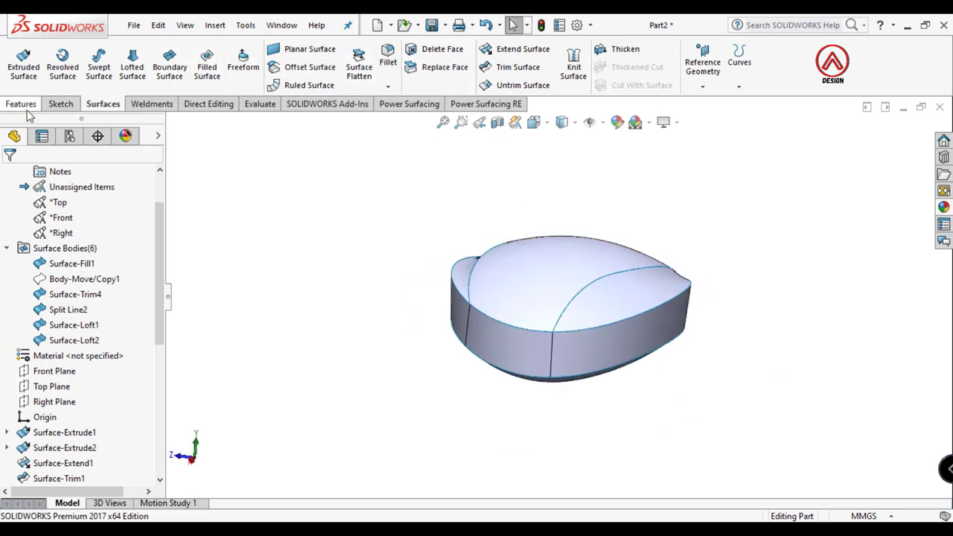
click(573, 66)
click(536, 296)
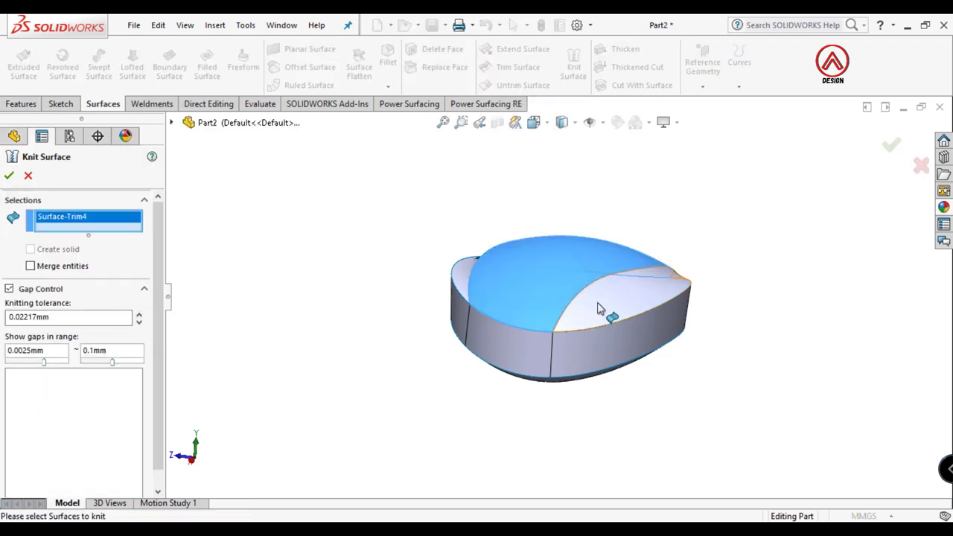
click(601, 309)
click(462, 283)
click(540, 329)
mouse_move(540, 329)
middle_down()
mouse_move(552, 329)
mouse_move(550, 339)
middle_up()
click(550, 338)
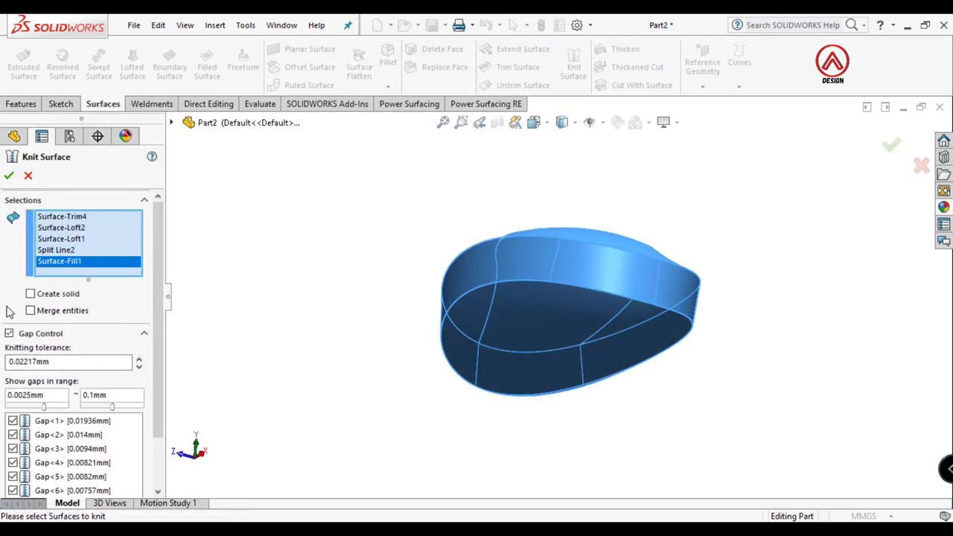
click(9, 176)
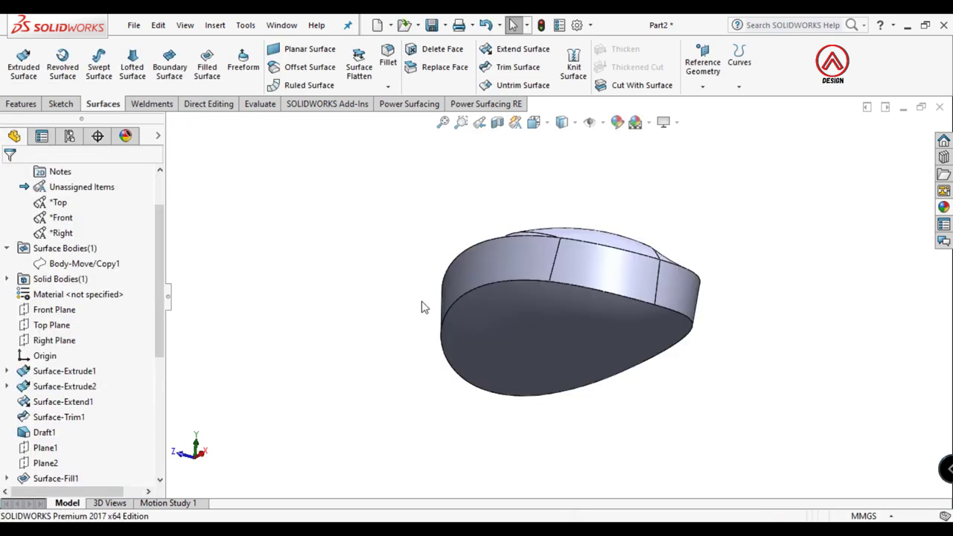
middle_drag(422, 307, 461, 253)
- Fillet the solid's bottom edge with a 2 mm radius
click(387, 58)
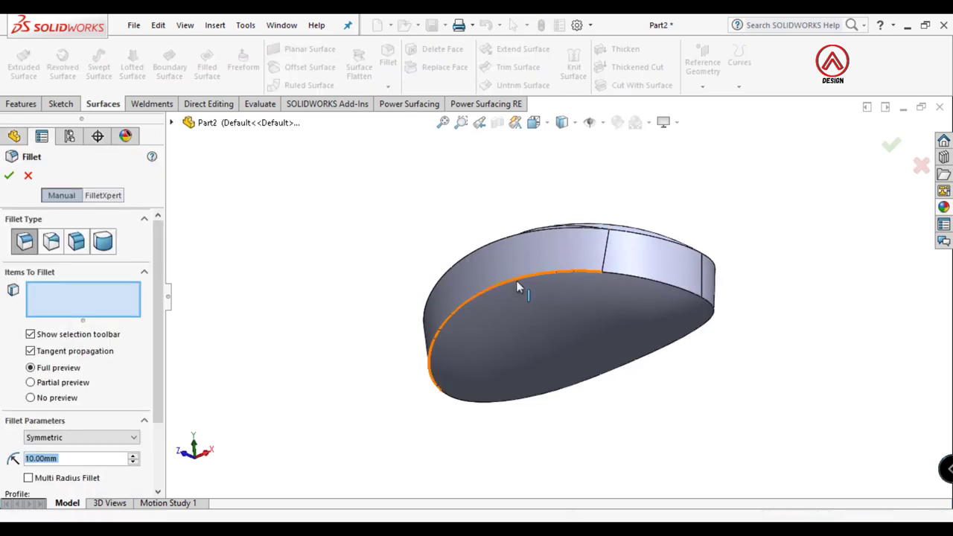
click(519, 286)
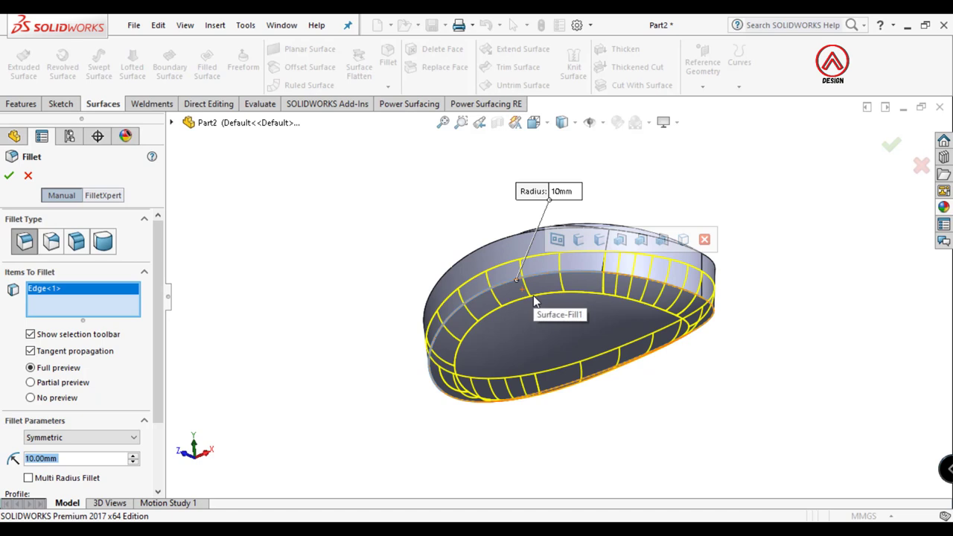
text(2)
key(Return)
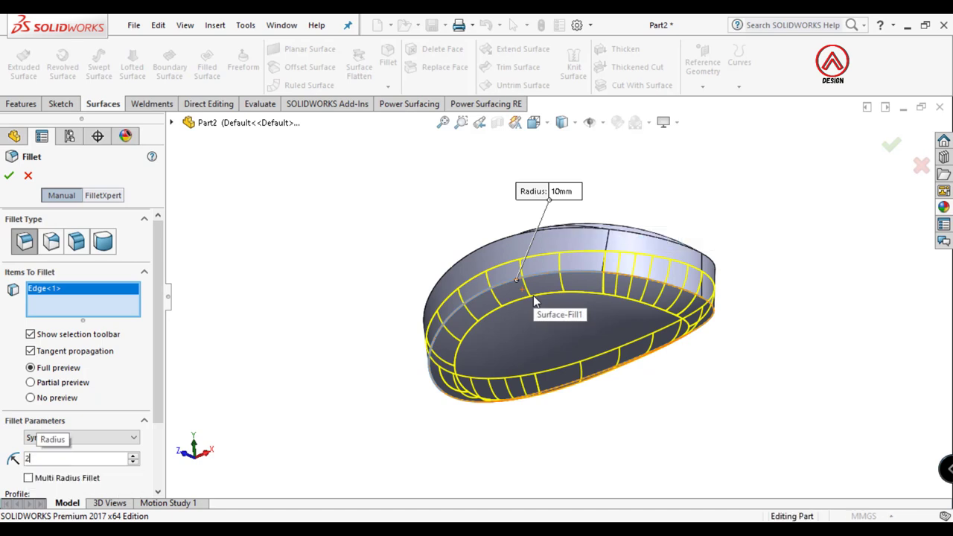
click(9, 177)
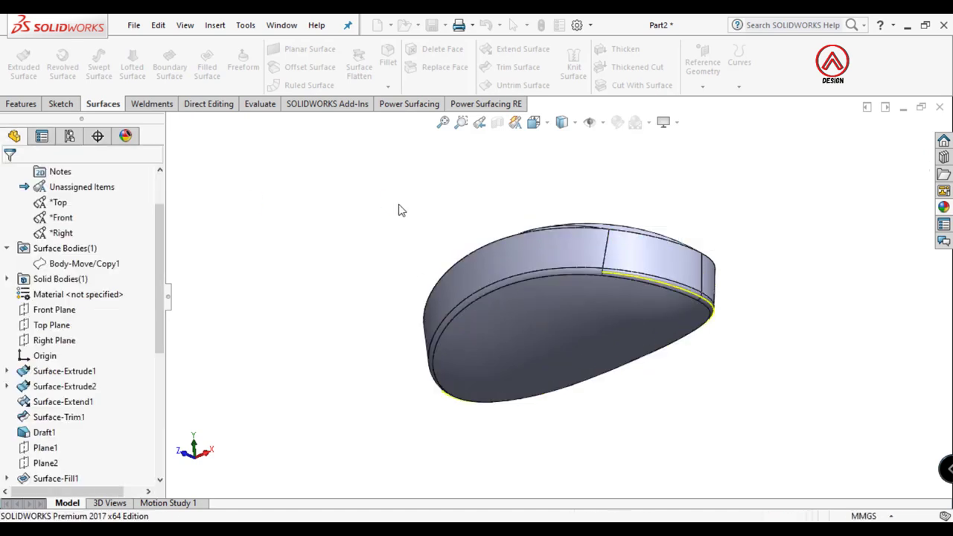
mouse_move(397, 208)
middle_down()
mouse_move(418, 255)
mouse_move(566, 324)
middle_up()
key(Return)
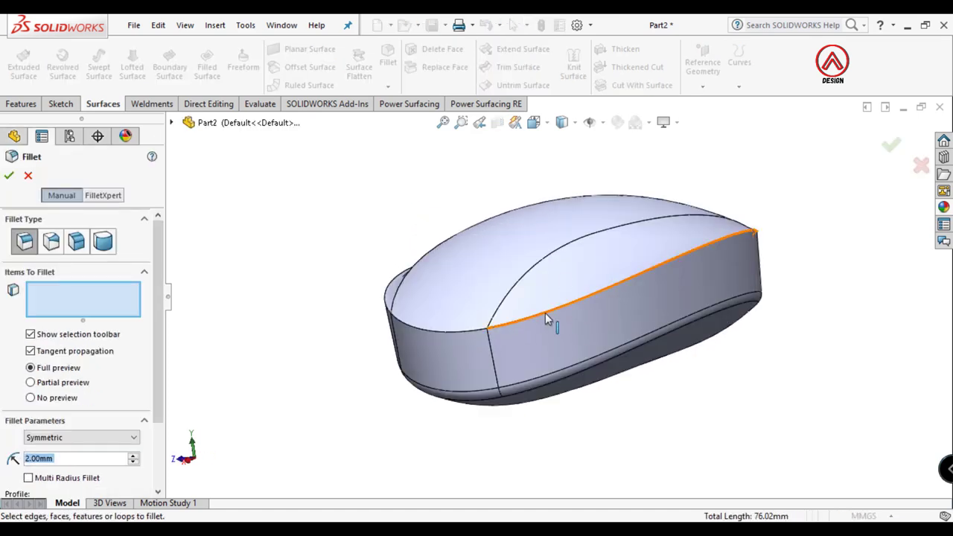
- Pick a top rim edge for a fillet and preview a curvature-continuous profile
click(545, 313)
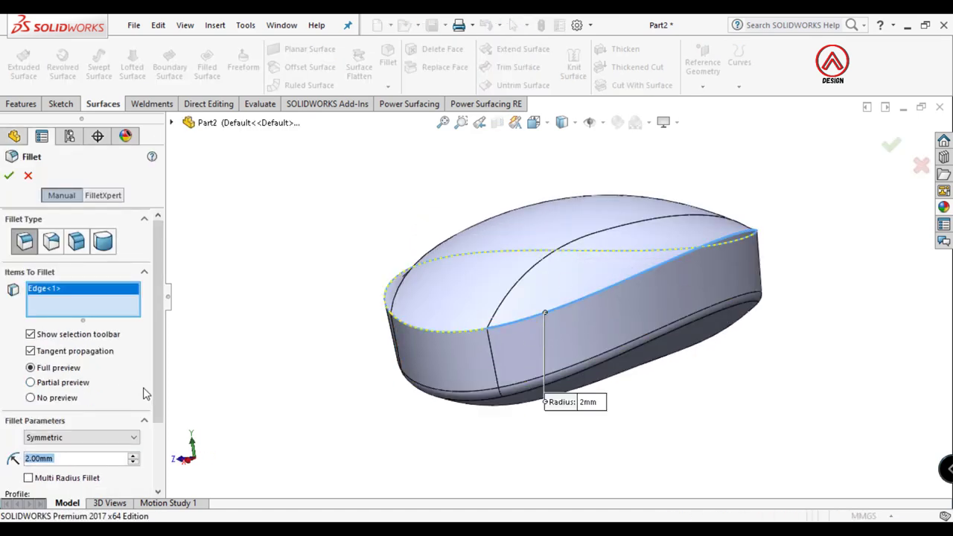
drag(156, 389, 156, 444)
click(112, 435)
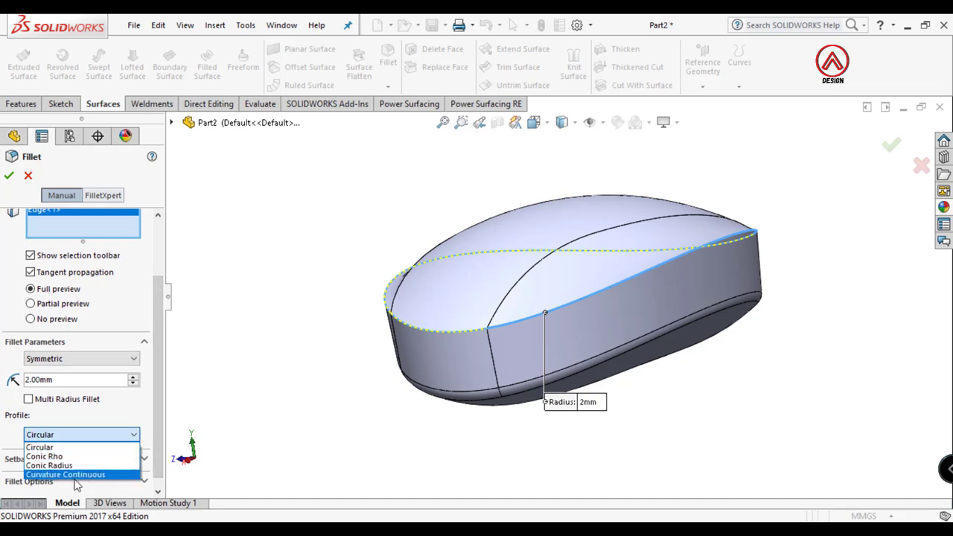
click(66, 475)
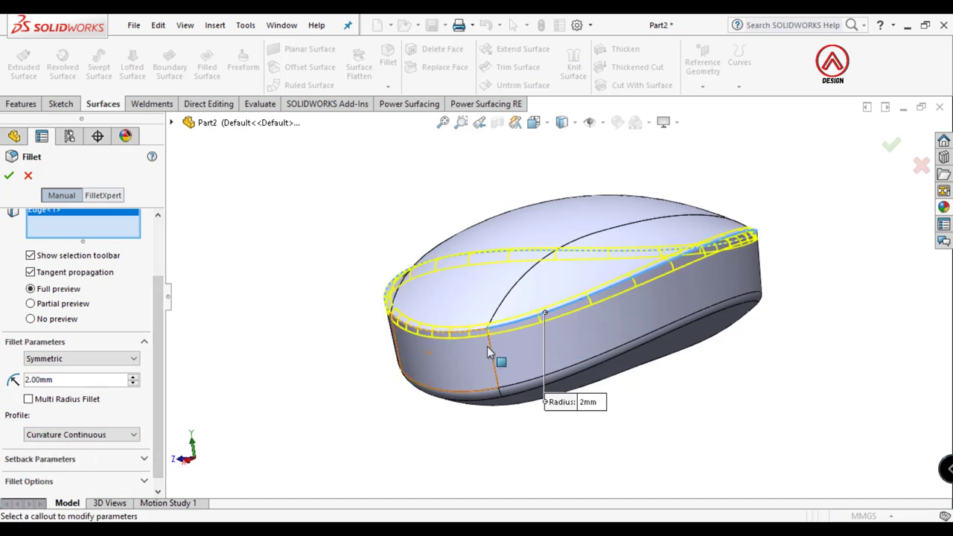
middle_drag(489, 353, 477, 336)
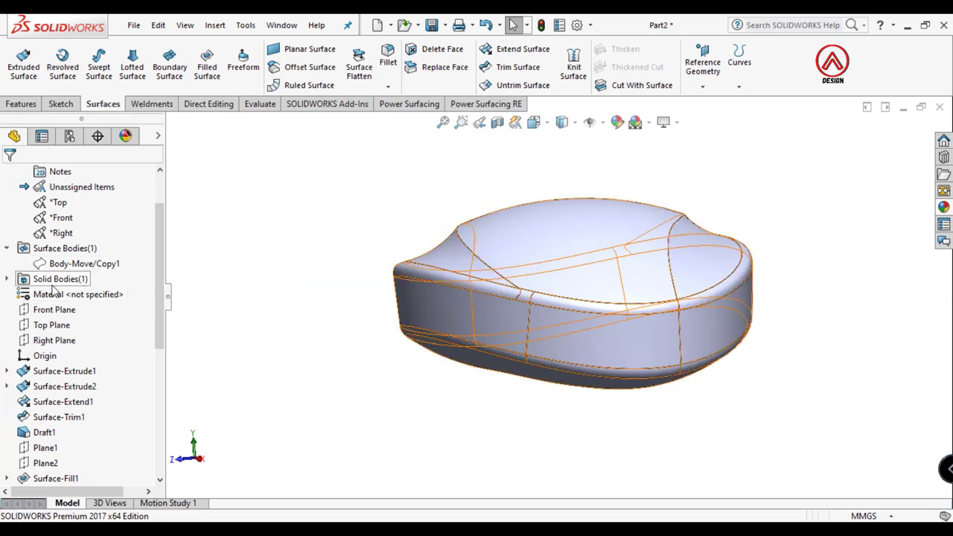
mouse_move(419, 315)
middle_down()
mouse_move(601, 257)
mouse_move(612, 298)
middle_up()
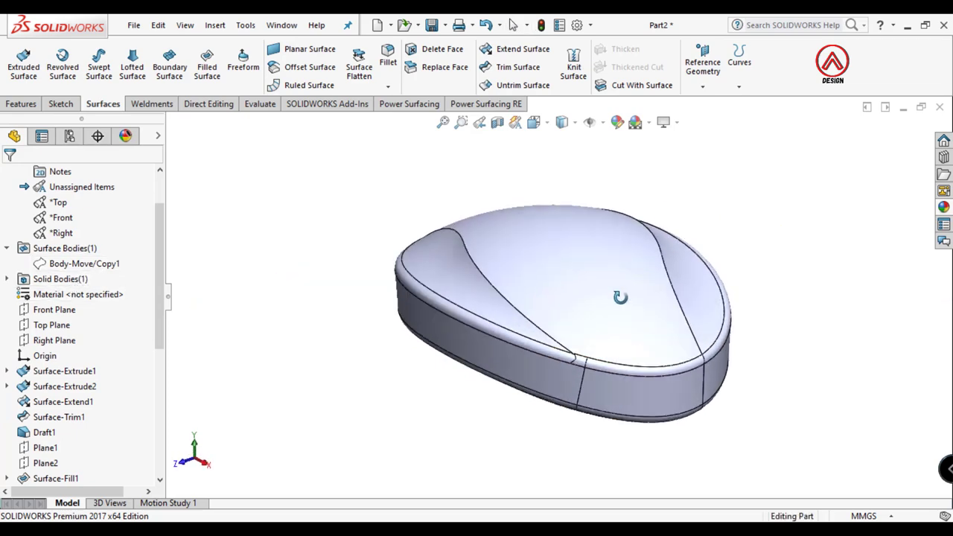
- Fillet both curved top edges with a 2 mm circular-profile fillet
click(388, 59)
click(466, 251)
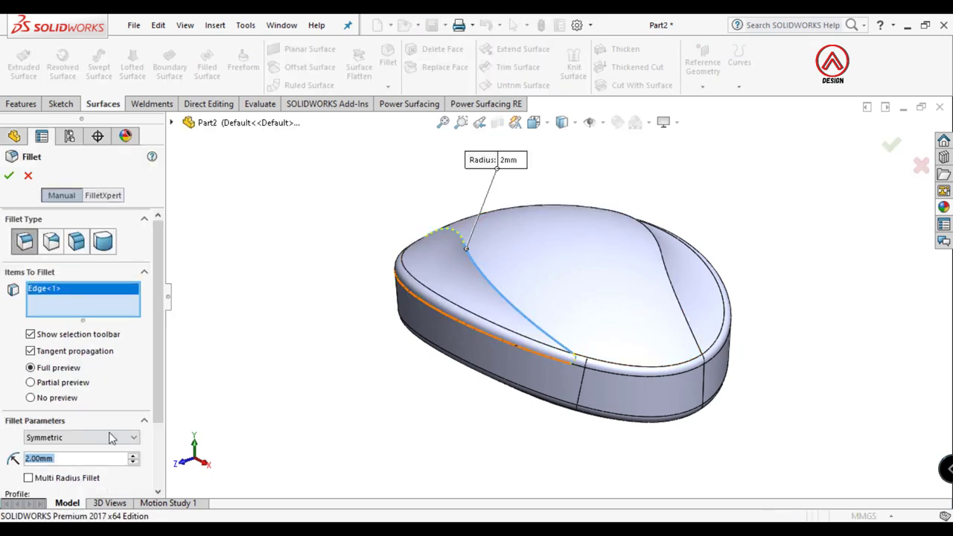
drag(157, 406, 157, 468)
click(82, 423)
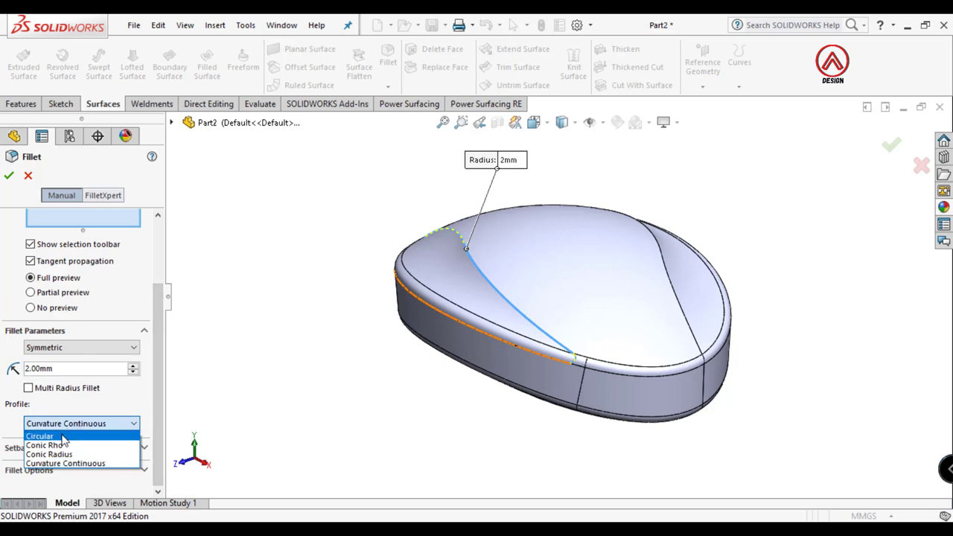
click(64, 435)
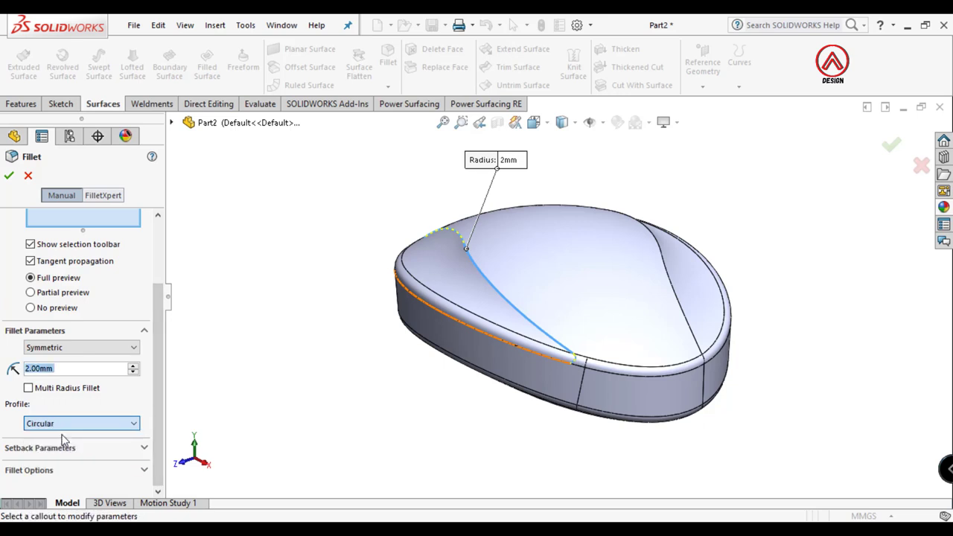
click(658, 262)
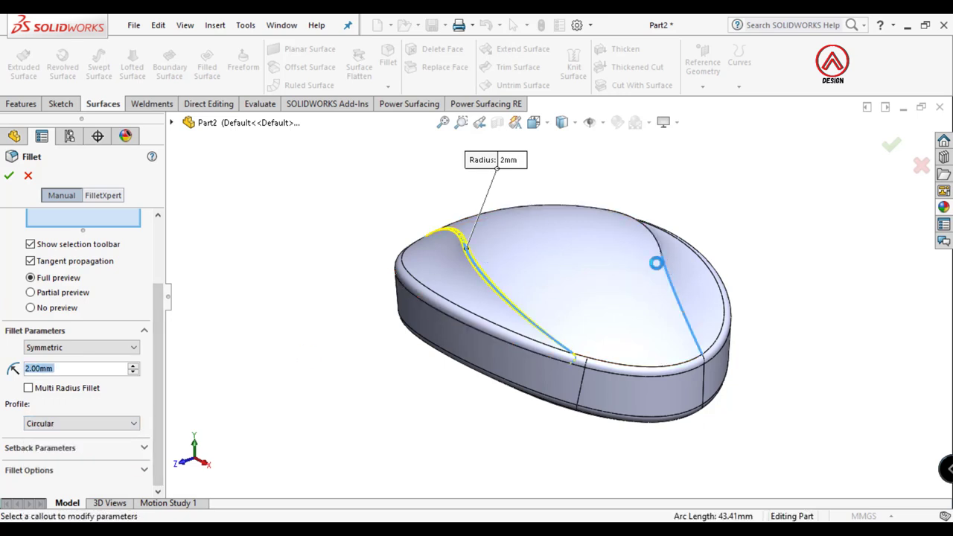
click(10, 173)
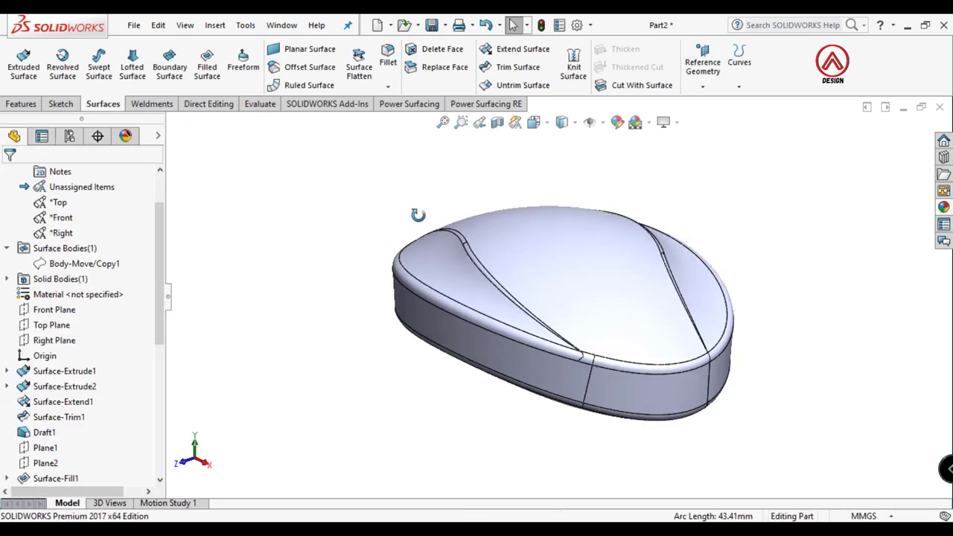
mouse_move(415, 214)
middle_down()
mouse_move(345, 188)
mouse_move(279, 238)
mouse_move(694, 233)
mouse_move(557, 260)
mouse_move(439, 190)
mouse_move(539, 181)
mouse_move(484, 106)
mouse_move(521, 119)
mouse_move(557, 171)
mouse_move(564, 249)
middle_up()
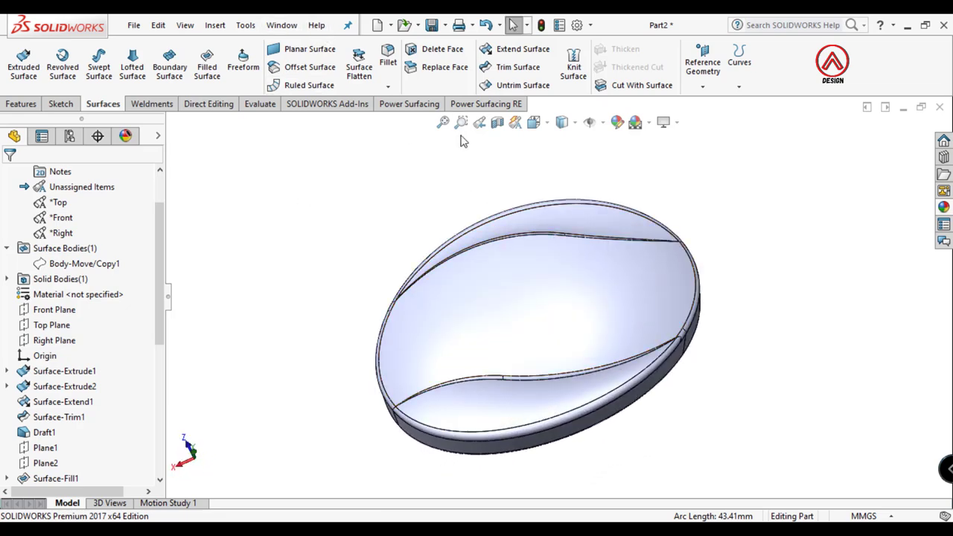
- From the Top view, add Plane5 30 mm above the Top Plane and view it normal-to
click(534, 123)
click(555, 168)
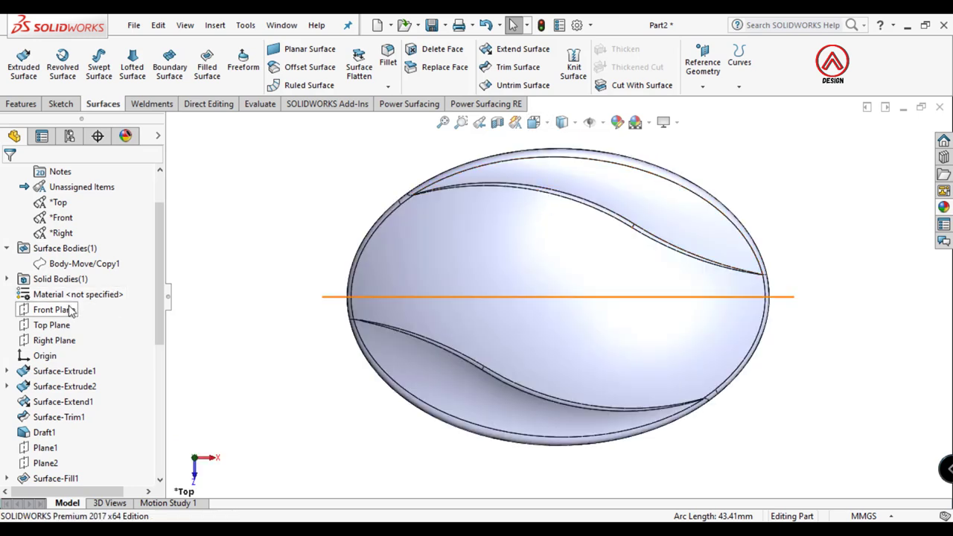
click(52, 326)
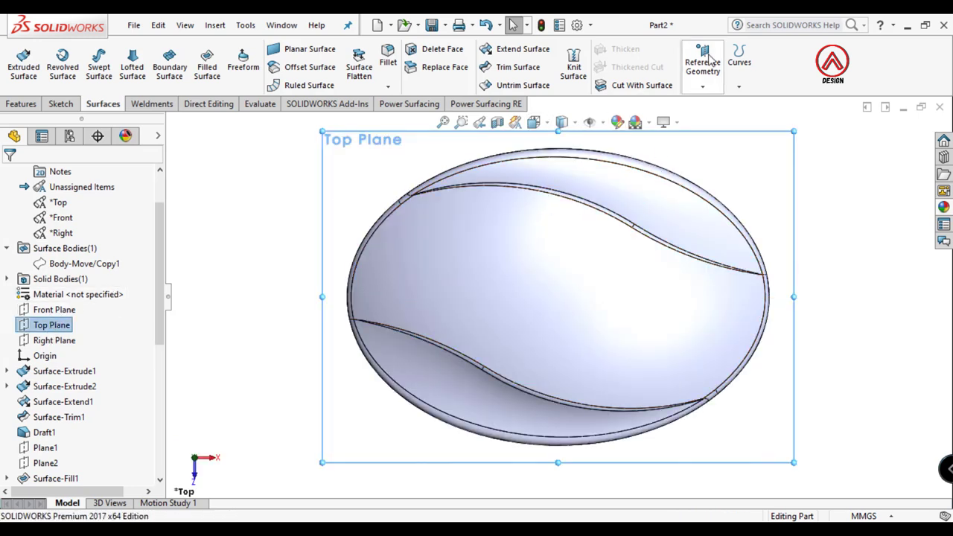
click(703, 85)
click(714, 105)
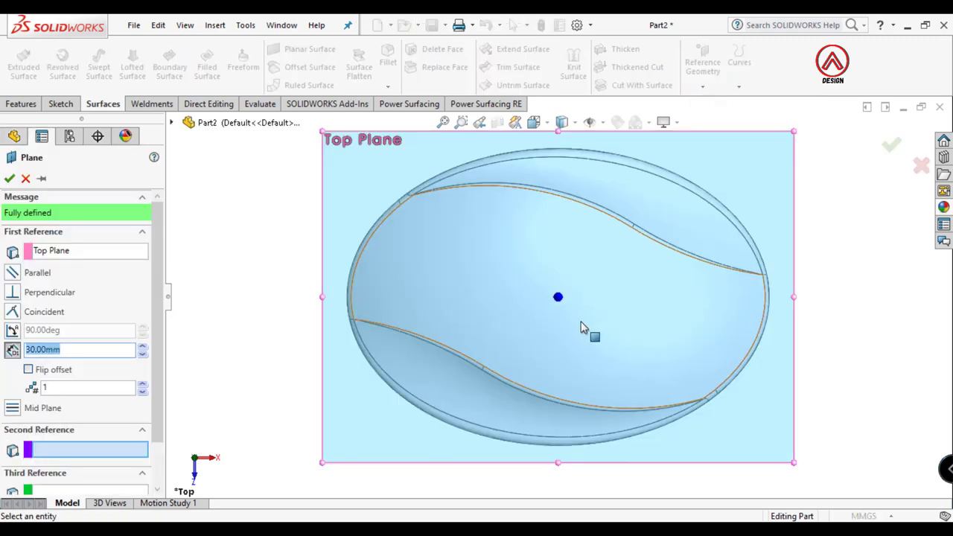
click(9, 179)
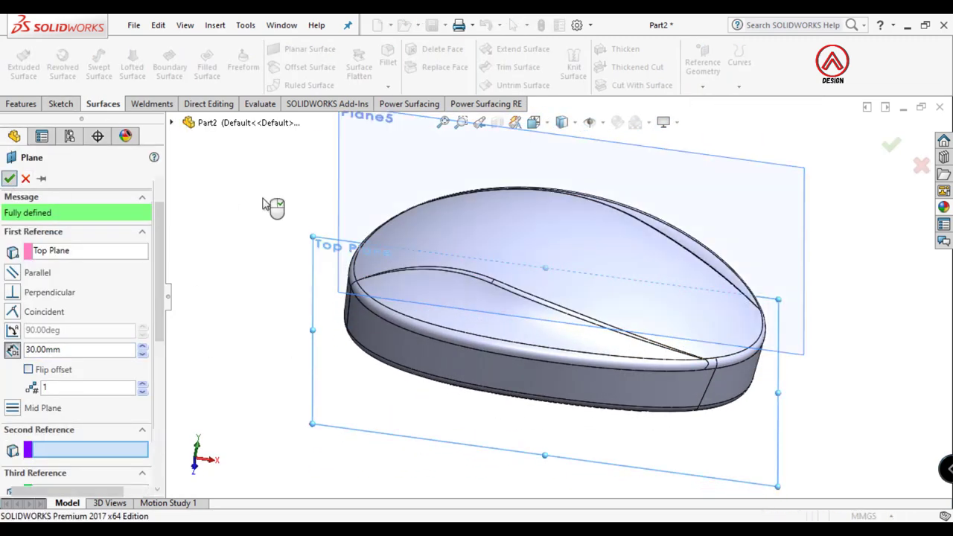
click(415, 161)
click(534, 120)
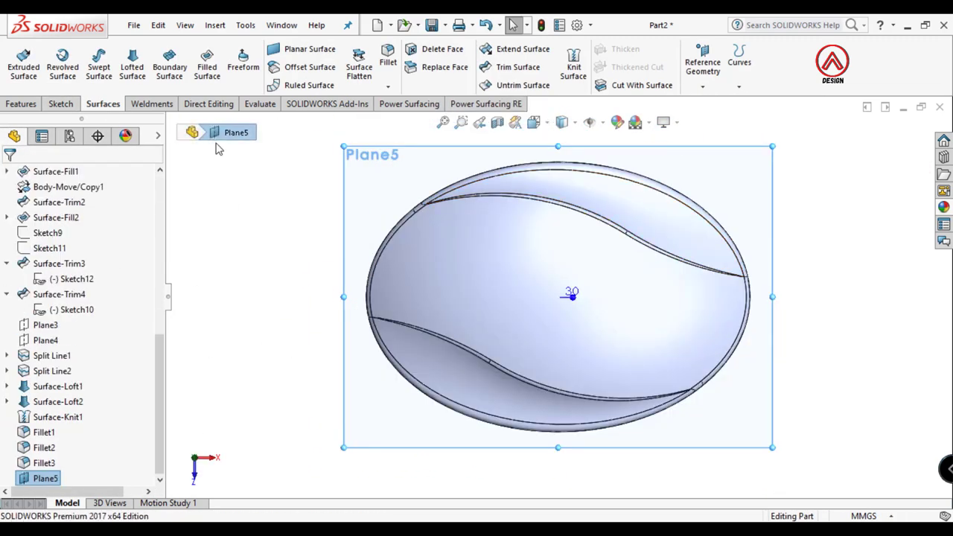
- Open a sketch on Plane5 and draw an ellipse centred on the origin
click(61, 105)
click(21, 60)
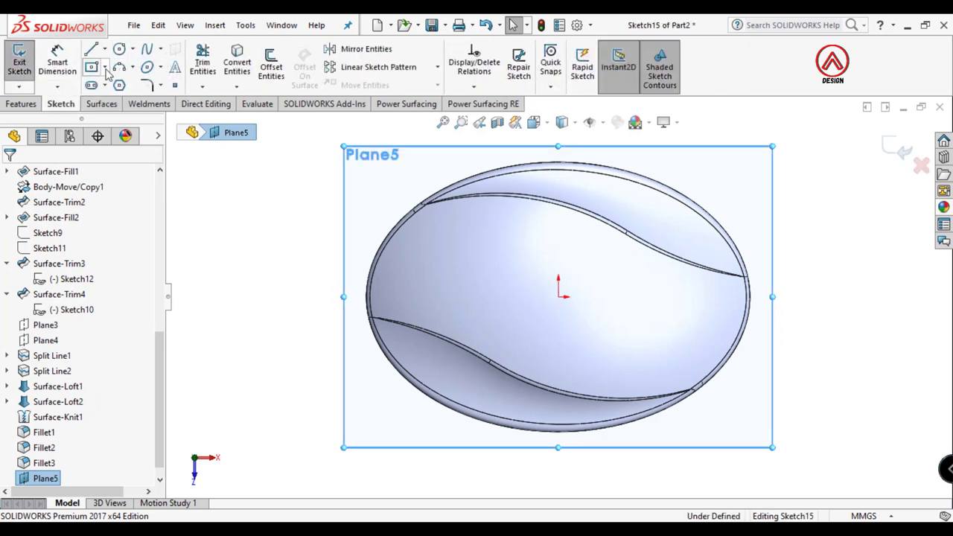
click(146, 67)
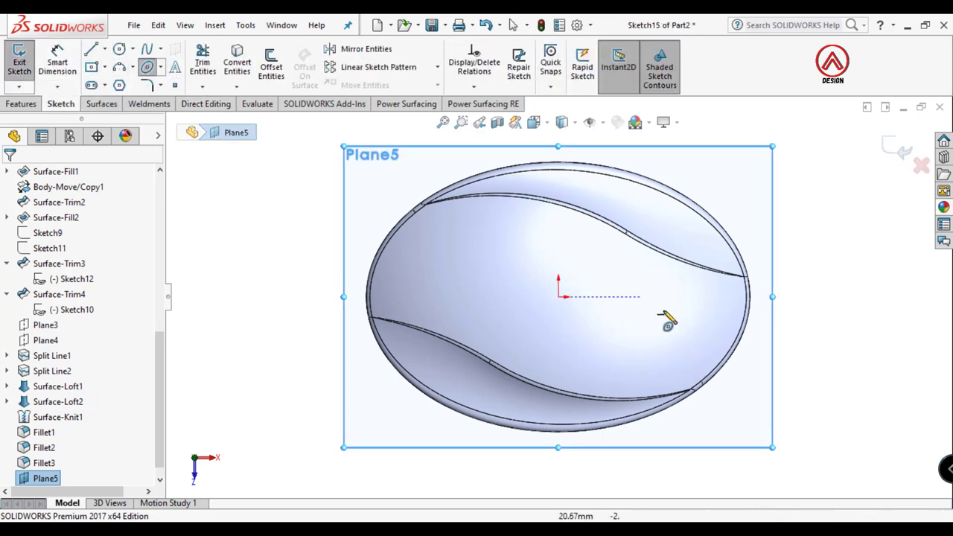
click(559, 296)
click(651, 297)
click(647, 242)
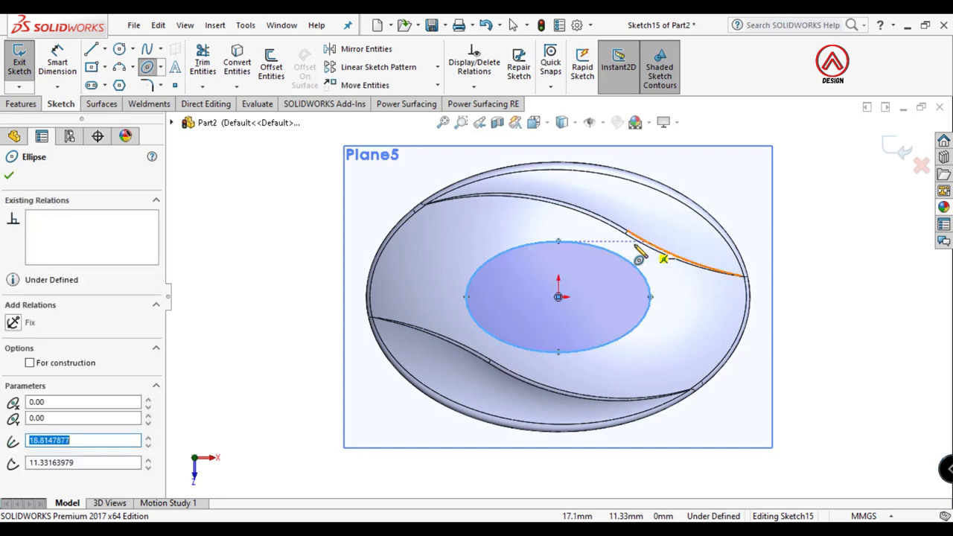
- Dimension the ellipse 38 mm wide and 24 mm tall
click(56, 65)
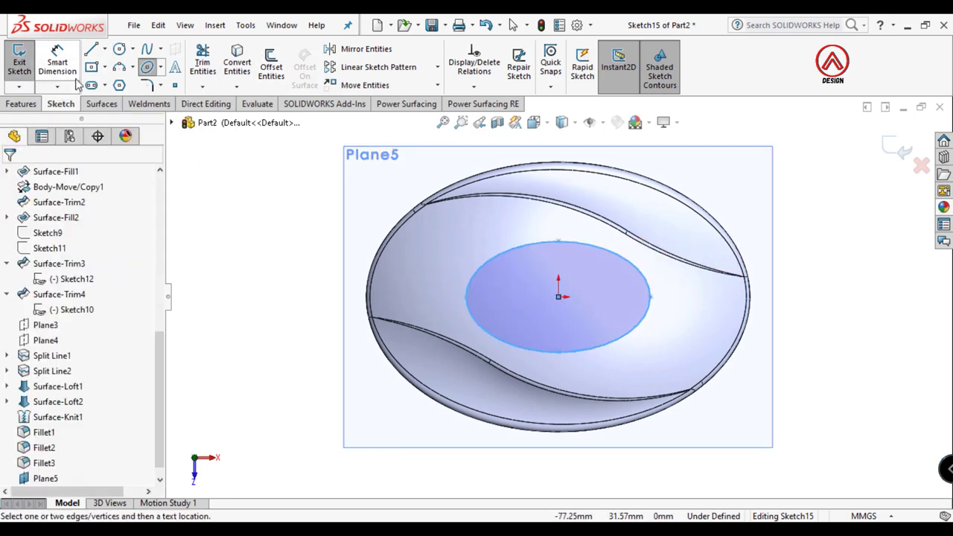
click(467, 297)
click(651, 297)
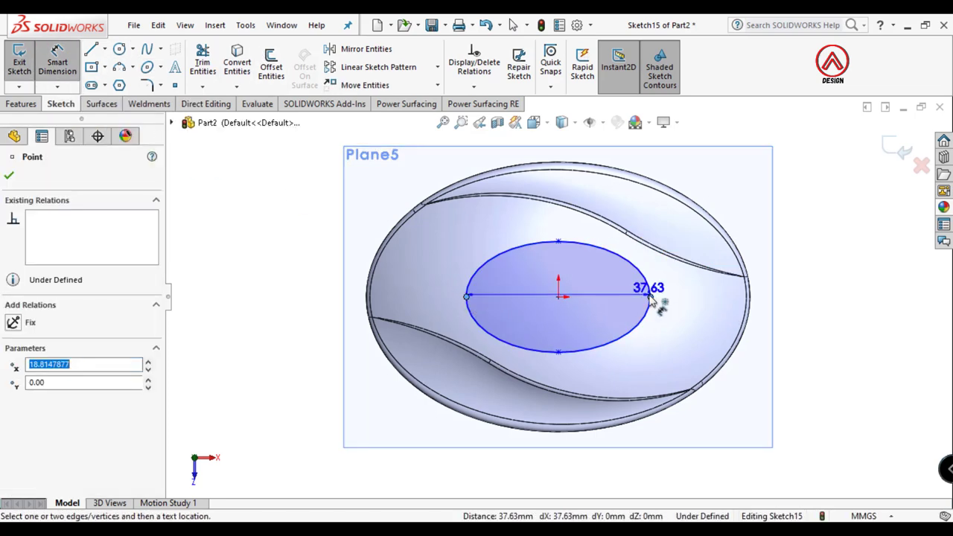
click(540, 149)
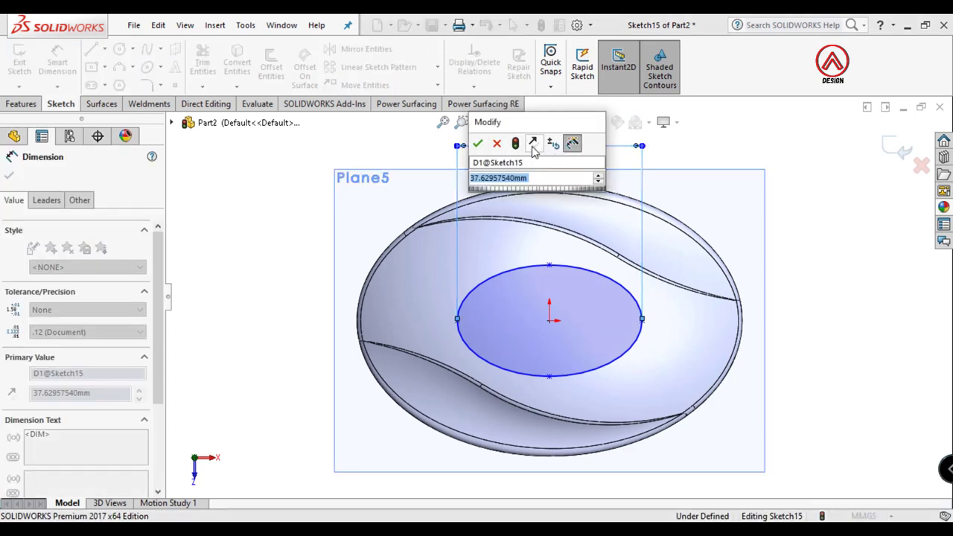
text(38.00mm)
click(846, 265)
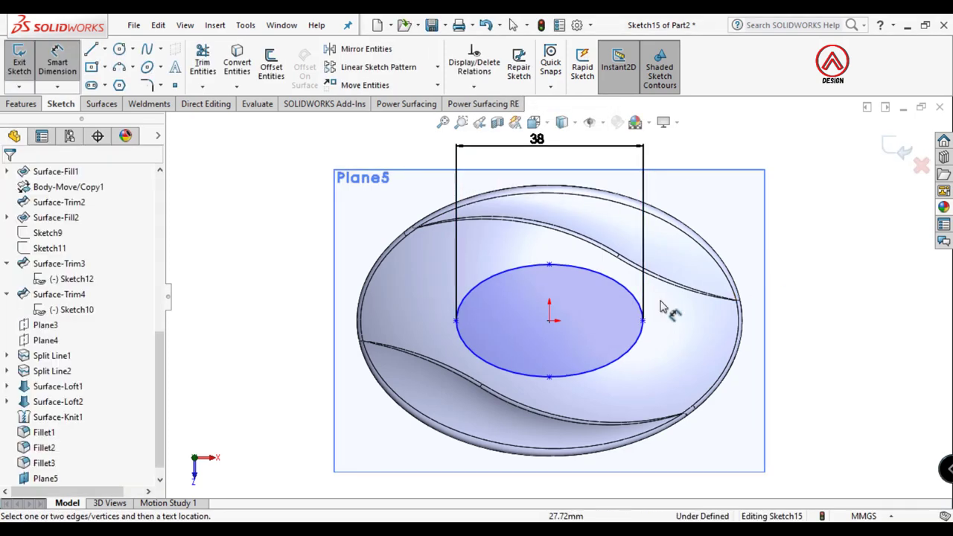
click(550, 267)
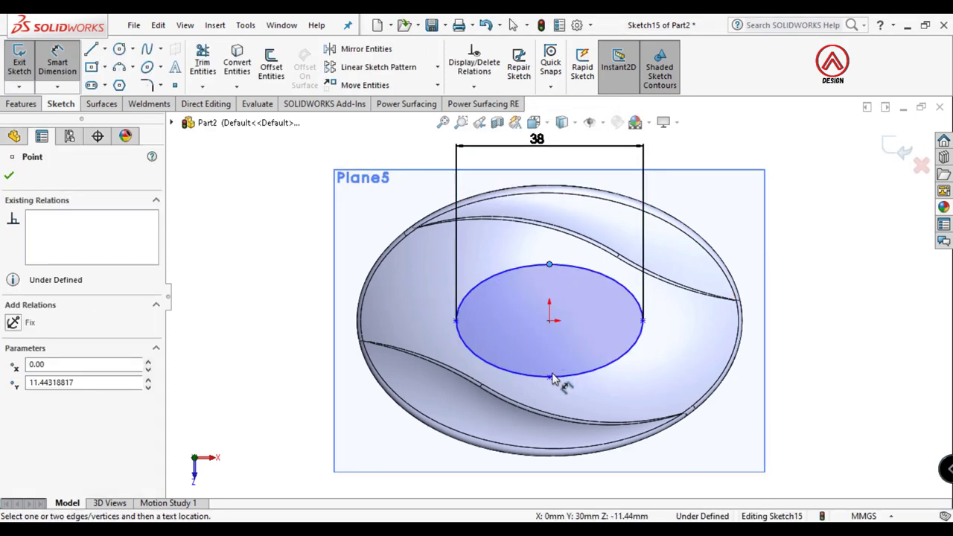
click(553, 379)
click(832, 321)
text(24)
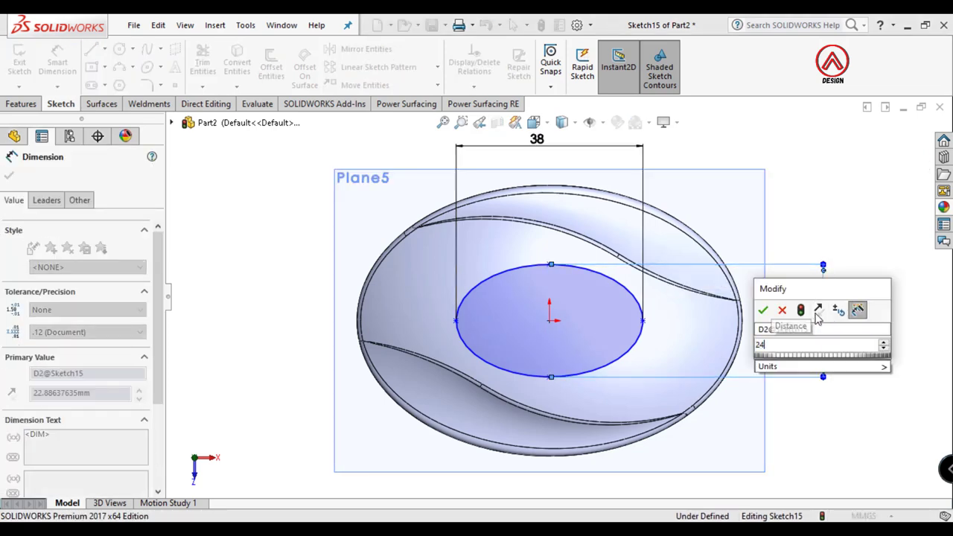
key(Return)
click(878, 450)
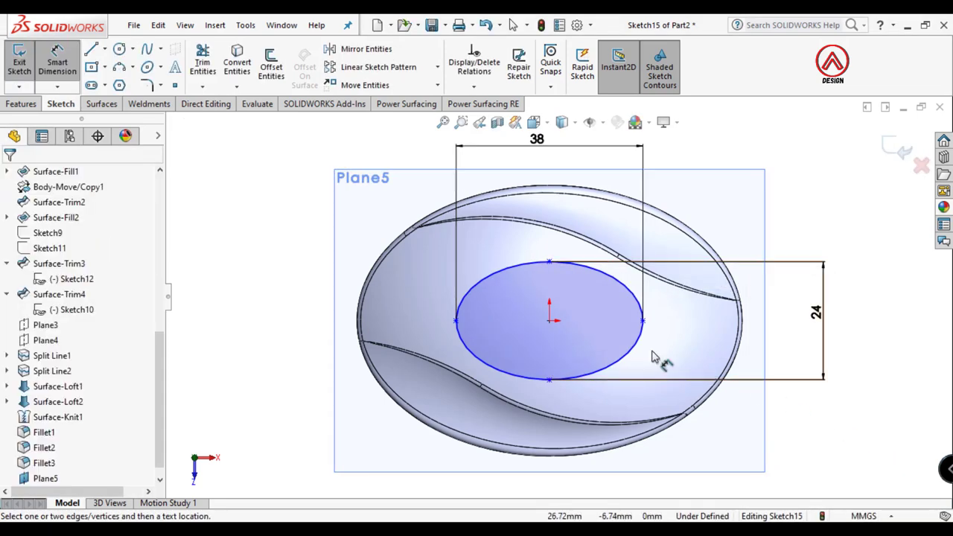
- Add a Horizontal relation between the ellipse's left point and centre to fully define it
click(456, 321)
ctrl+click(550, 320)
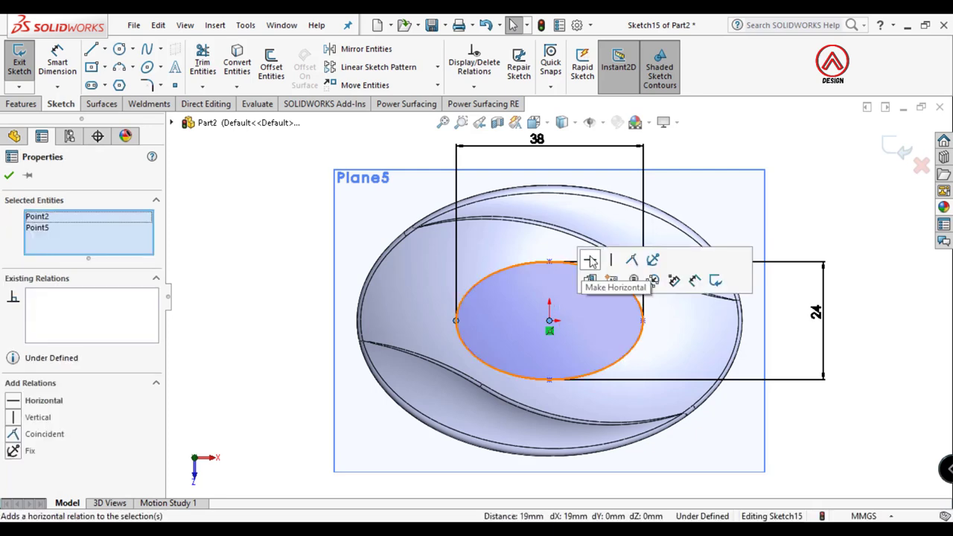
click(590, 259)
click(782, 253)
- Offset the ellipse 1.5 mm inward
click(271, 67)
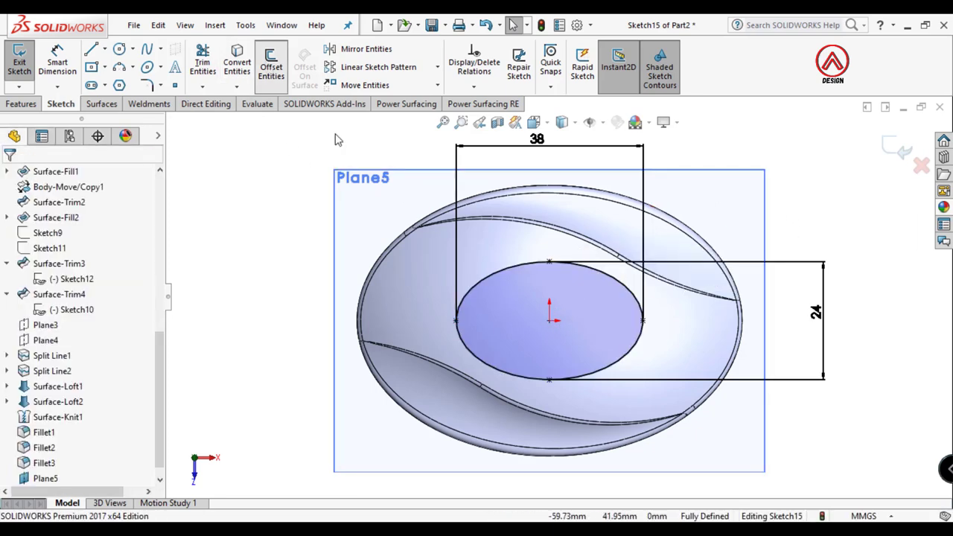
click(513, 265)
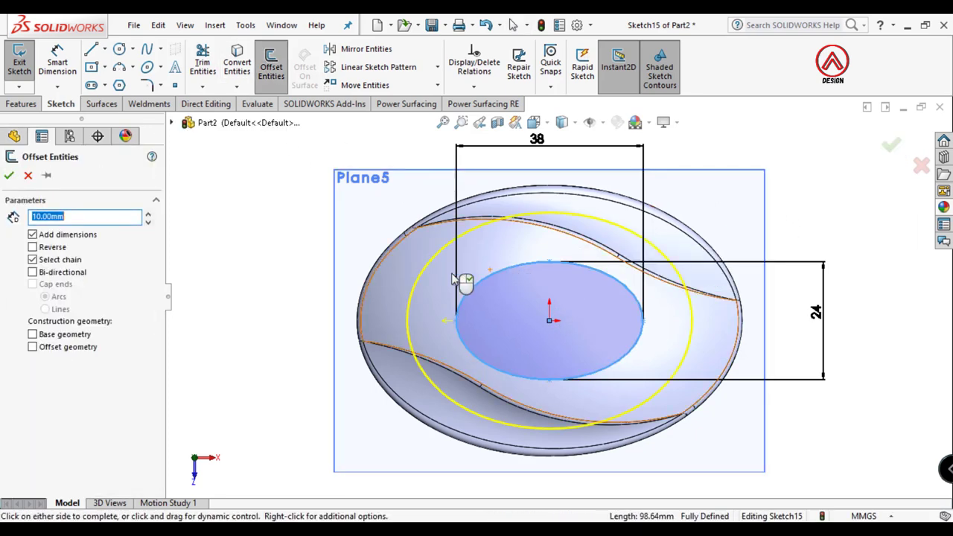
click(48, 248)
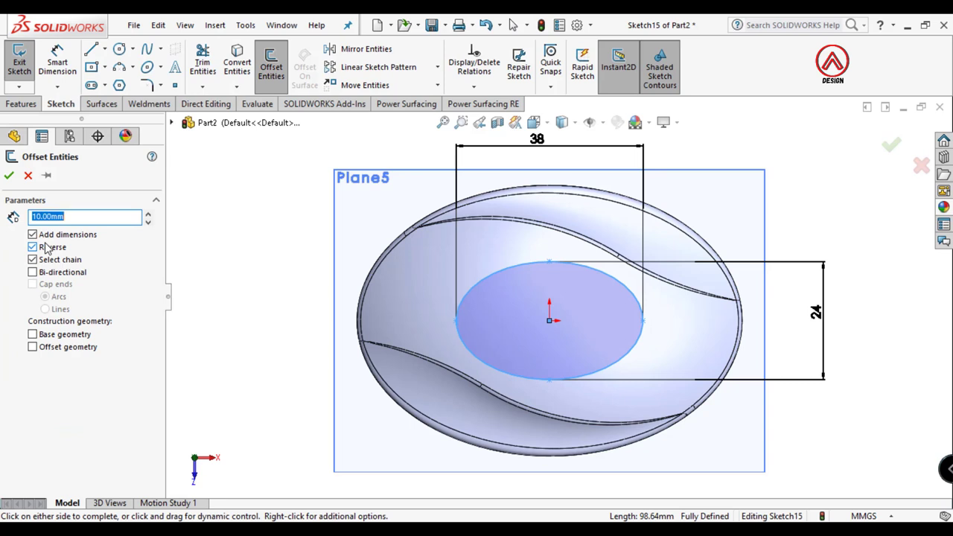
text(1.5)
key(Return)
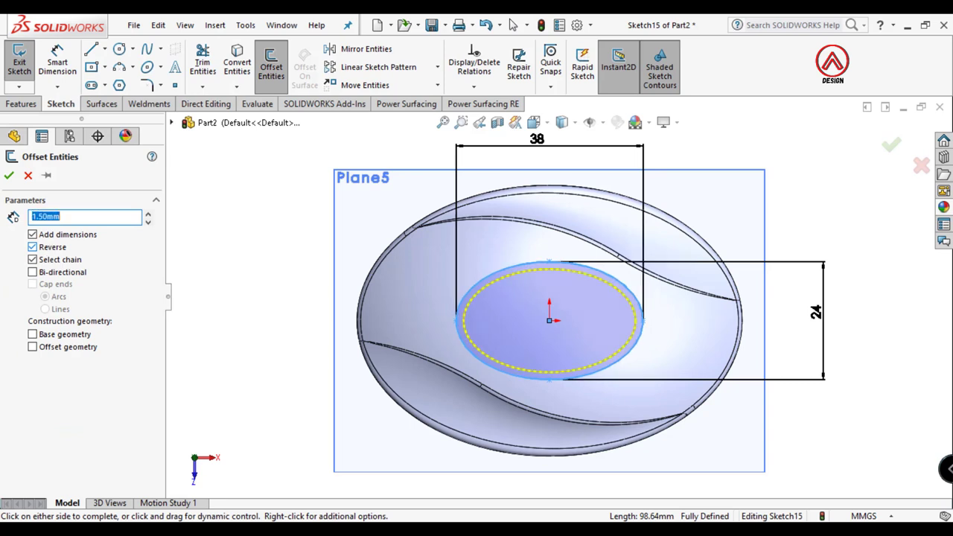
click(9, 176)
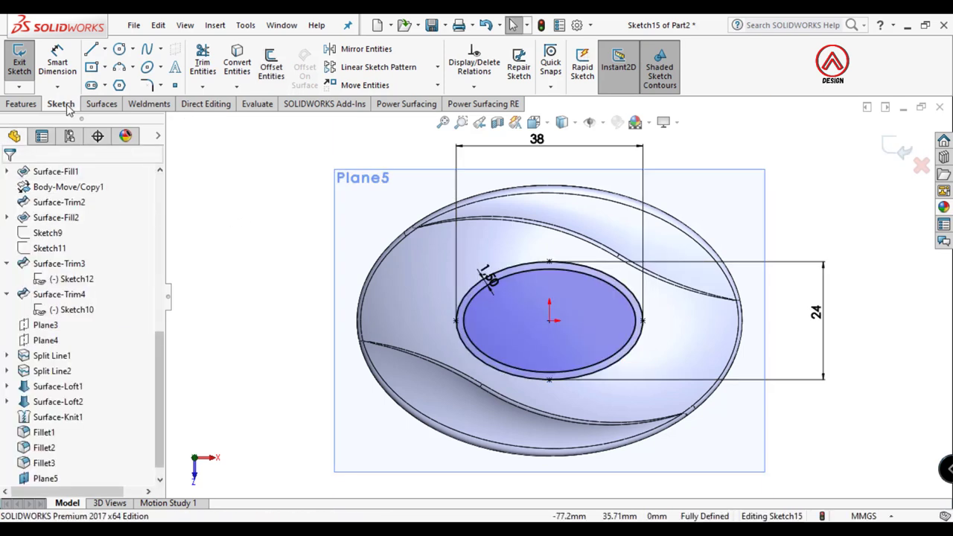
- Cut-extrude the sketch with a reversed 1 mm Offset From Surface of the domed top
click(21, 104)
click(207, 65)
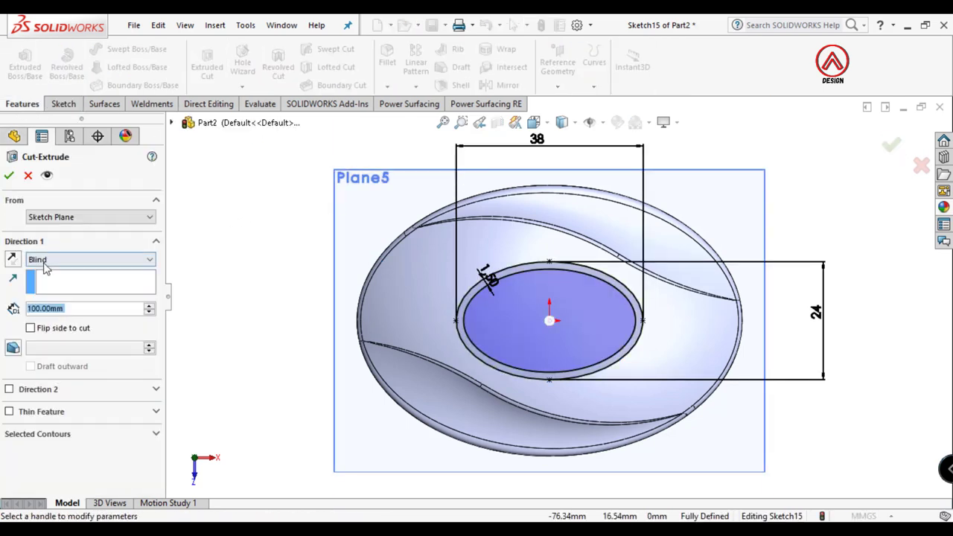
click(47, 261)
click(63, 323)
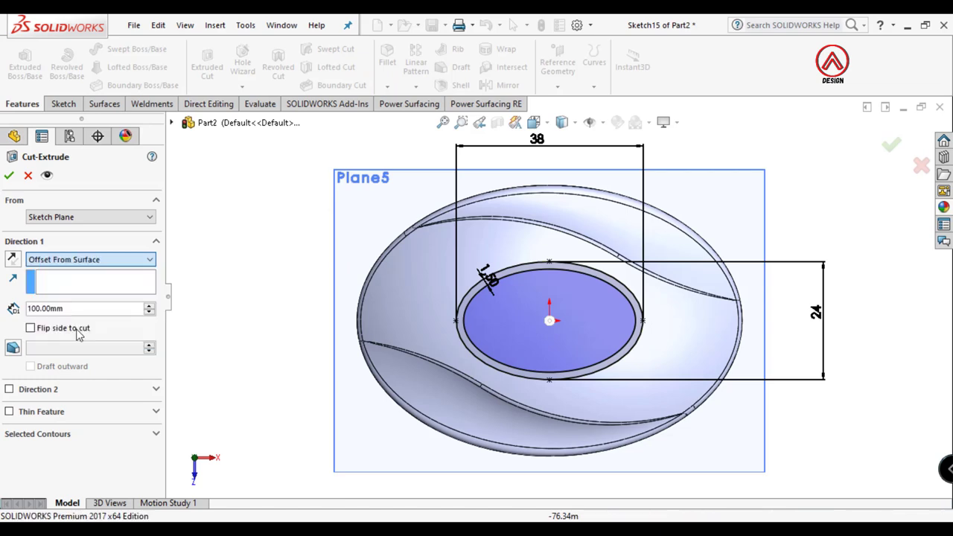
click(436, 324)
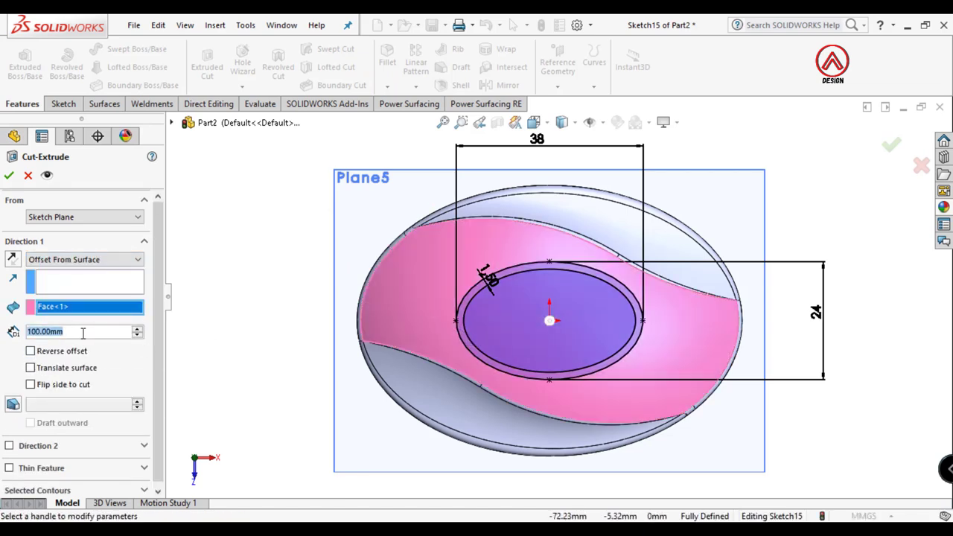
text(1)
key(Return)
middle_drag(437, 366, 405, 189)
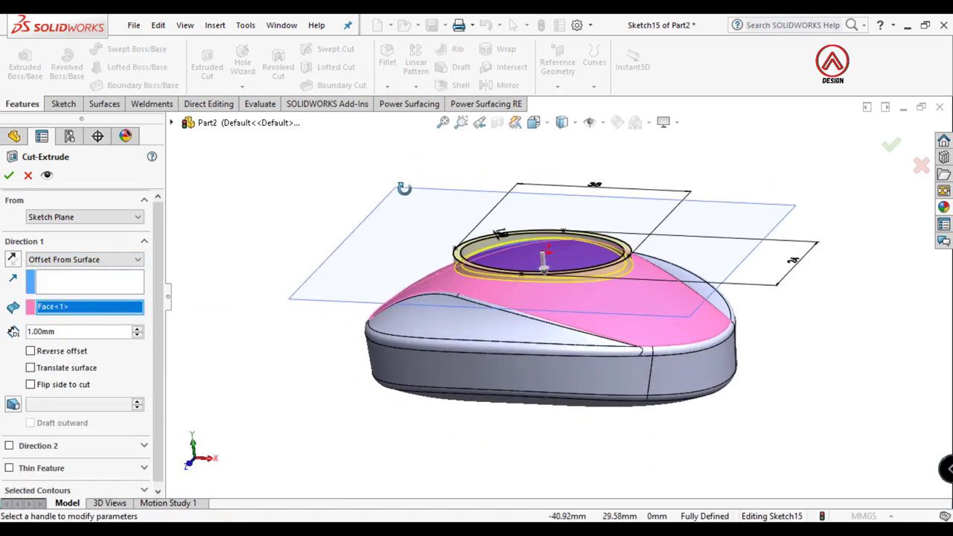
click(39, 355)
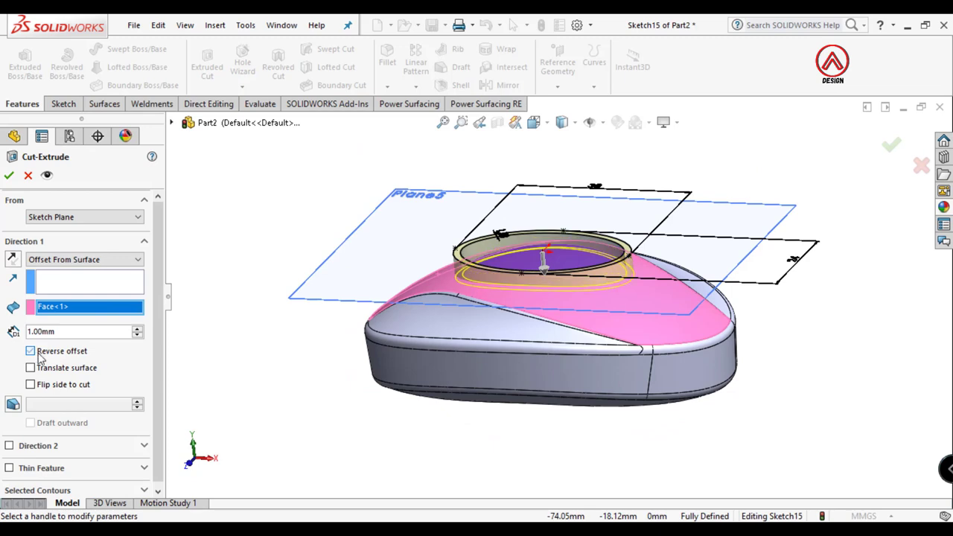
click(10, 176)
- View Plane5 normal-to, inspect the cut's sketch in the tree, then select Plane5
click(697, 194)
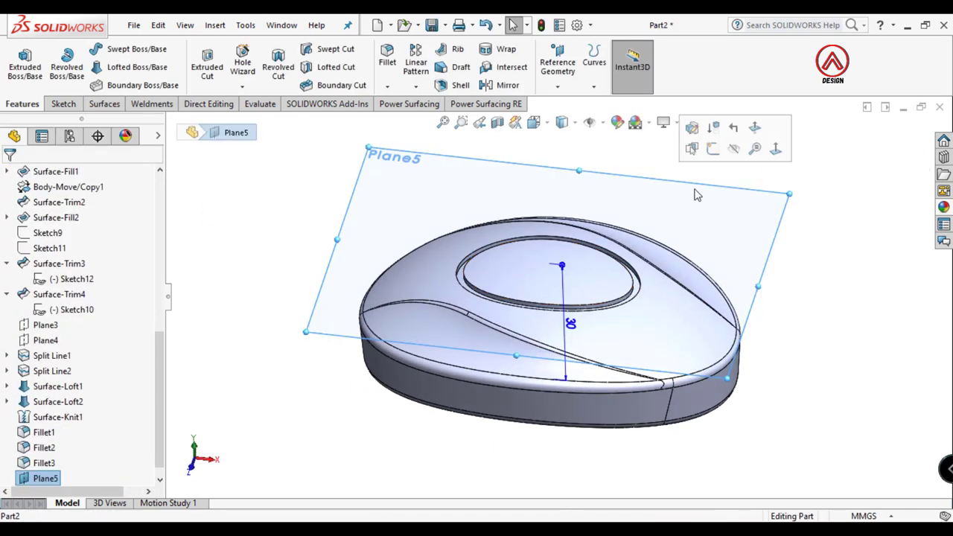
click(777, 149)
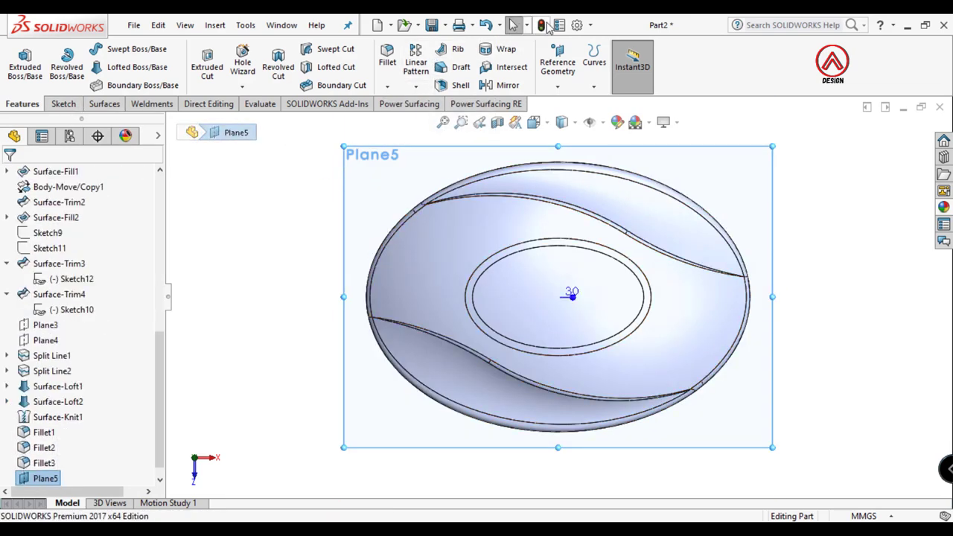
click(186, 393)
scroll(160, 400, down, 1)
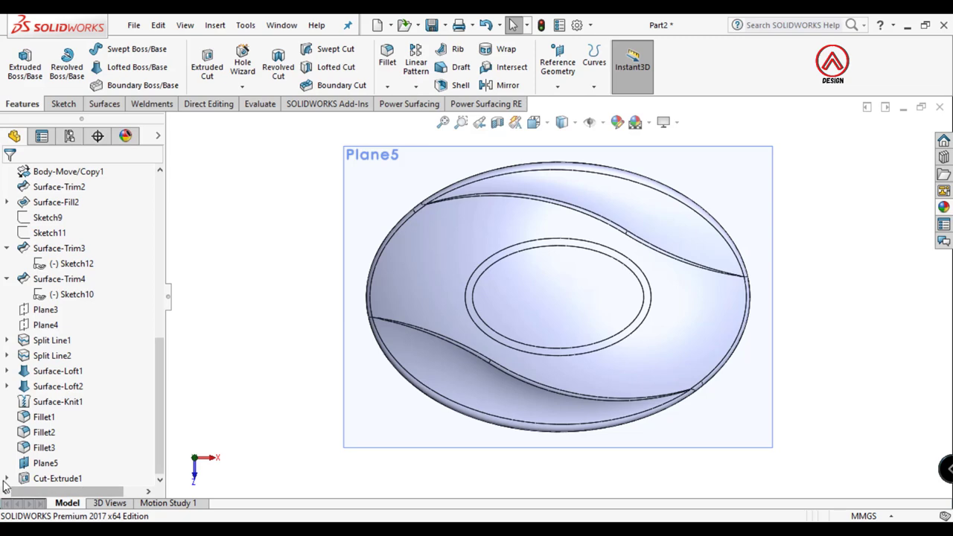
click(7, 478)
click(70, 480)
click(65, 435)
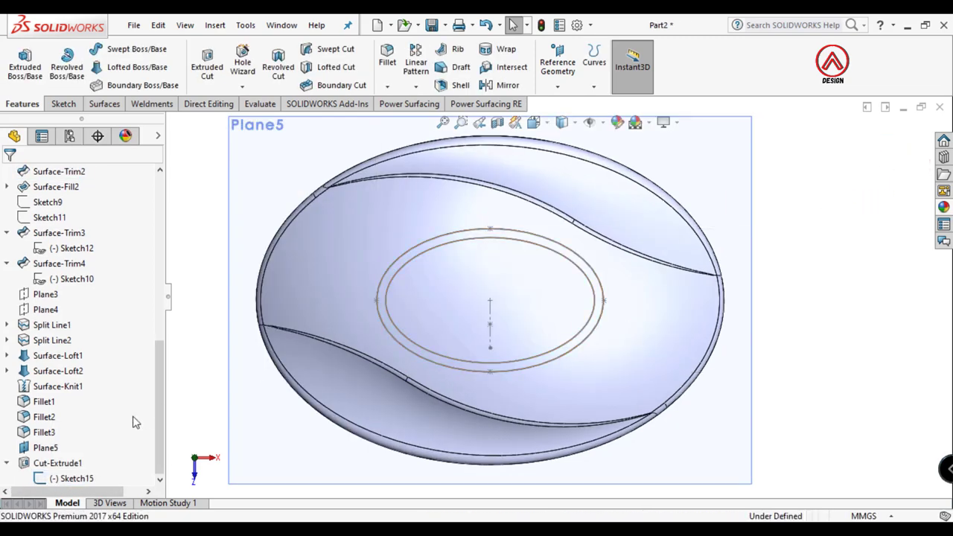
click(44, 448)
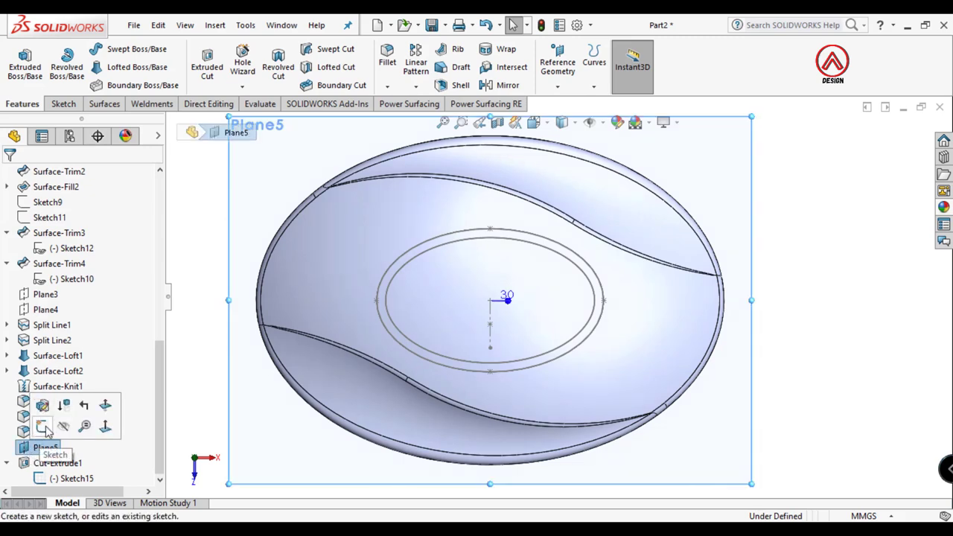
- Start a sketch on Plane5 and draw a horizontal midpoint line below the origin
click(43, 426)
click(856, 280)
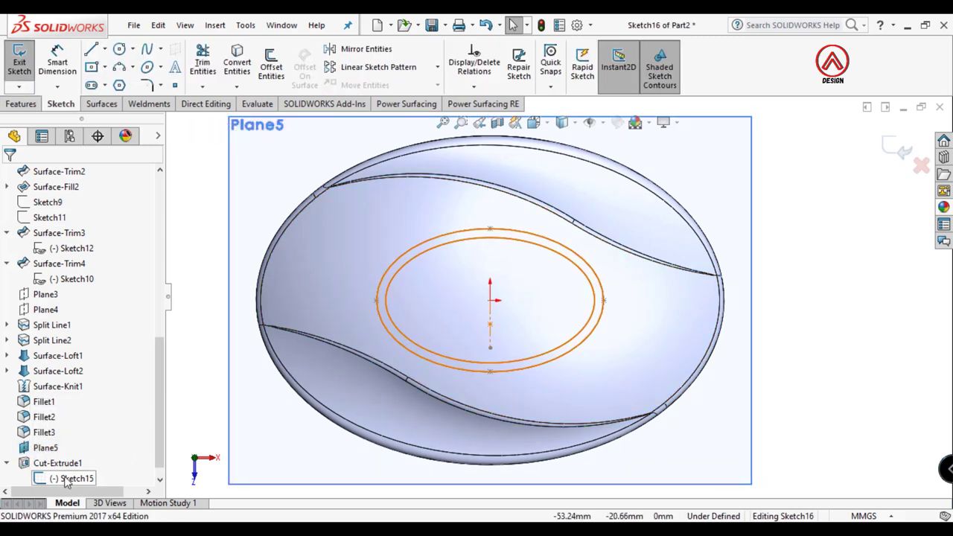
click(106, 49)
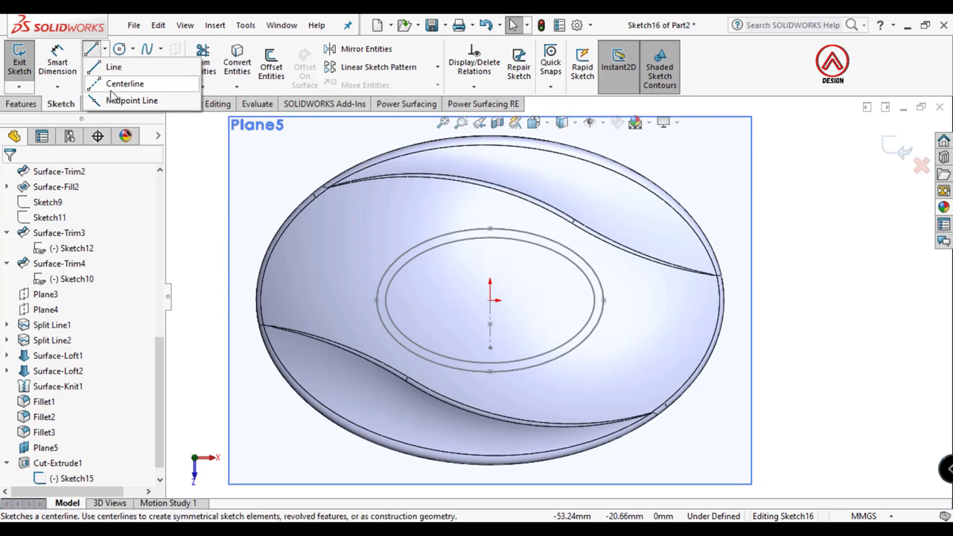
click(115, 100)
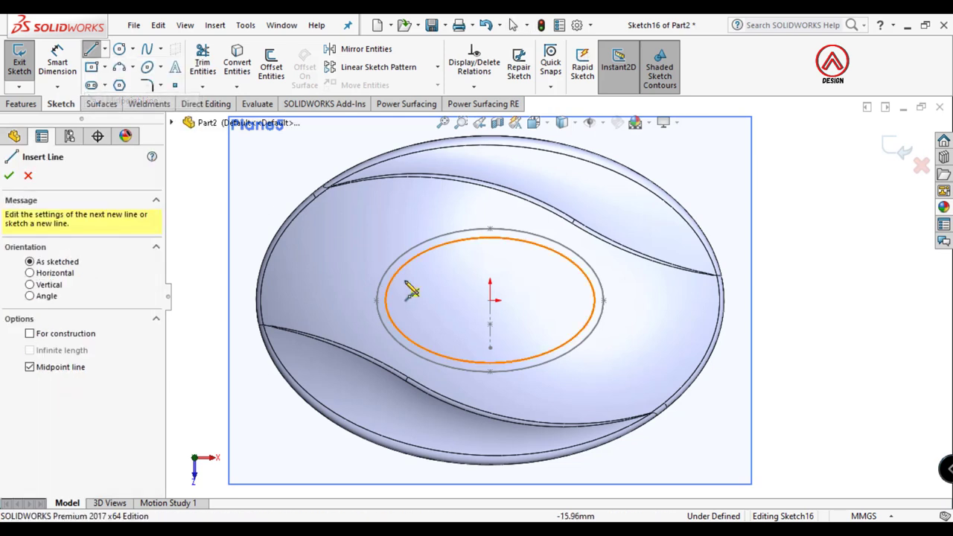
click(491, 336)
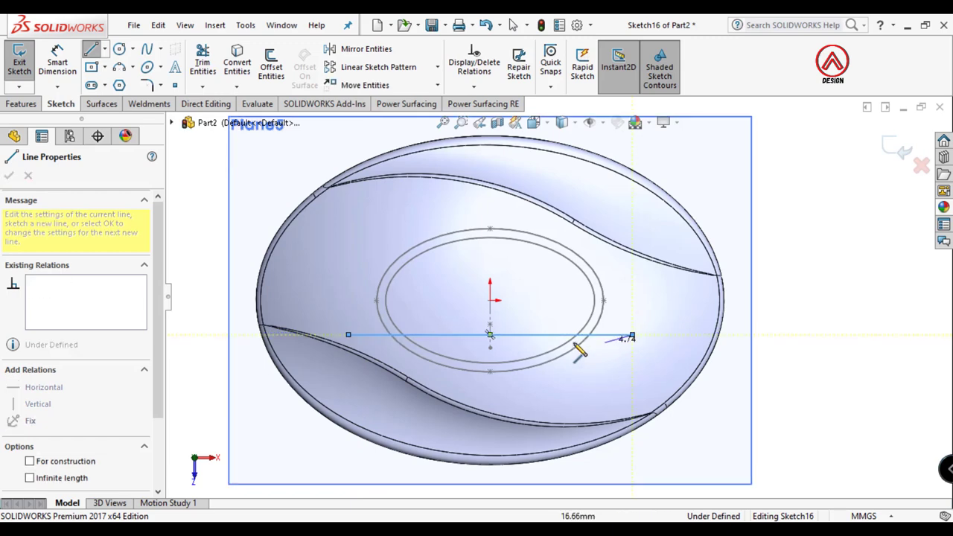
click(632, 336)
key(Escape)
- Make the line construction geometry and dimension it 4 mm from the origin
click(521, 334)
click(572, 294)
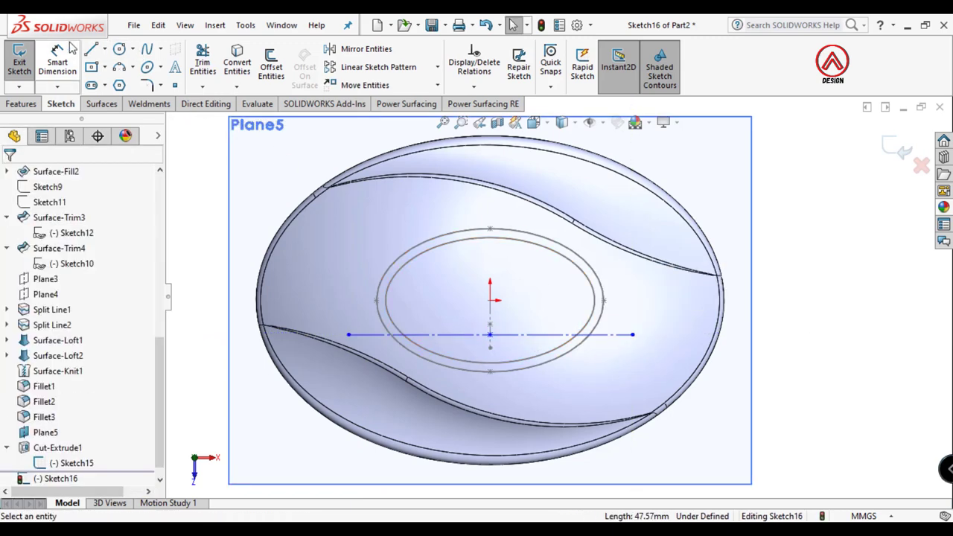
click(58, 58)
click(474, 336)
click(490, 301)
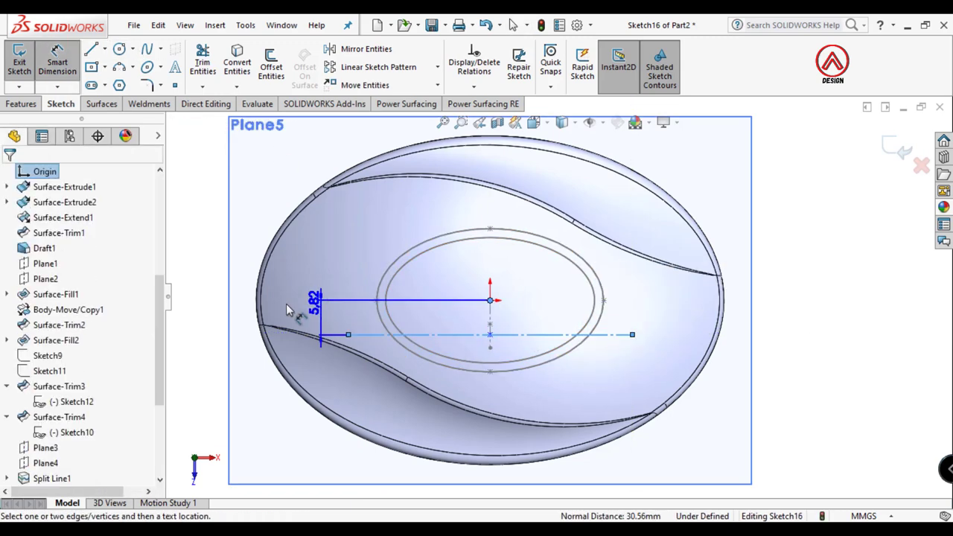
click(233, 319)
text(4)
key(Return)
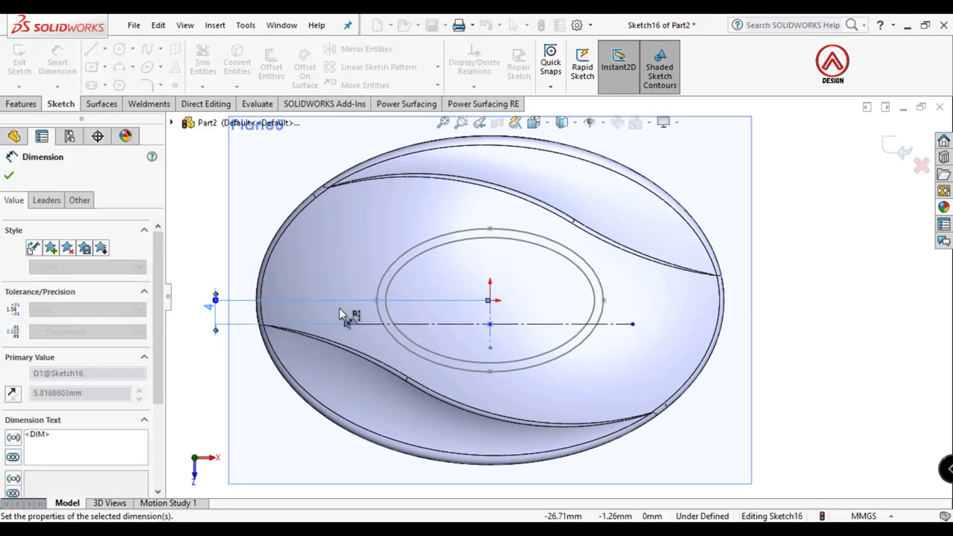
- Select the construction line as the path for Sketch Text
click(436, 325)
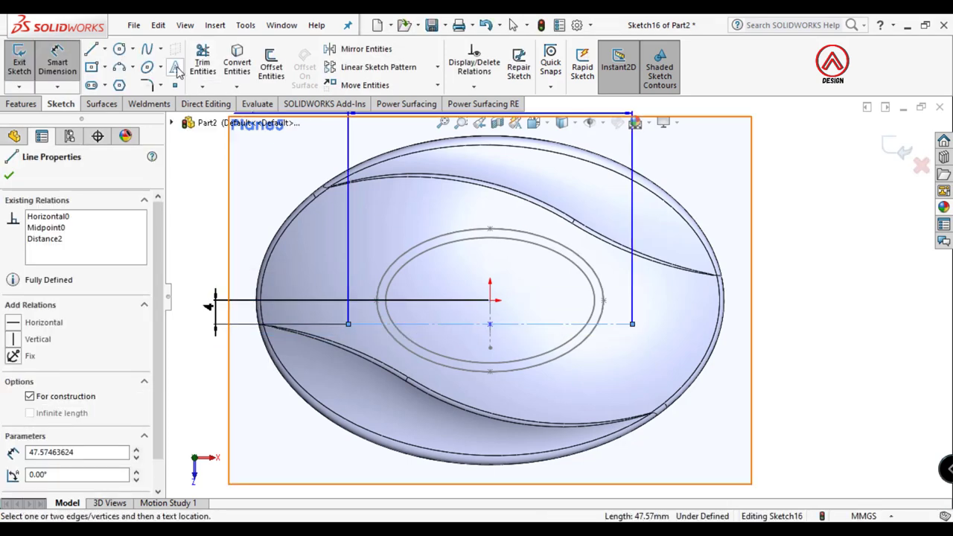
key(Escape)
click(454, 325)
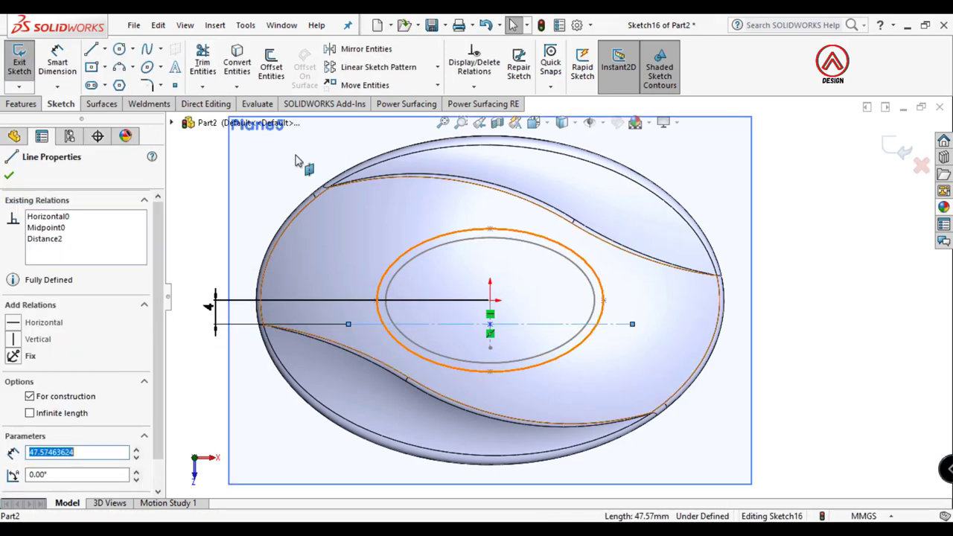
key(t)
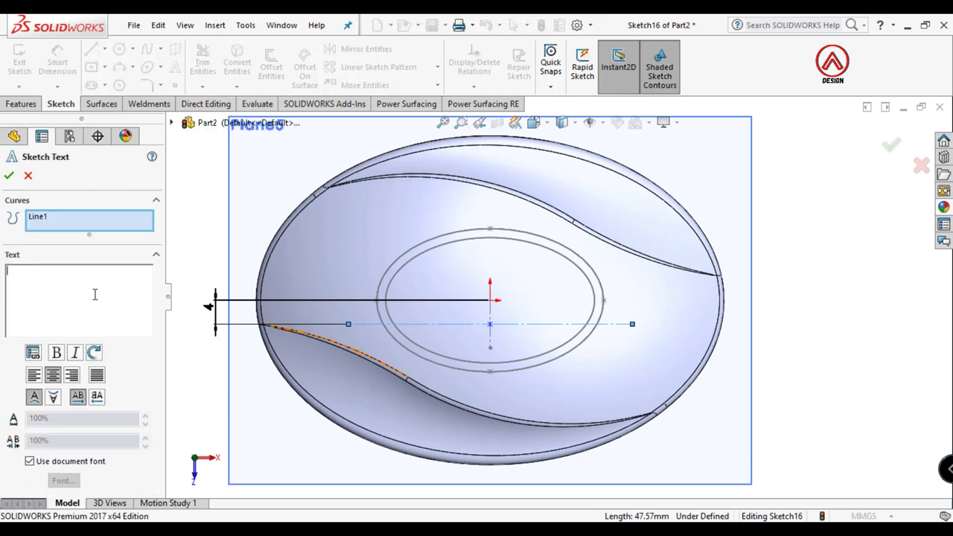
- Place the text SOAP along the construction line in Century Gothic and confirm it
text(SOAP)
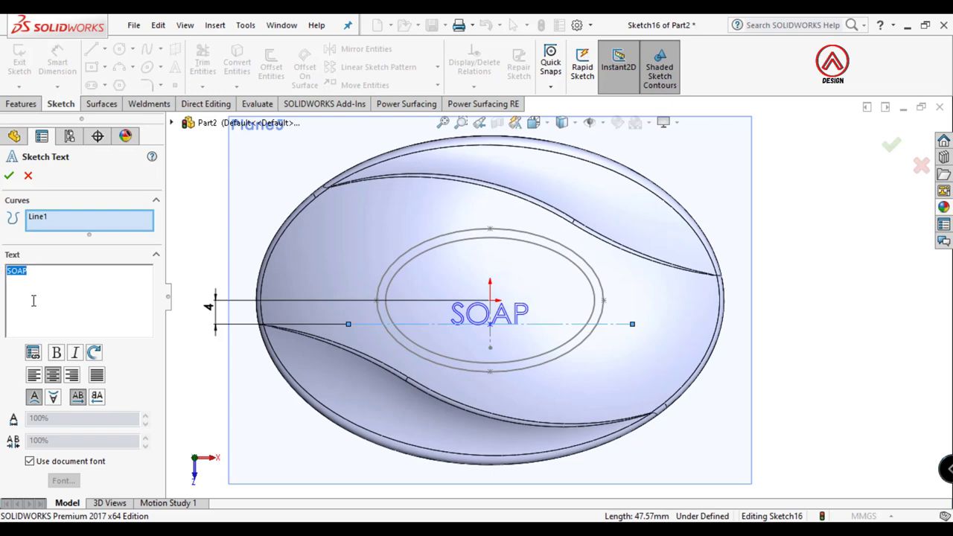
click(52, 464)
click(66, 481)
text(8)
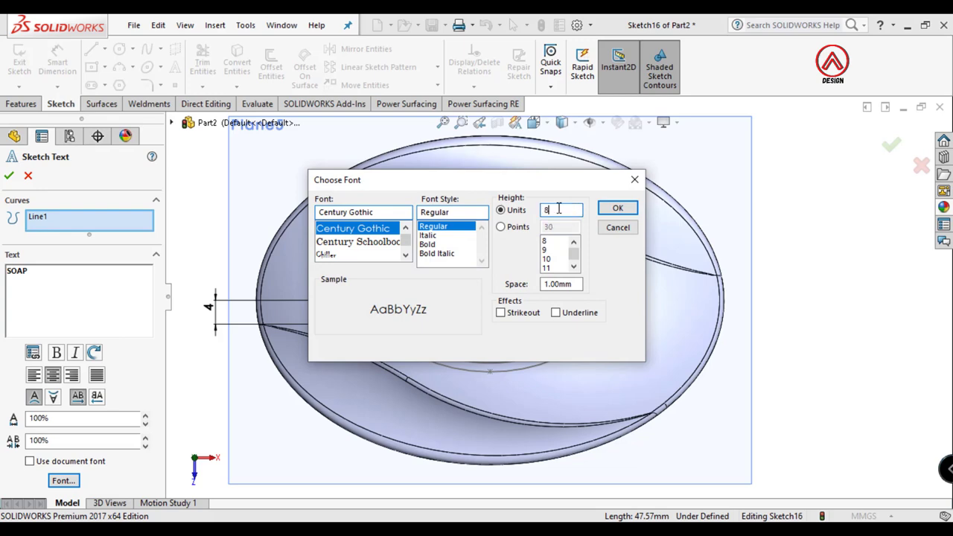
key(Return)
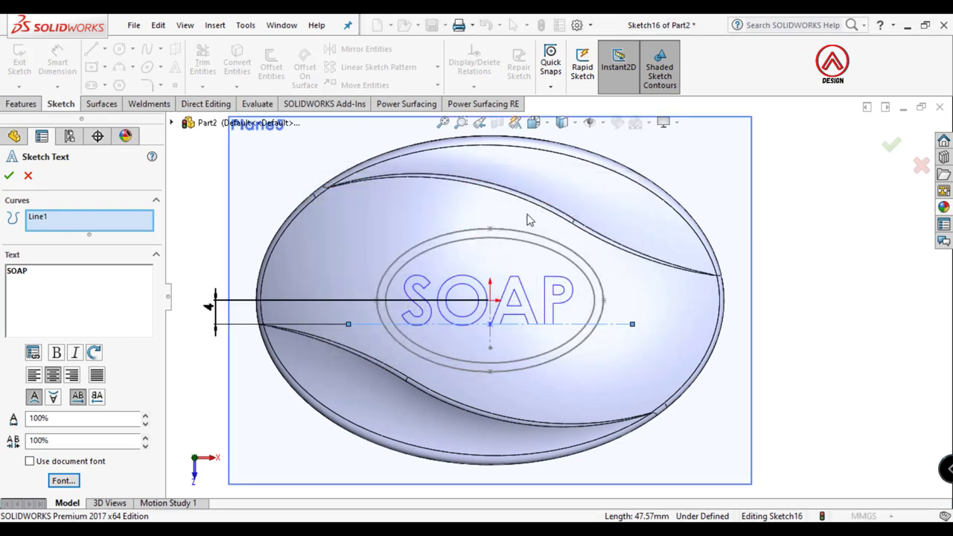
click(10, 176)
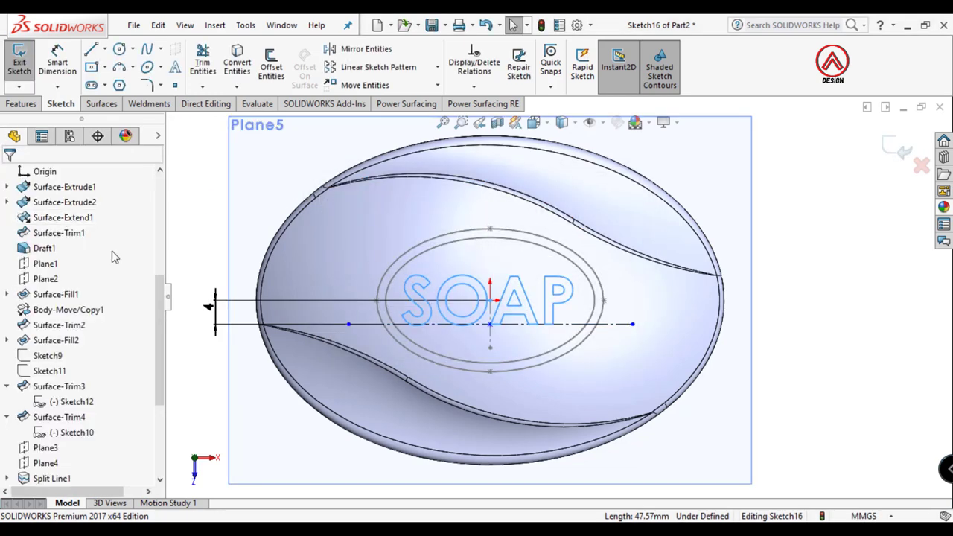
click(633, 325)
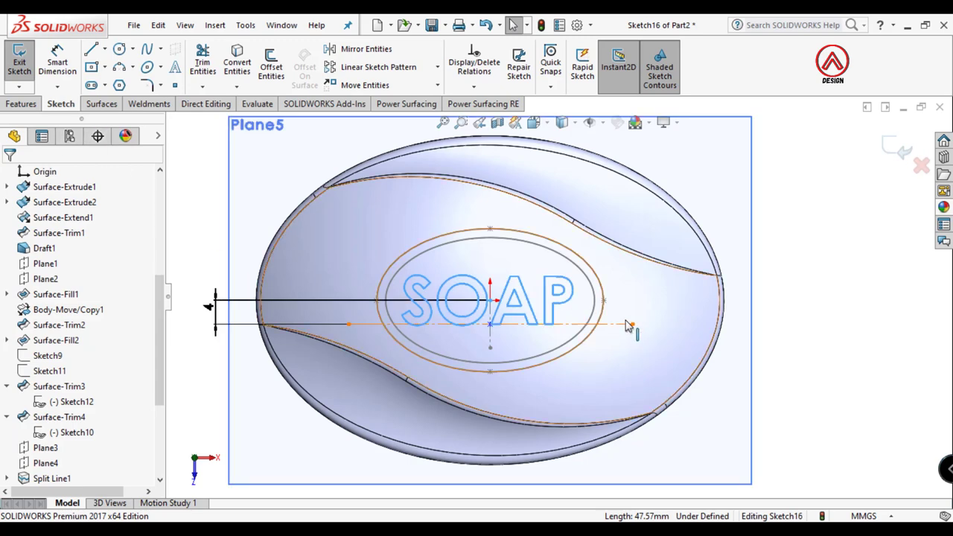
click(30, 107)
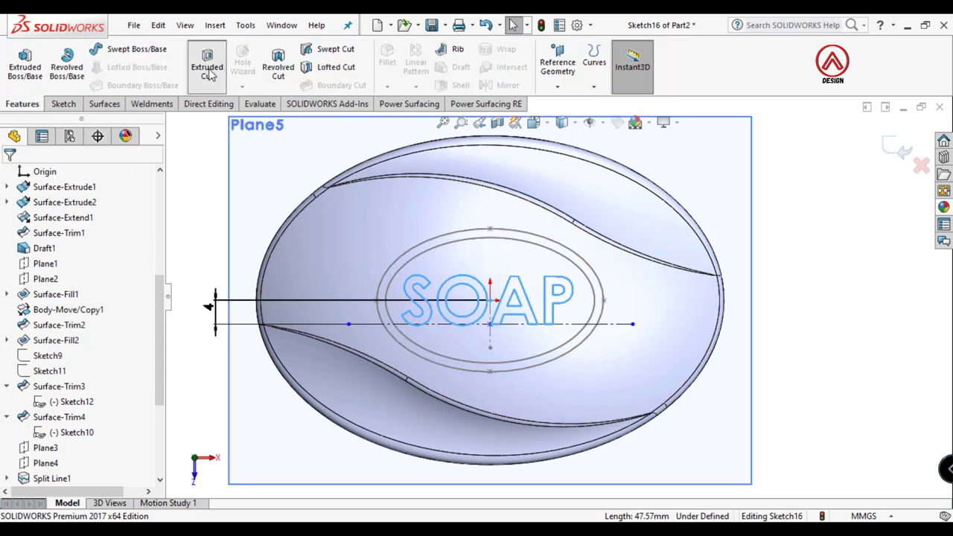
- Cut the SOAP text into the groove with a reversed Offset From Surface end condition
click(207, 65)
middle_drag(417, 226, 409, 177)
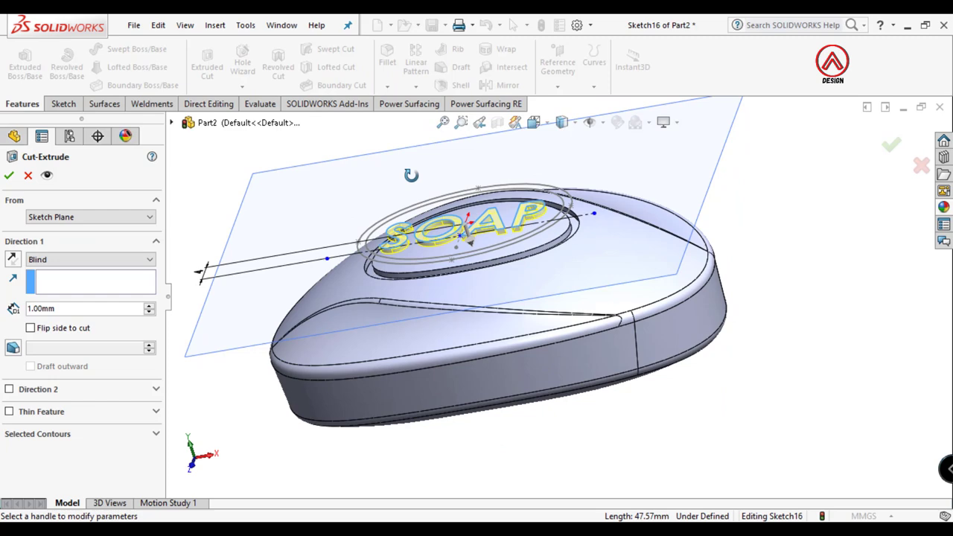
click(74, 260)
click(83, 327)
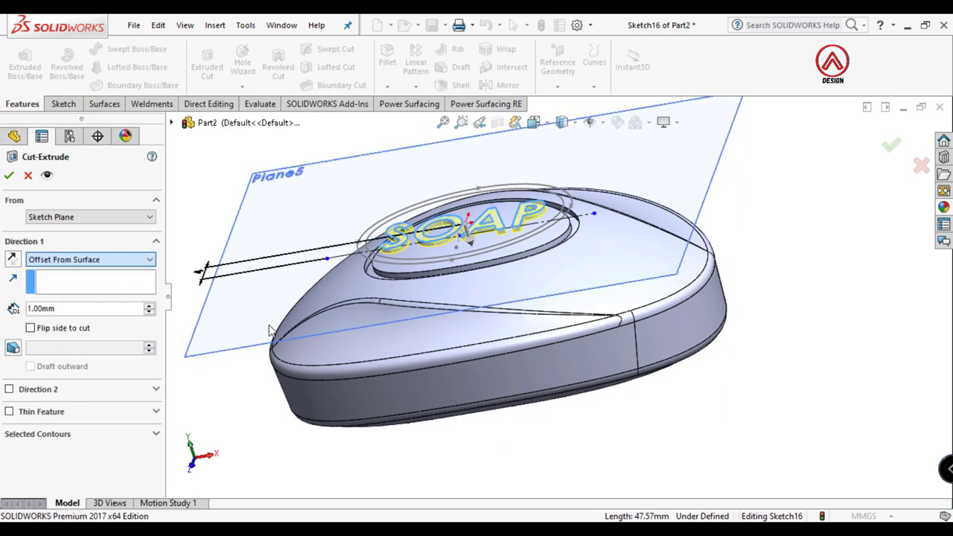
click(493, 248)
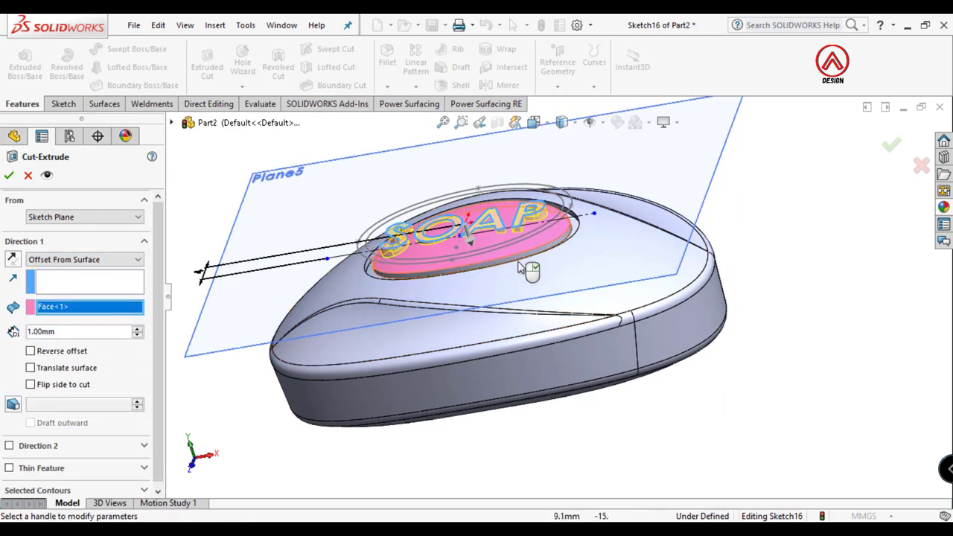
click(30, 351)
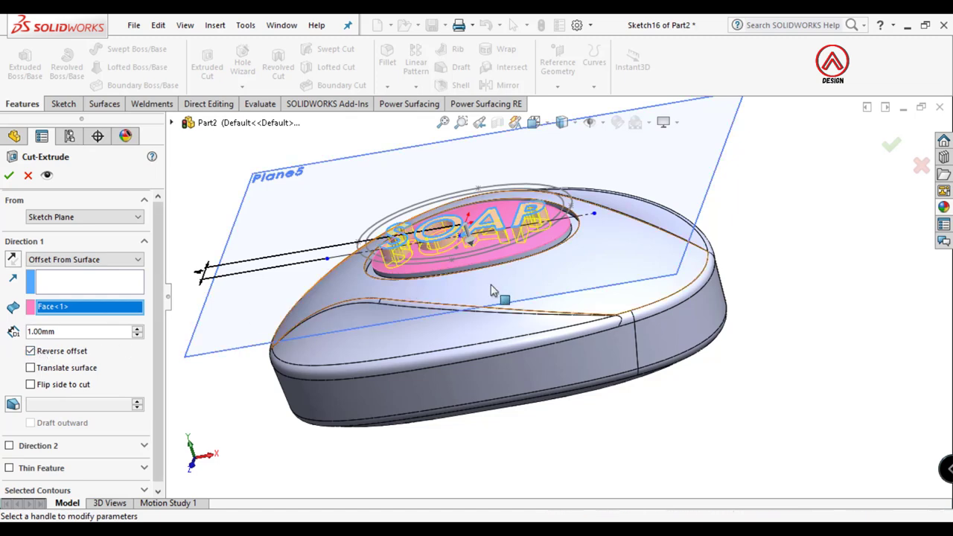
mouse_move(502, 295)
middle_down()
mouse_move(486, 221)
mouse_move(3, 193)
middle_up()
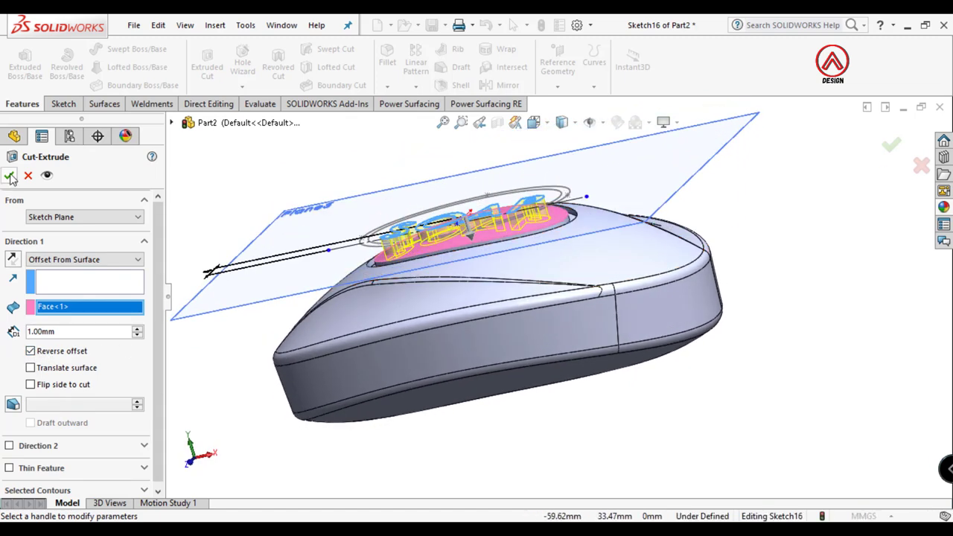
click(8, 175)
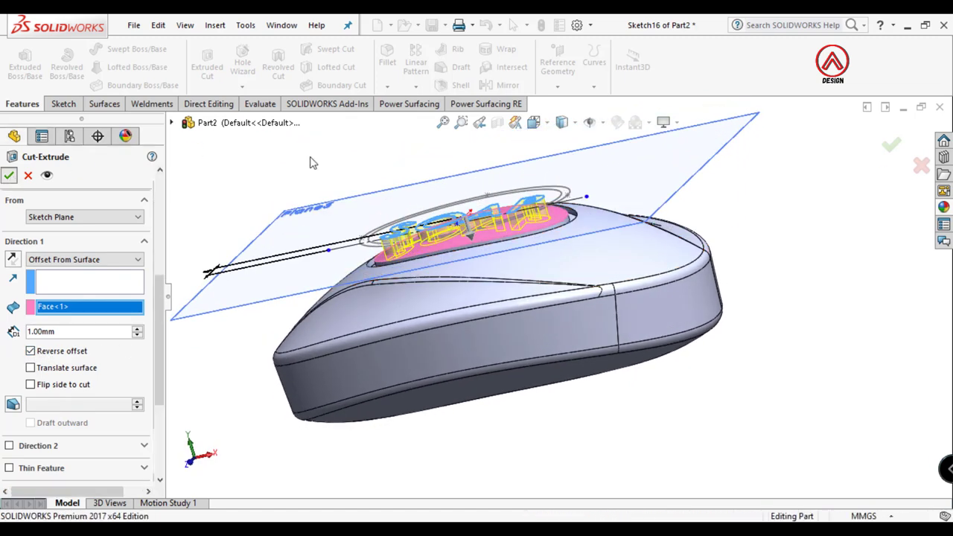
- Hide Plane5 and turn the view to look down on the lettering
click(416, 218)
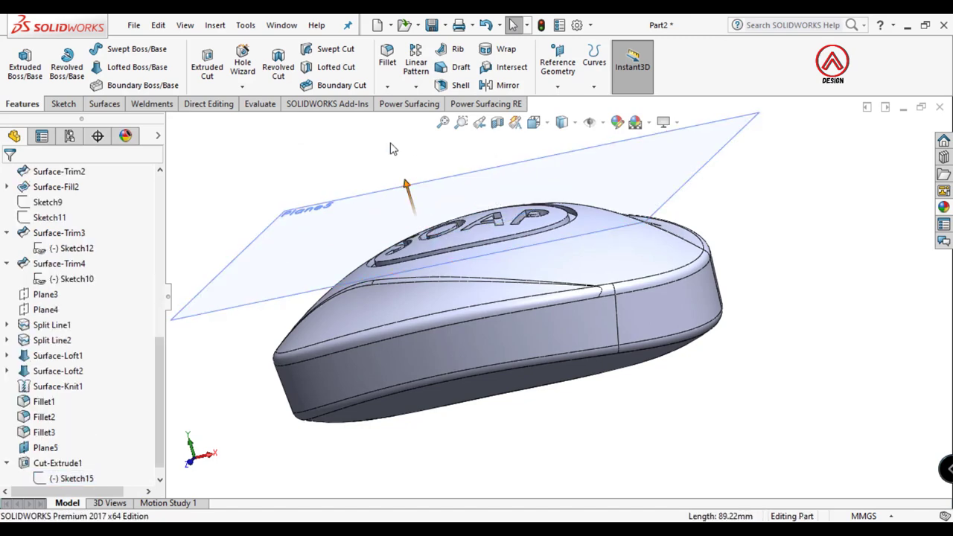
click(524, 161)
click(563, 149)
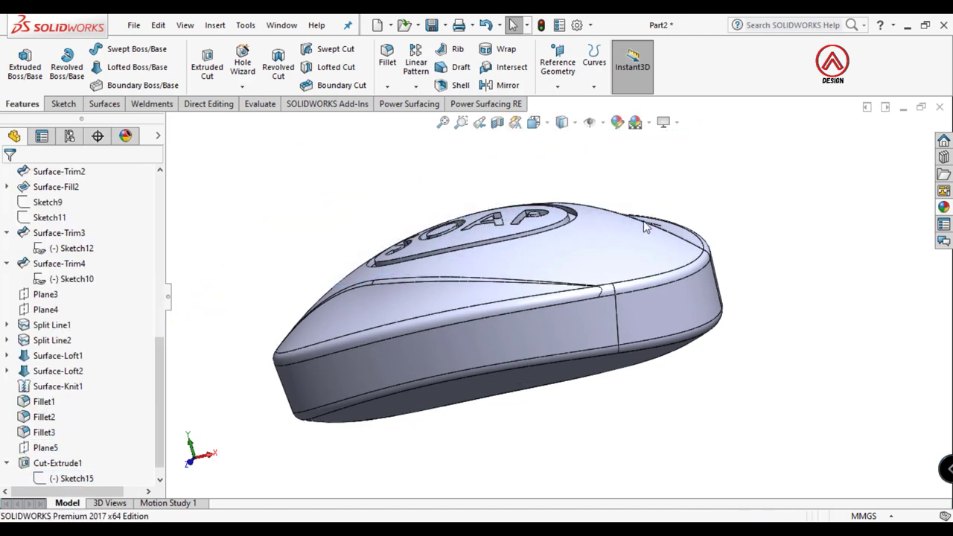
middle_drag(563, 149, 563, 298)
scroll(477, 281, down, 3)
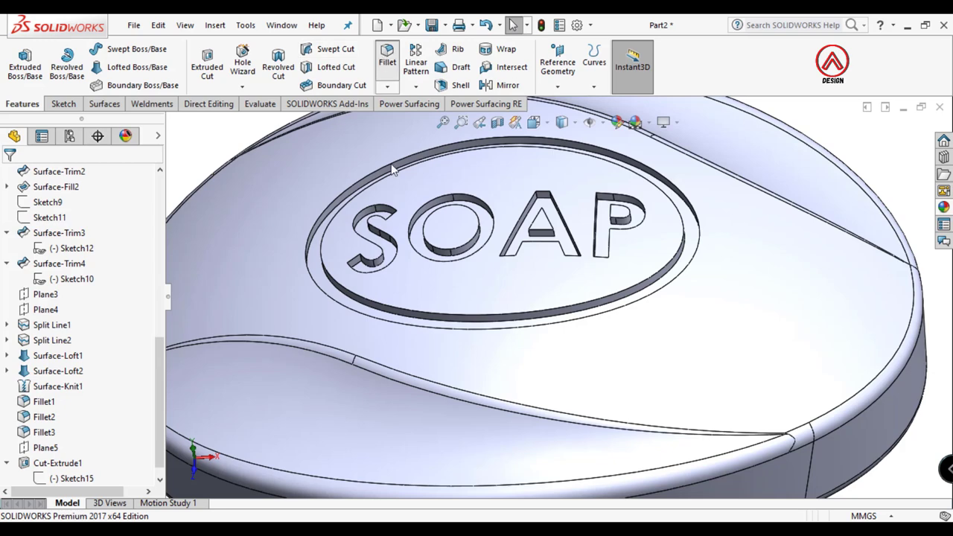
- Select the oval groove face and the SOAP letter recesses for a 0.5 mm fillet
click(388, 56)
click(329, 277)
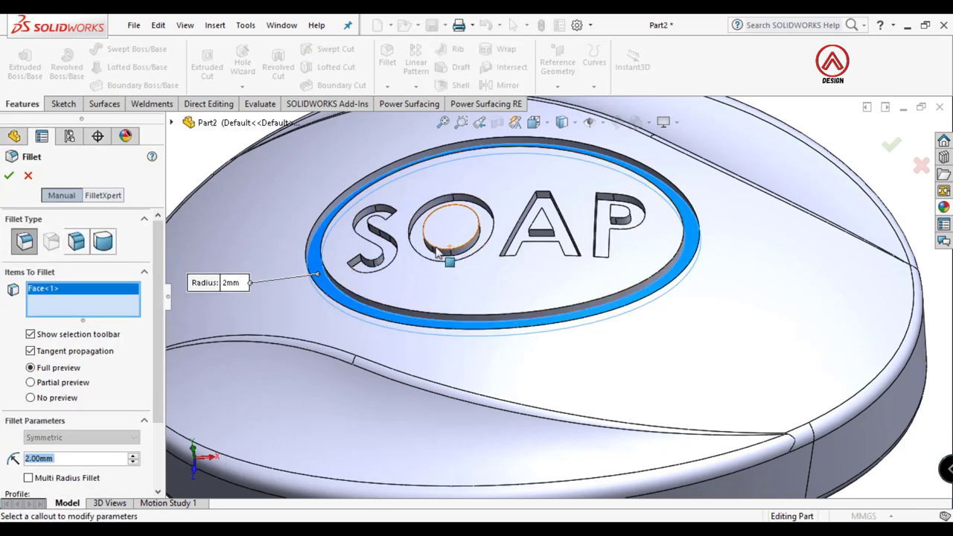
text(0.5)
key(Return)
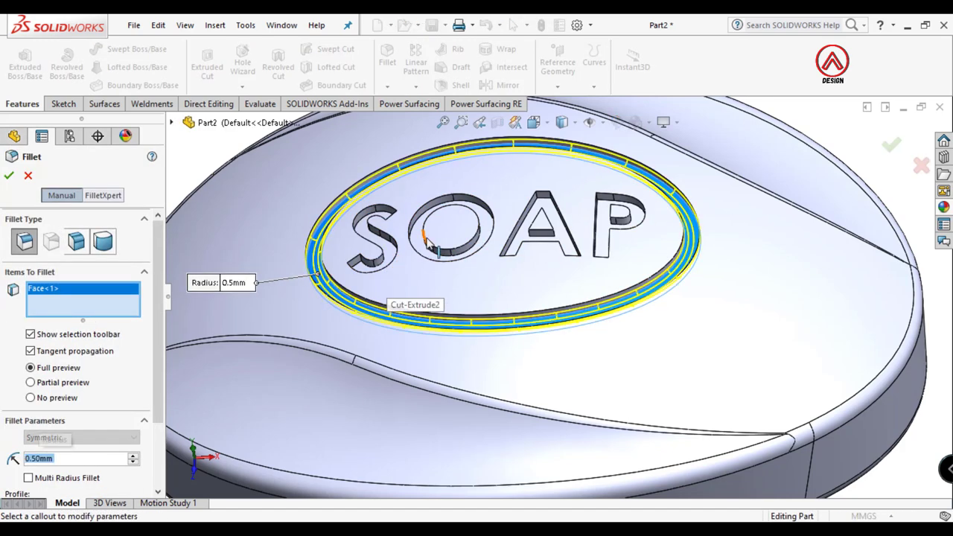
scroll(429, 243, down, 3)
click(554, 250)
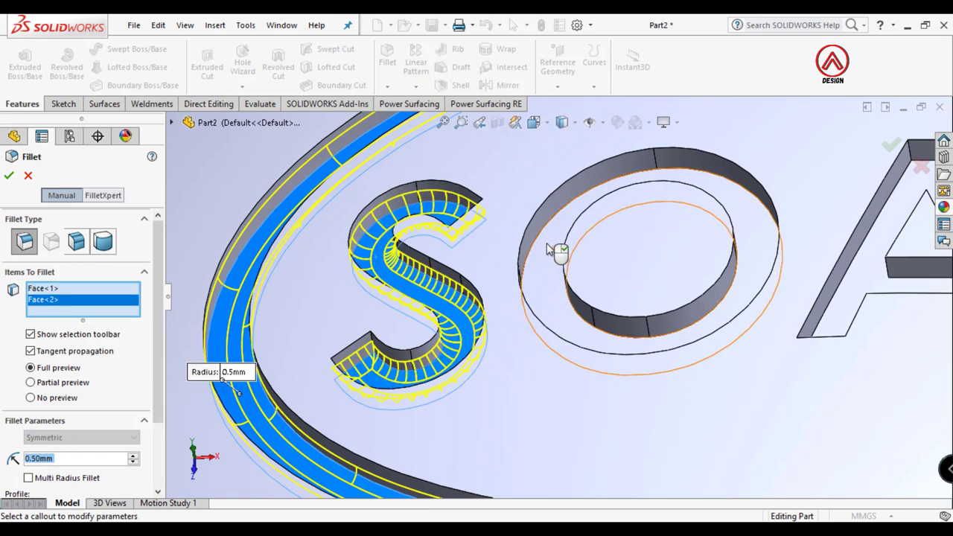
click(601, 263)
scroll(607, 265, up, 2)
scroll(618, 266, up, 2)
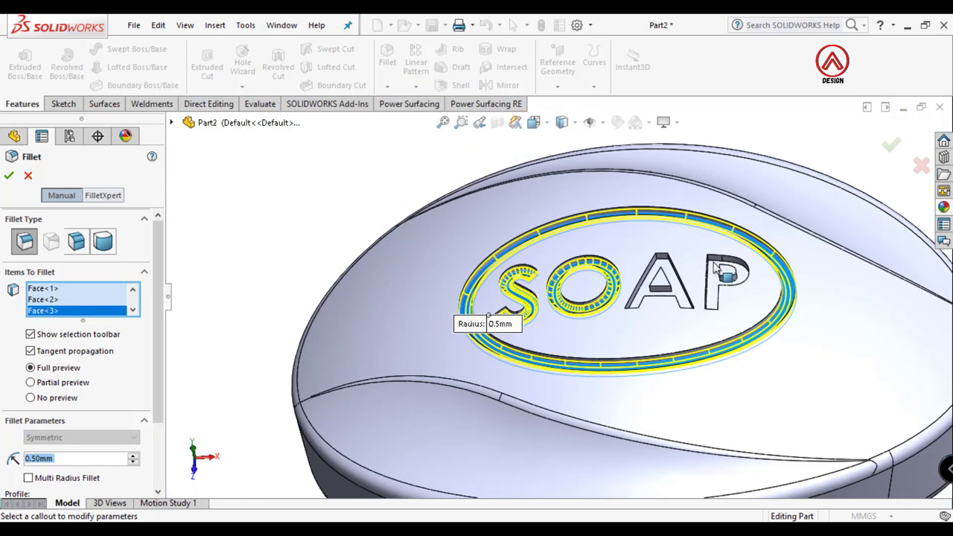
scroll(566, 270, down, 5)
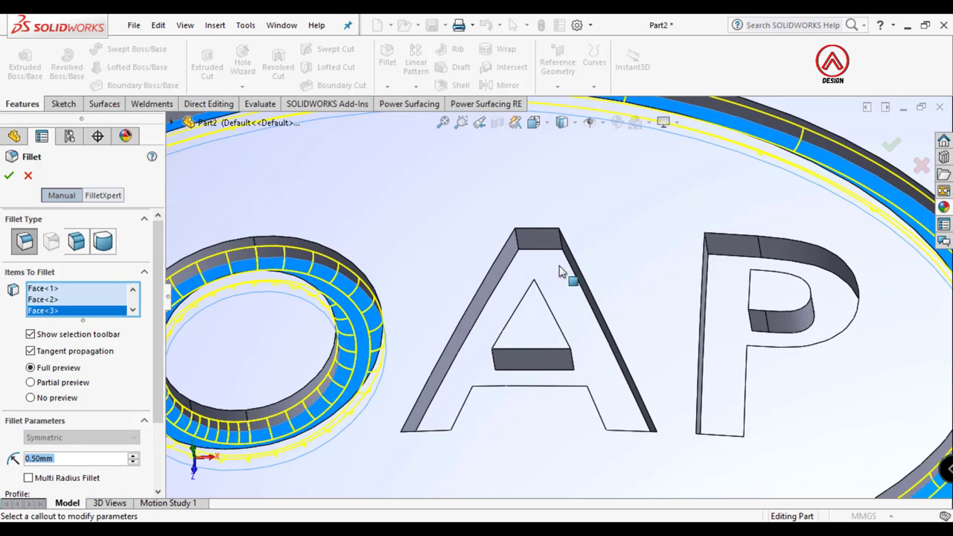
click(729, 280)
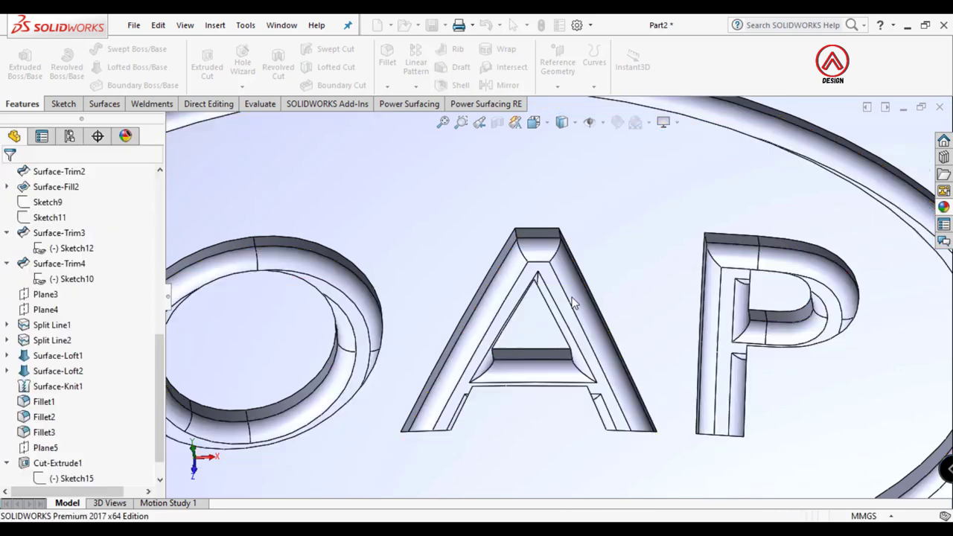
- Finish the fillet and apply a blue colour appearance to the whole soap part
key(f)
scroll(581, 302, up, 2)
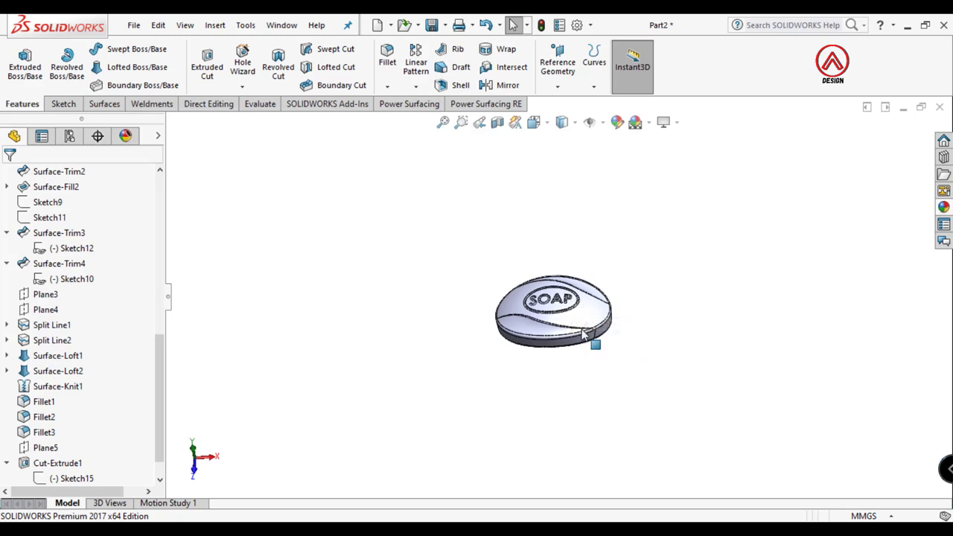
mouse_move(626, 305)
middle_down()
mouse_move(569, 216)
mouse_move(702, 186)
mouse_move(931, 269)
middle_up()
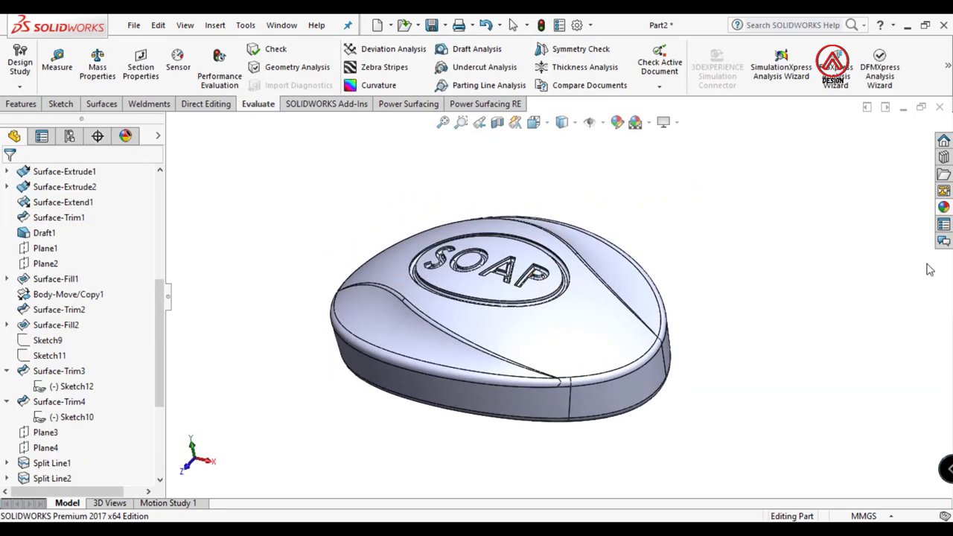
click(945, 209)
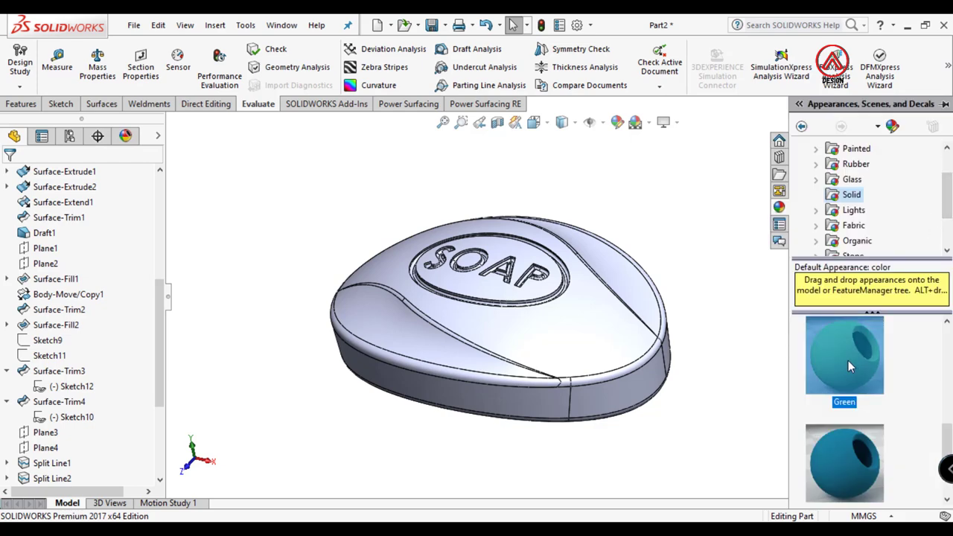
drag(865, 386, 836, 353)
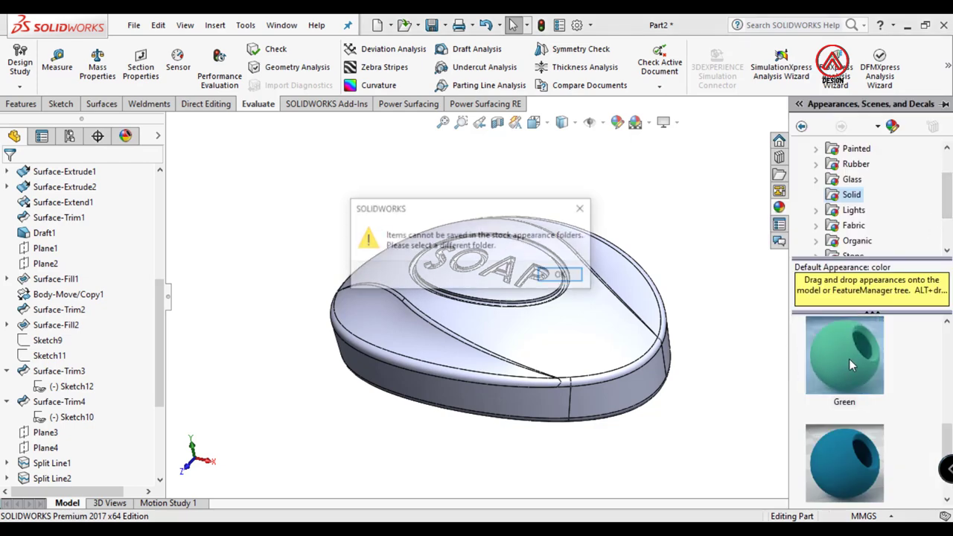
click(582, 208)
drag(839, 469, 583, 334)
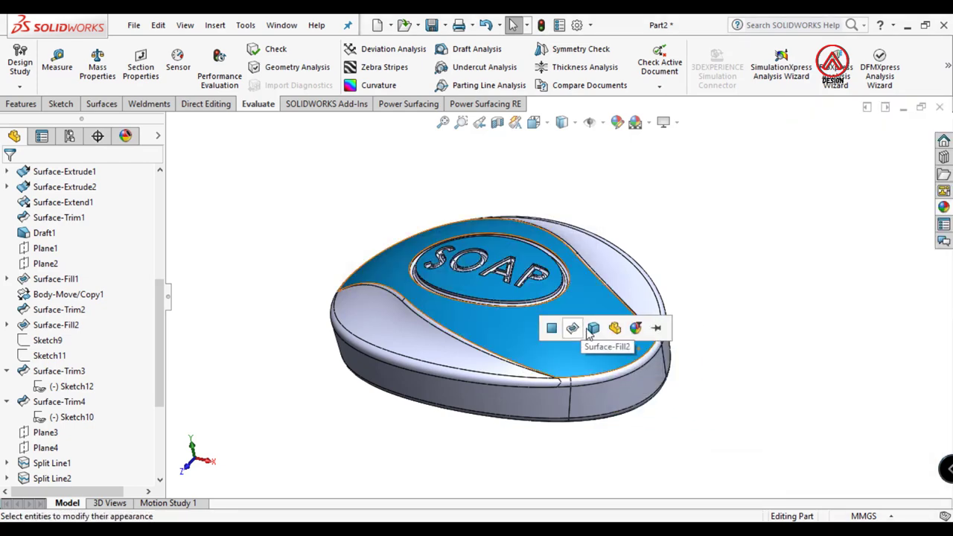
click(615, 328)
- Set the display style to Shaded without edges and orbit to face the SOAP lettering
mouse_move(687, 215)
middle_down()
mouse_move(546, 381)
mouse_move(591, 258)
mouse_move(745, 224)
mouse_move(589, 237)
mouse_move(514, 281)
mouse_move(586, 140)
middle_up()
click(561, 122)
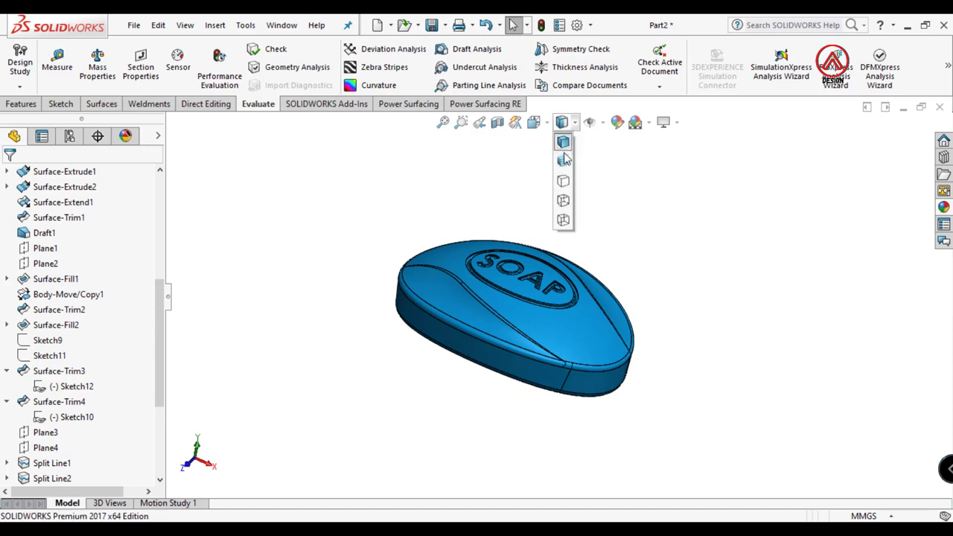
click(564, 143)
mouse_move(580, 228)
middle_down()
mouse_move(572, 341)
mouse_move(514, 283)
mouse_move(460, 198)
mouse_move(342, 209)
mouse_move(561, 220)
middle_up()
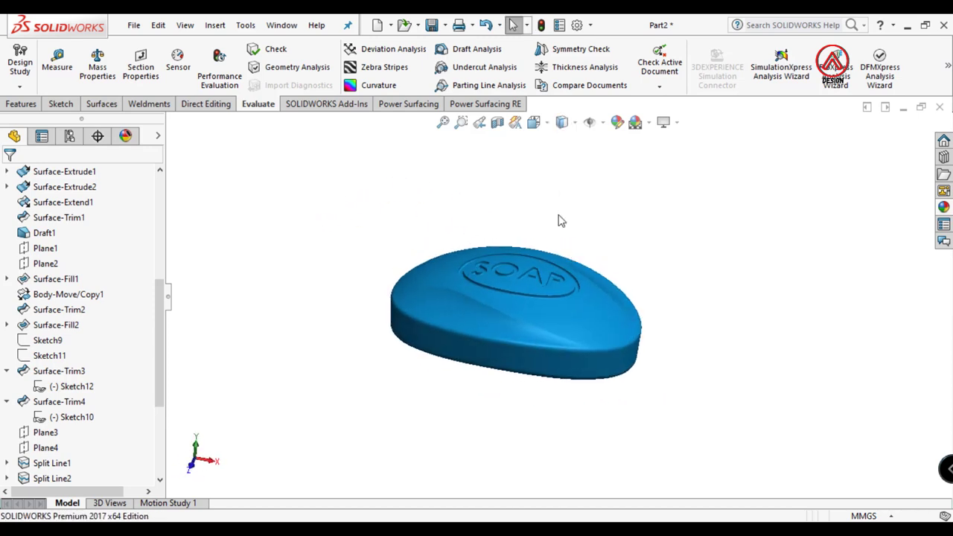
mouse_move(564, 126)
middle_down()
mouse_move(570, 162)
mouse_move(624, 262)
mouse_move(609, 407)
mouse_move(641, 191)
mouse_move(613, 186)
middle_up()
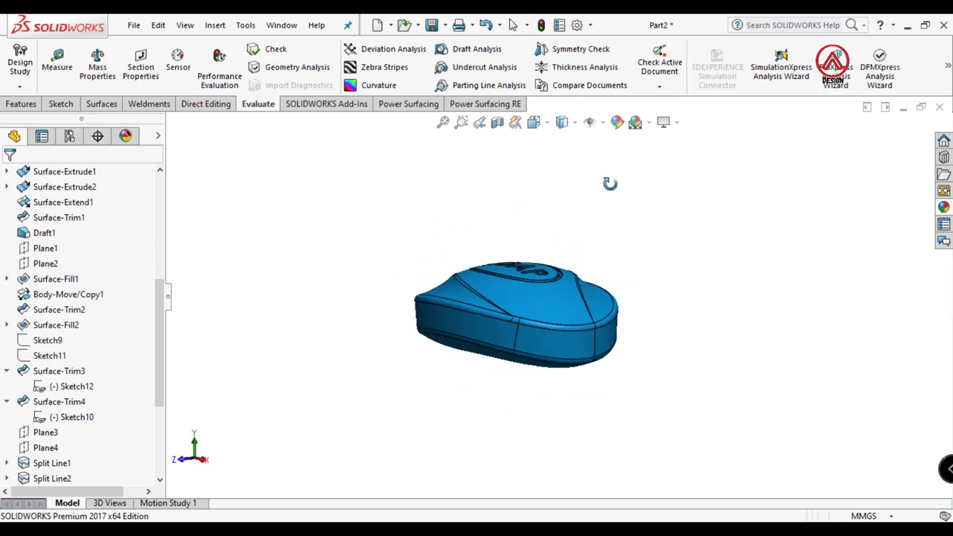
click(472, 51)
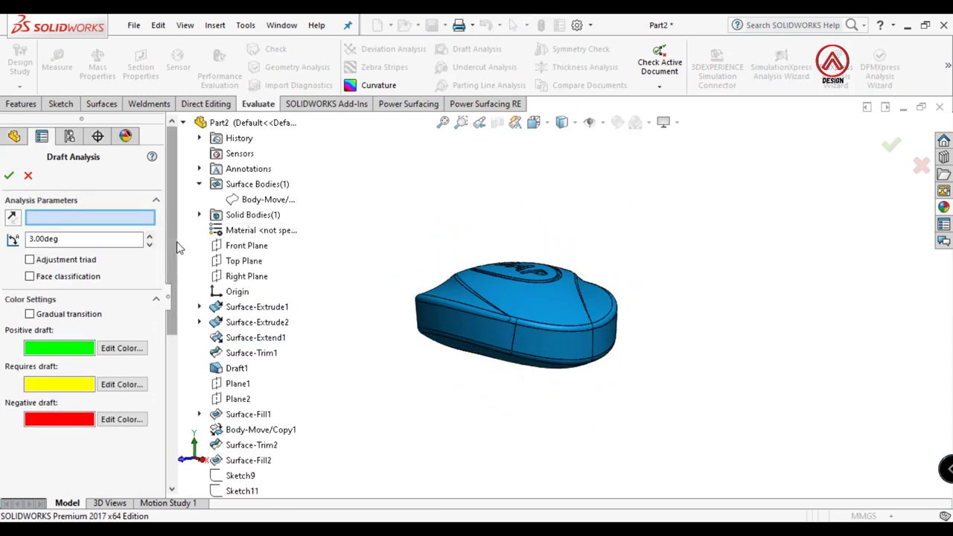
click(234, 266)
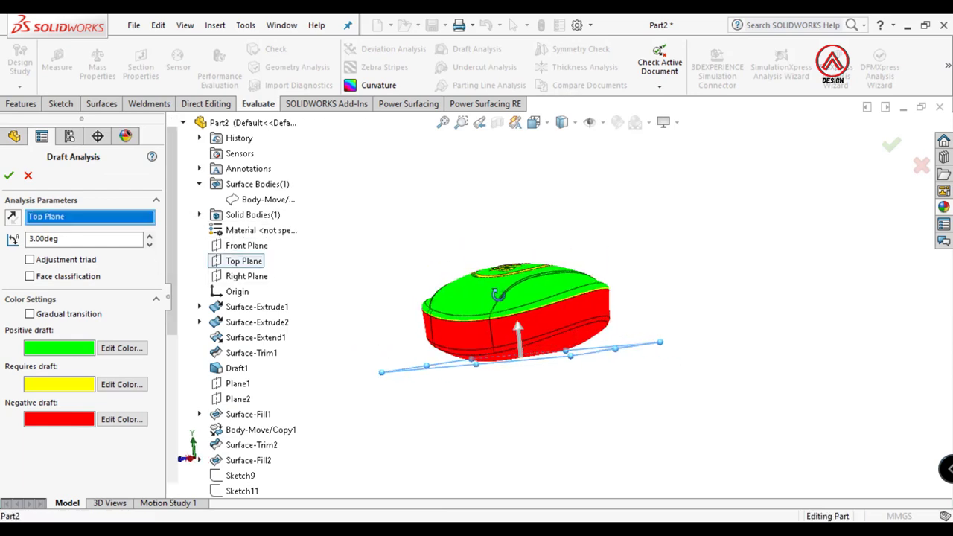
mouse_move(514, 376)
middle_down()
mouse_move(544, 437)
mouse_move(540, 357)
middle_up()
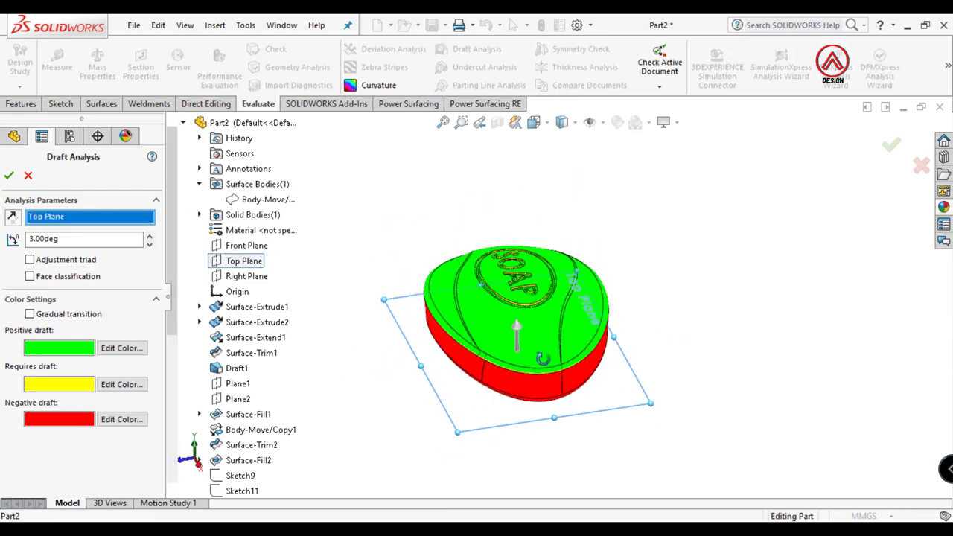
click(29, 175)
middle_drag(487, 208, 562, 313)
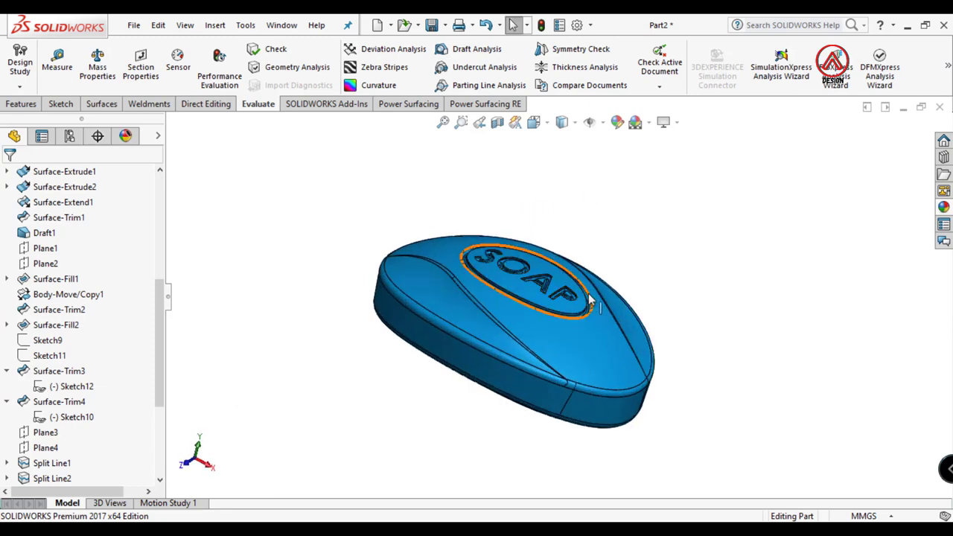
middle_drag(578, 270, 575, 359)
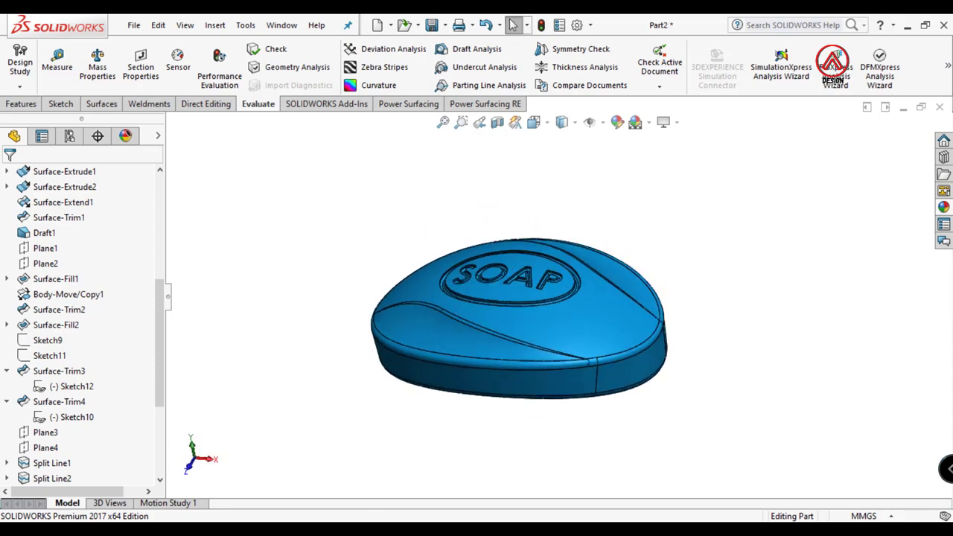